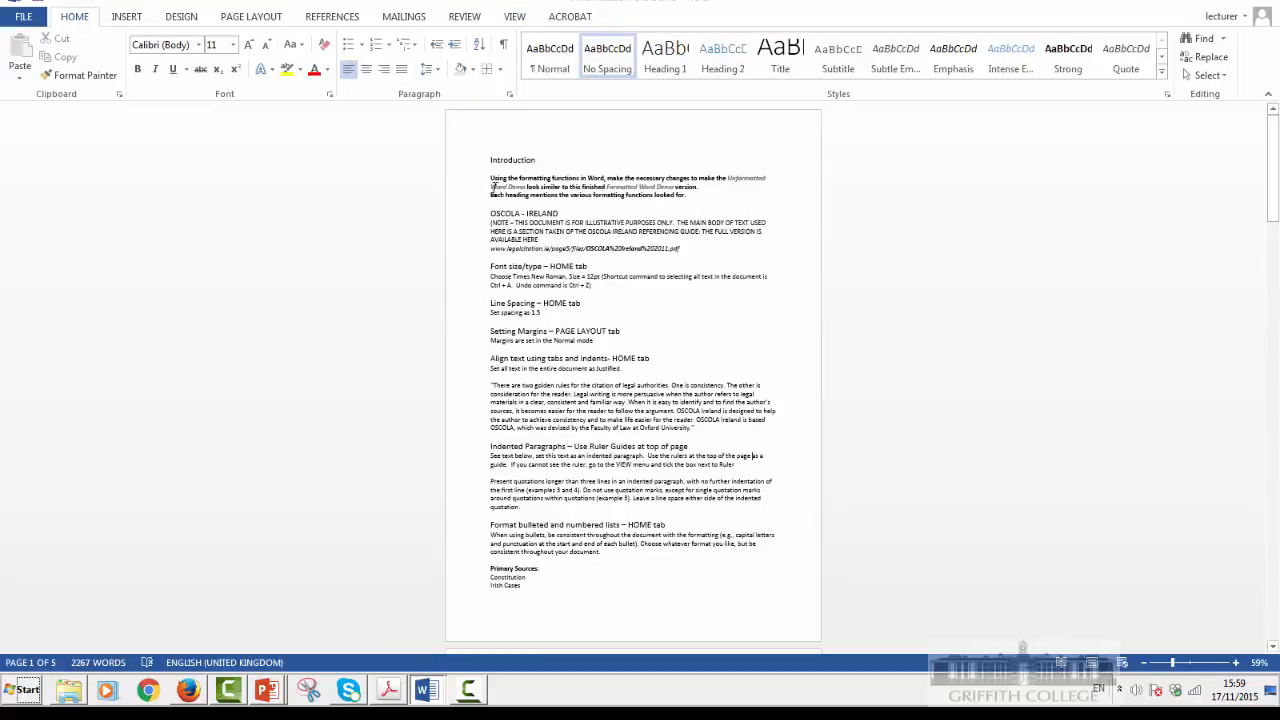
Step: Preview the document in Read Mode and return to Print Layout
{"action": "left_click", "coordinate": [513, 17]}
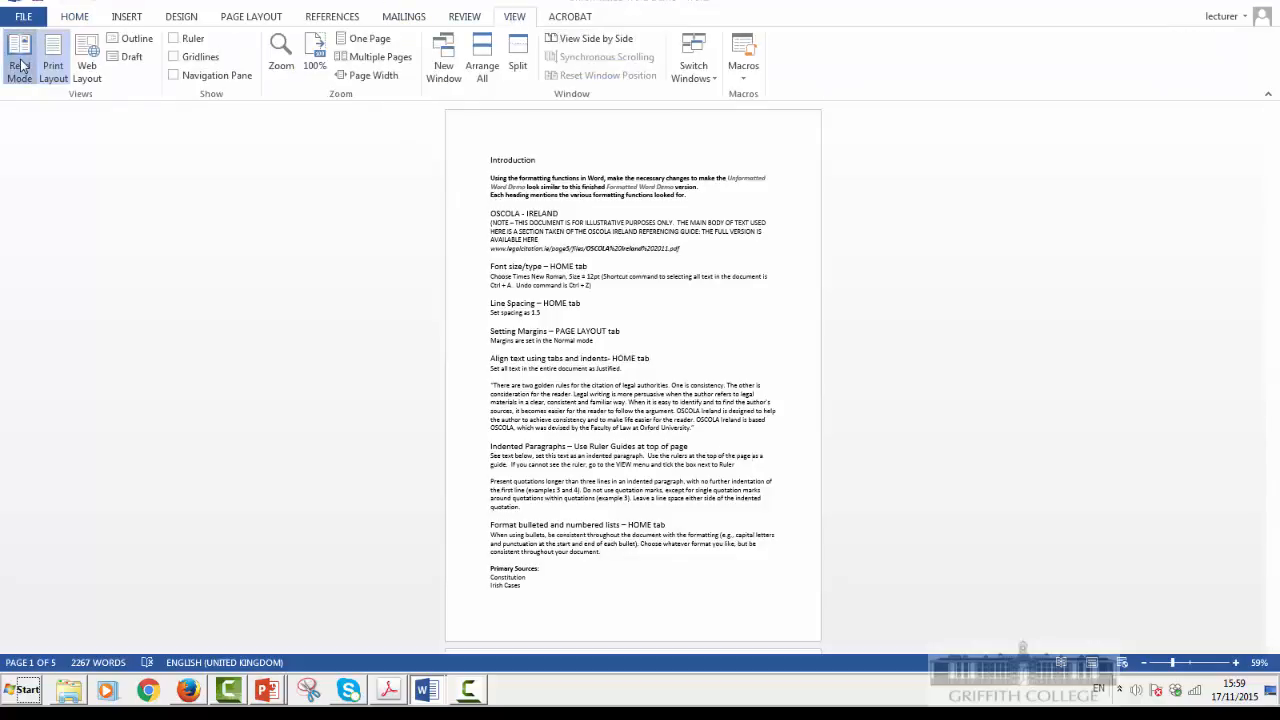
{"action": "left_click", "coordinate": [19, 56]}
{"action": "key", "text": "Escape"}
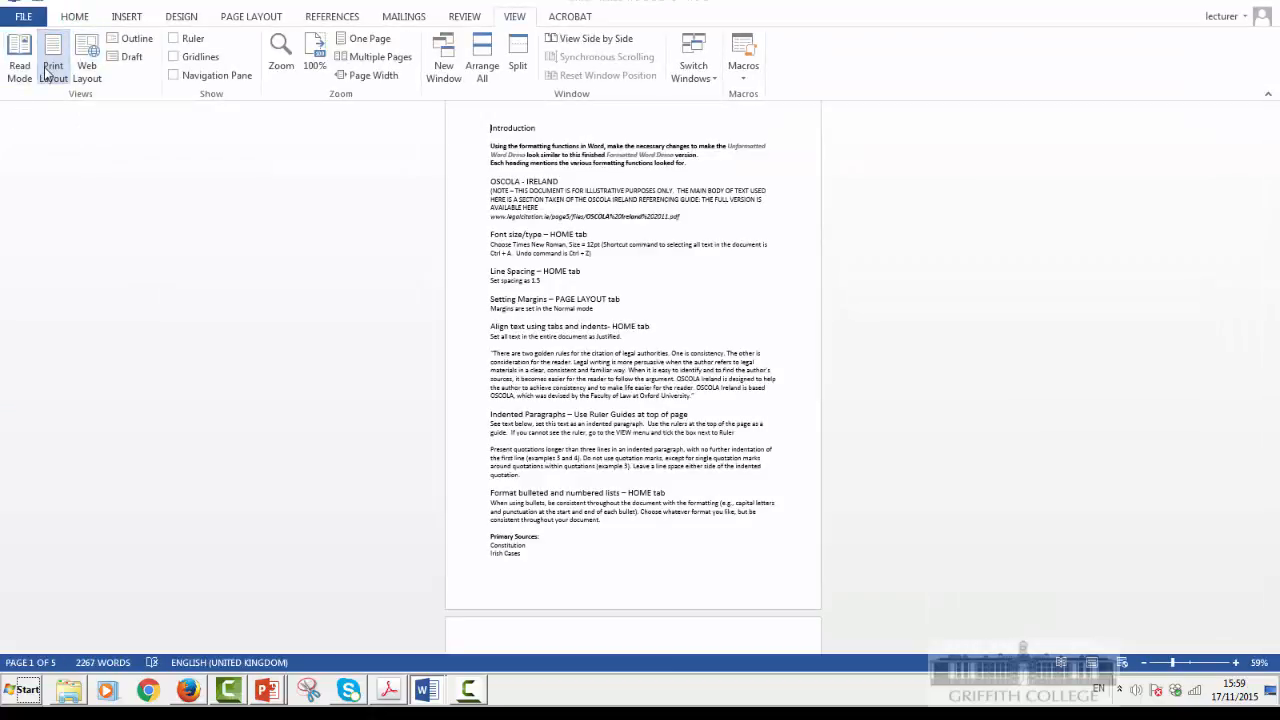
Step: Compare the document in the multiple-page, one-page and page-width views
{"action": "left_click", "coordinate": [385, 58]}
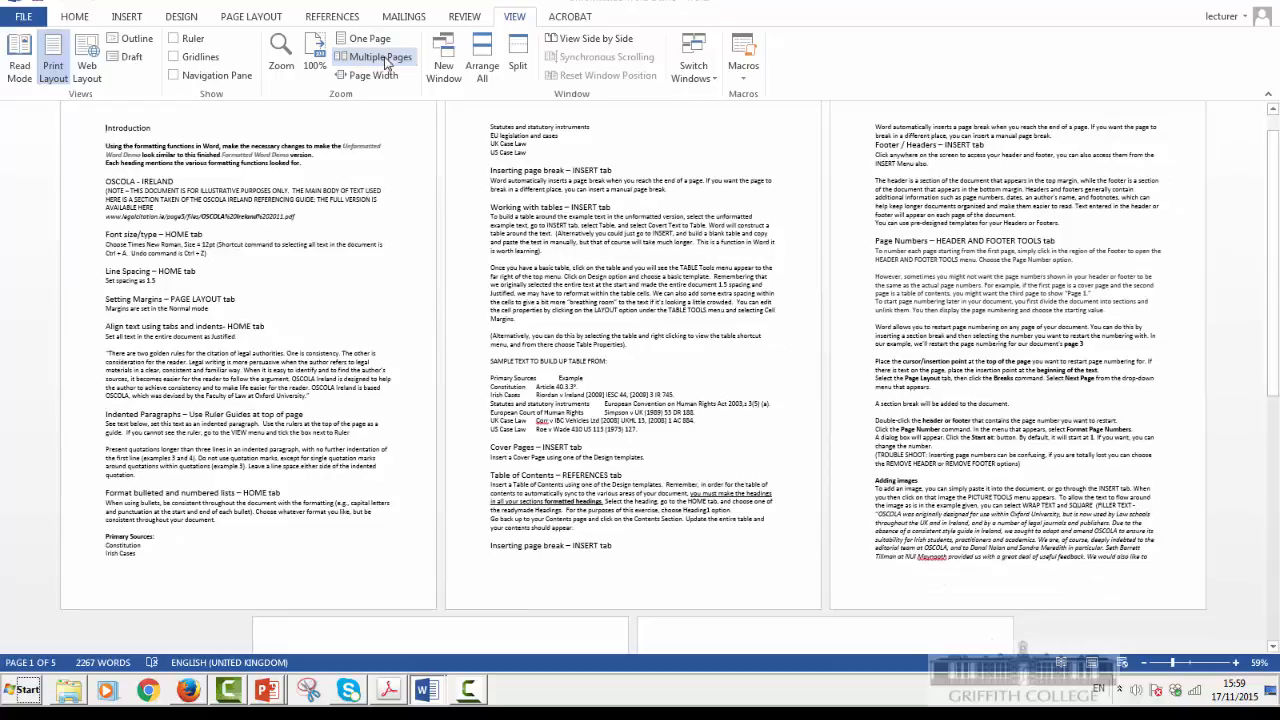
{"action": "left_click", "coordinate": [362, 42]}
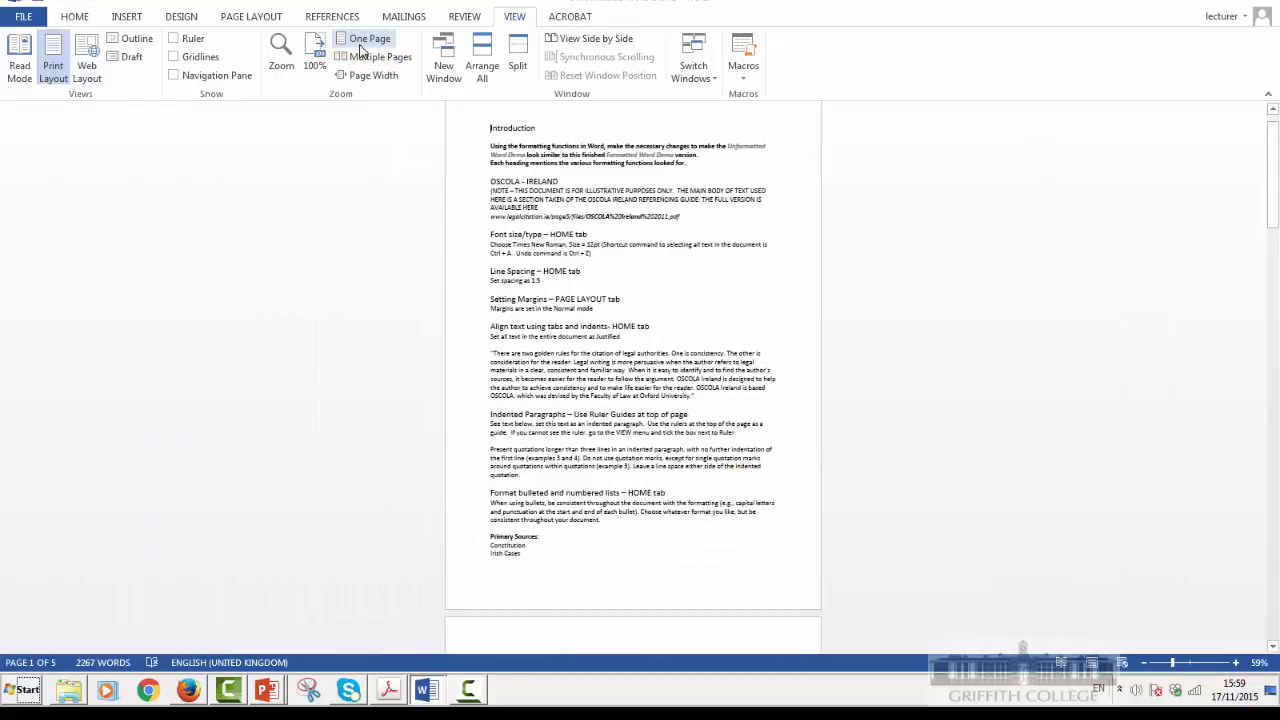
{"action": "left_click", "coordinate": [366, 76]}
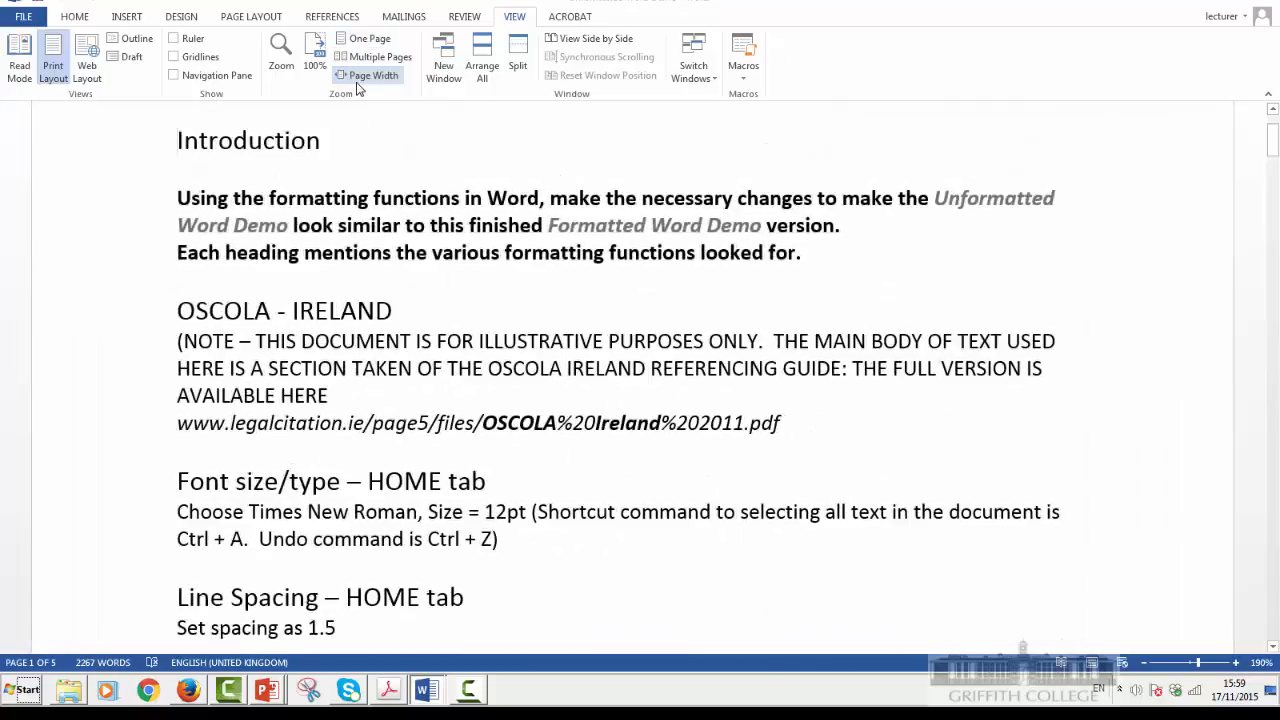
Step: Preview the document at 75% zoom and return it to page width
{"action": "left_click", "coordinate": [296, 66]}
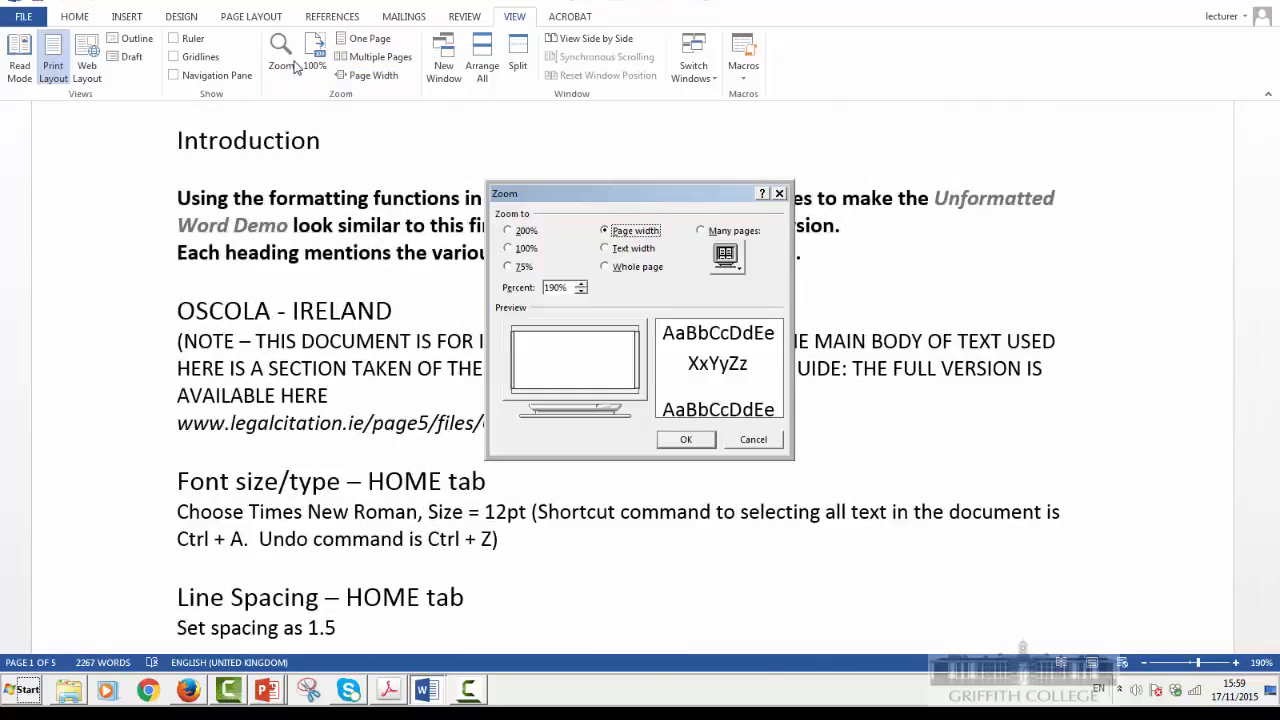
{"action": "left_click", "coordinate": [524, 267]}
{"action": "left_click", "coordinate": [686, 441]}
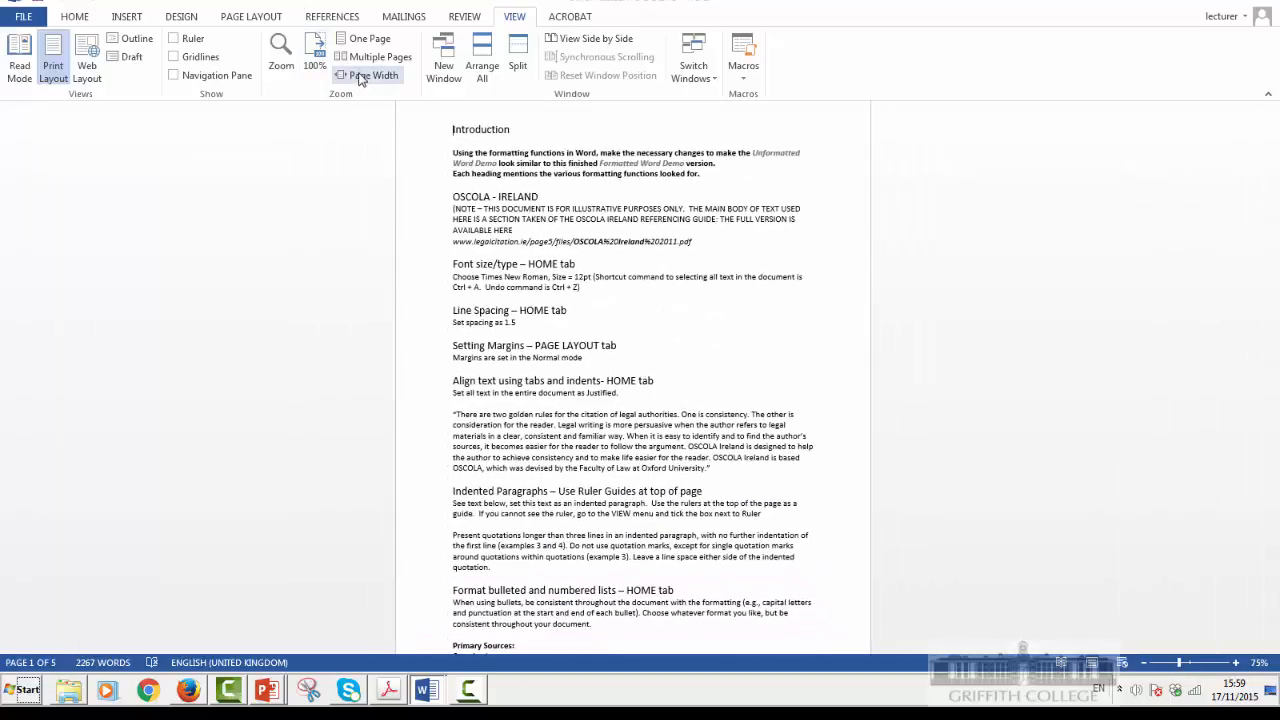
{"action": "left_click", "coordinate": [361, 77]}
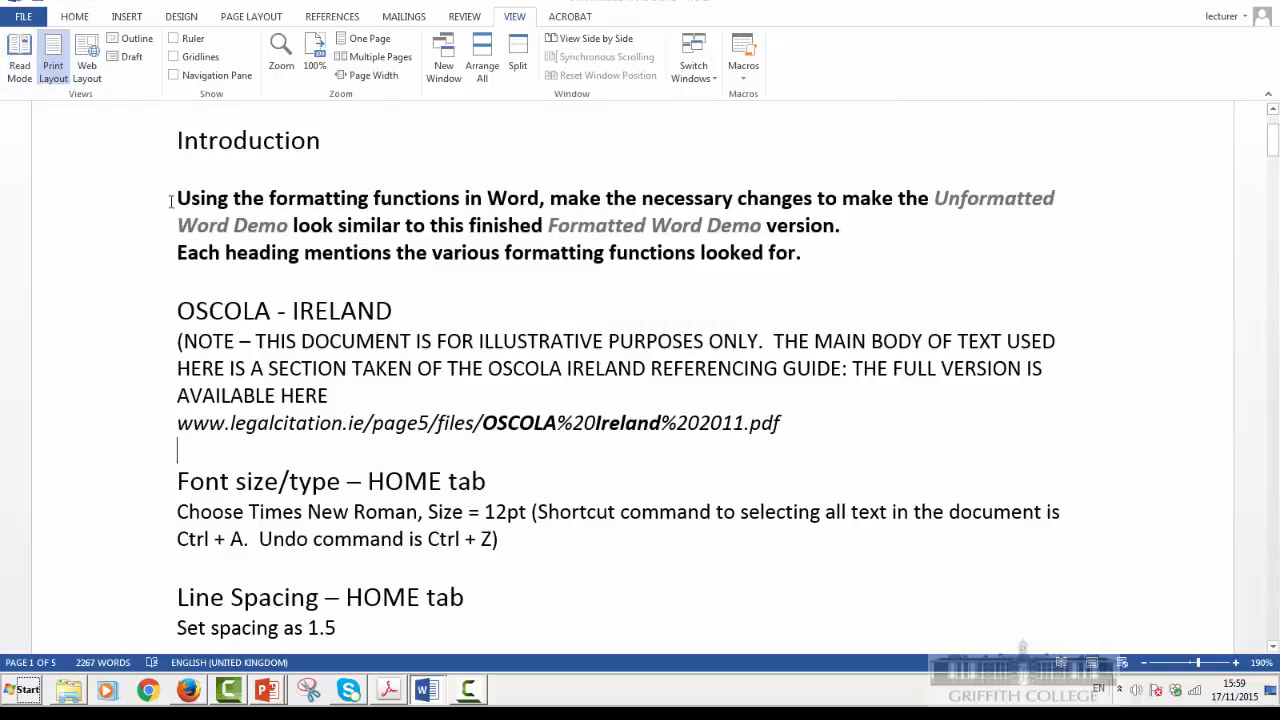
Step: Set all text in the document to Times New Roman, size 12
{"action": "left_click", "coordinate": [77, 18]}
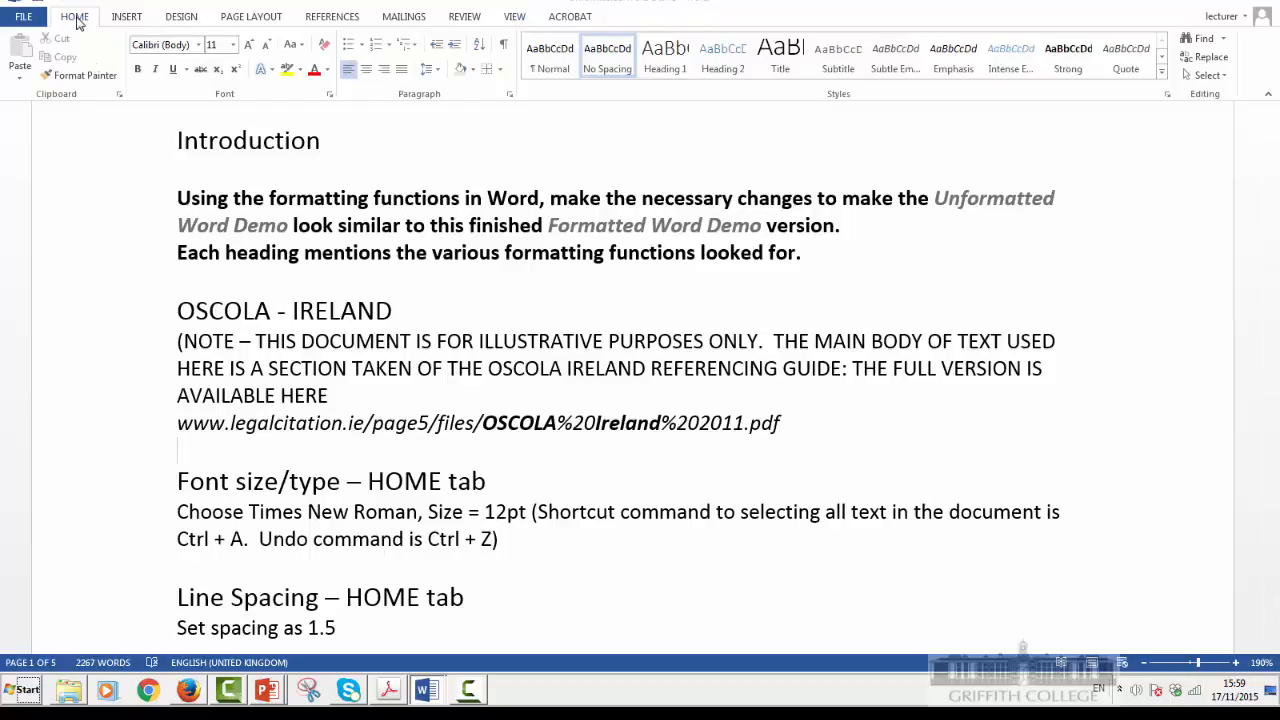
{"action": "key", "text": "ctrl+a"}
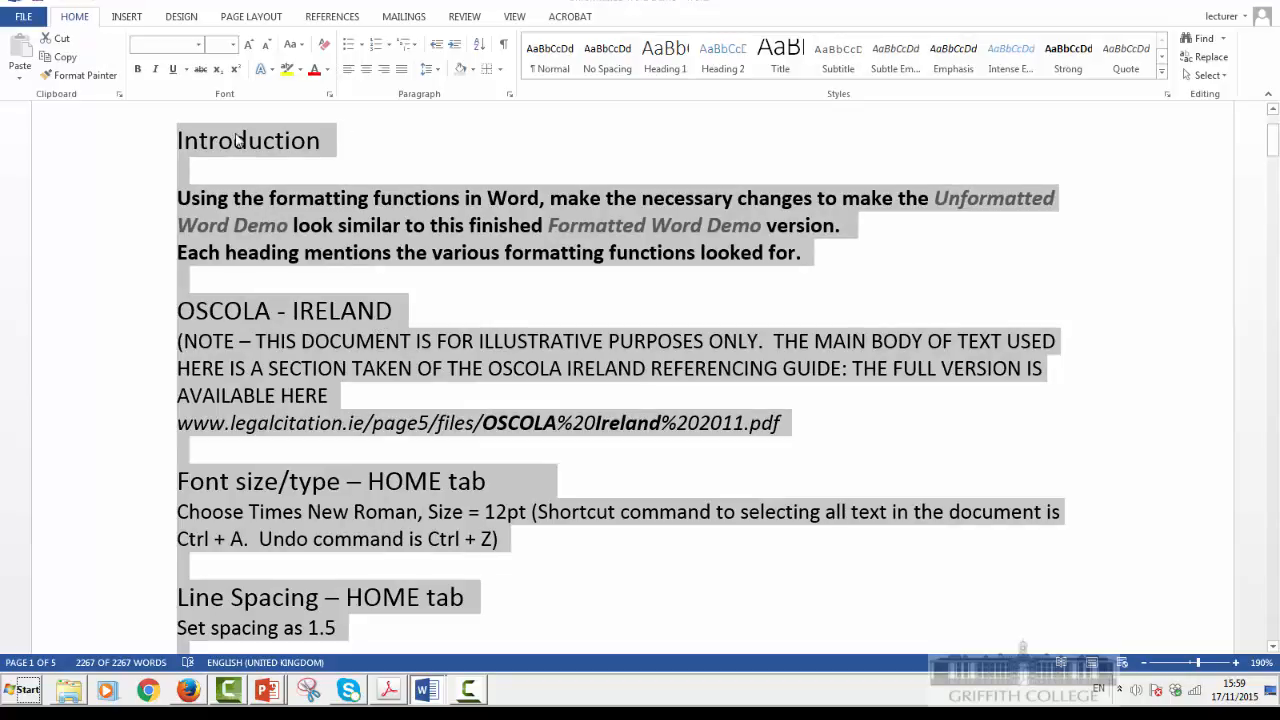
{"action": "scroll", "coordinate": [385, 320], "scroll_direction": "down", "scroll_amount": 5}
{"action": "scroll", "coordinate": [418, 470], "scroll_direction": "up", "scroll_amount": 7}
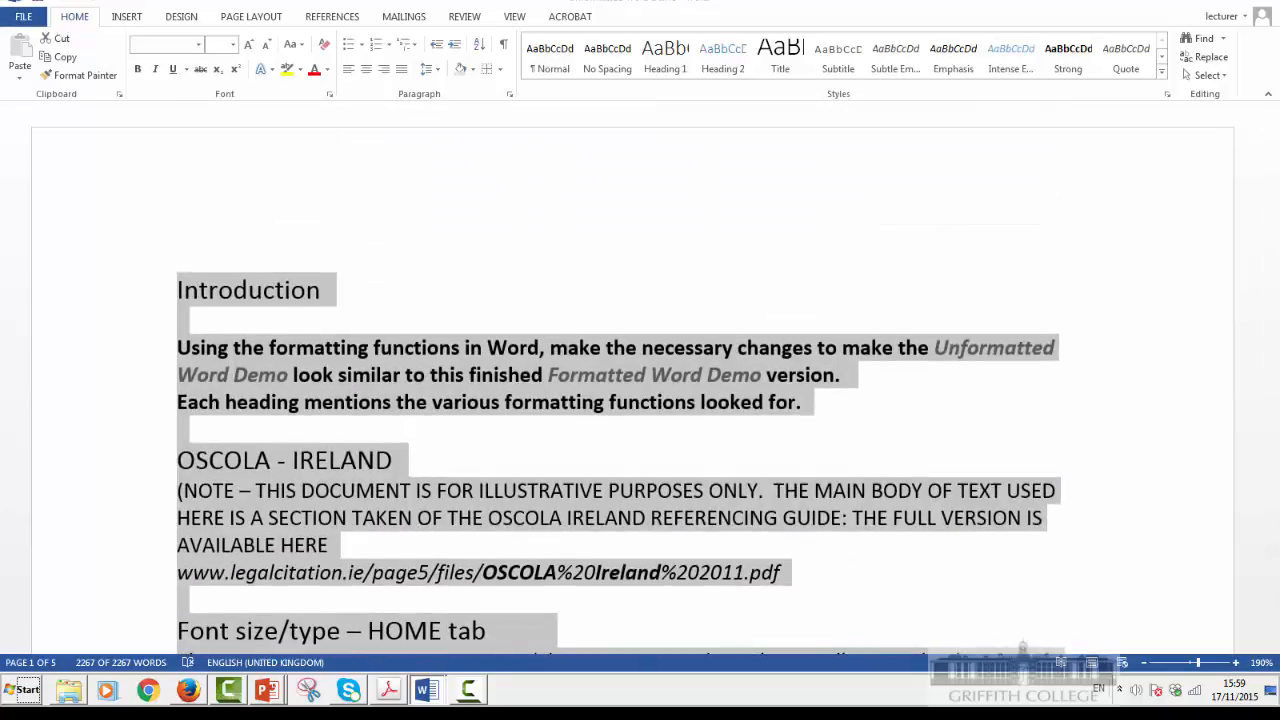
{"action": "left_click", "coordinate": [198, 44]}
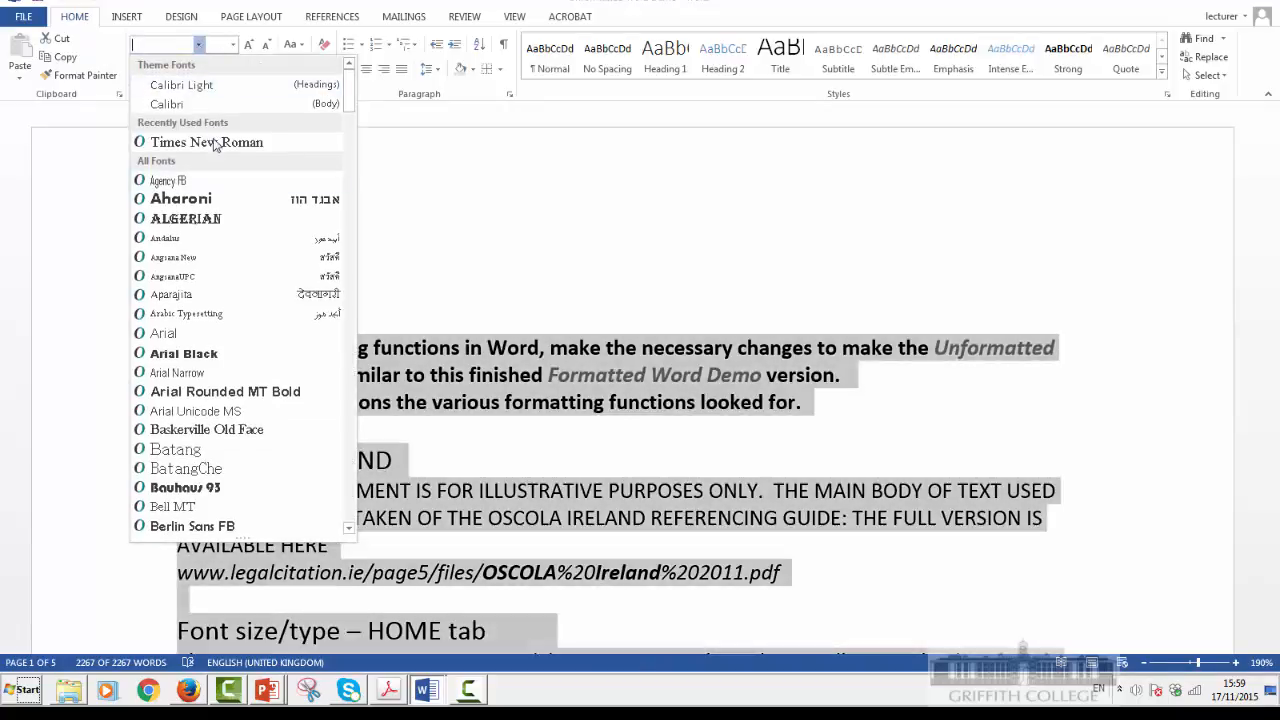
{"action": "left_click", "coordinate": [213, 145]}
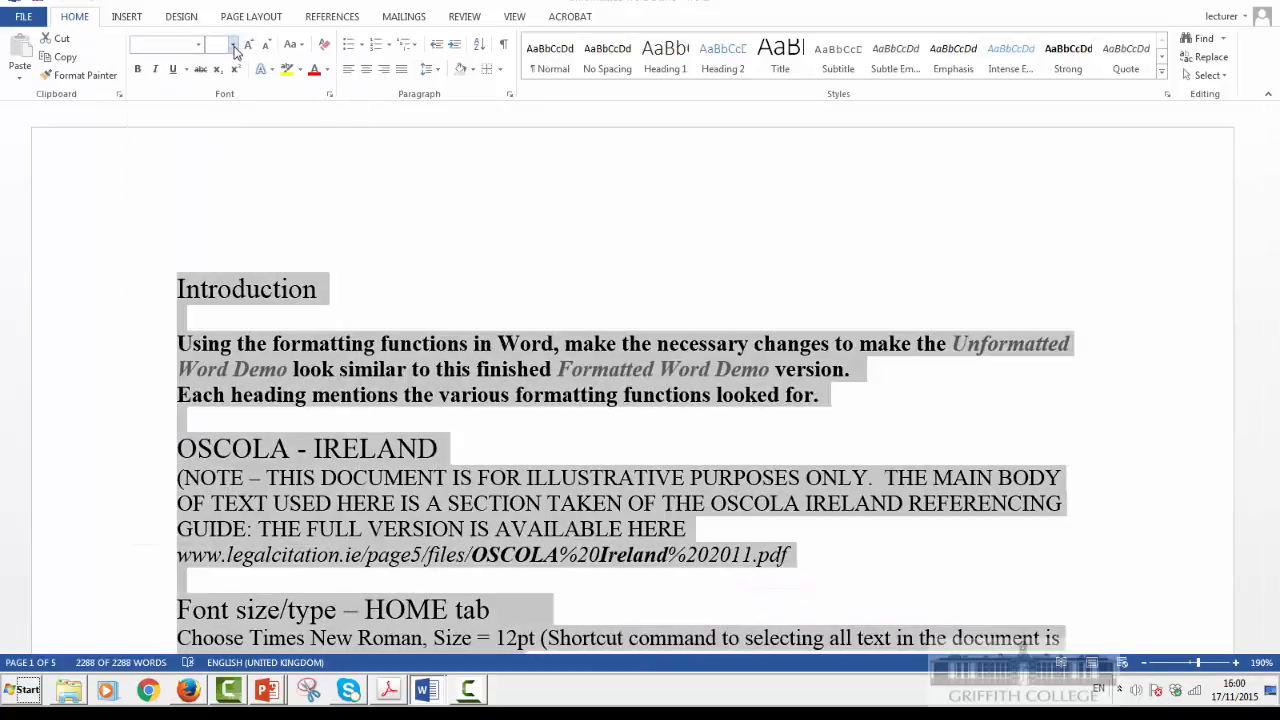
{"action": "left_click", "coordinate": [234, 46]}
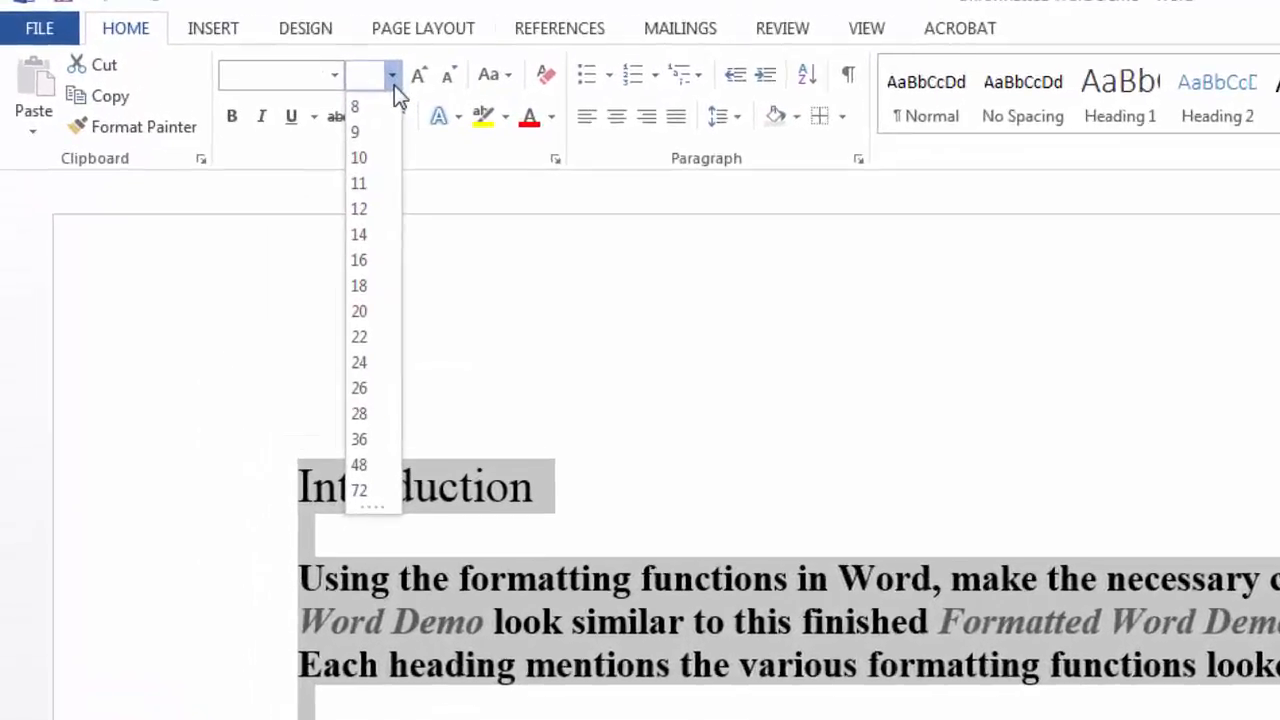
{"action": "left_click", "coordinate": [419, 245]}
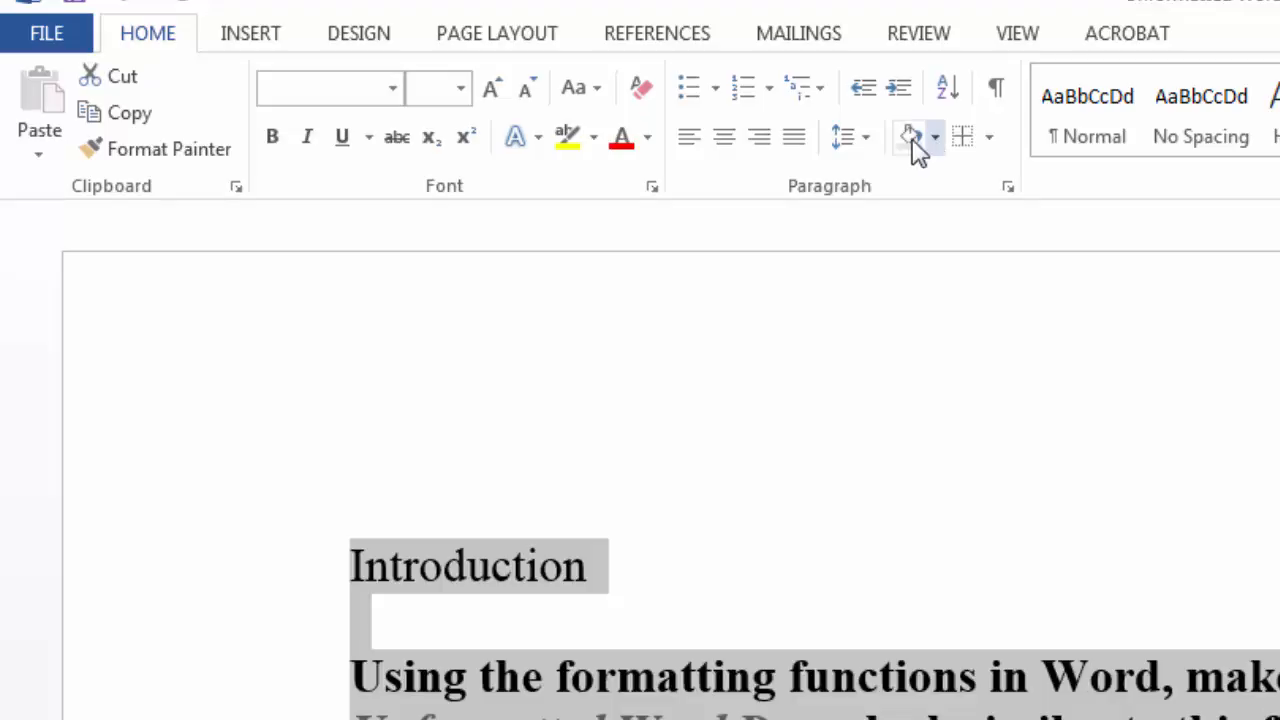
Step: Set the line spacing of the whole document to 1.5 and check the result through the pages
{"action": "left_click", "coordinate": [863, 140]}
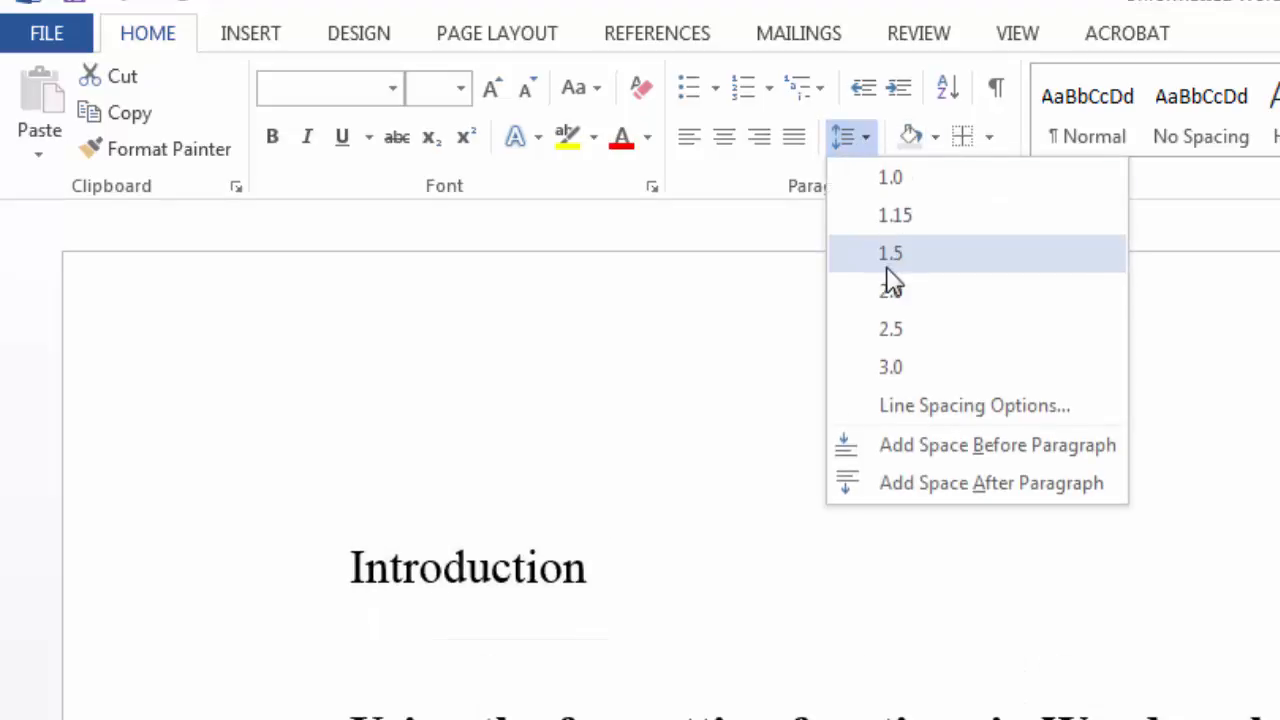
{"action": "left_click", "coordinate": [889, 256]}
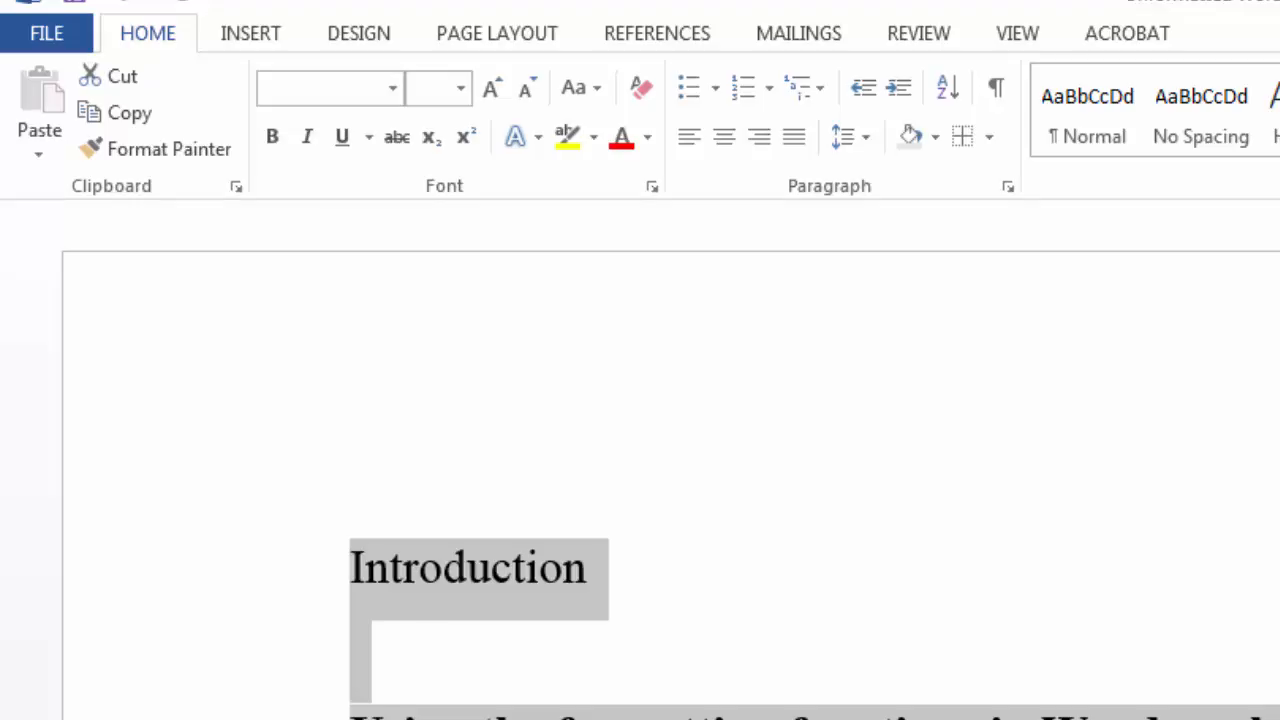
{"action": "left_click", "coordinate": [791, 712]}
{"action": "scroll", "coordinate": [791, 460], "scroll_direction": "down", "scroll_amount": 10}
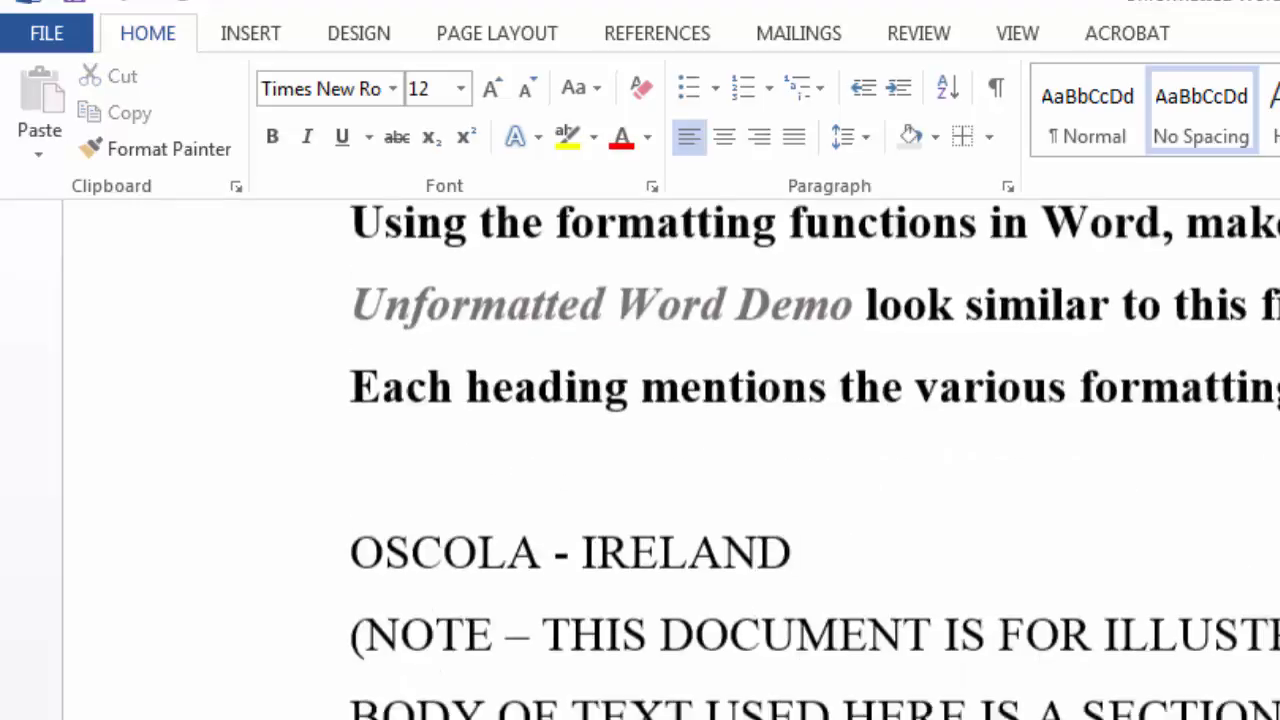
{"action": "scroll", "coordinate": [814, 465], "scroll_direction": "down", "scroll_amount": 8}
{"action": "scroll", "coordinate": [814, 465], "scroll_direction": "up", "scroll_amount": 15}
Step: Try left and centred alignment on the entire document text, and leave all of it justified
{"action": "key", "text": "ctrl+a"}
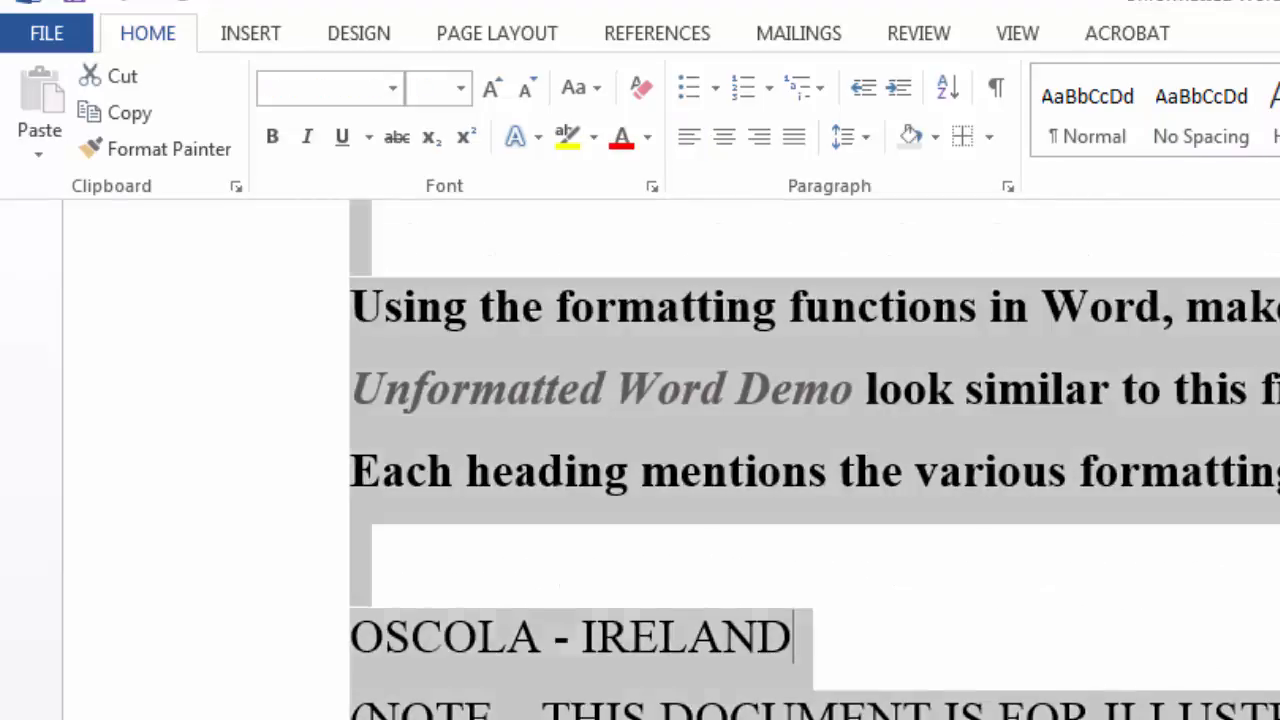
{"action": "left_click", "coordinate": [794, 136]}
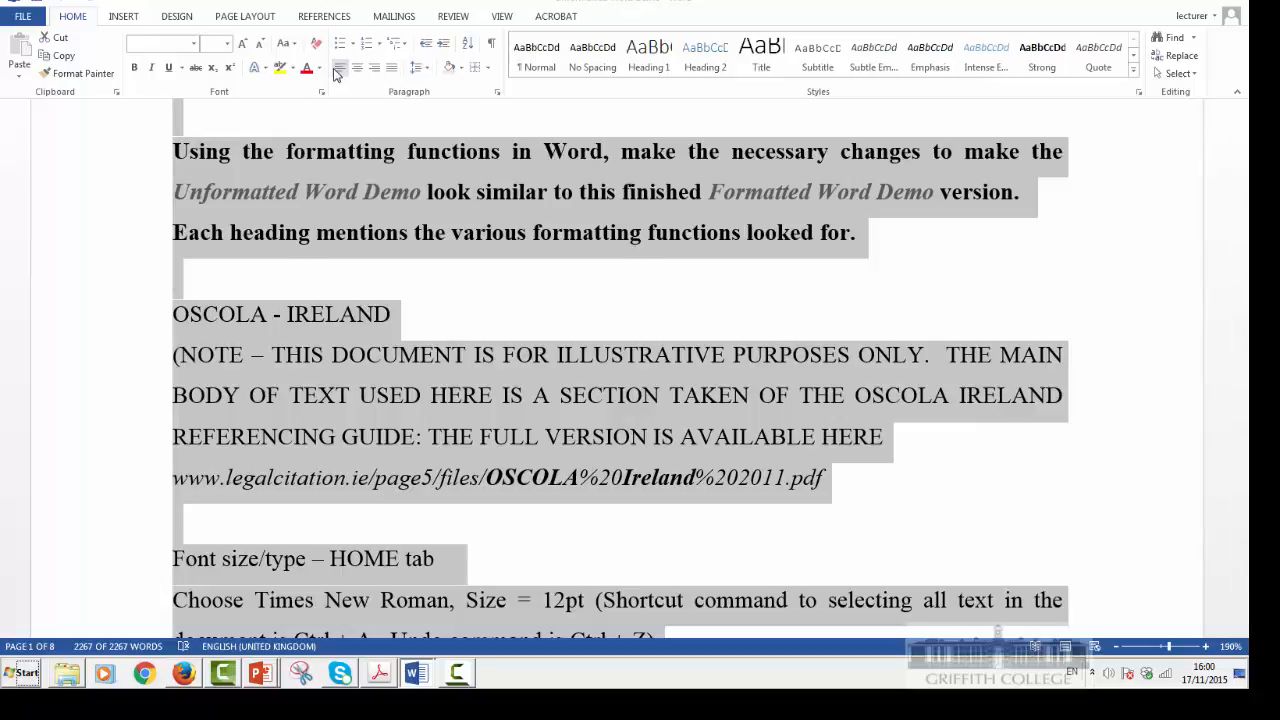
{"action": "left_click", "coordinate": [340, 67]}
{"action": "left_click", "coordinate": [357, 67]}
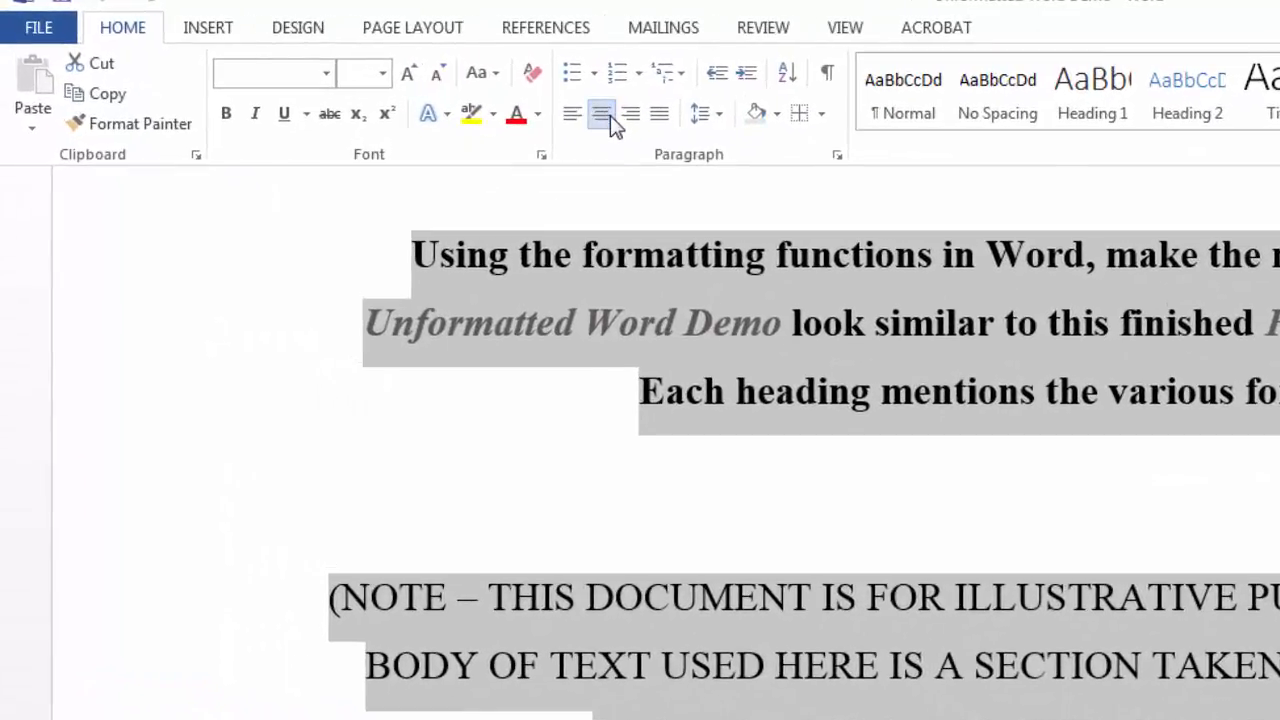
{"action": "left_click", "coordinate": [544, 110]}
{"action": "left_click", "coordinate": [660, 115]}
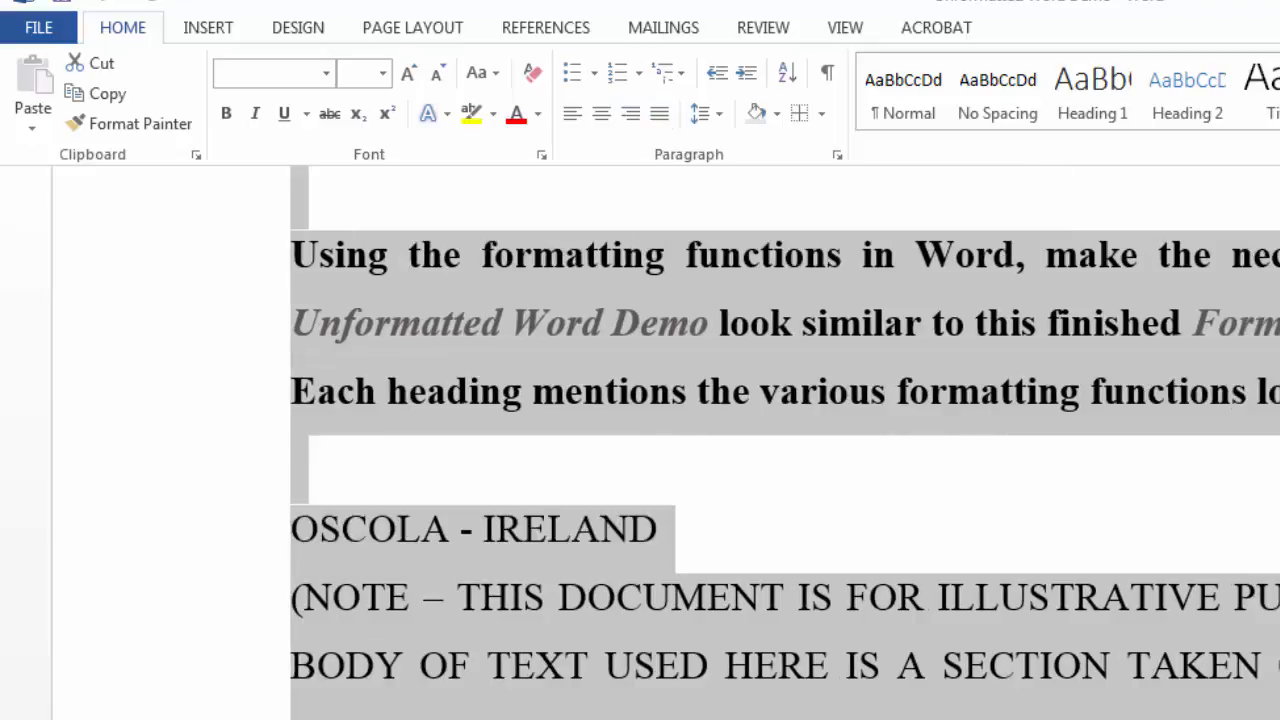
Step: Zoom the document view to 75%
{"action": "scroll", "coordinate": [640, 450], "scroll_direction": "up", "scroll_amount": 5}
{"action": "scroll", "coordinate": [640, 450], "scroll_direction": "down", "scroll_amount": 7}
{"action": "scroll", "coordinate": [640, 450], "scroll_direction": "up", "scroll_amount": 3}
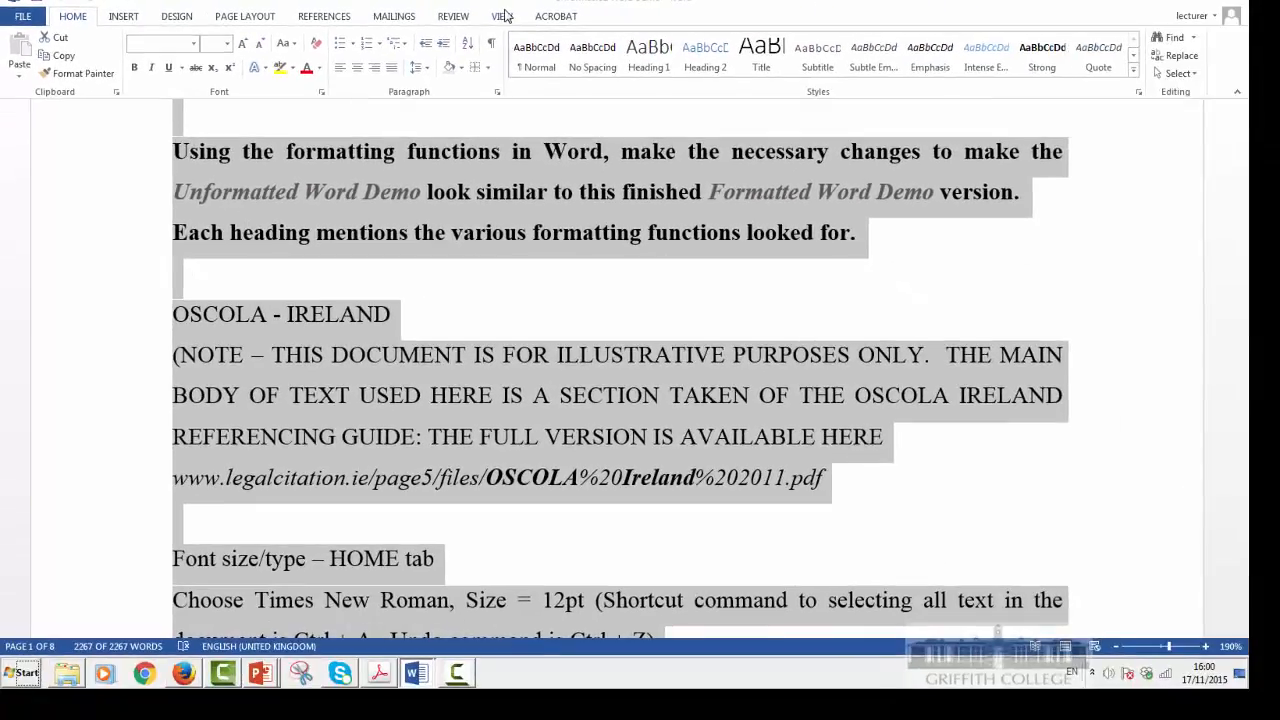
{"action": "left_click", "coordinate": [776, 25]}
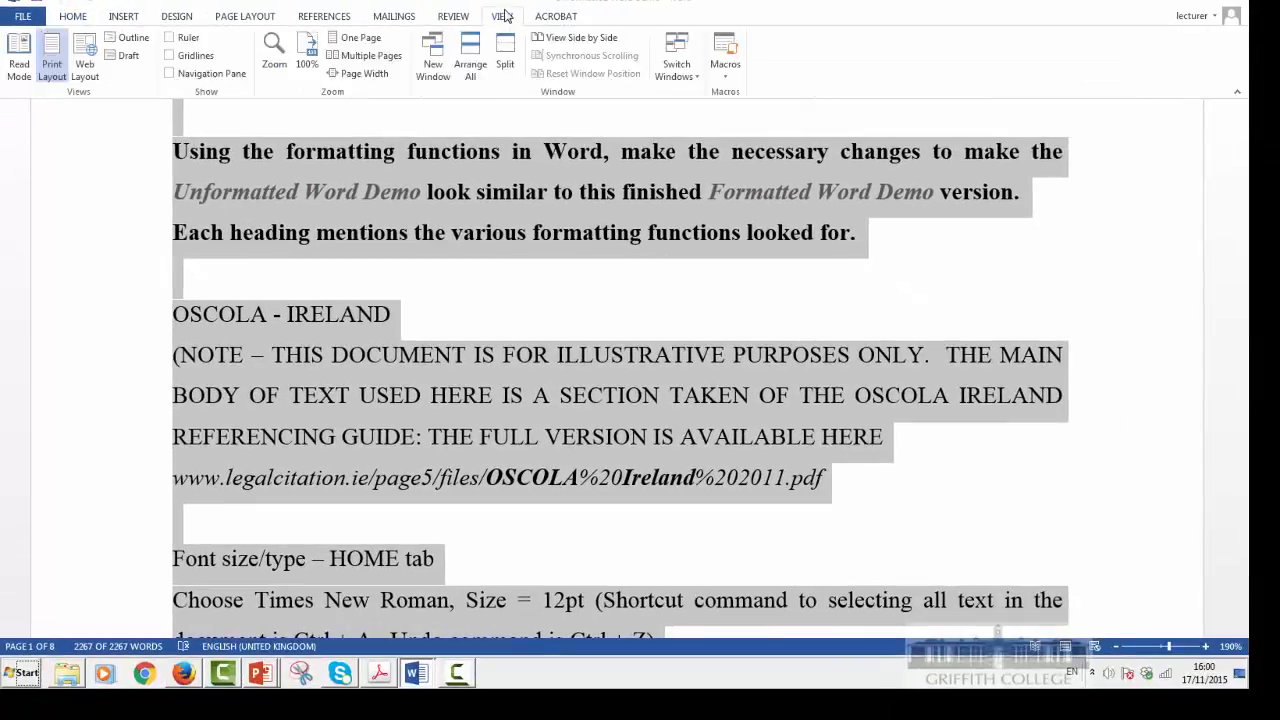
{"action": "left_click", "coordinate": [274, 55]}
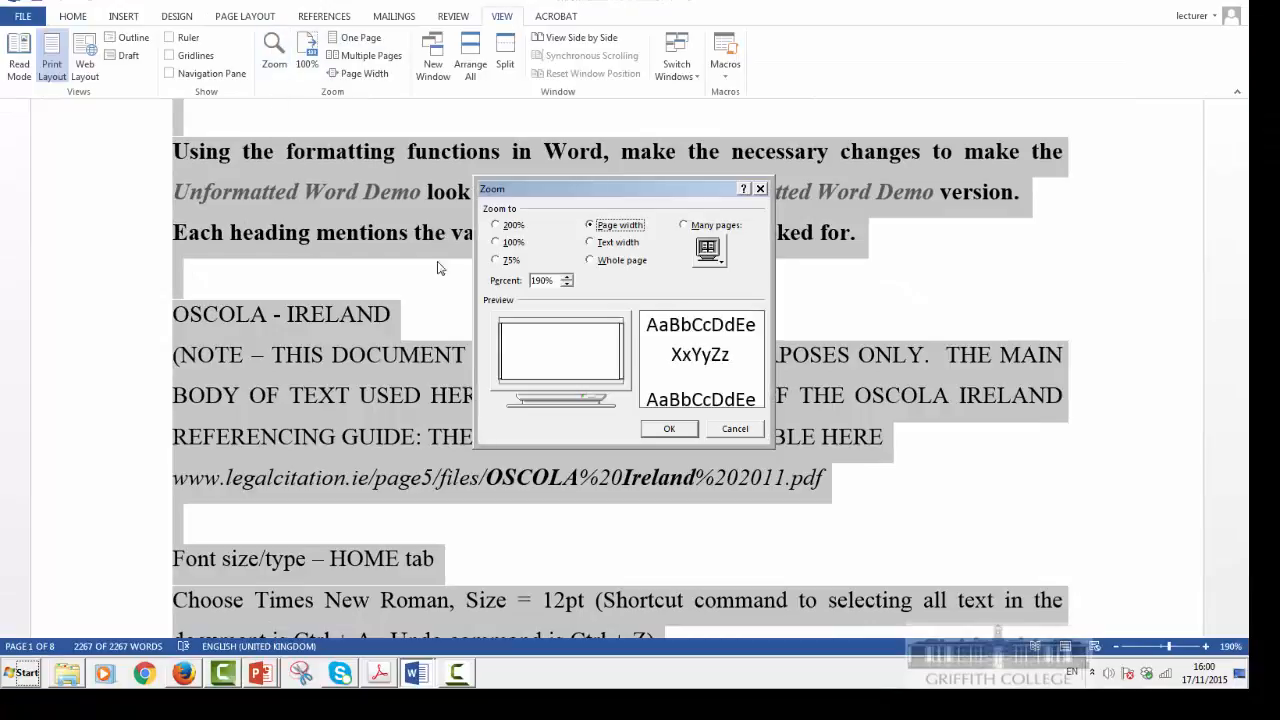
{"action": "left_click", "coordinate": [497, 260]}
{"action": "left_click", "coordinate": [669, 428]}
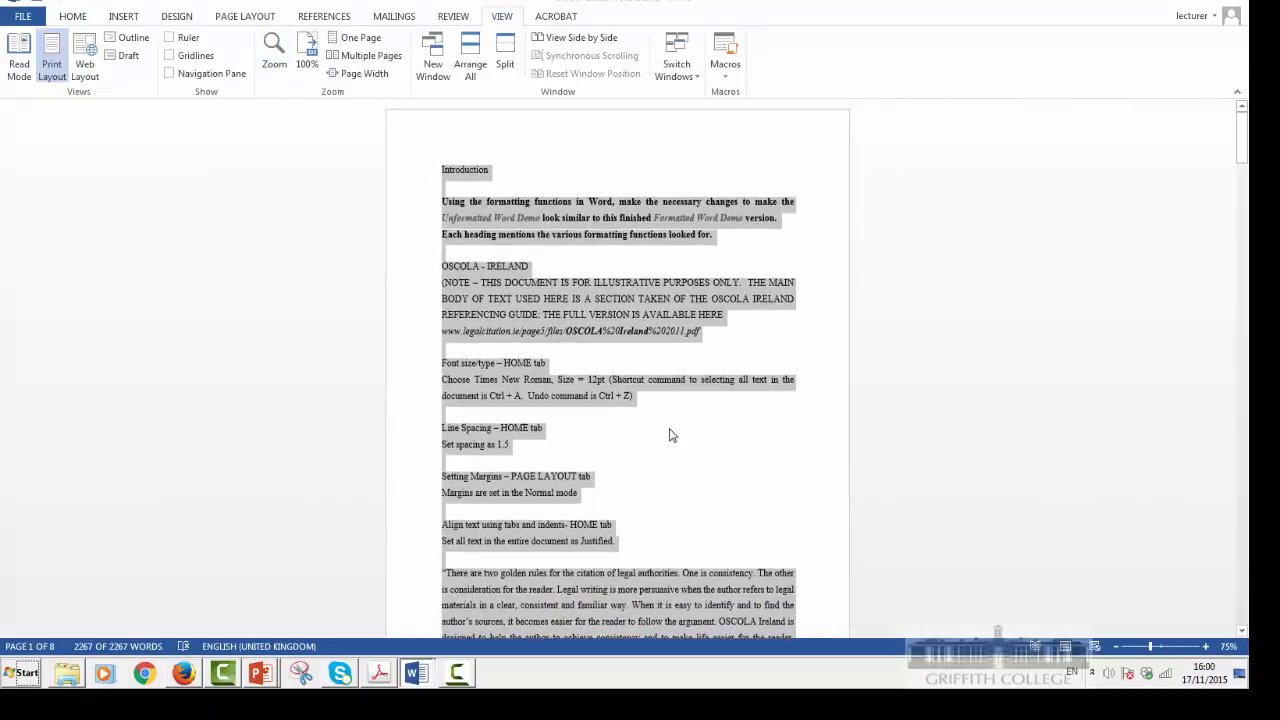
Step: Select the paragraph starting "Present quotations longer than three lines" on page 2 and show the ruler
{"action": "left_click", "coordinate": [658, 560]}
{"action": "scroll", "coordinate": [600, 570], "scroll_direction": "down", "scroll_amount": 4}
{"action": "scroll", "coordinate": [571, 585], "scroll_direction": "down", "scroll_amount": 5}
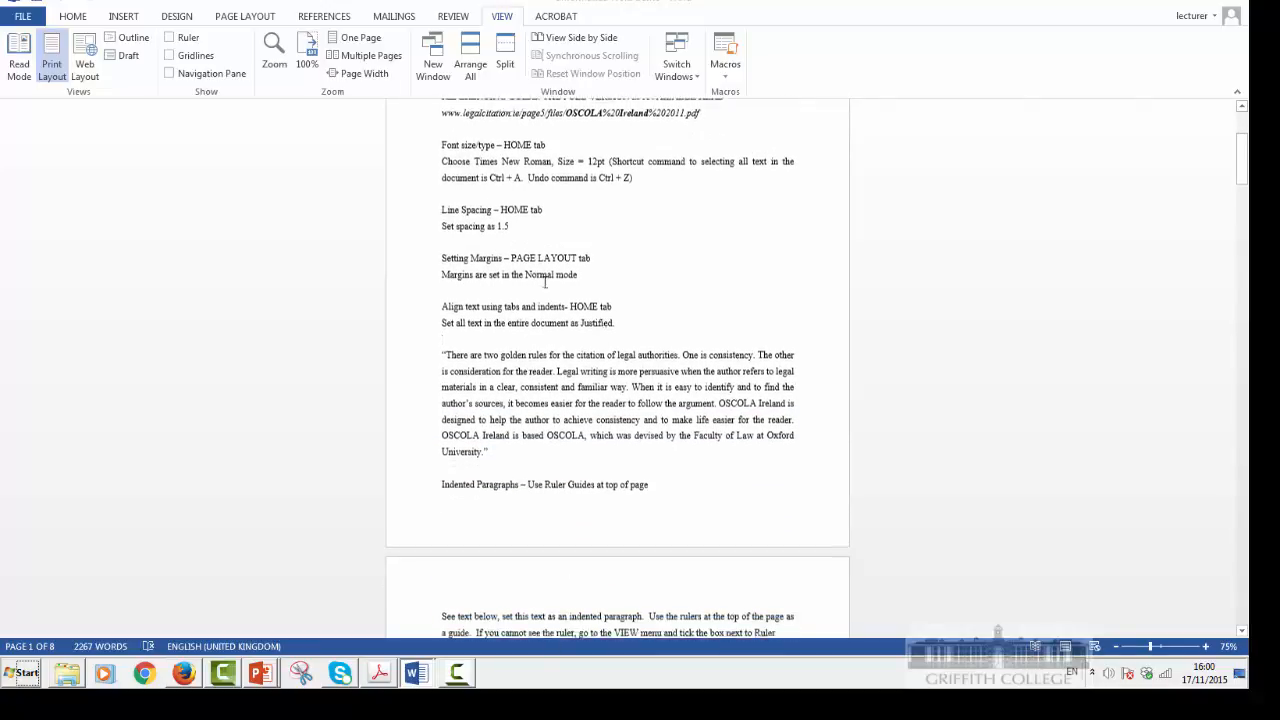
{"action": "scroll", "coordinate": [523, 480], "scroll_direction": "down", "scroll_amount": 1}
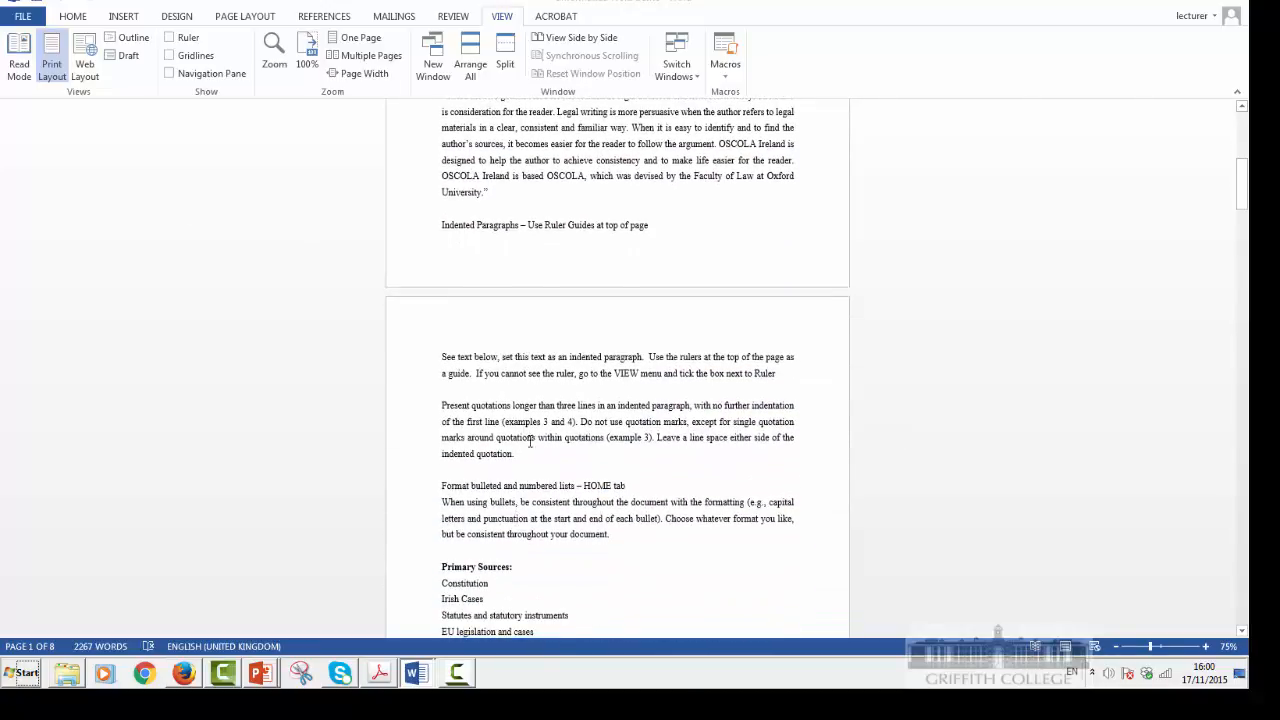
{"action": "left_click_drag", "start_coordinate": [532, 456], "coordinate": [438, 400]}
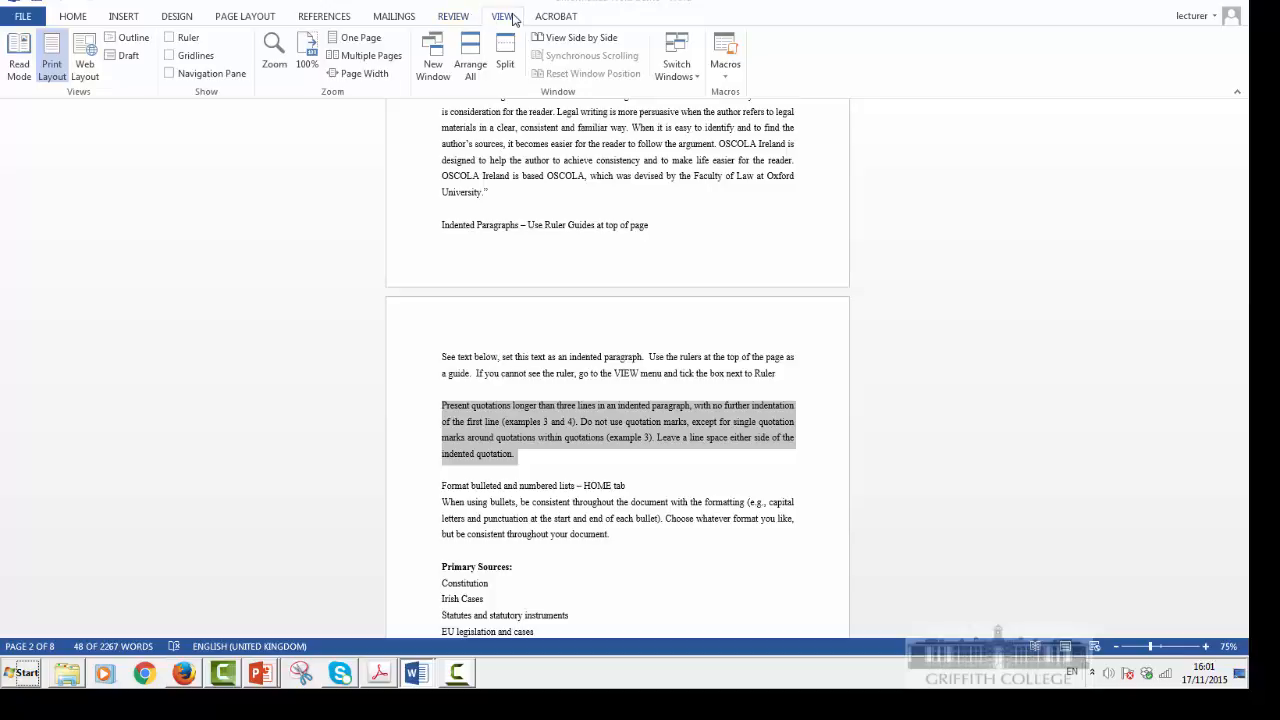
{"action": "left_click", "coordinate": [169, 37]}
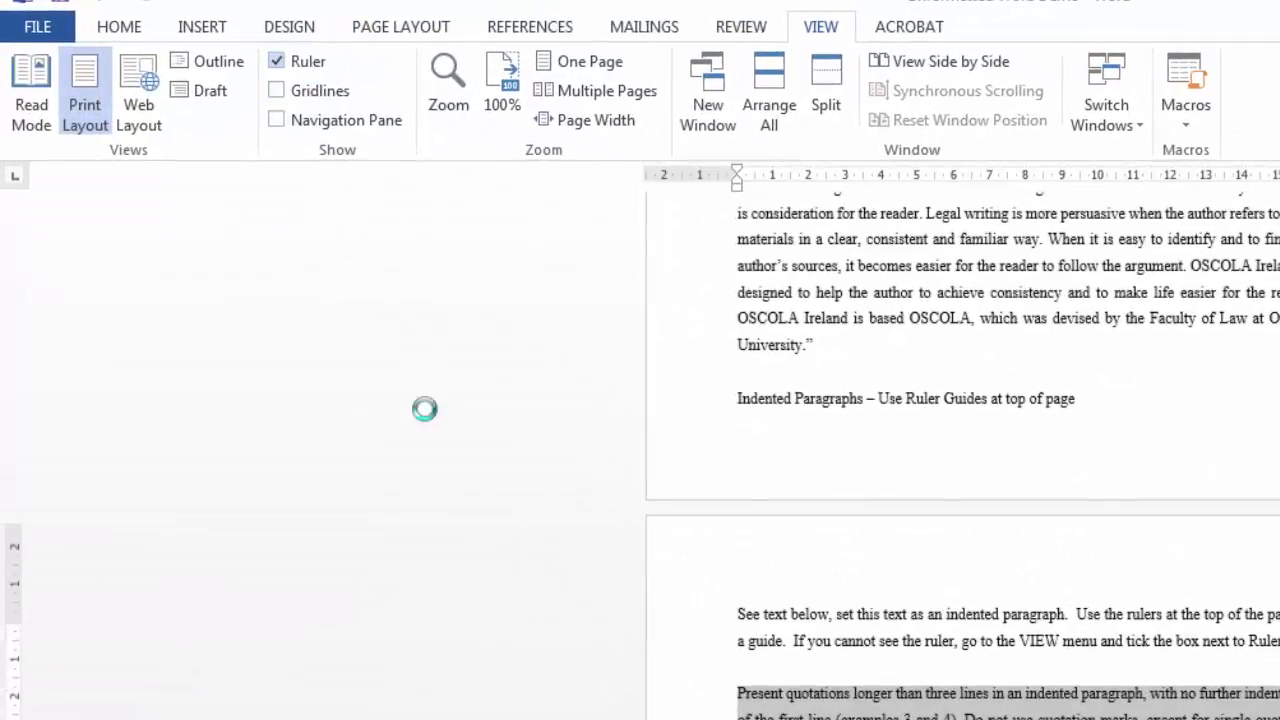
Step: Indent the selected quotation paragraph to ruler mark 1 on its left side and ruler mark 14 on its right side
{"action": "mouse_move", "coordinate": [737, 183]}
{"action": "left_mouse_down"}
{"action": "mouse_move", "coordinate": [780, 190]}
{"action": "mouse_move", "coordinate": [735, 193]}
{"action": "left_mouse_up"}
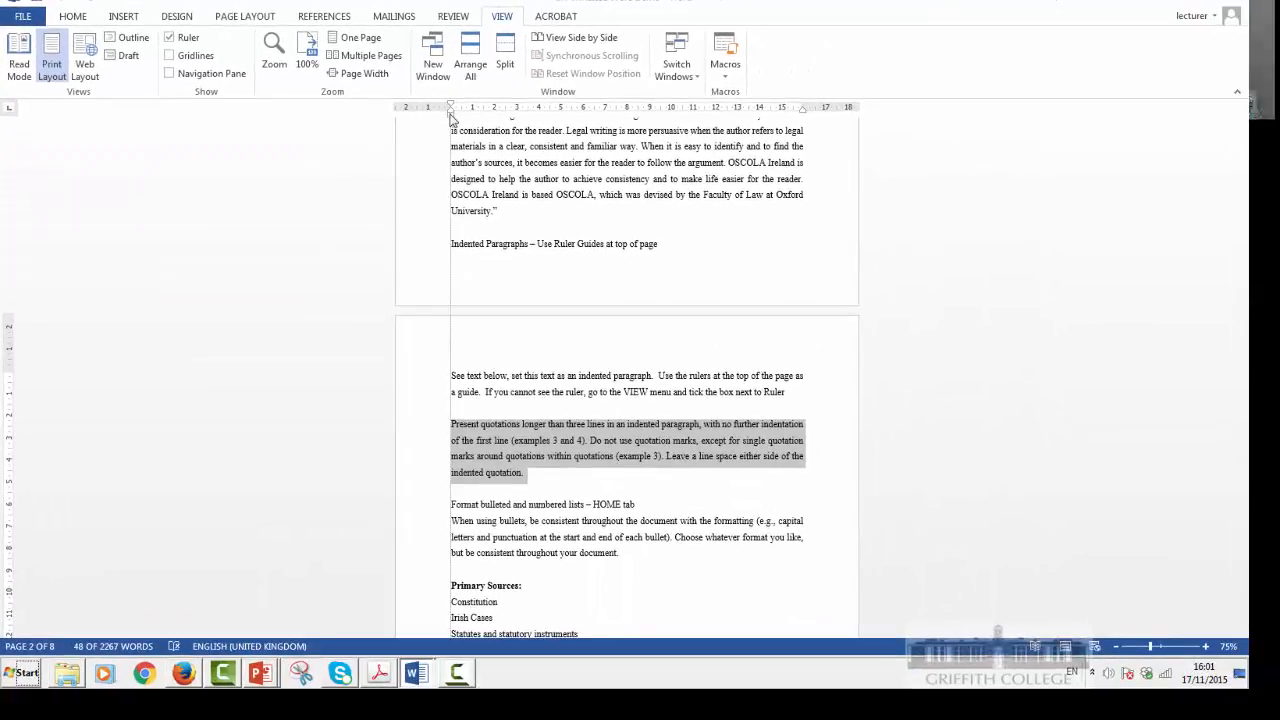
{"action": "left_click_drag", "start_coordinate": [451, 117], "coordinate": [474, 117]}
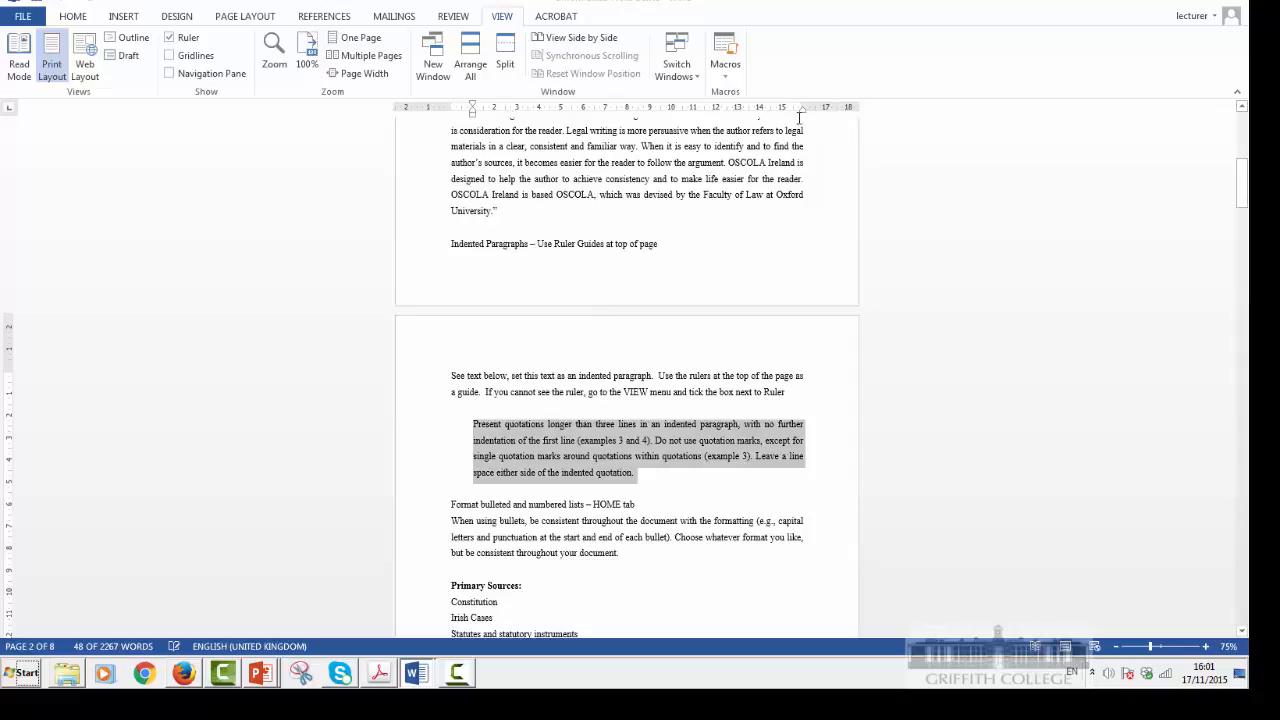
{"action": "left_click_drag", "start_coordinate": [800, 117], "coordinate": [762, 117]}
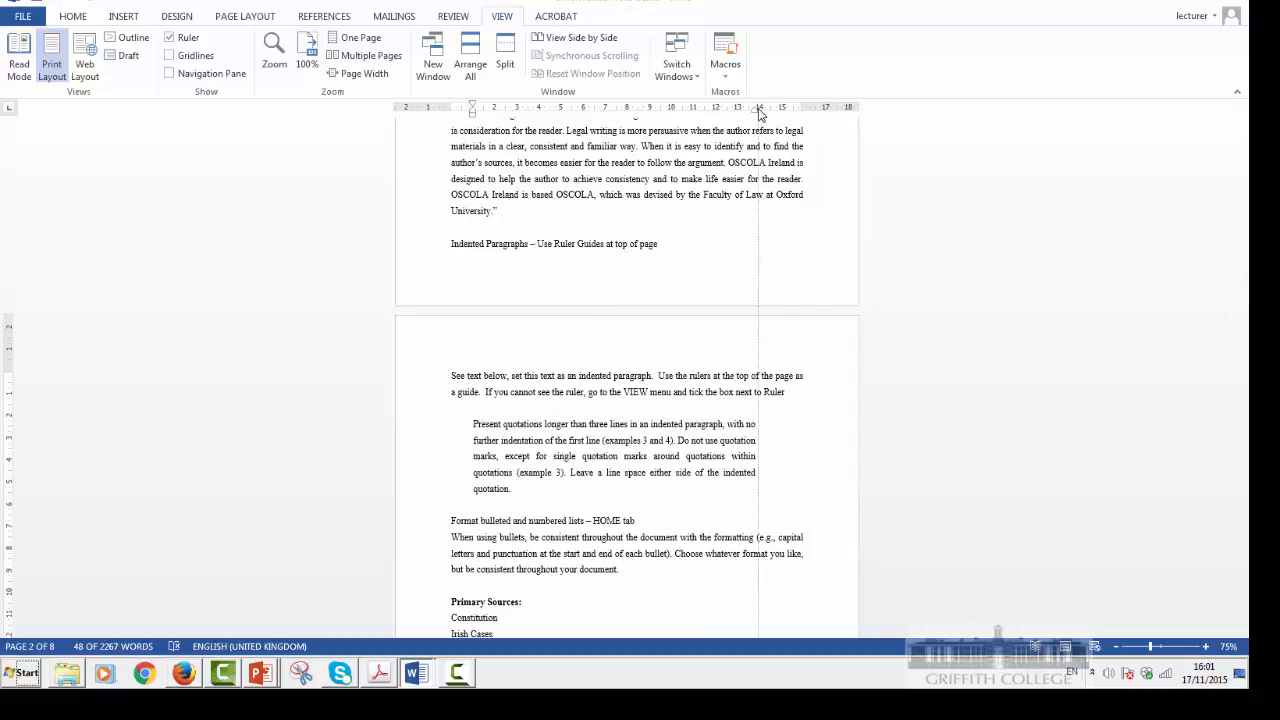
Step: Undo the indentation of the quotation paragraph
{"action": "left_click", "coordinate": [483, 426]}
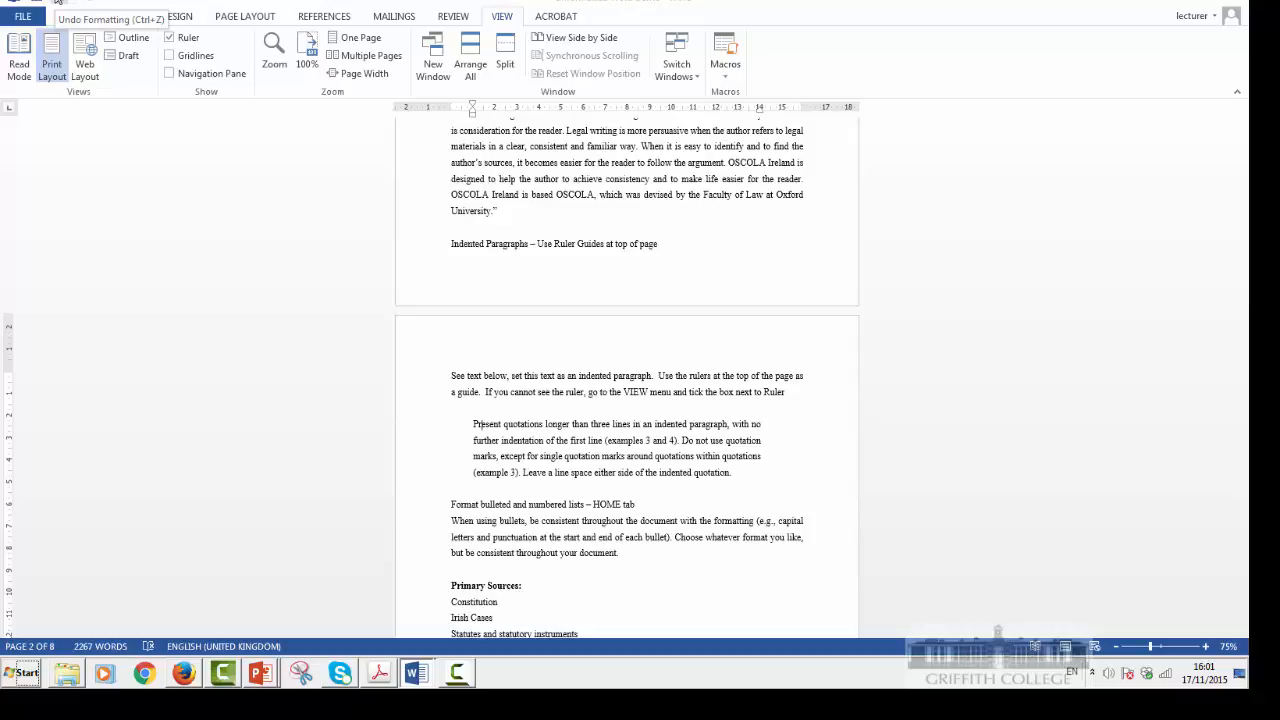
{"action": "left_click", "coordinate": [56, 4]}
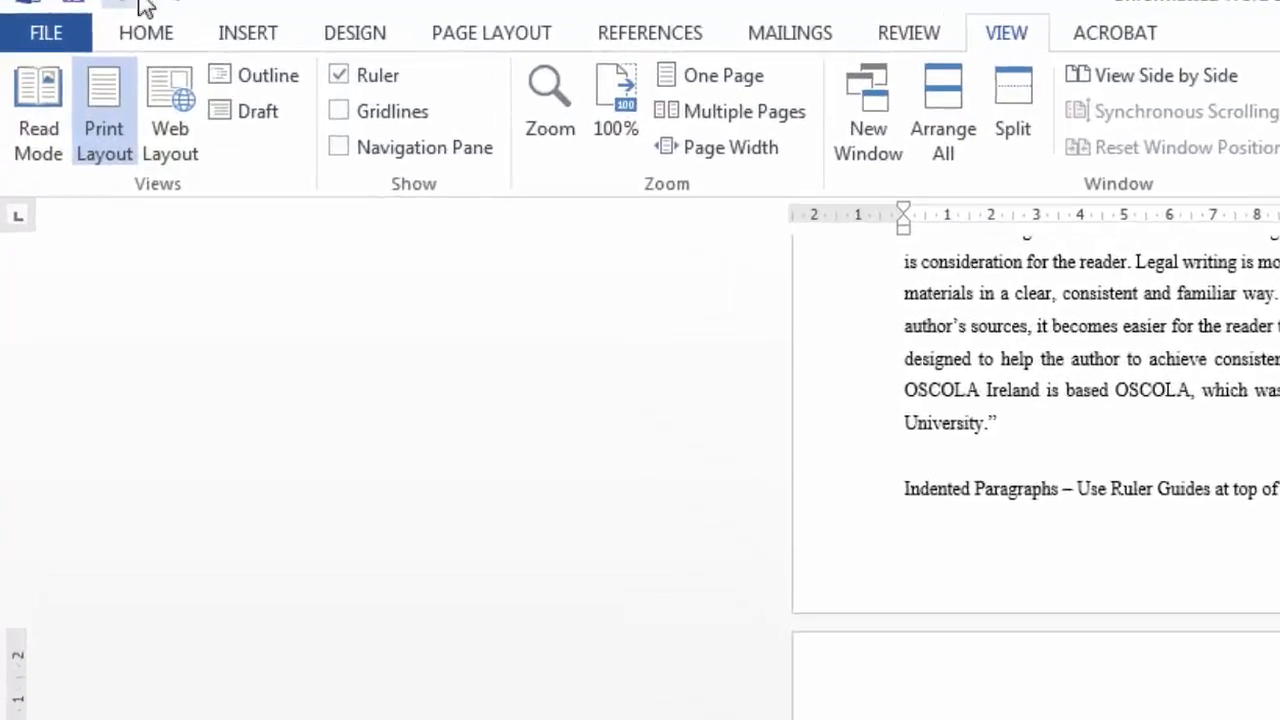
{"action": "mouse_move", "coordinate": [1069, 248]}
{"action": "left_mouse_down"}
{"action": "mouse_move", "coordinate": [1232, 290]}
{"action": "mouse_move", "coordinate": [1006, 297]}
{"action": "mouse_move", "coordinate": [1068, 306]}
{"action": "left_mouse_up"}
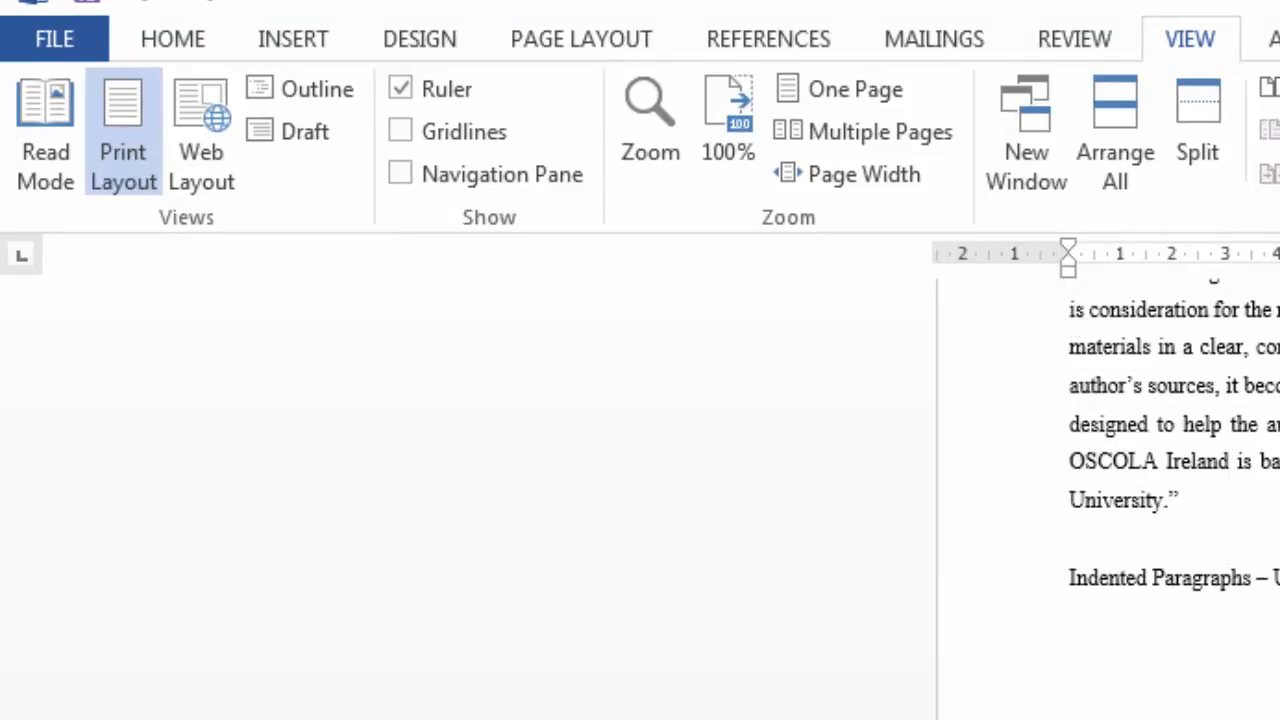
{"action": "mouse_move", "coordinate": [1261, 177]}
{"action": "left_mouse_down"}
{"action": "mouse_move", "coordinate": [622, 95]}
{"action": "mouse_move", "coordinate": [737, 97]}
{"action": "mouse_move", "coordinate": [680, 102]}
{"action": "left_mouse_up"}
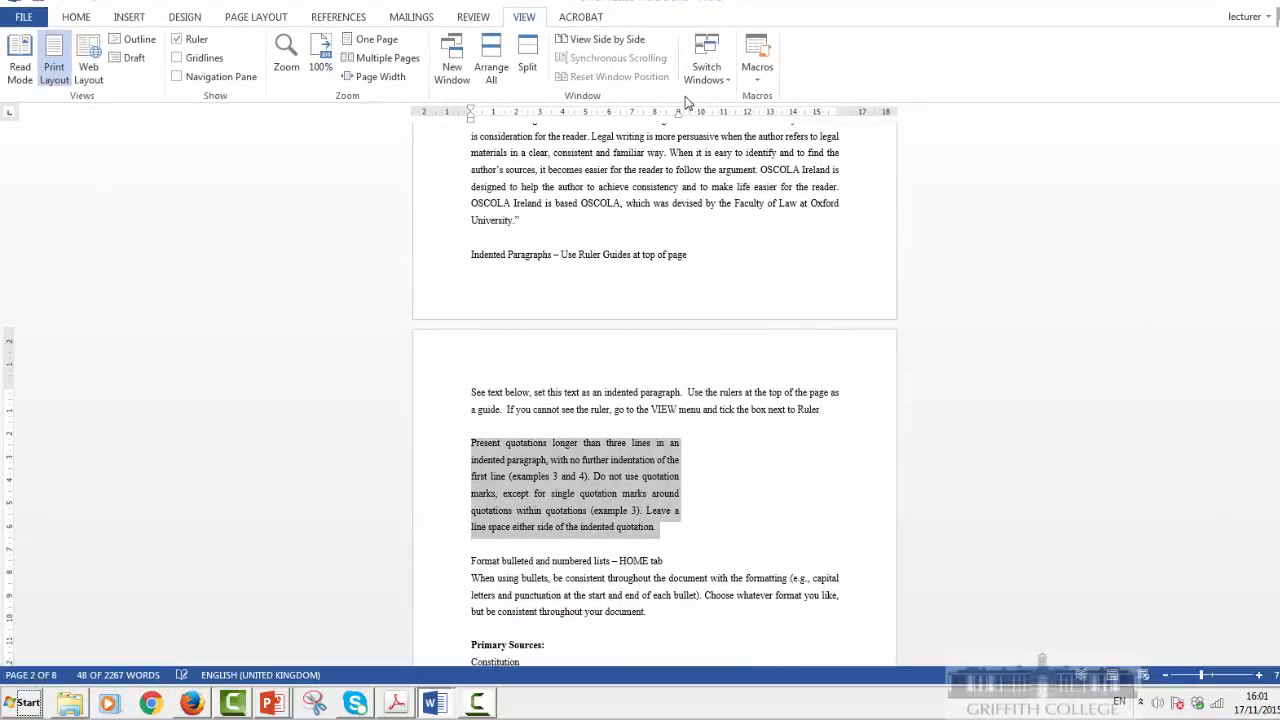
{"action": "key", "text": "ctrl+z"}
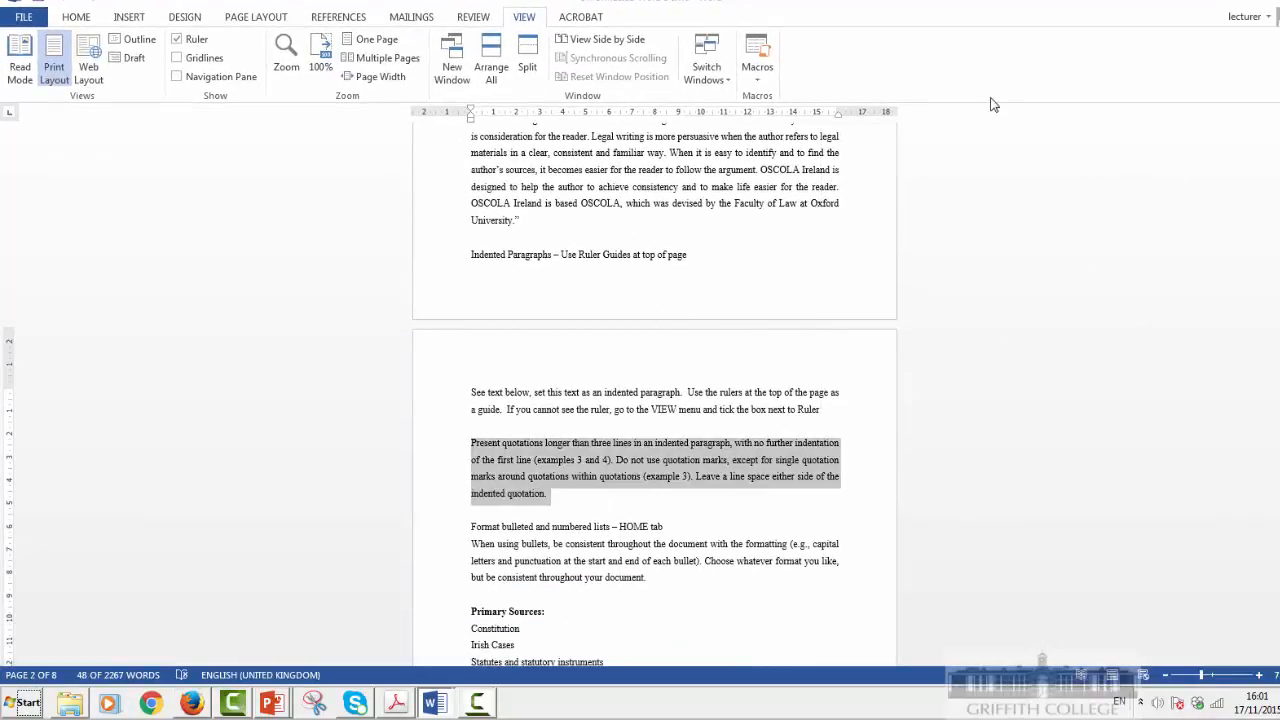
Step: Indent the selected quotation paragraph to ruler mark 1 on its left side and ruler mark 15 on its right side, then deselect it
{"action": "left_click_drag", "start_coordinate": [838, 121], "coordinate": [848, 121]}
{"action": "left_click", "coordinate": [817, 115]}
{"action": "left_click_drag", "start_coordinate": [838, 120], "coordinate": [814, 118]}
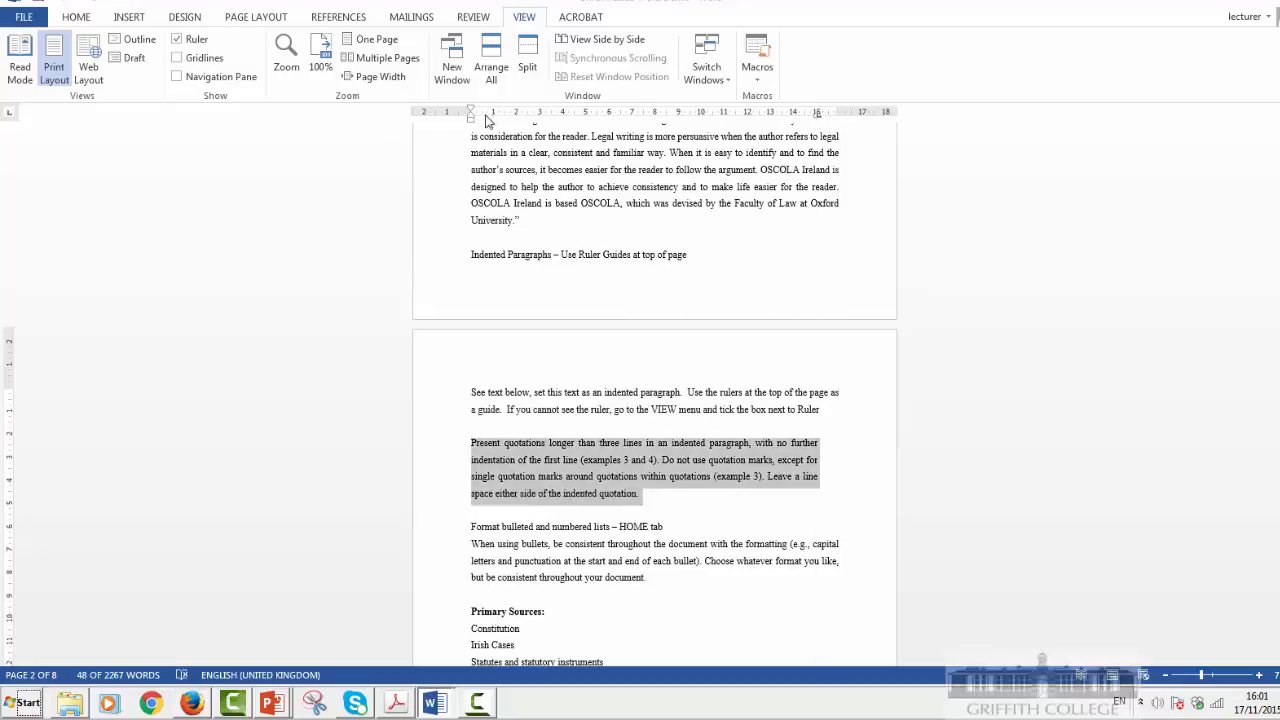
{"action": "left_click_drag", "start_coordinate": [473, 119], "coordinate": [493, 124]}
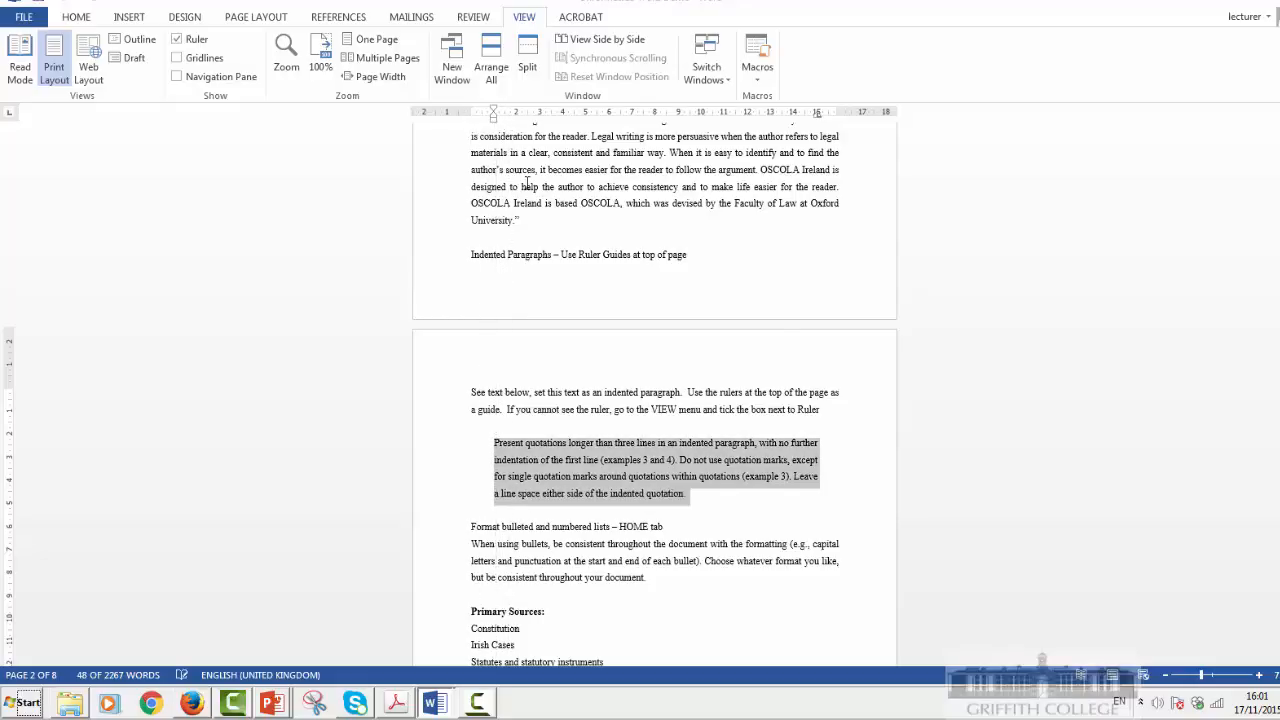
{"action": "left_click", "coordinate": [527, 185]}
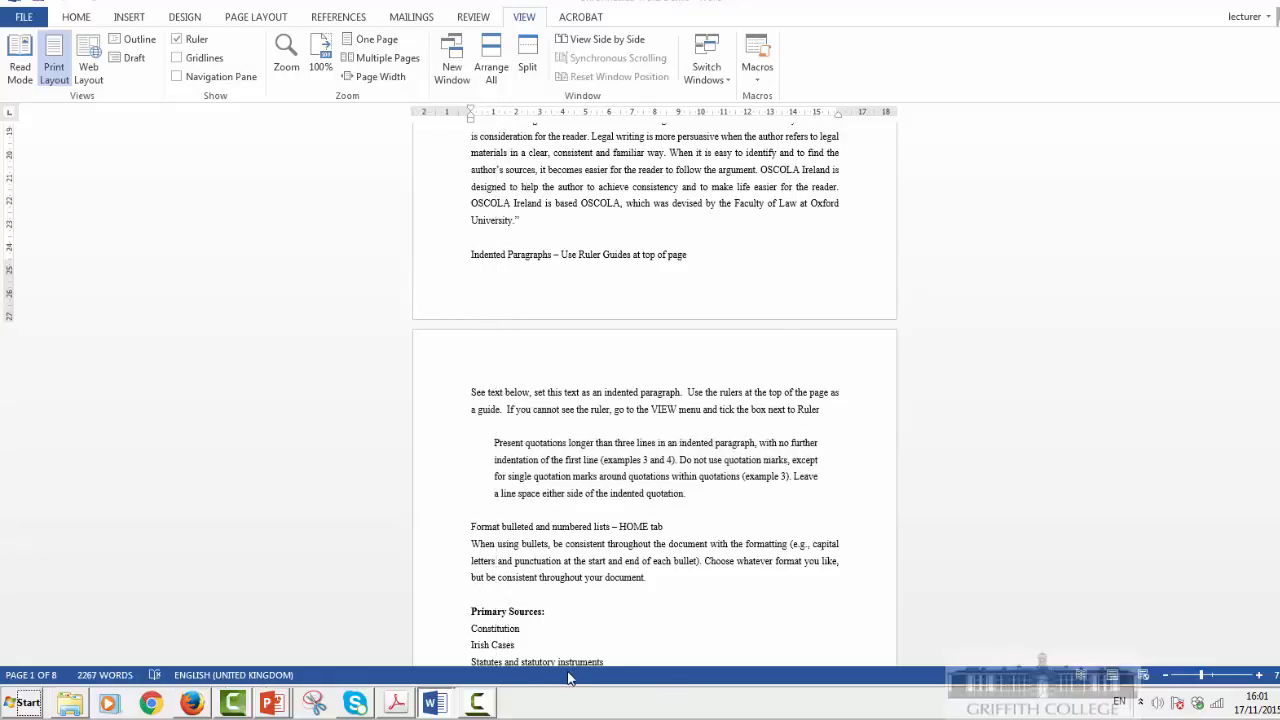
{"action": "left_click", "coordinate": [521, 432]}
Step: Find the section on bulleted and numbered lists by searching the document for "bulle"
{"action": "scroll", "coordinate": [521, 562], "scroll_direction": "down", "scroll_amount": 5}
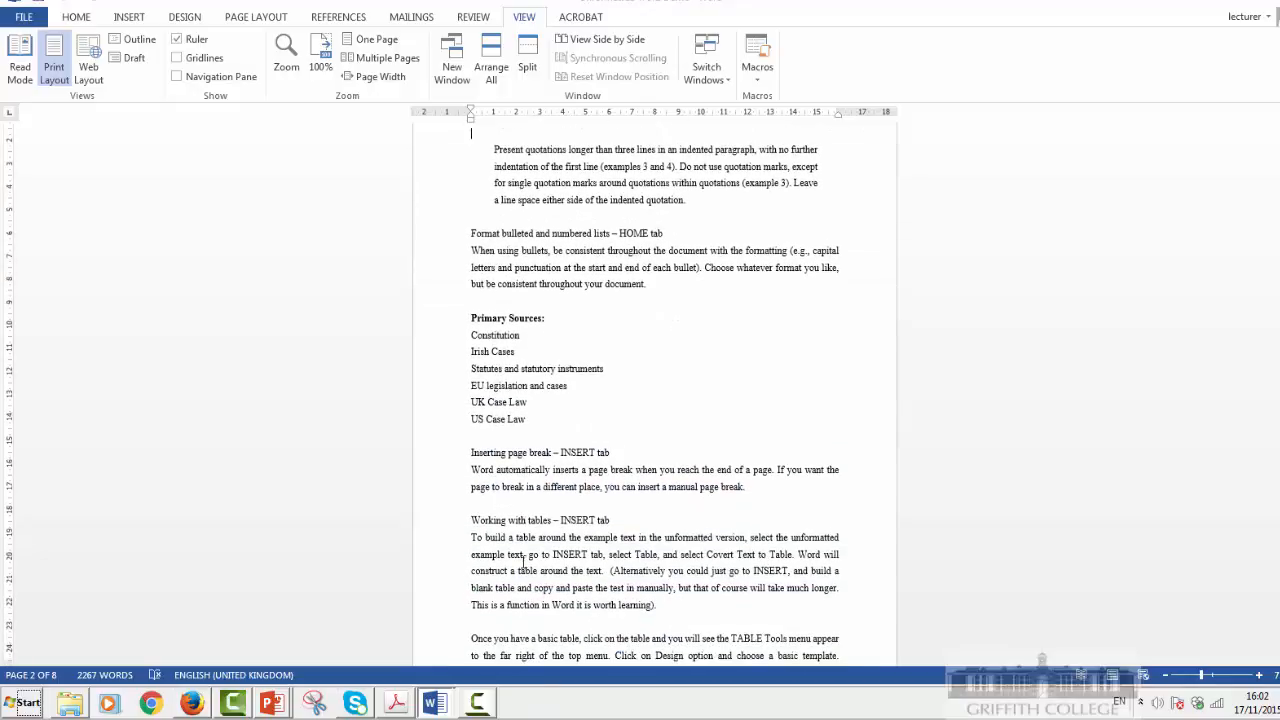
{"action": "scroll", "coordinate": [522, 560], "scroll_direction": "down", "scroll_amount": 6}
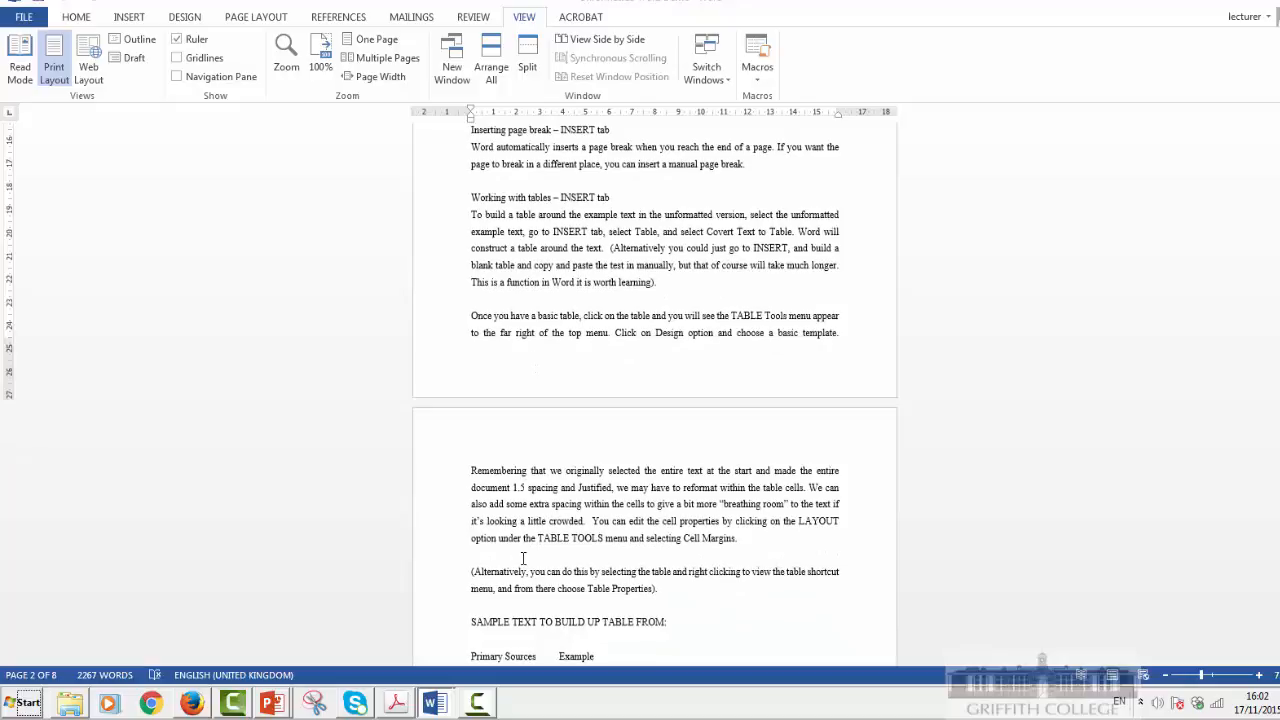
{"action": "scroll", "coordinate": [522, 558], "scroll_direction": "down", "scroll_amount": 3}
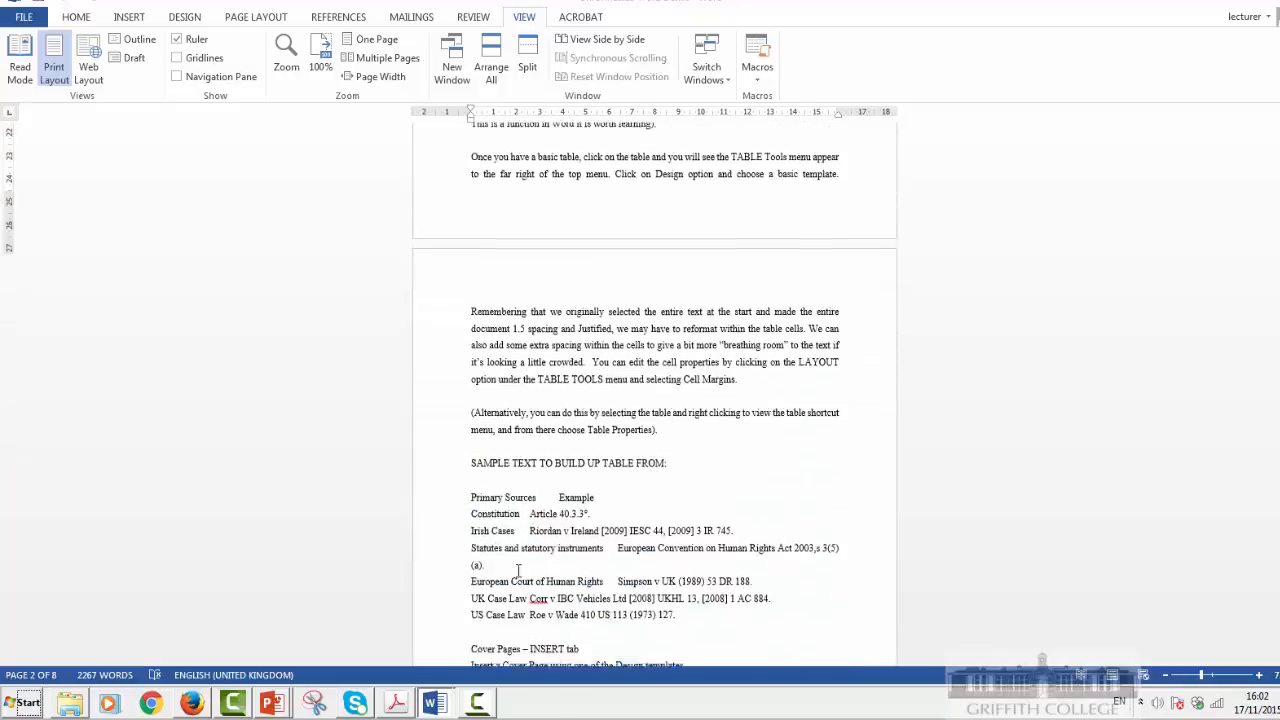
{"action": "key", "text": "ctrl+f"}
{"action": "type", "text": "bullet"}
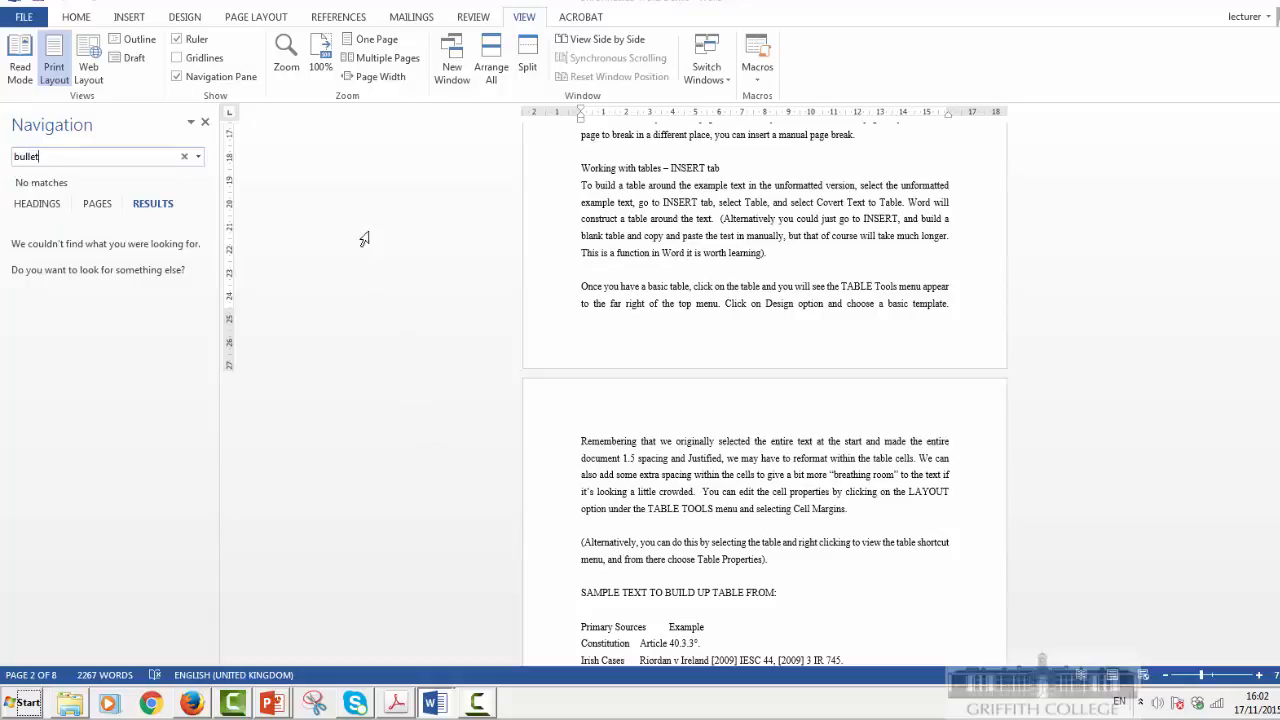
{"action": "left_click", "coordinate": [206, 123]}
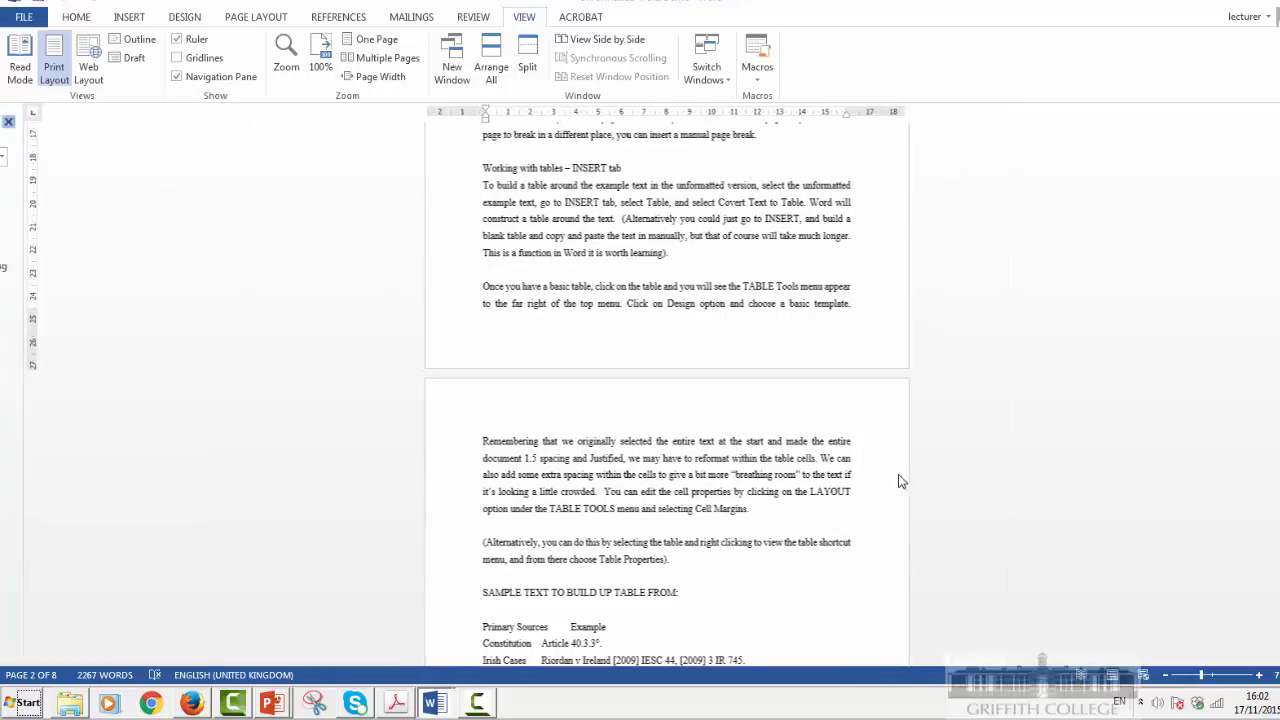
{"action": "key", "text": "ctrl+f"}
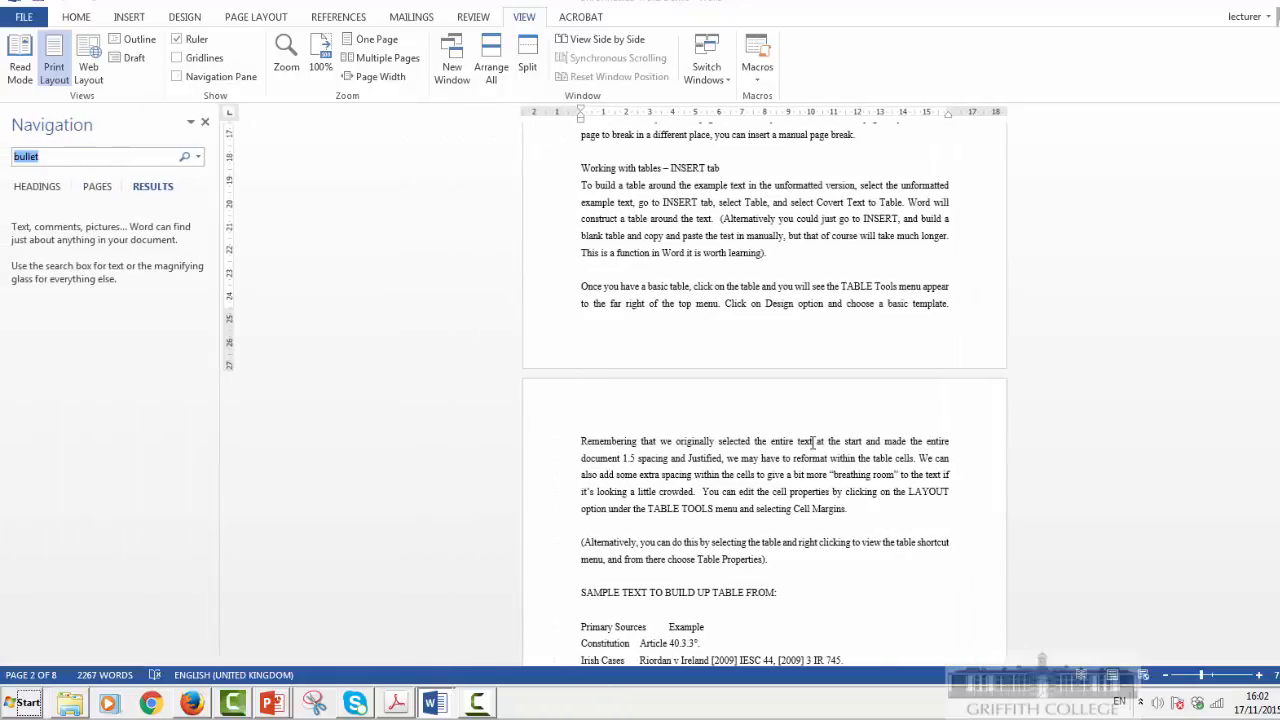
{"action": "type", "text": "bulle"}
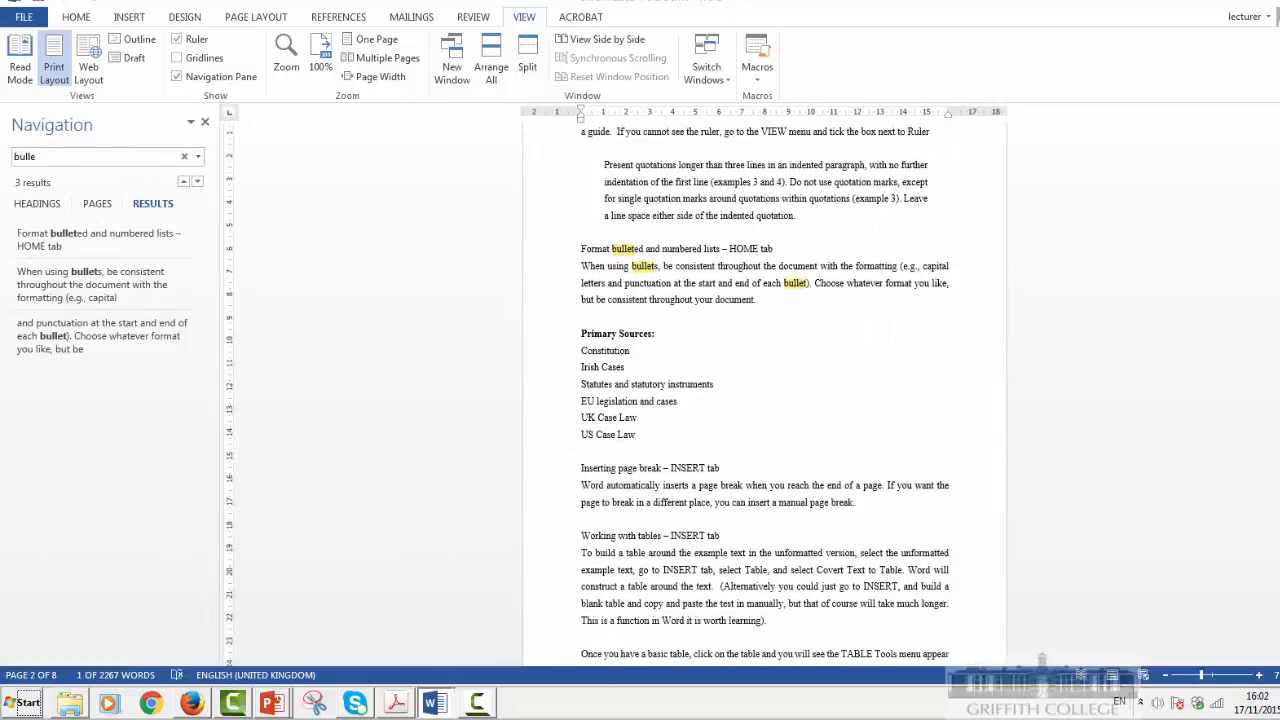
{"action": "left_click_drag", "start_coordinate": [580, 249], "coordinate": [857, 307]}
{"action": "left_click", "coordinate": [833, 311]}
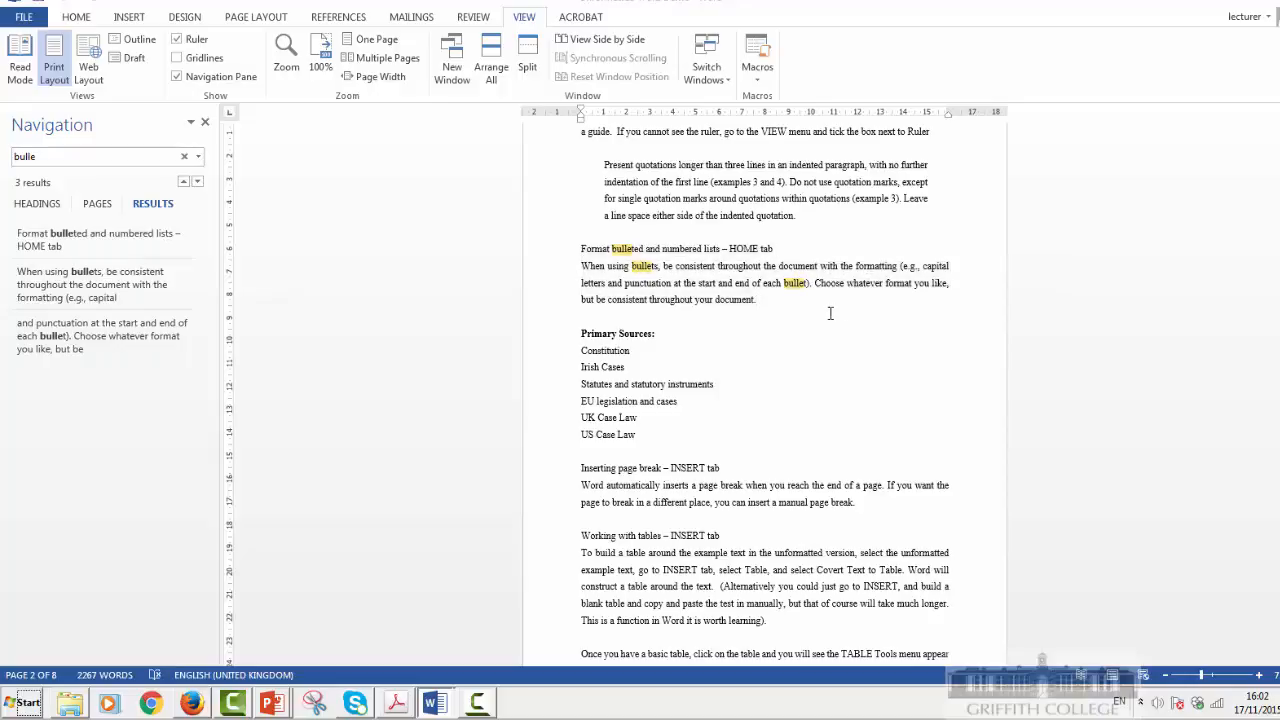
Step: Turn the six Primary Sources items, from Constitution to US Case Law, into a bulleted list
{"action": "left_click", "coordinate": [580, 386]}
{"action": "left_click_drag", "start_coordinate": [583, 452], "coordinate": [590, 435]}
{"action": "left_click", "coordinate": [710, 452]}
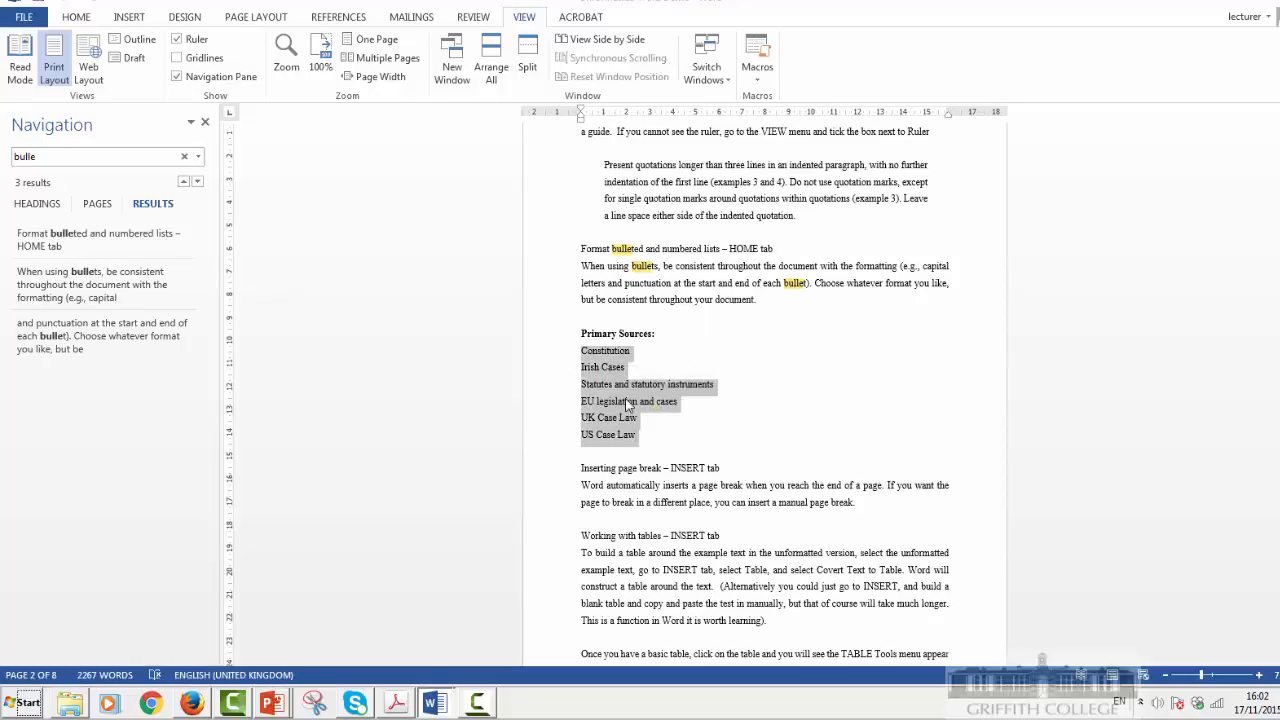
{"action": "left_click", "coordinate": [76, 17]}
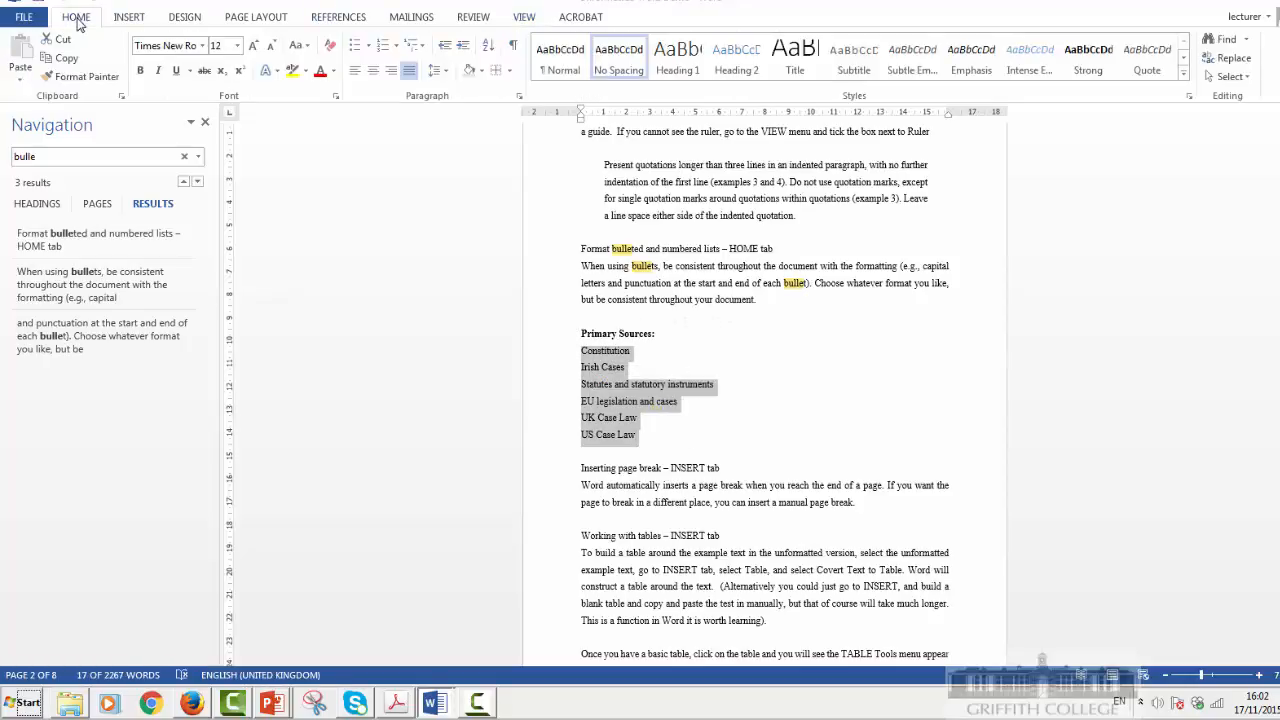
{"action": "left_click", "coordinate": [355, 47]}
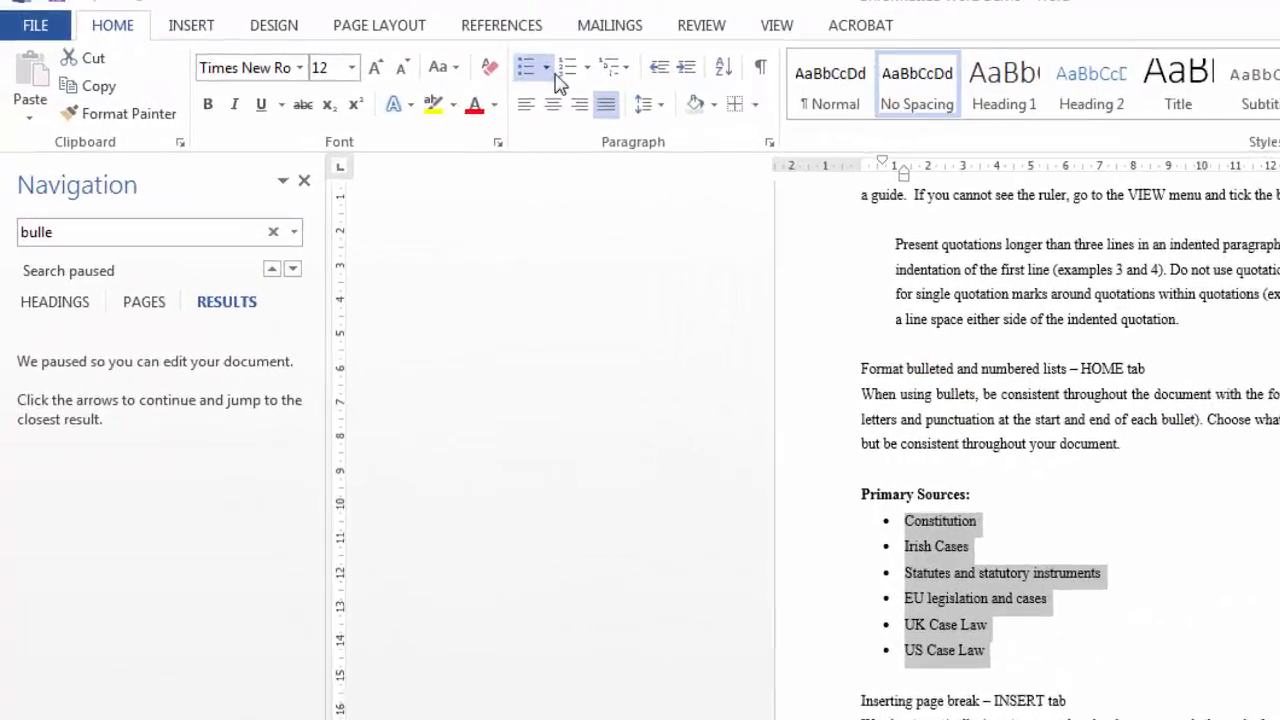
Step: Try numbering on the Primary Sources list, followed by the multicoloured symbol bullets
{"action": "left_click", "coordinate": [382, 45]}
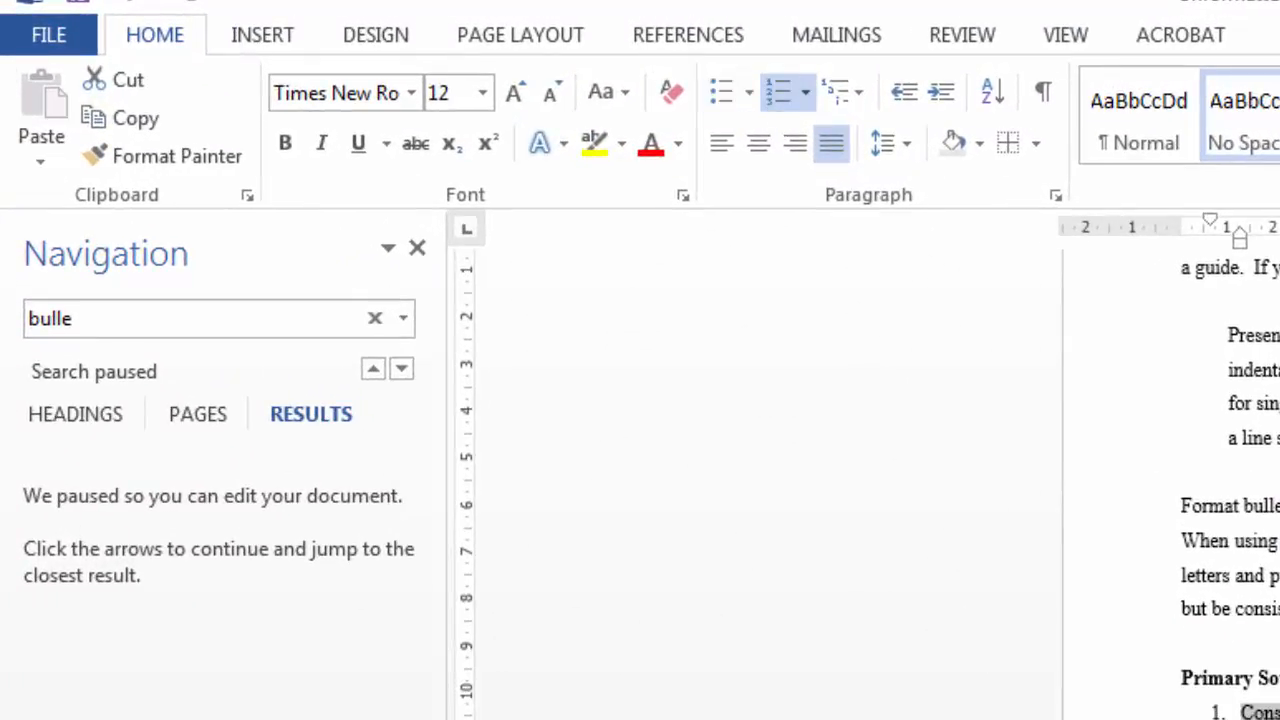
{"action": "left_click", "coordinate": [748, 93]}
{"action": "left_click", "coordinate": [822, 195]}
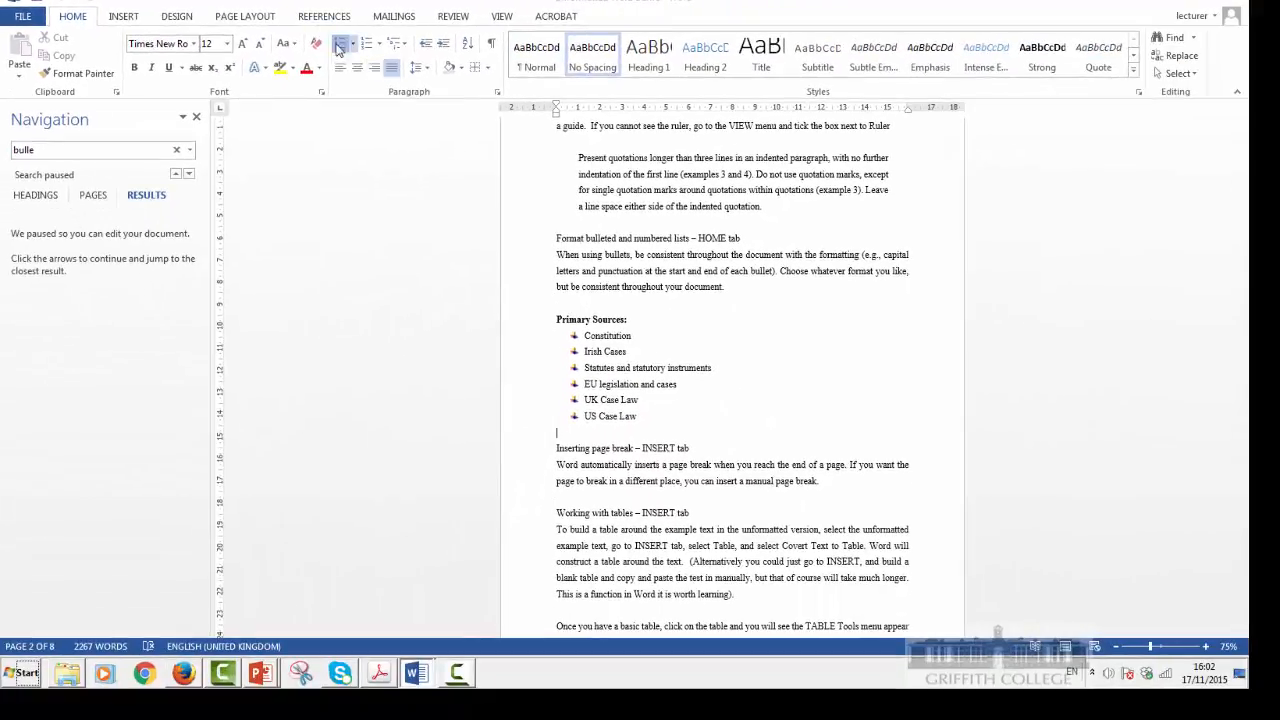
Step: Apply solid round bullets to the Primary Sources list and remove the bullet from the blank line below it
{"action": "left_click", "coordinate": [352, 44]}
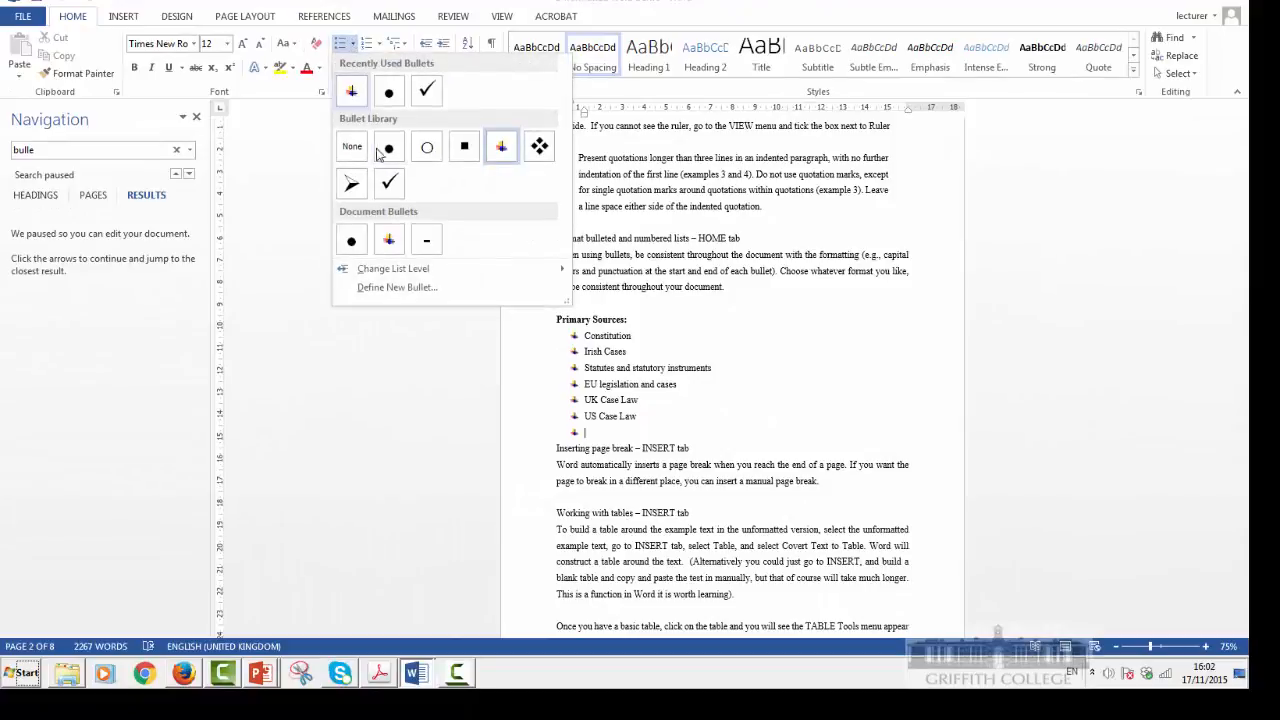
{"action": "left_click", "coordinate": [390, 92]}
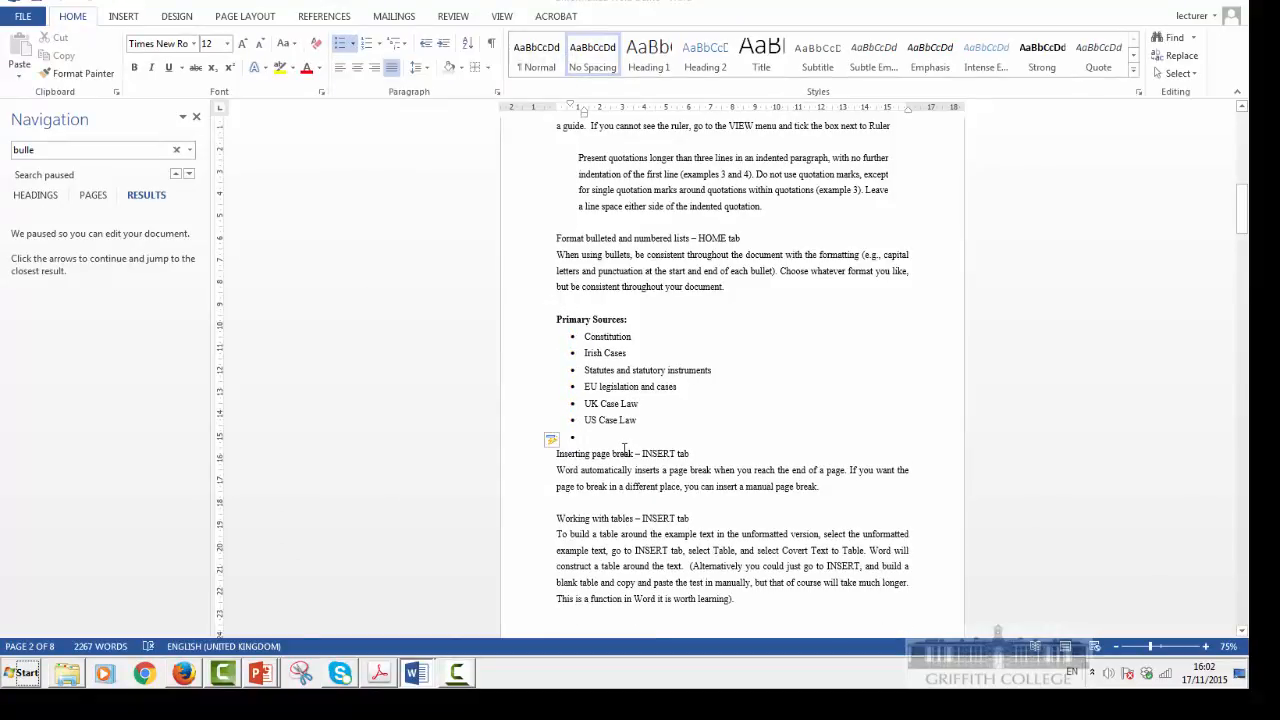
{"action": "key", "text": "BackSpace"}
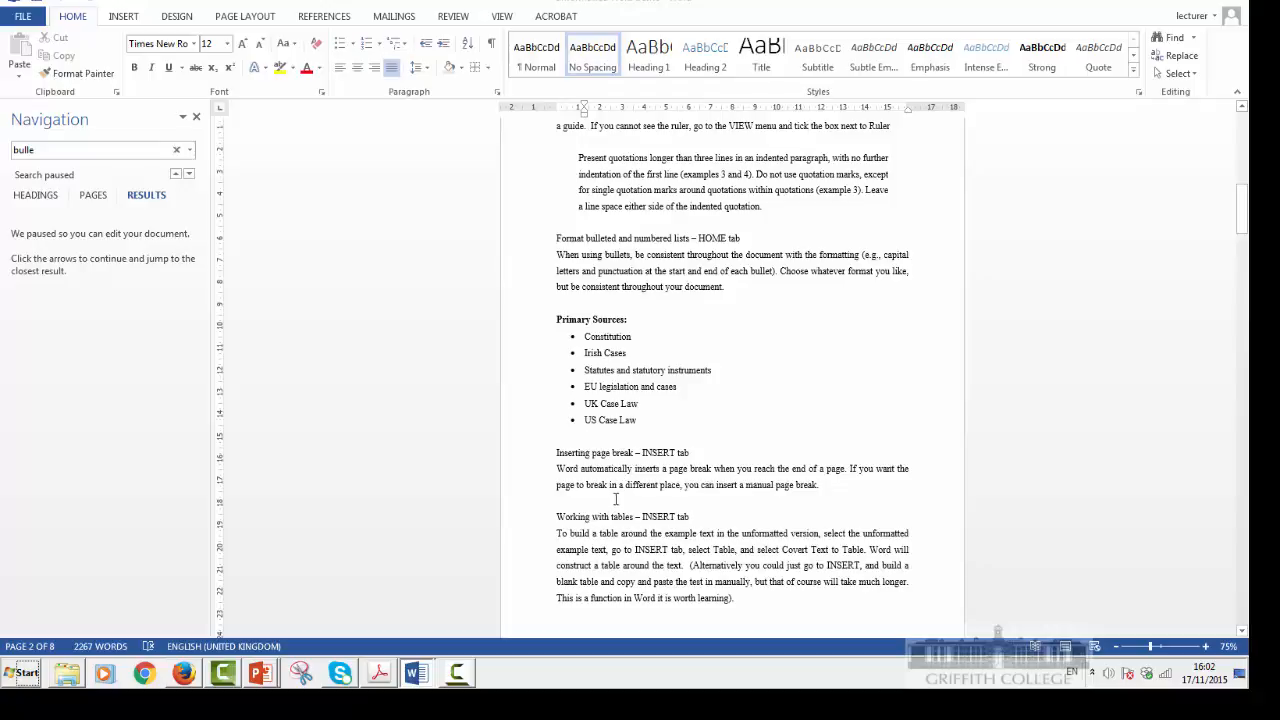
Step: Add two blank lines above "SAMPLE TEXT TO BUILD UP TABLE FROM:" and insert a table of three columns and four rows there
{"action": "scroll", "coordinate": [615, 499], "scroll_direction": "down", "scroll_amount": 12}
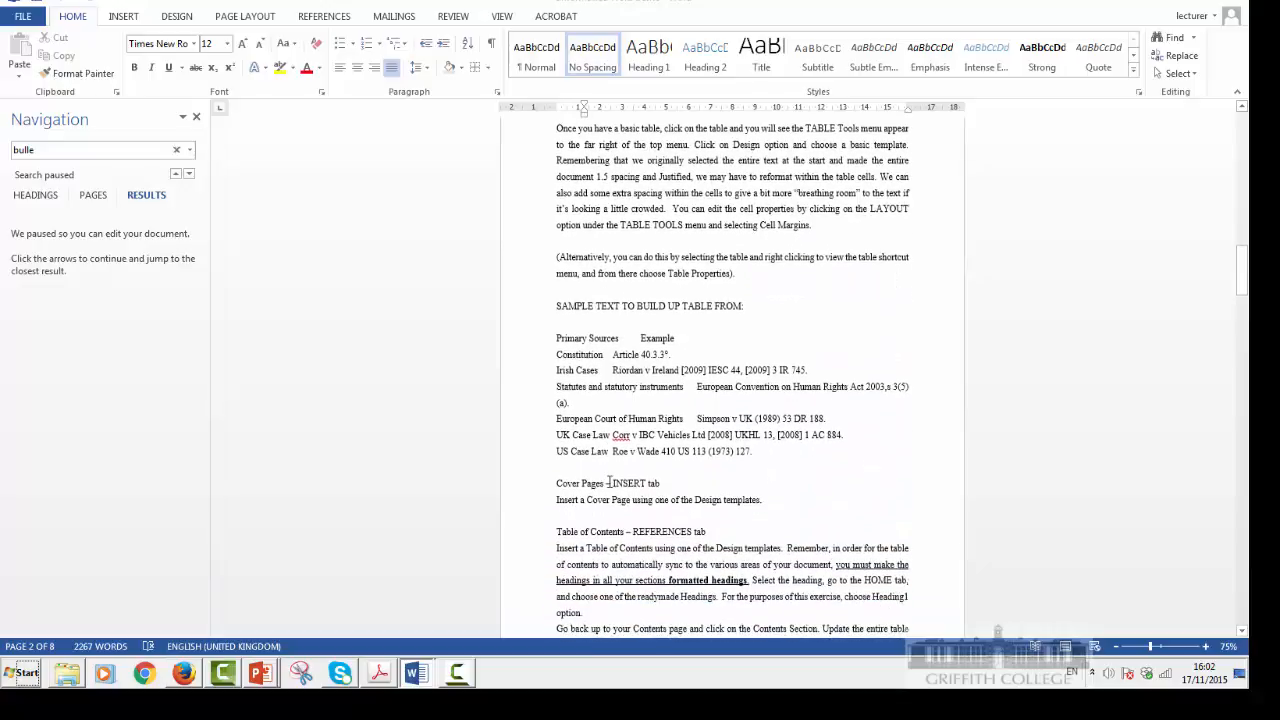
{"action": "scroll", "coordinate": [609, 483], "scroll_direction": "down", "scroll_amount": 1}
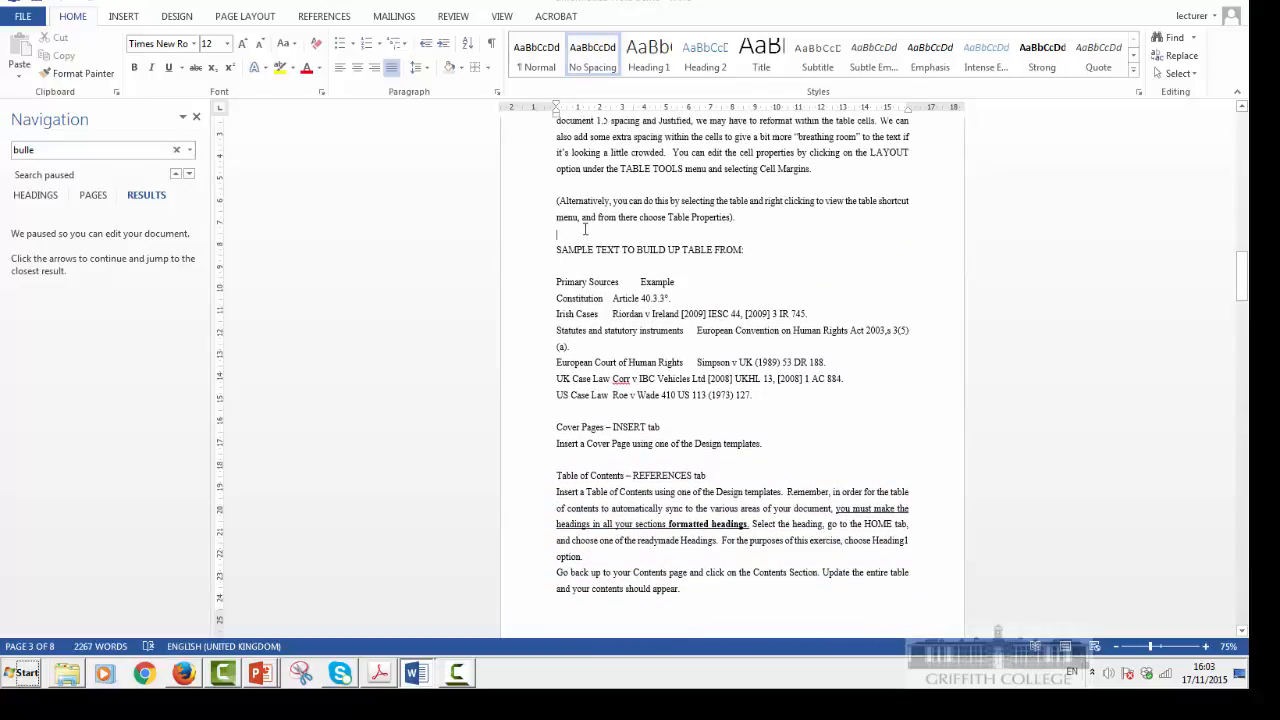
{"action": "key", "text": "Return"}
{"action": "key", "text": "Return"}
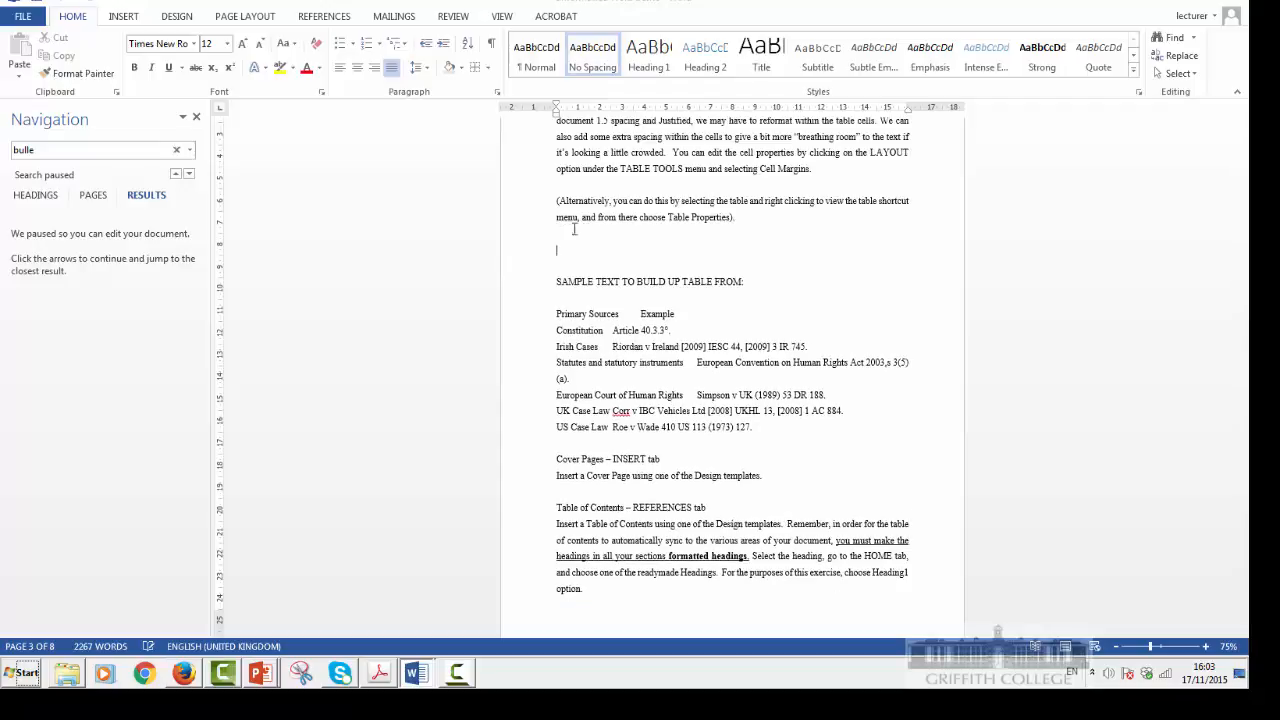
{"action": "left_click", "coordinate": [124, 17]}
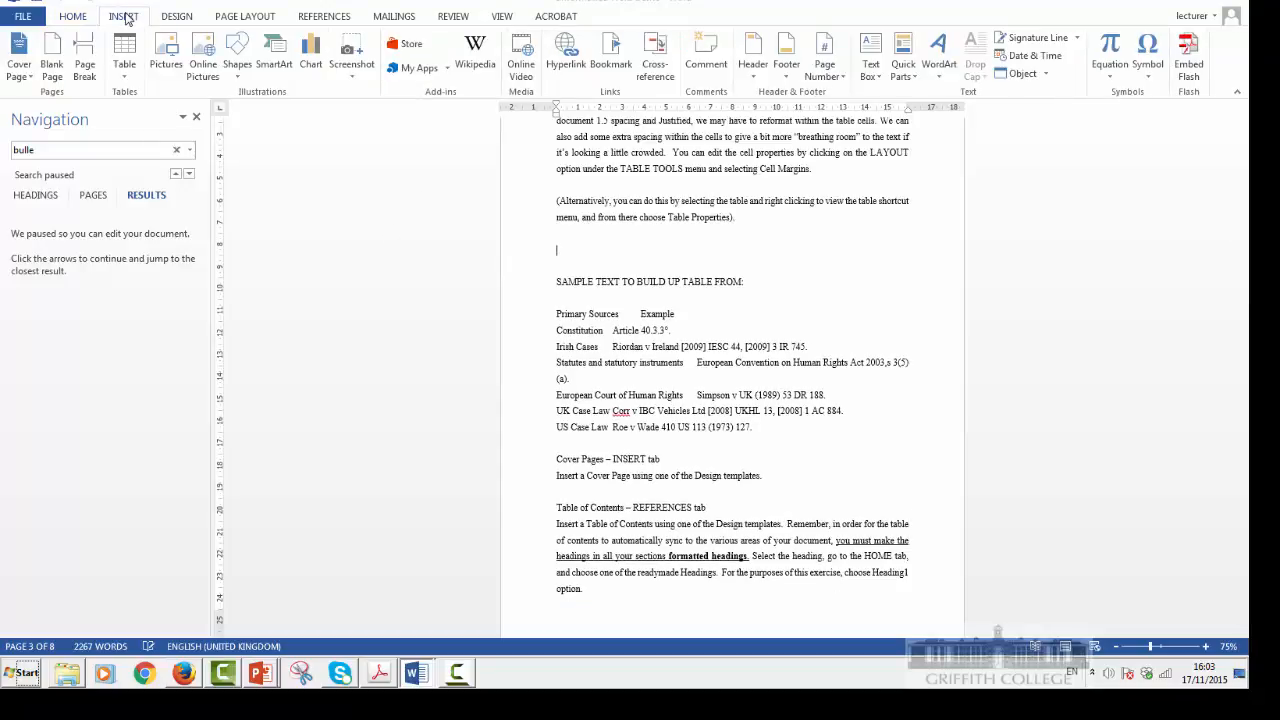
{"action": "left_click", "coordinate": [123, 56]}
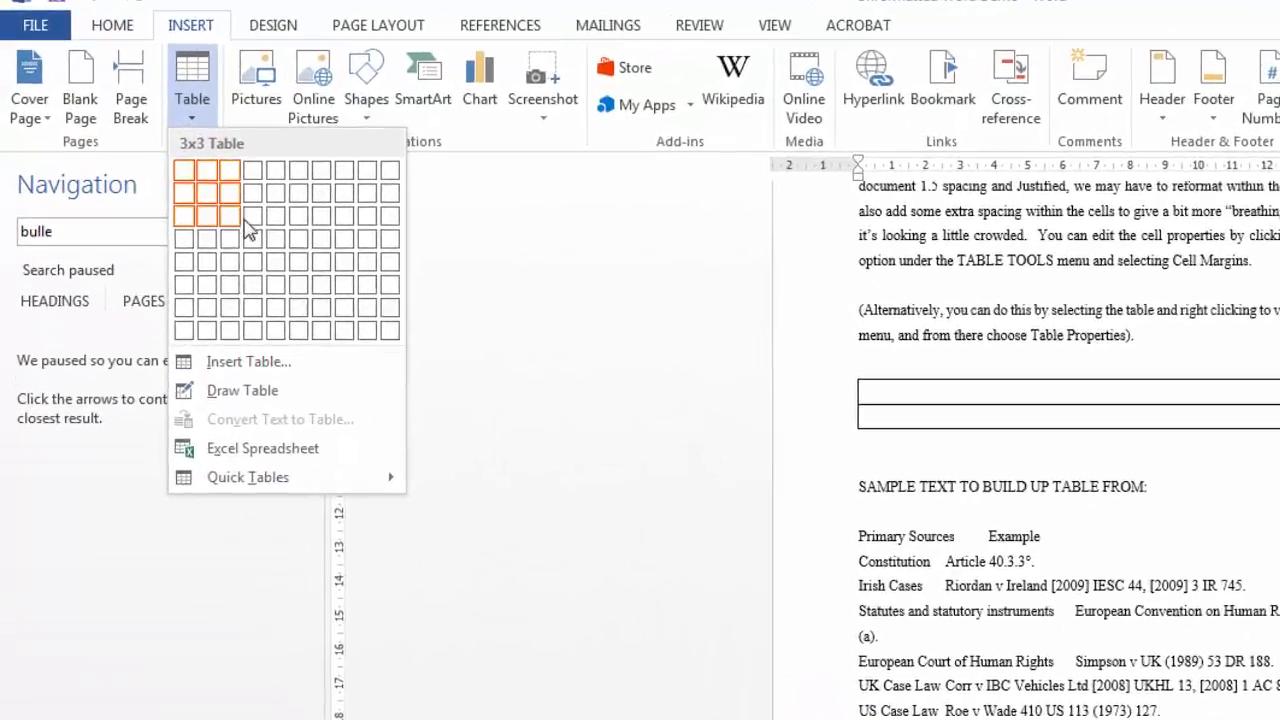
{"action": "left_click", "coordinate": [168, 175]}
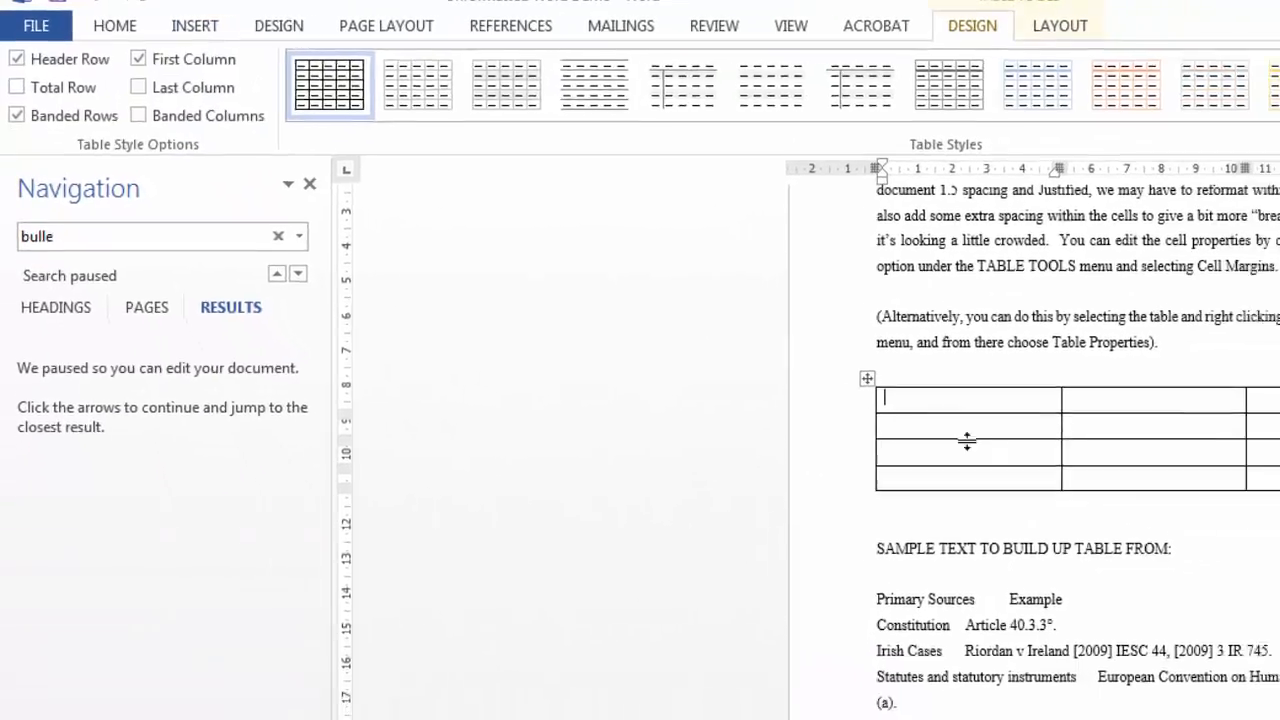
Step: Fill the first three cells of the table's first column with Lexis, Westlaw and Justis
{"action": "type", "text": "Lexis"}
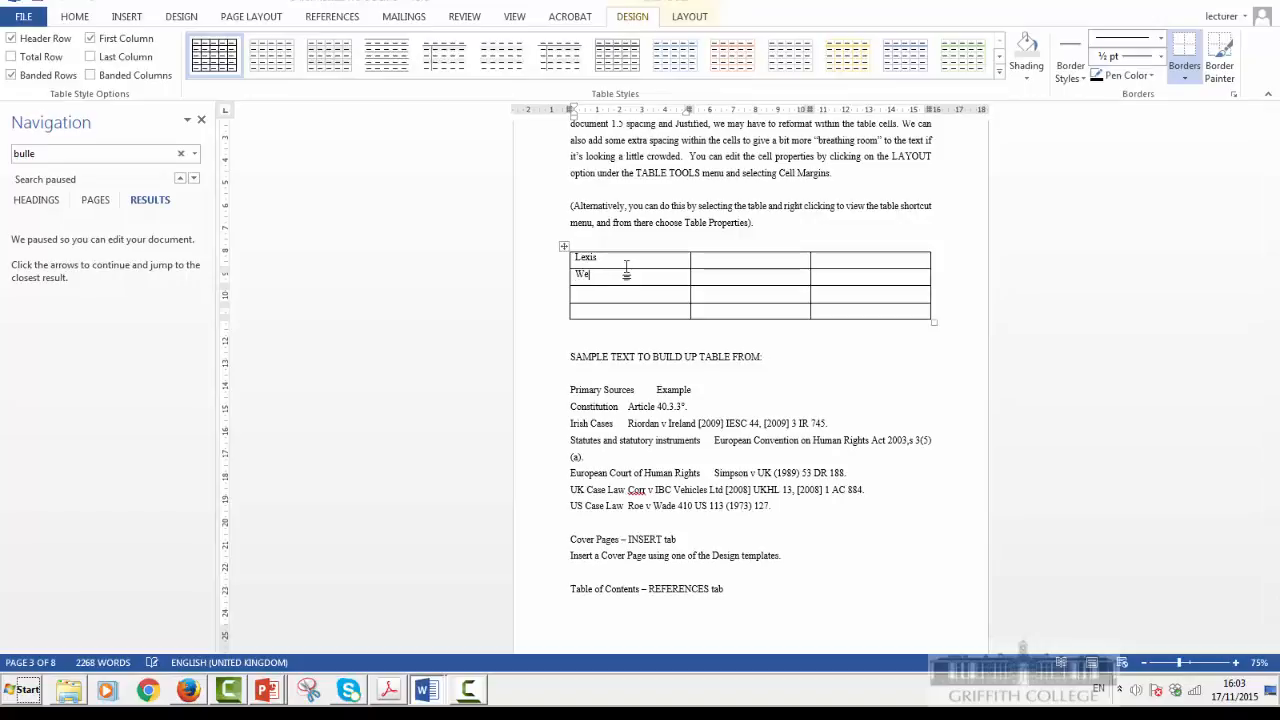
{"action": "key", "text": "Down"}
{"action": "type", "text": "J"}
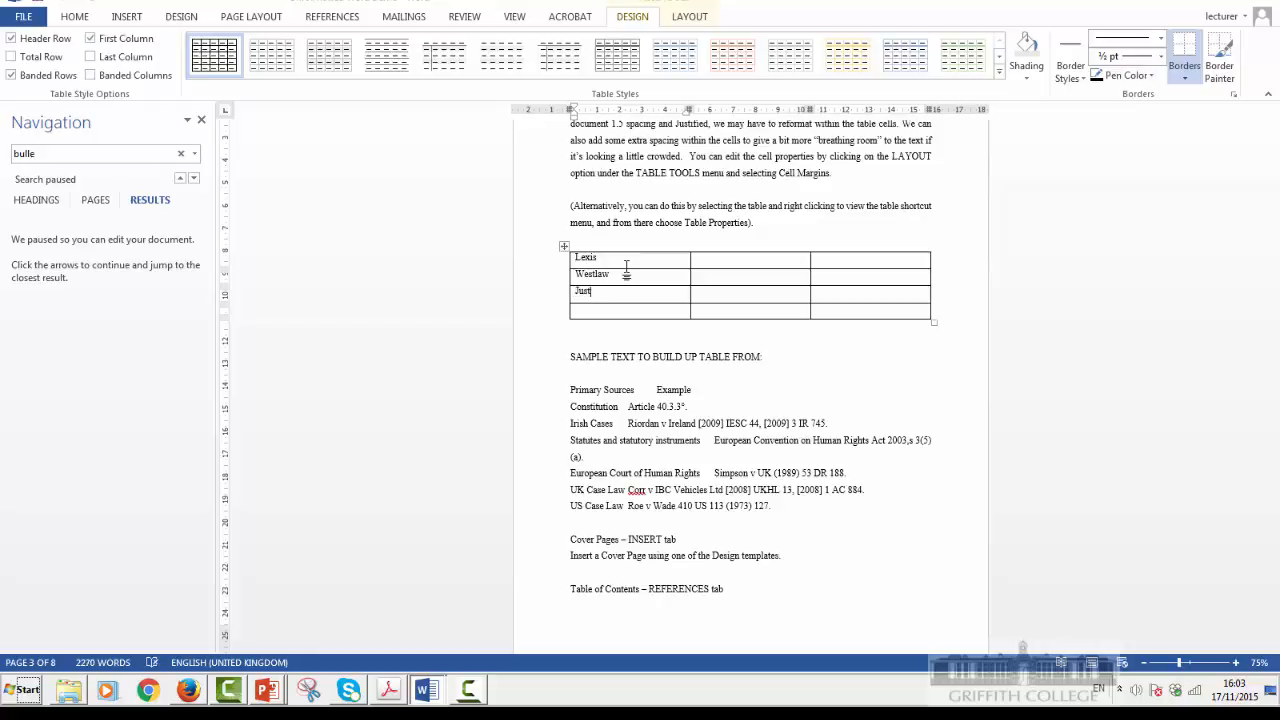
Step: Insert a new column to the right of the table's second column
{"action": "left_click", "coordinate": [736, 251]}
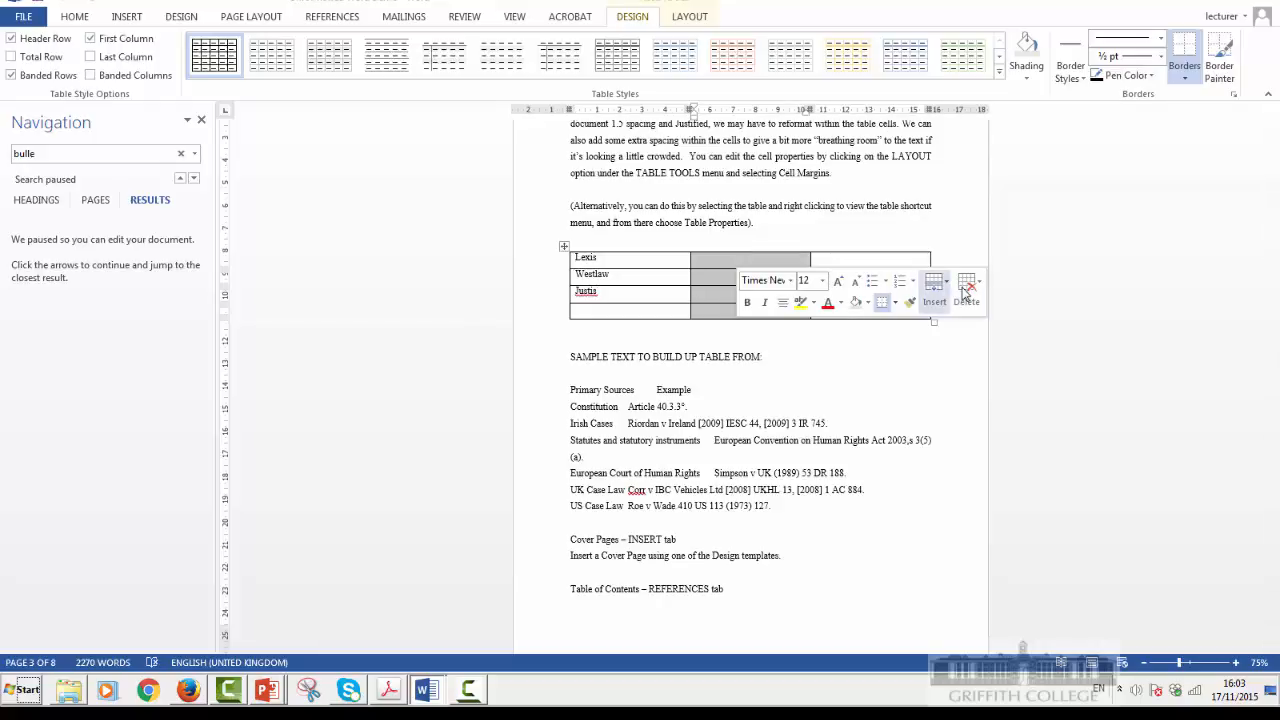
{"action": "left_click", "coordinate": [934, 288]}
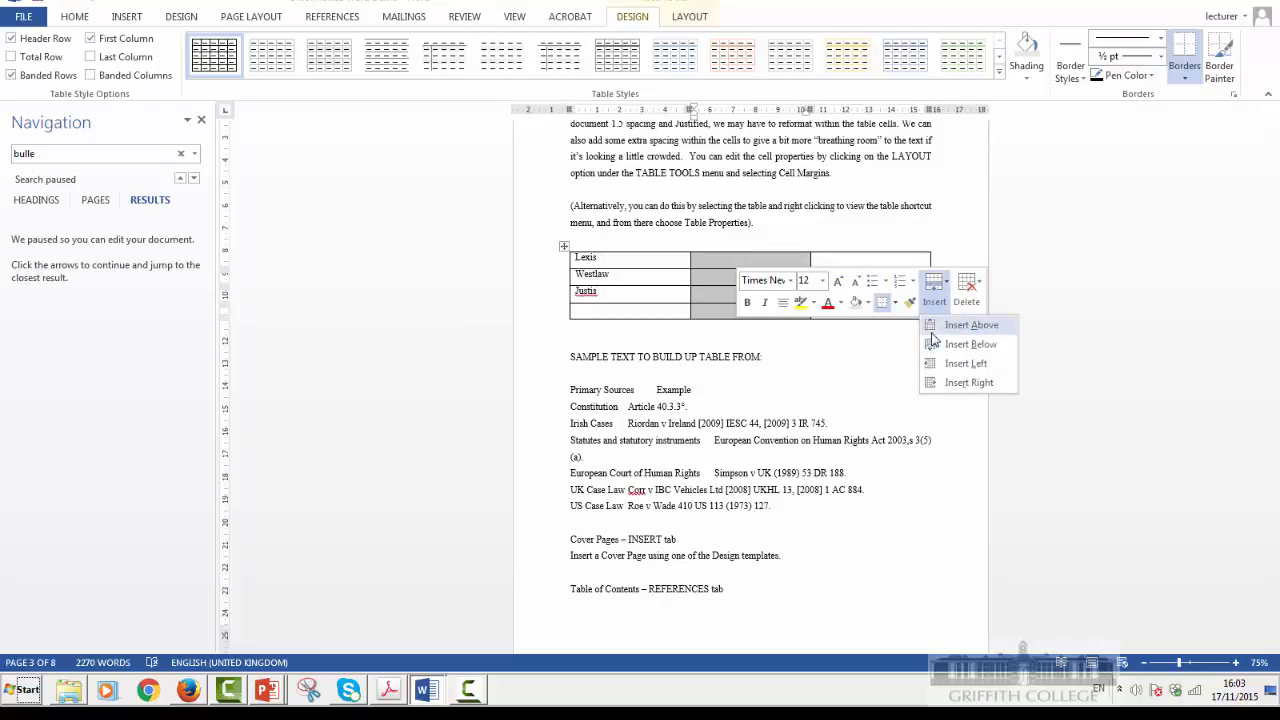
{"action": "left_click", "coordinate": [968, 382]}
{"action": "left_click", "coordinate": [660, 258]}
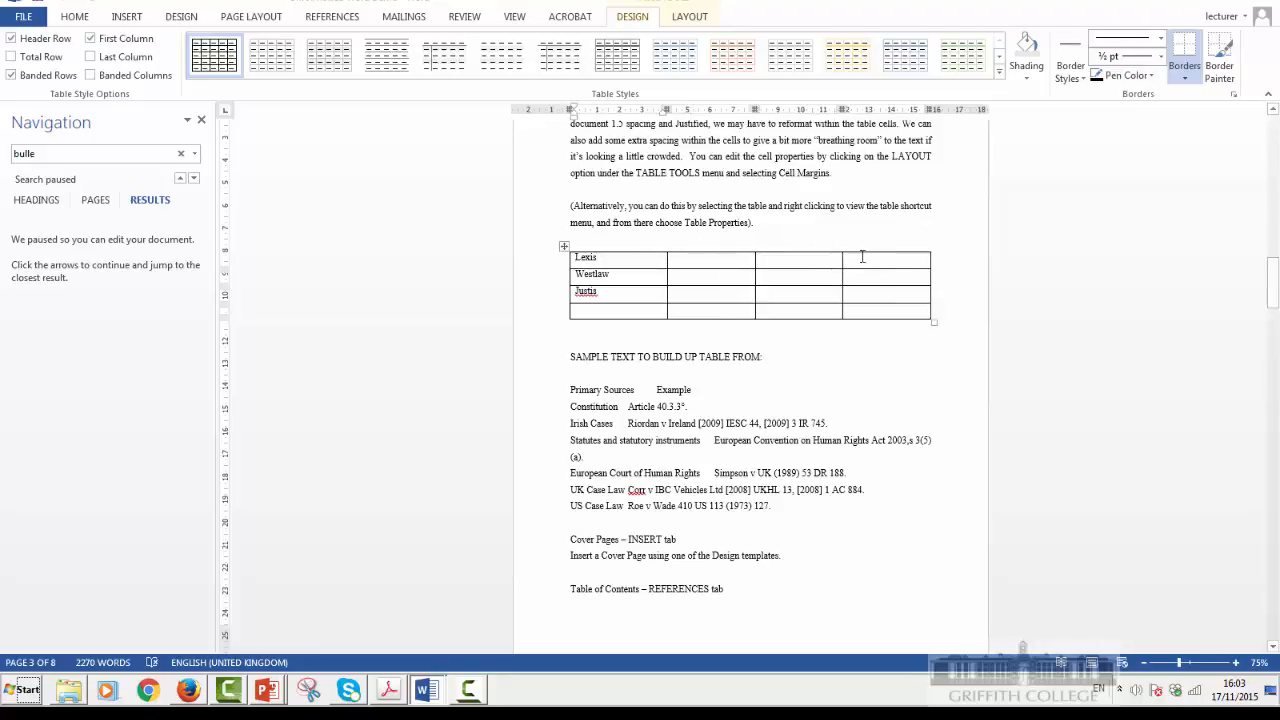
Step: Merge the four cells of the table's second column into a single cell
{"action": "left_click", "coordinate": [671, 407]}
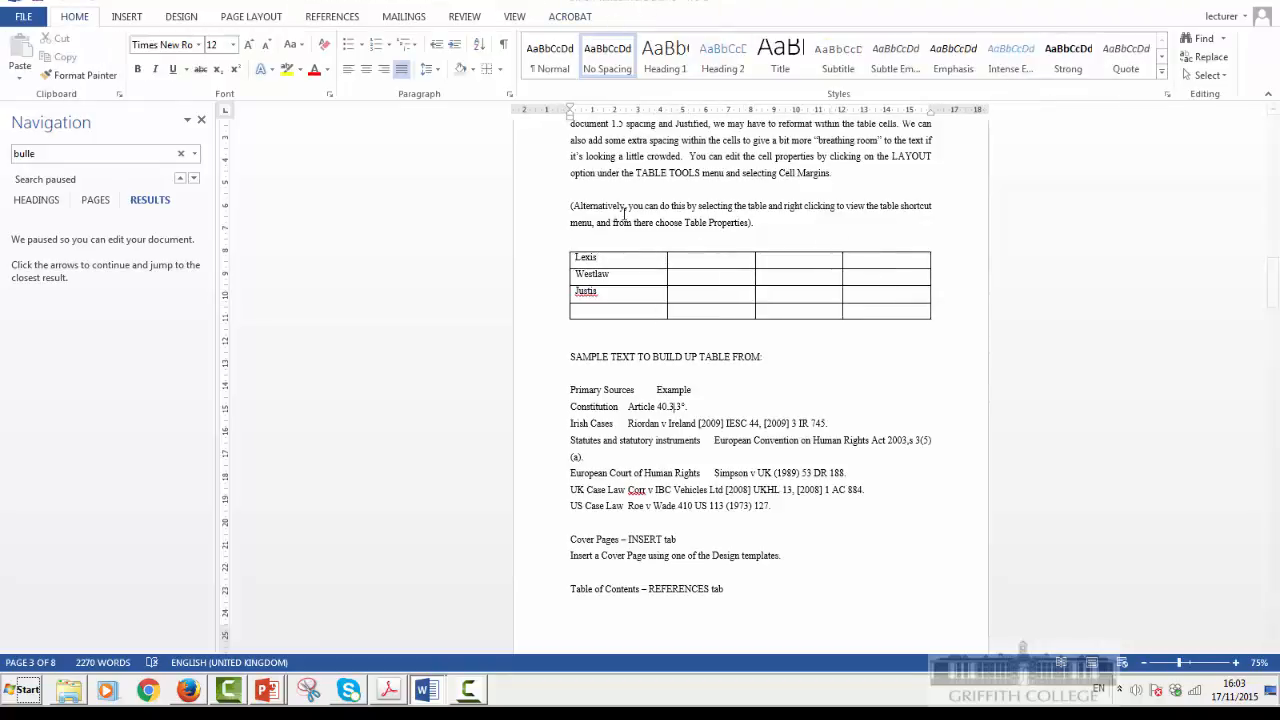
{"action": "left_click", "coordinate": [564, 246]}
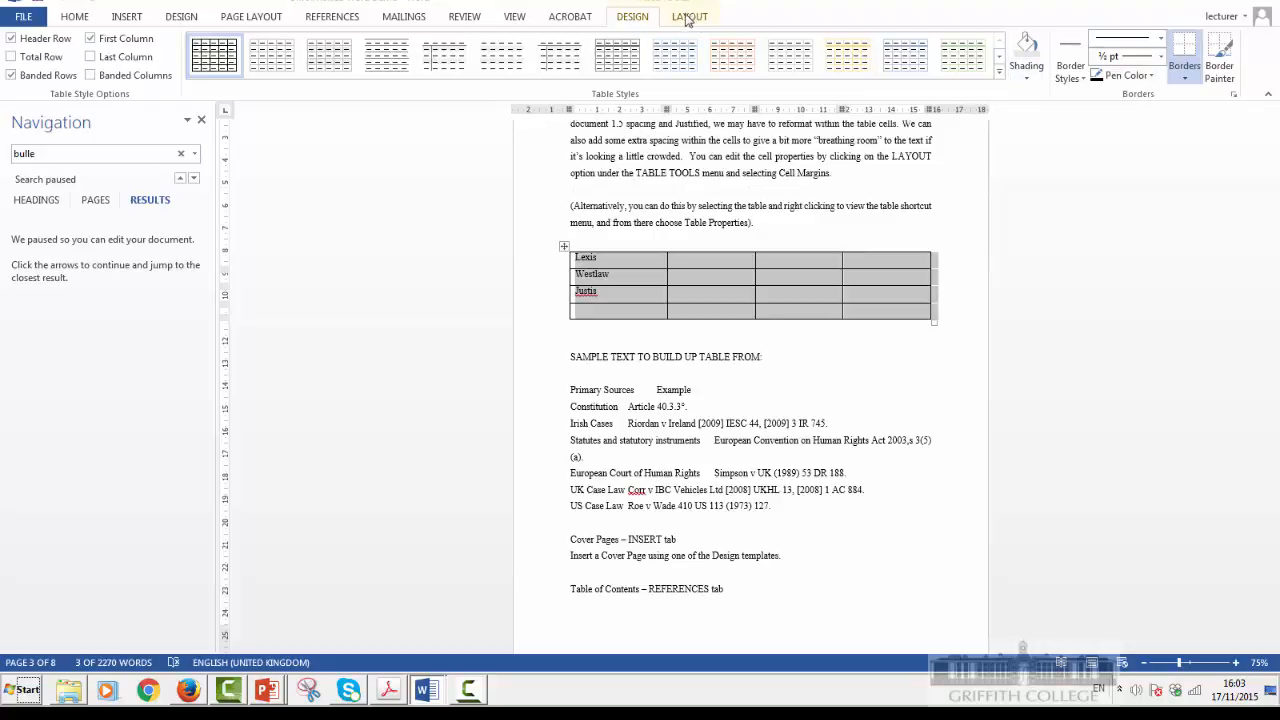
{"action": "left_click", "coordinate": [689, 17]}
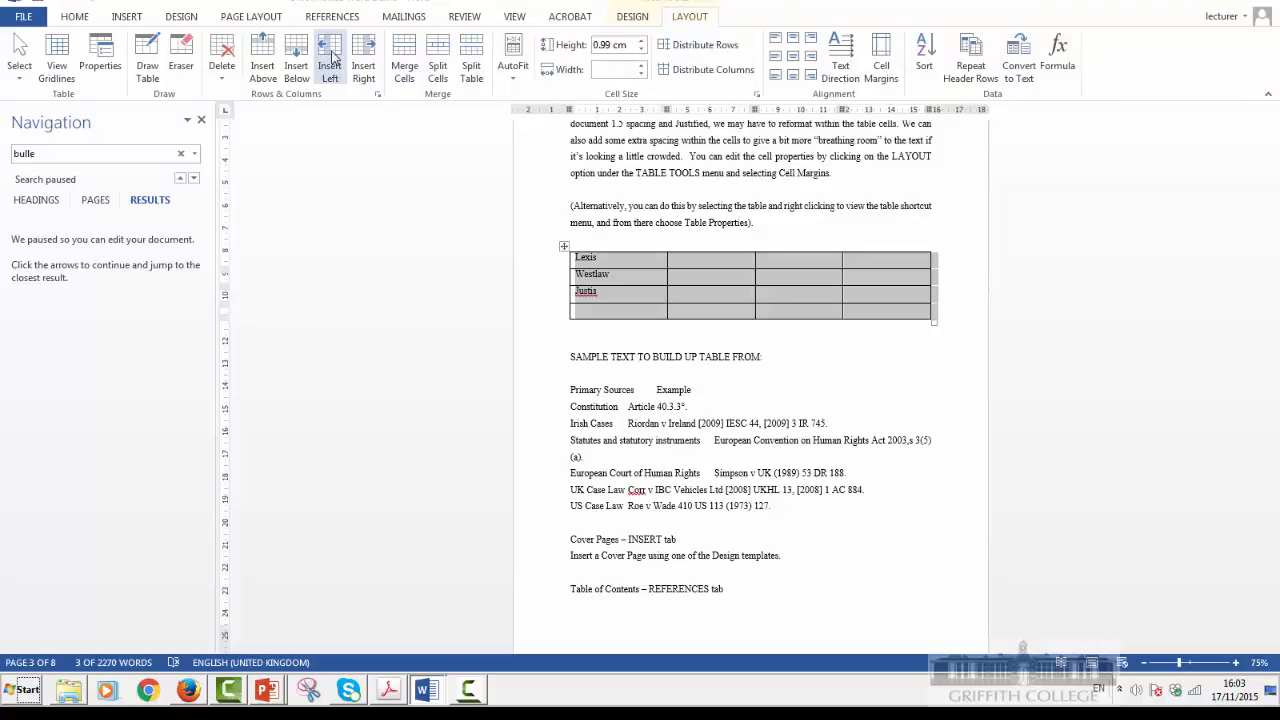
{"action": "left_click", "coordinate": [700, 262]}
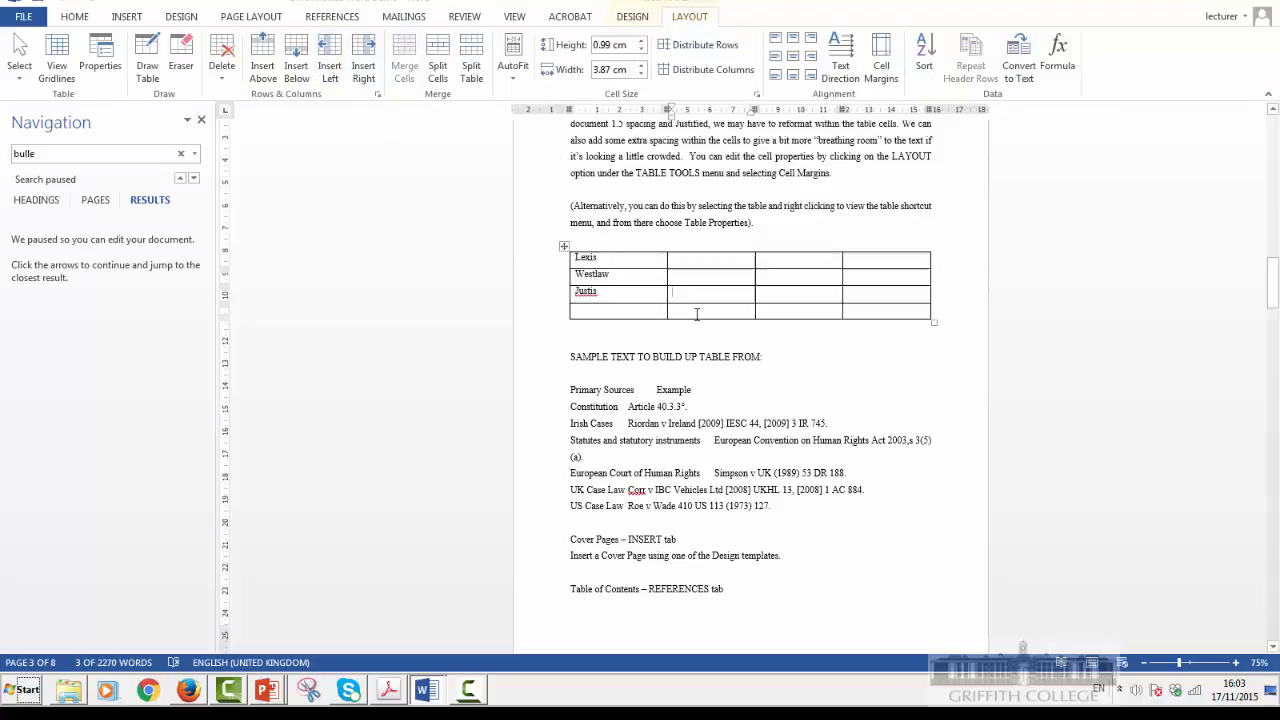
{"action": "left_click", "coordinate": [692, 246]}
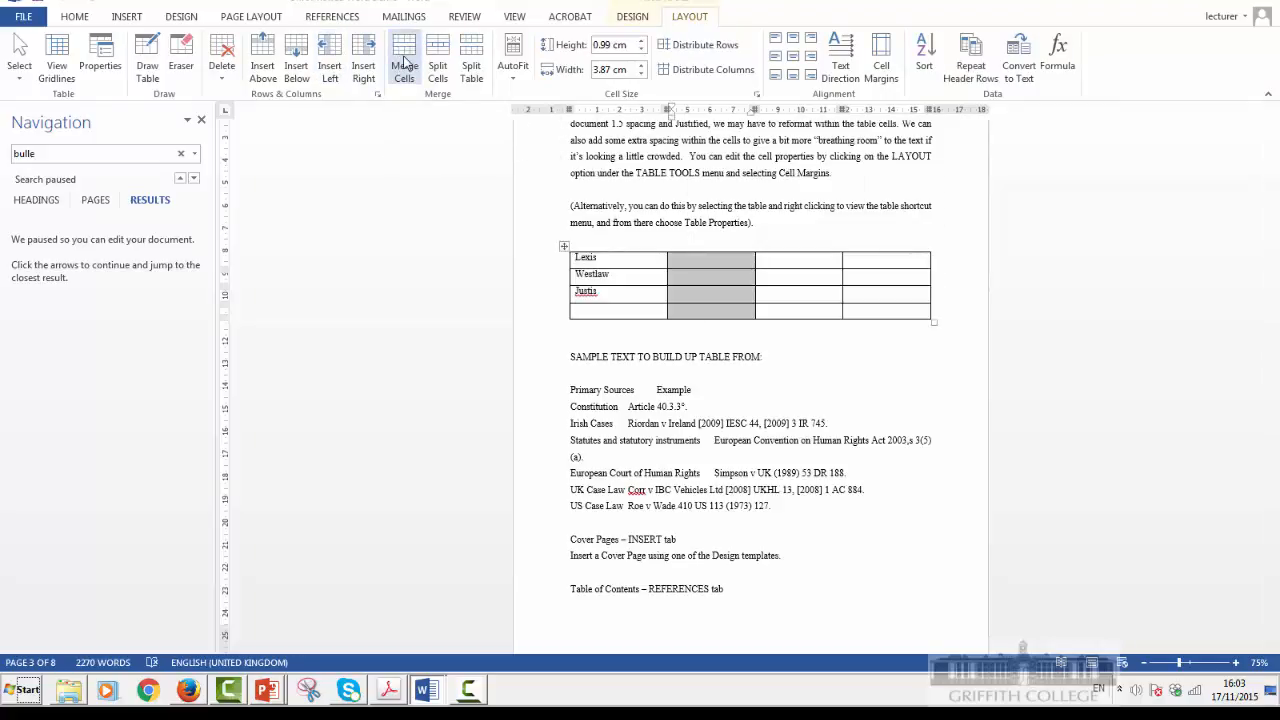
{"action": "left_click", "coordinate": [404, 66]}
{"action": "left_click", "coordinate": [641, 360]}
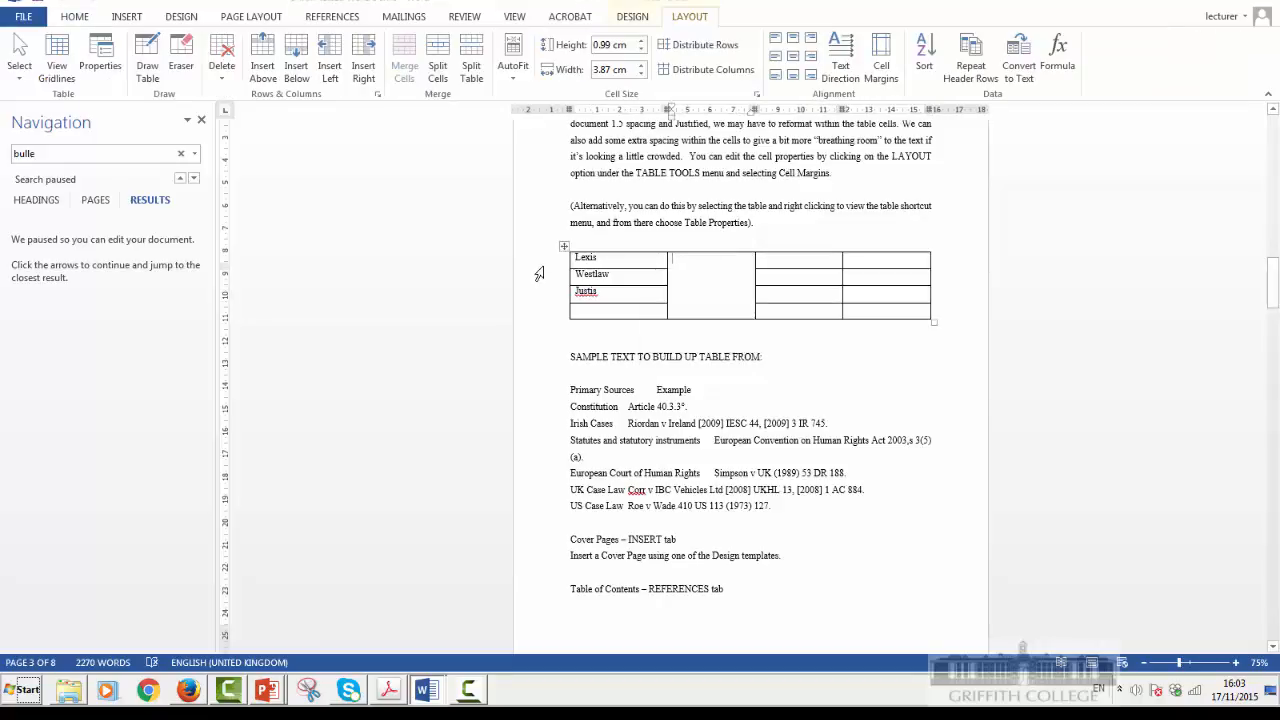
Step: Remove all borders from the whole table with the No Border option
{"action": "left_click", "coordinate": [563, 248]}
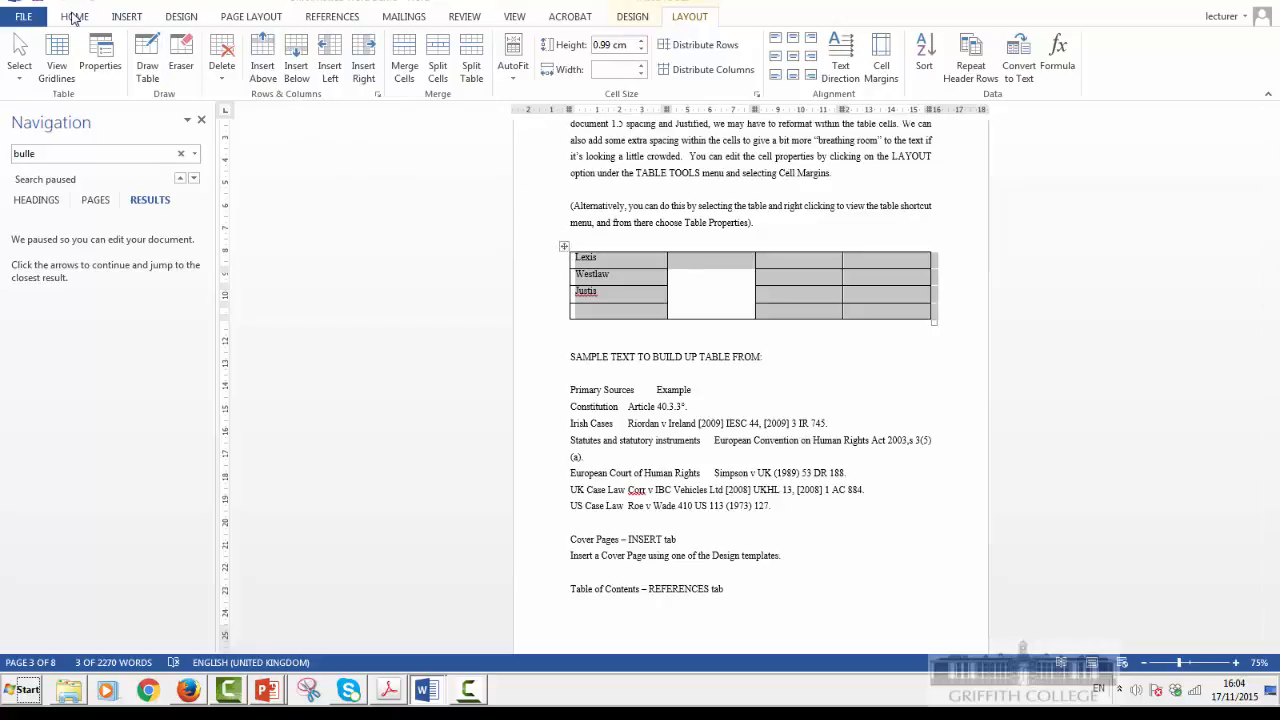
{"action": "left_click", "coordinate": [124, 17]}
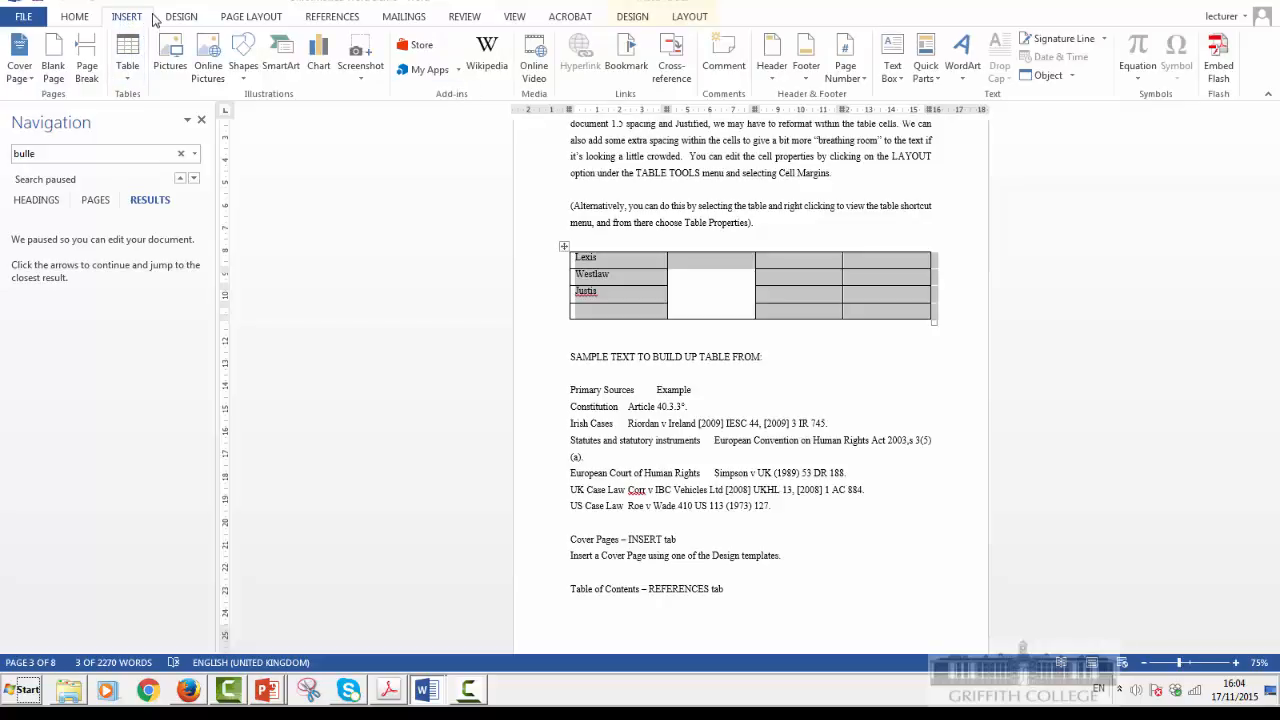
{"action": "left_click", "coordinate": [566, 244]}
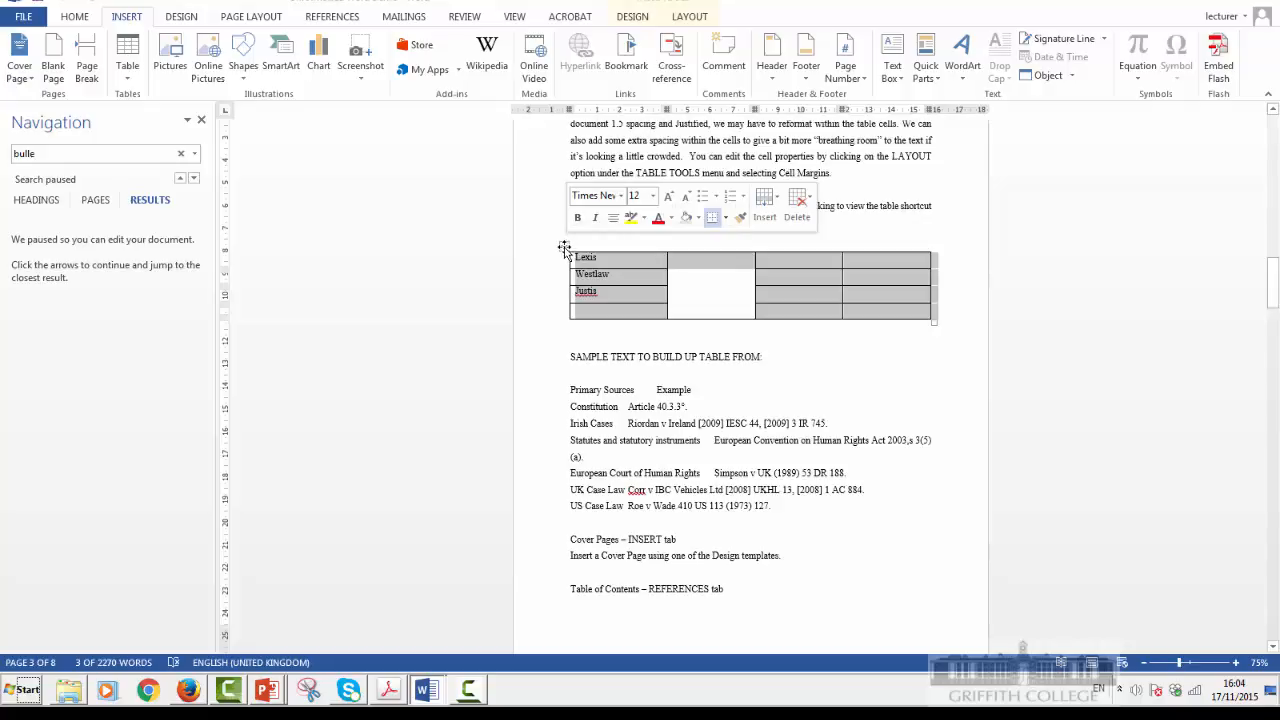
{"action": "right_click", "coordinate": [565, 249]}
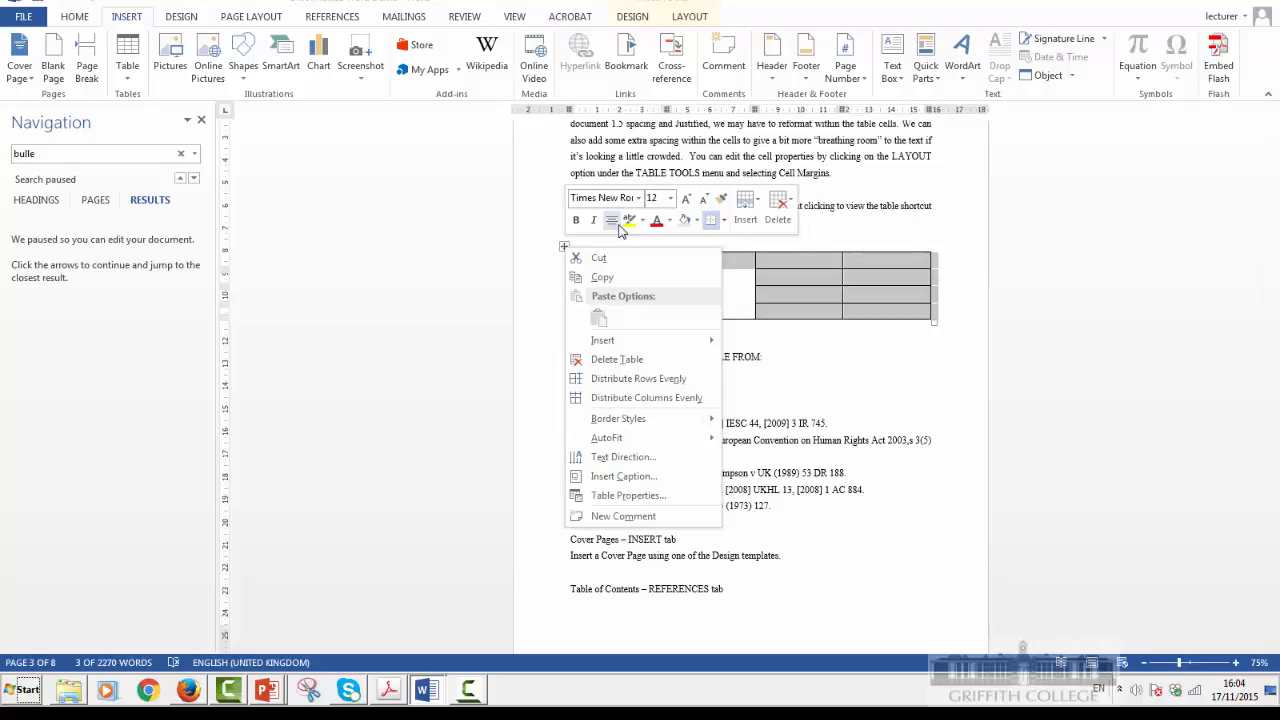
{"action": "left_click", "coordinate": [725, 221]}
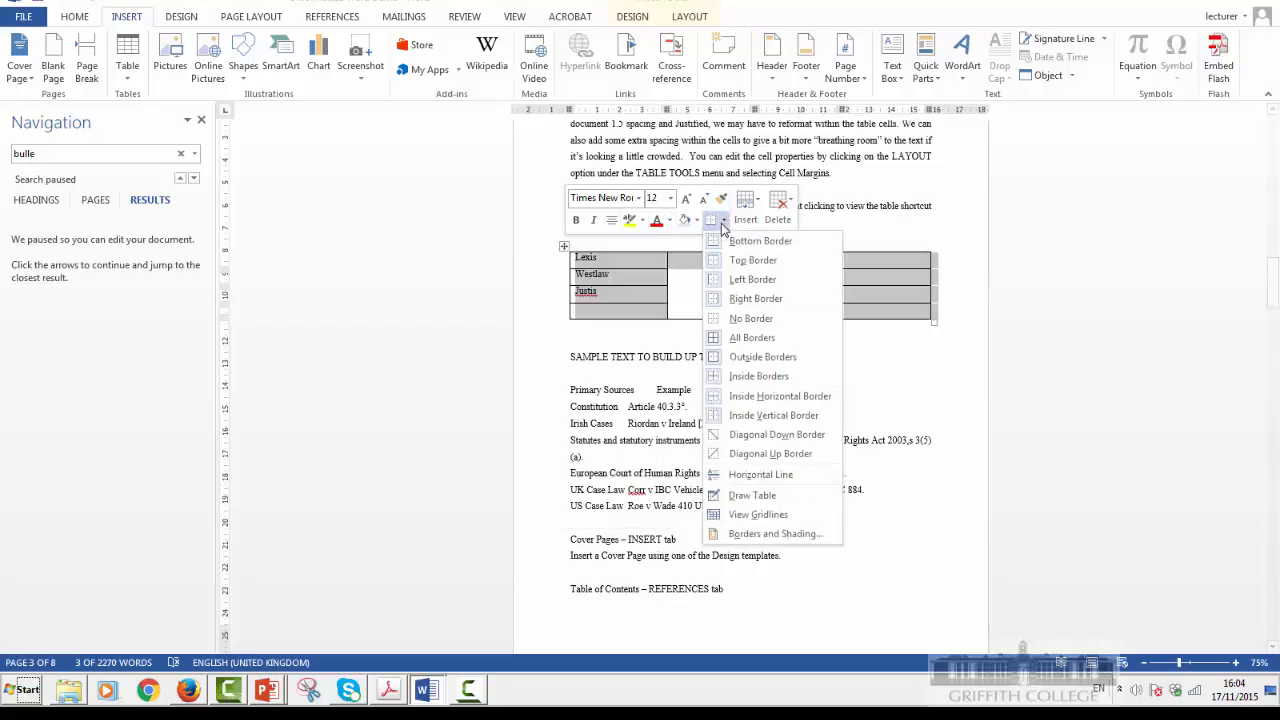
{"action": "left_click", "coordinate": [738, 320]}
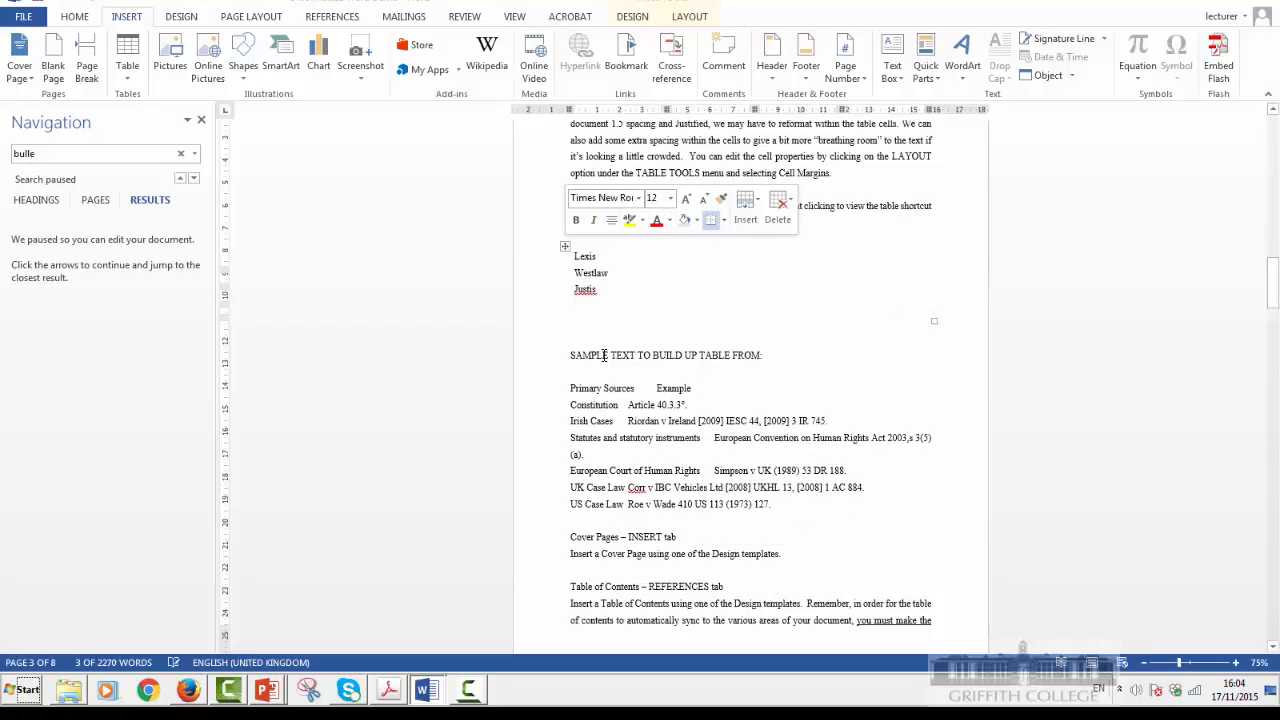
{"action": "left_click", "coordinate": [606, 356]}
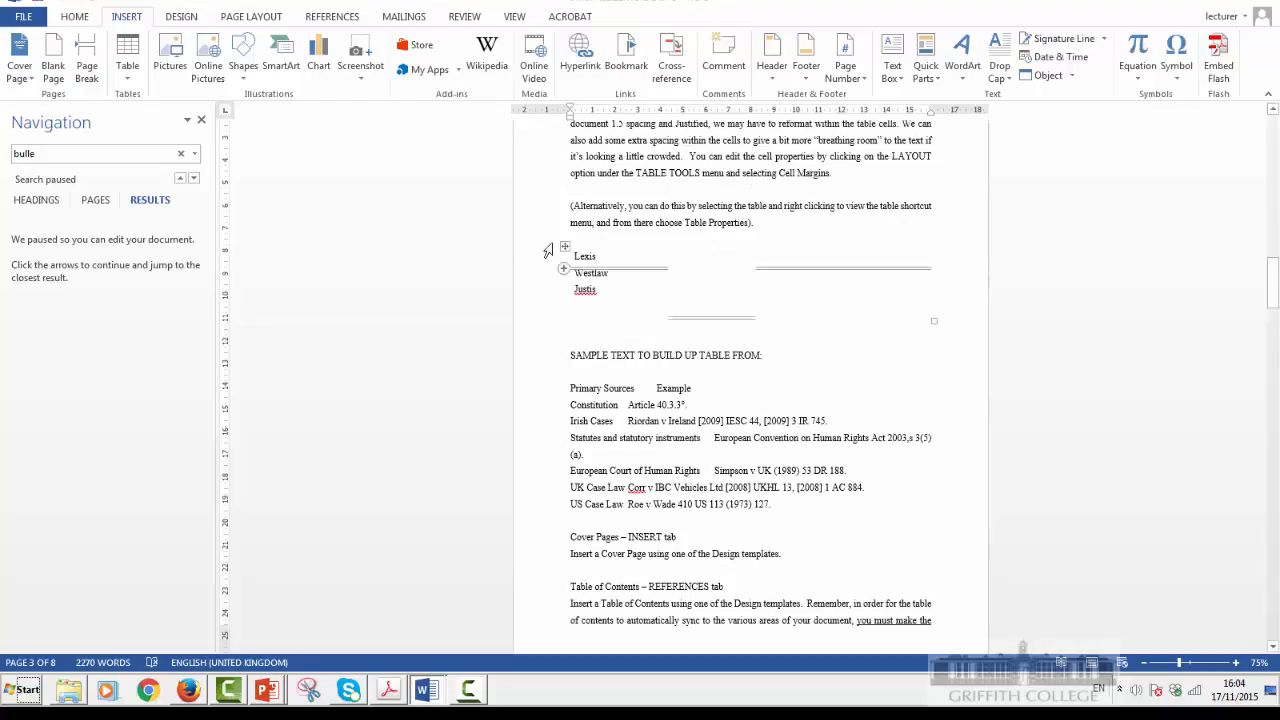
Step: Apply Inside Borders to the whole table
{"action": "left_click", "coordinate": [563, 246]}
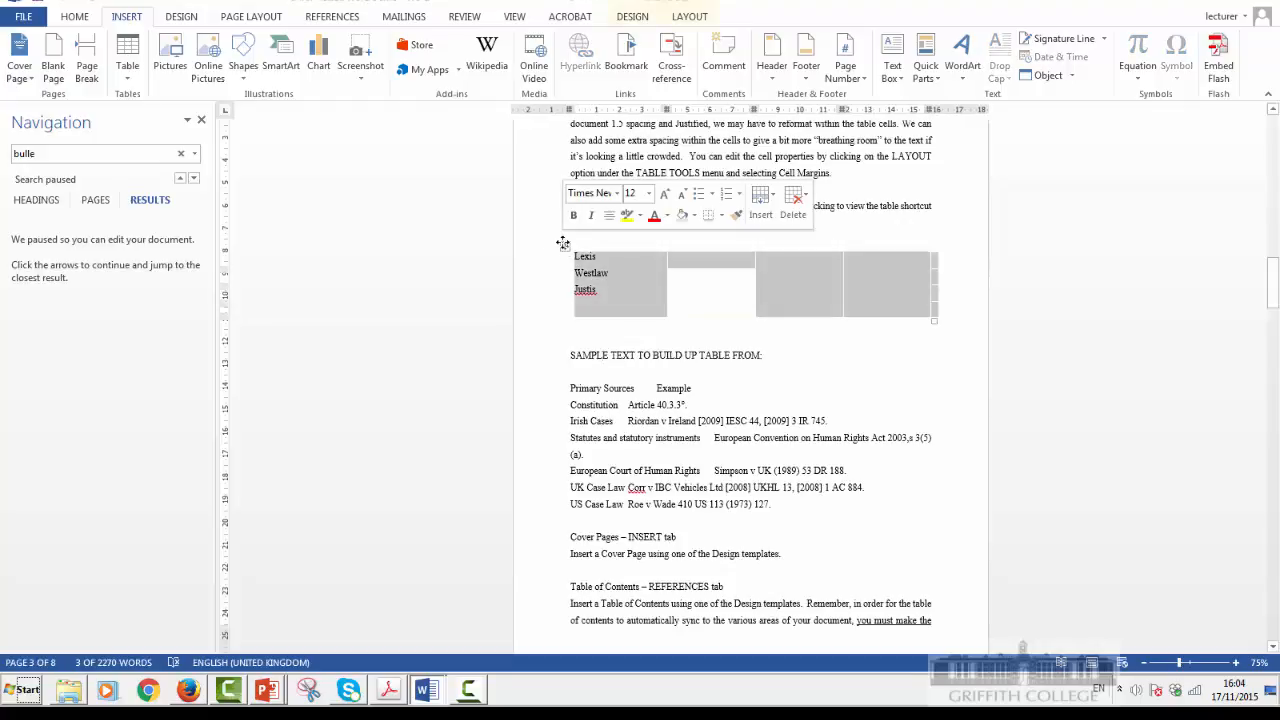
{"action": "left_click", "coordinate": [723, 218]}
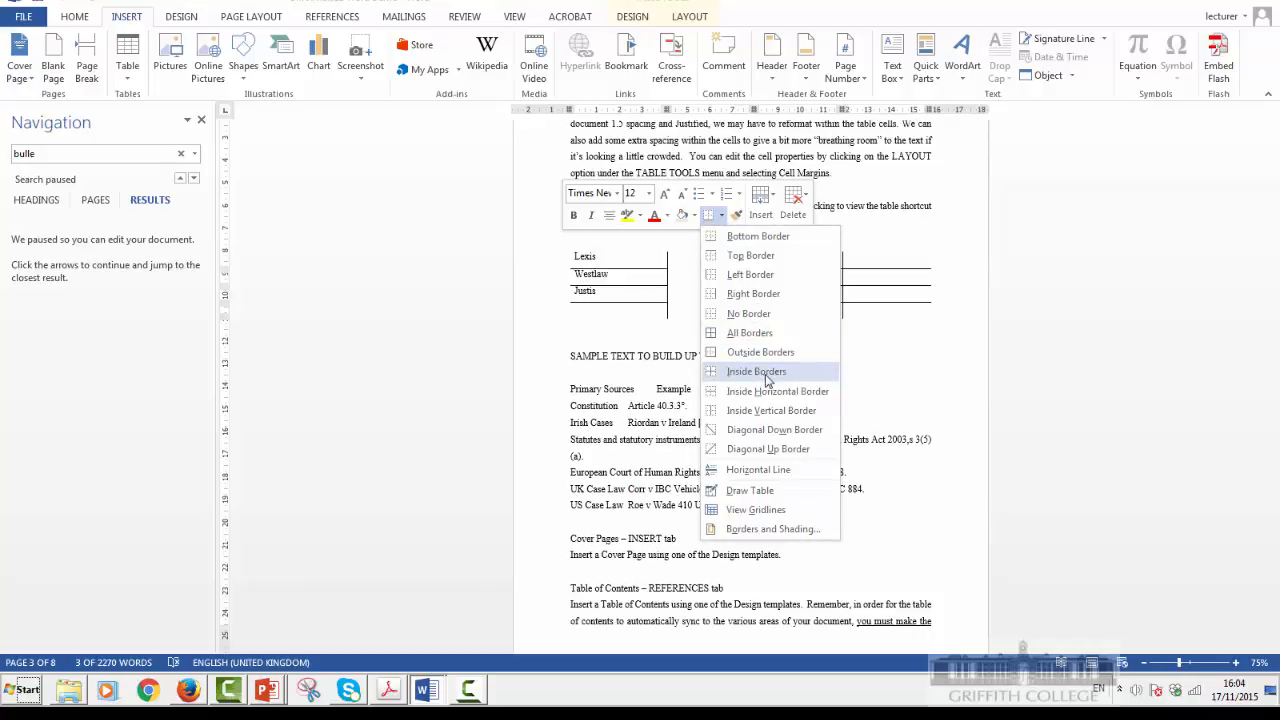
{"action": "left_click", "coordinate": [766, 375]}
{"action": "left_click", "coordinate": [753, 313]}
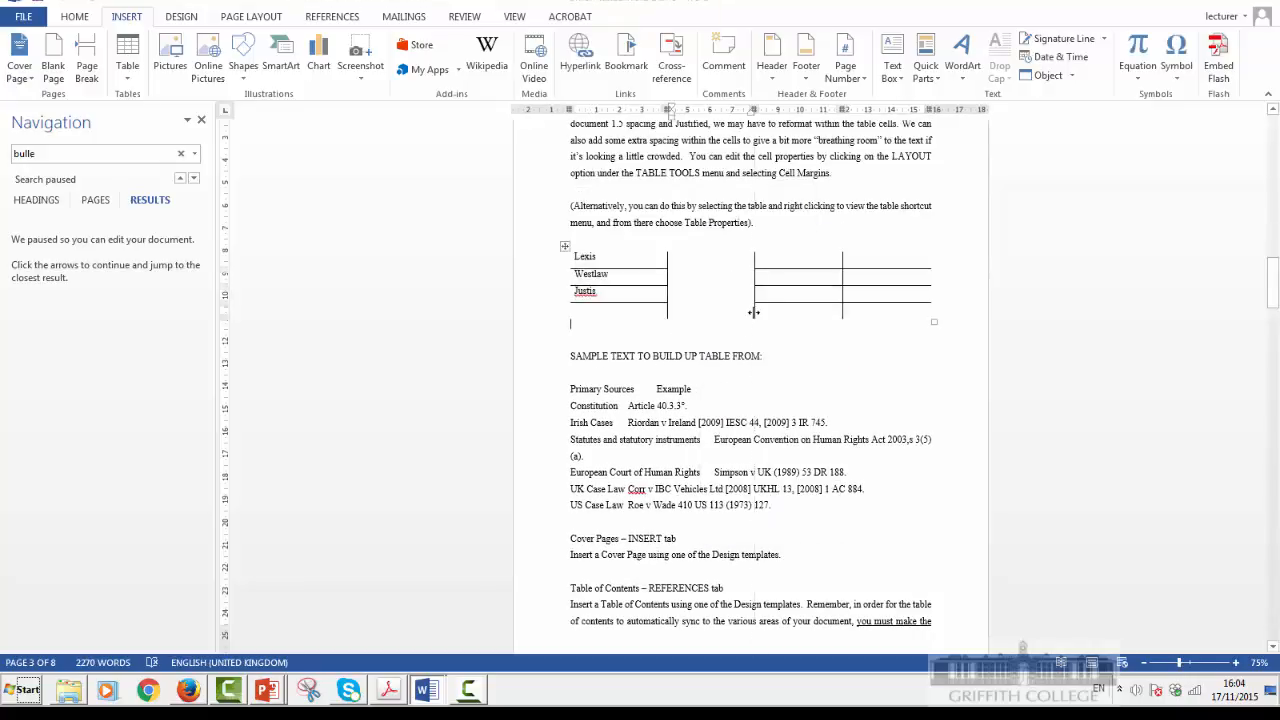
Step: Delete the table's merged second column
{"action": "left_click", "coordinate": [731, 314]}
{"action": "right_click", "coordinate": [711, 250]}
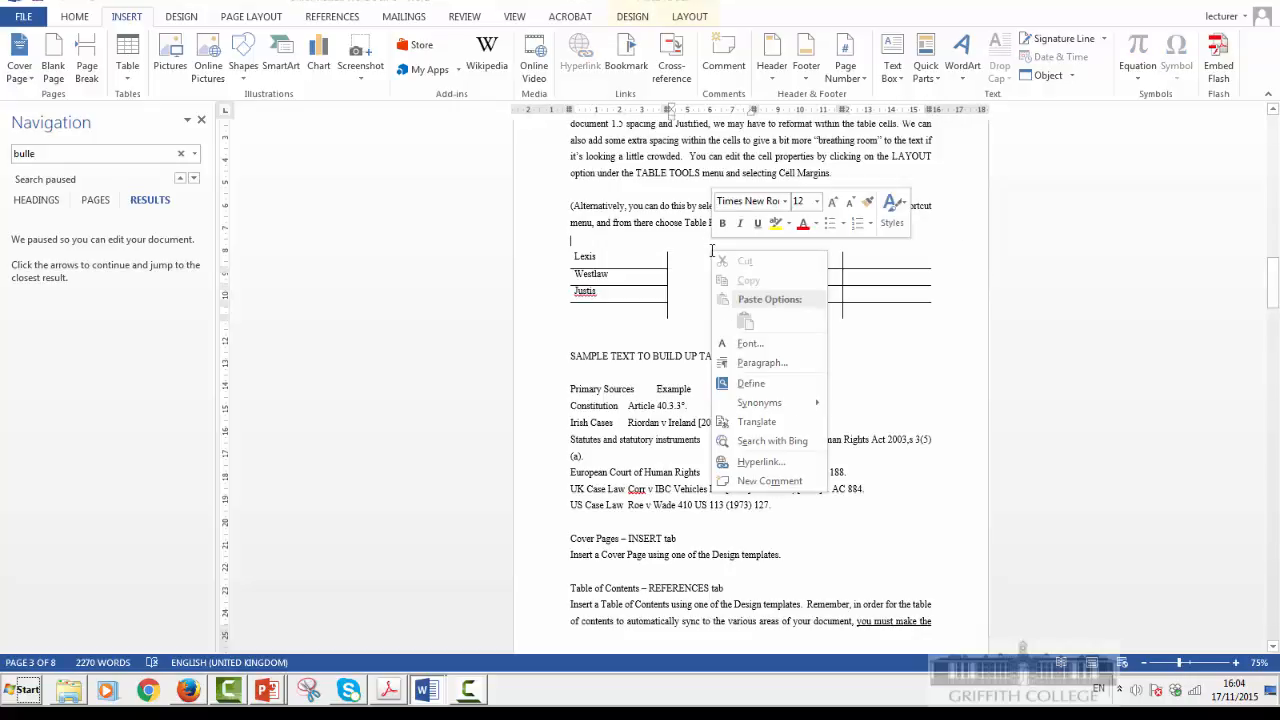
{"action": "key", "text": "Escape"}
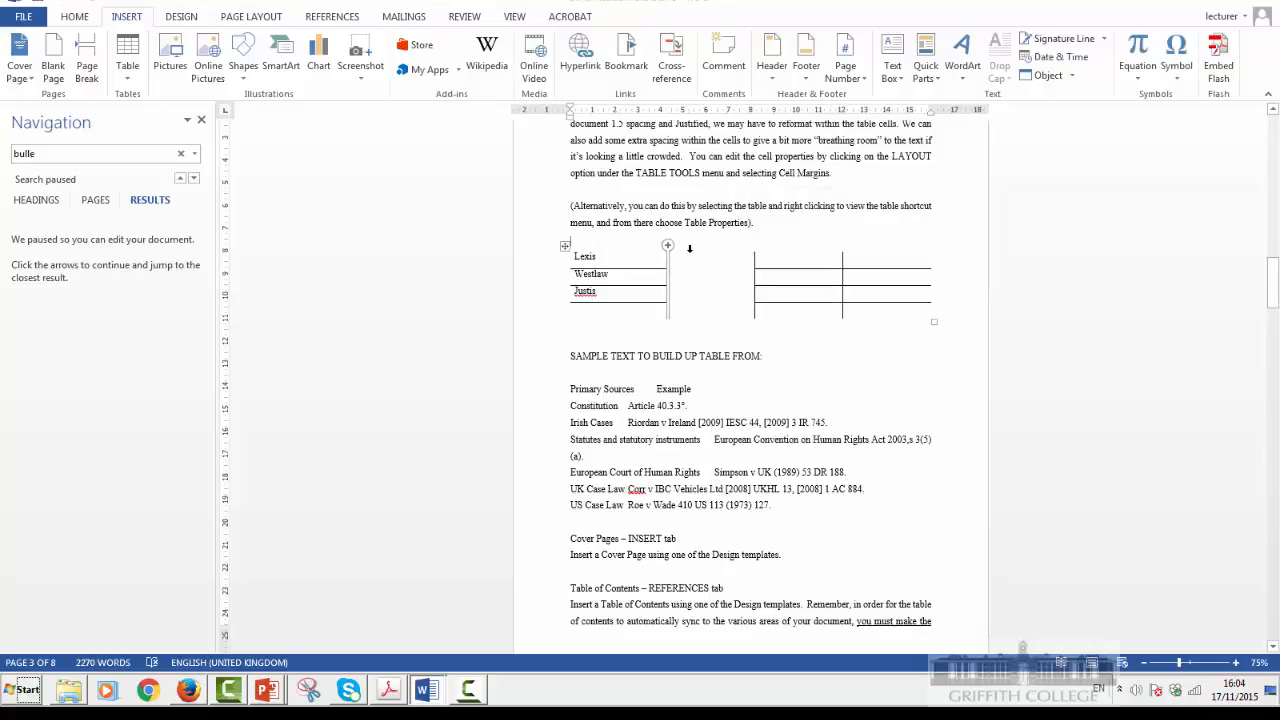
{"action": "right_click", "coordinate": [689, 247]}
{"action": "left_click", "coordinate": [870, 226]}
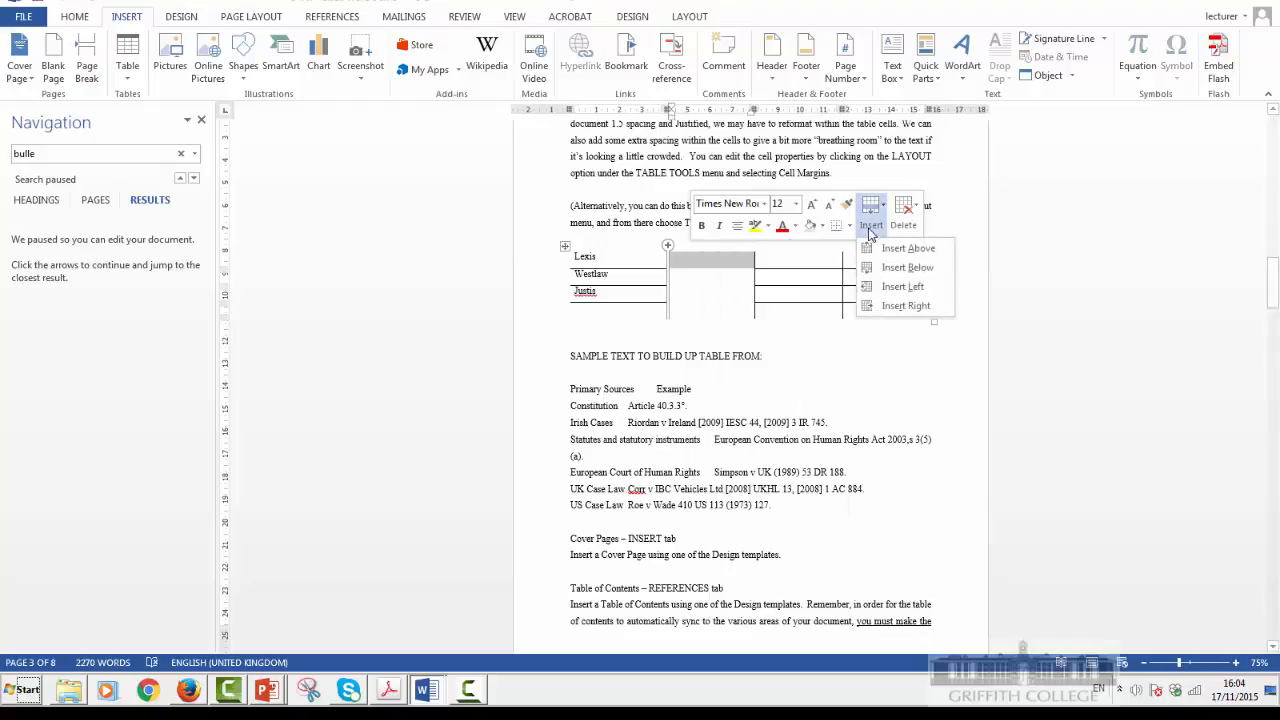
{"action": "left_click", "coordinate": [910, 222]}
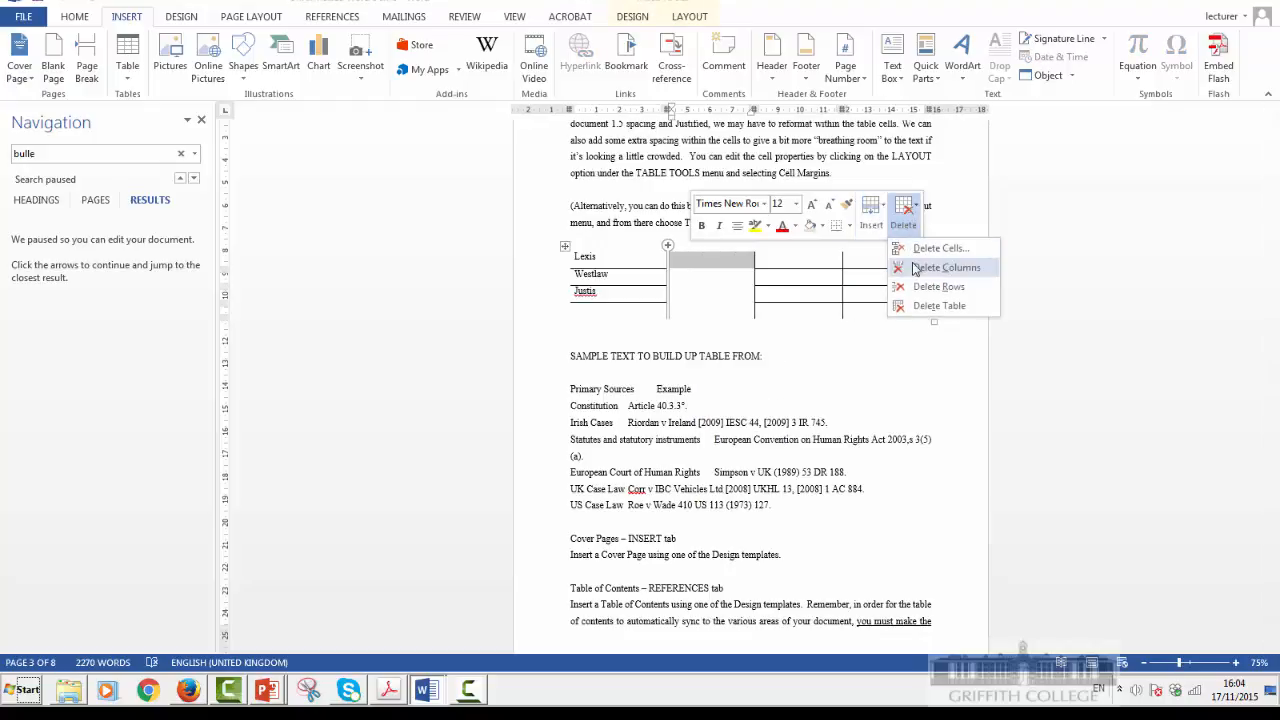
{"action": "left_click", "coordinate": [925, 267]}
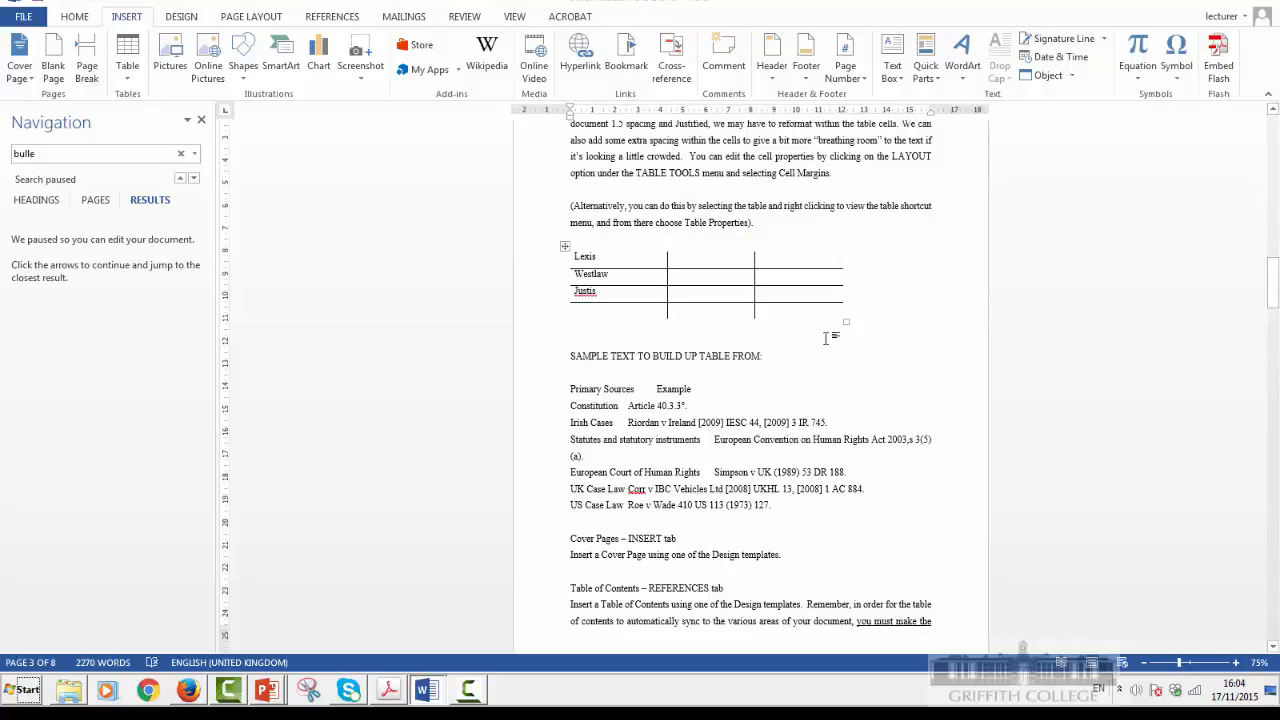
Step: Shade all cells of the remaining table light grey
{"action": "left_click", "coordinate": [590, 257]}
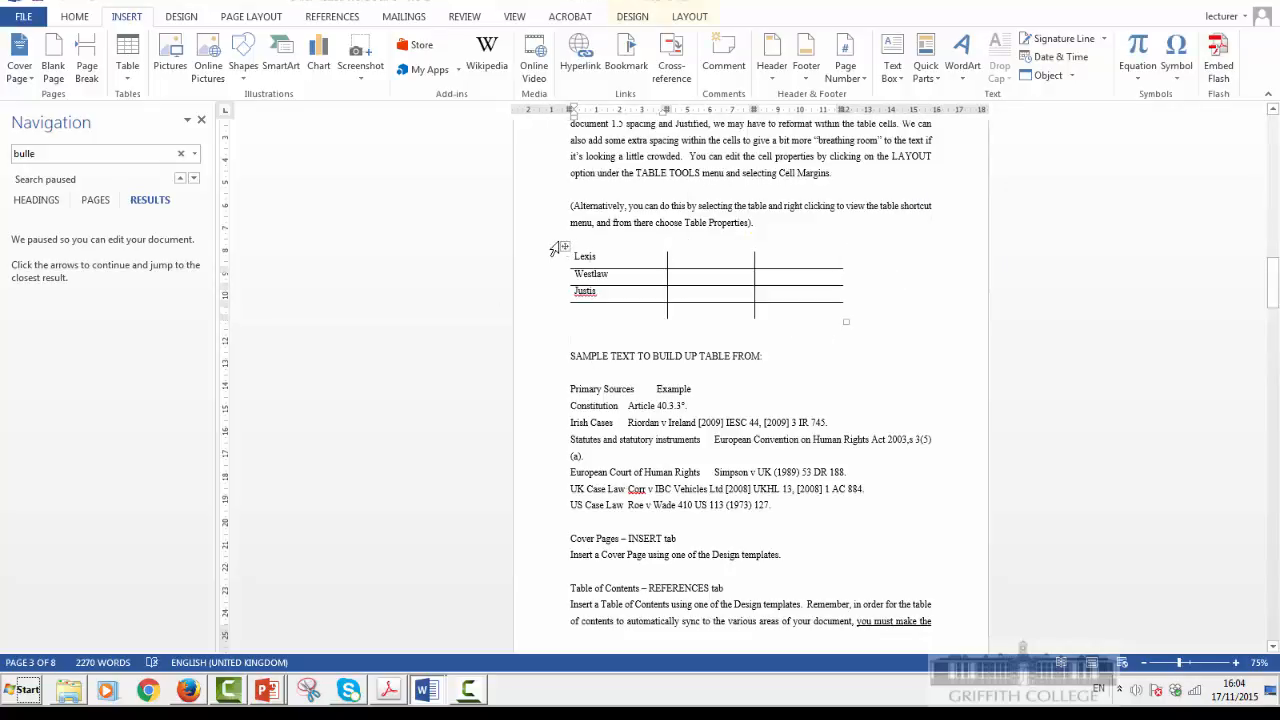
{"action": "left_click", "coordinate": [565, 247]}
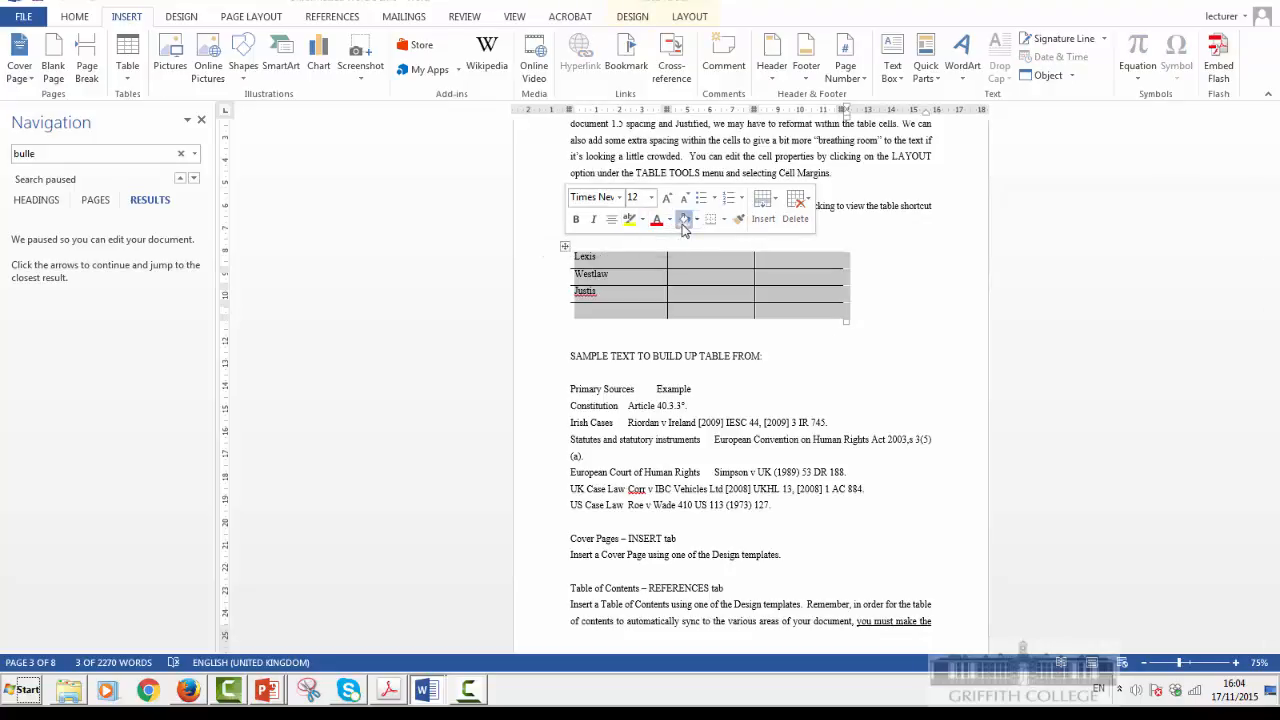
{"action": "left_click", "coordinate": [672, 274]}
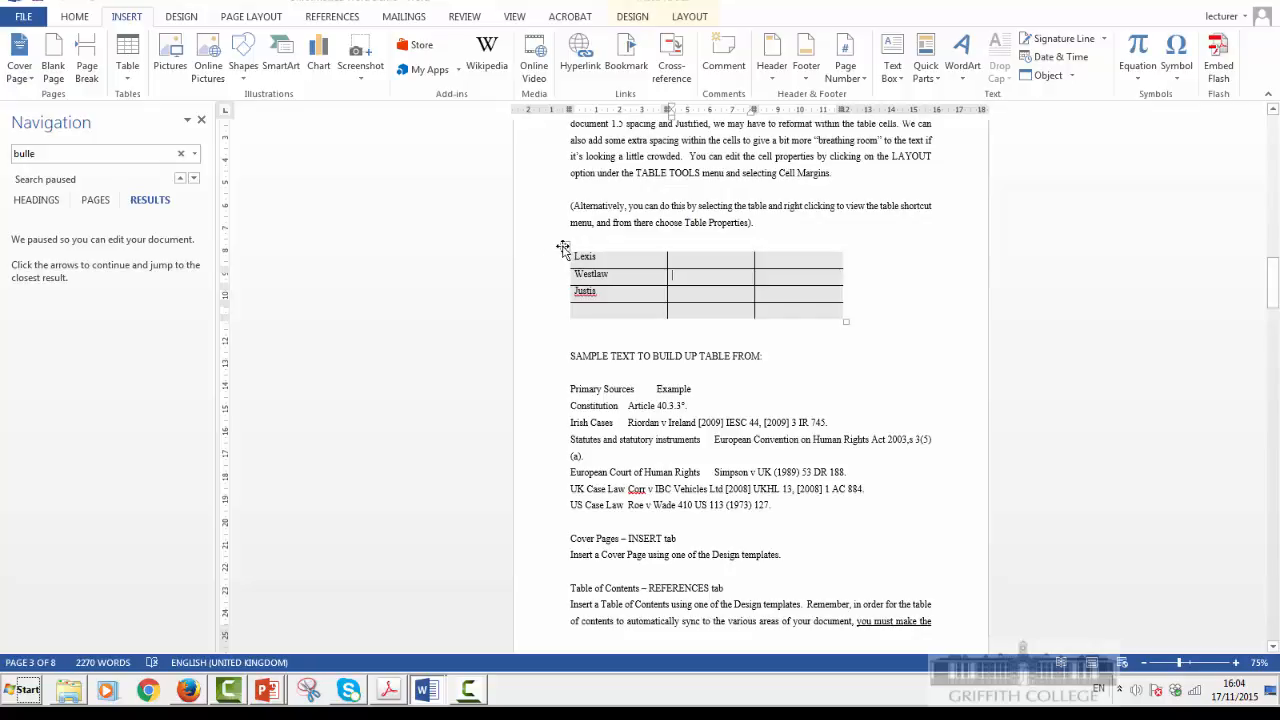
Step: Clear the practice table's text and delete the table together with the two blank lines below it
{"action": "left_click", "coordinate": [563, 248]}
{"action": "key", "text": "Delete"}
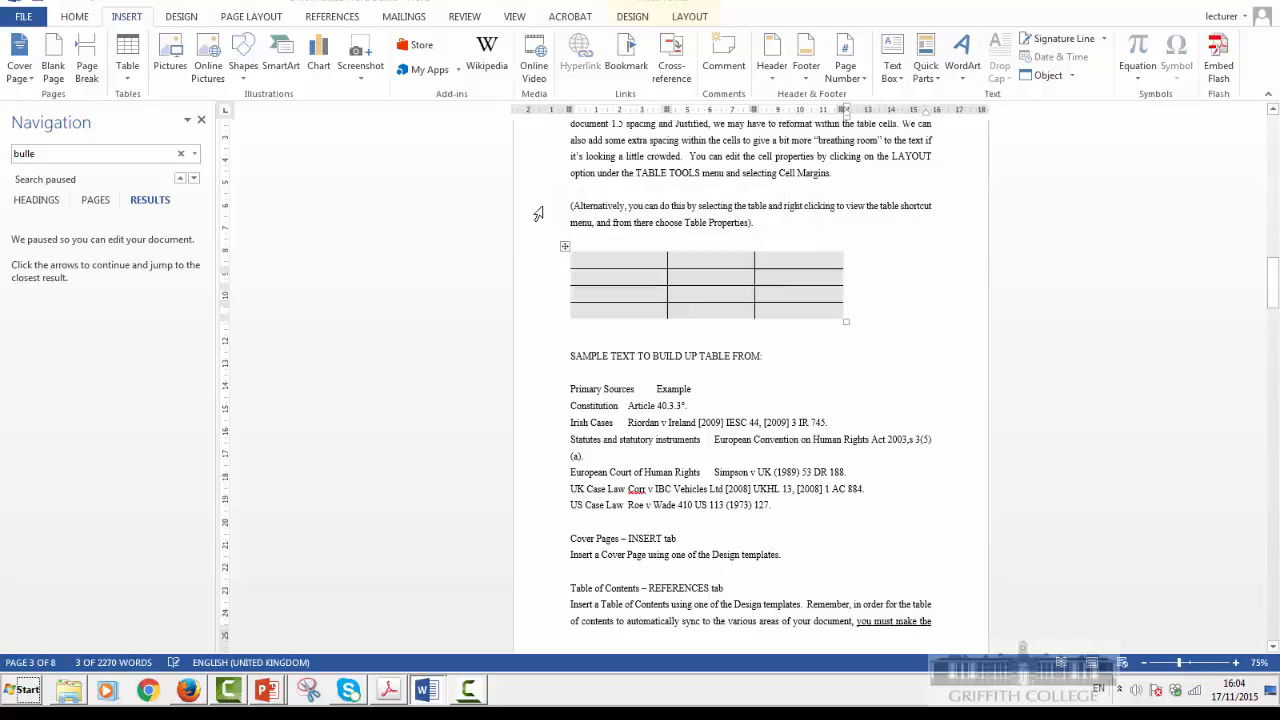
{"action": "left_click_drag", "start_coordinate": [686, 326], "coordinate": [563, 244]}
{"action": "key", "text": "Delete"}
{"action": "key", "text": "Delete"}
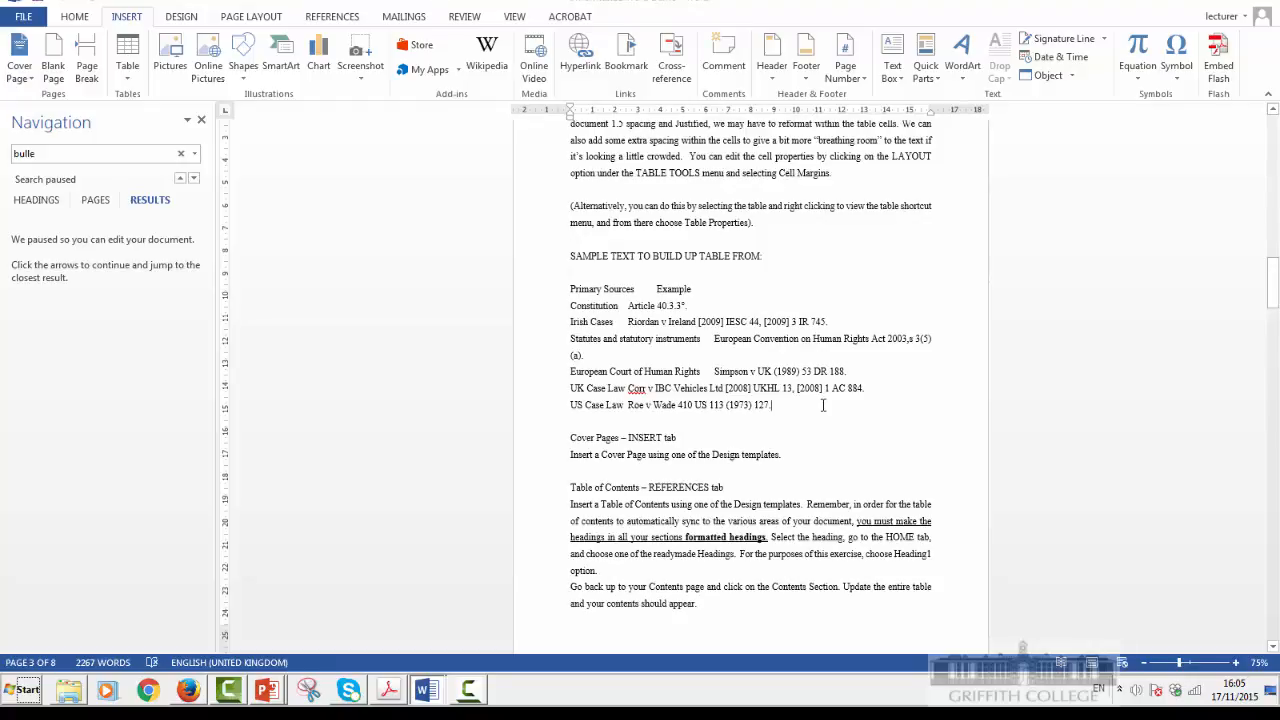
Step: Convert the sample text from "Primary Sources" to the "US Case Law" line into a two-column table, separating text at tabs
{"action": "left_click_drag", "start_coordinate": [819, 403], "coordinate": [532, 299]}
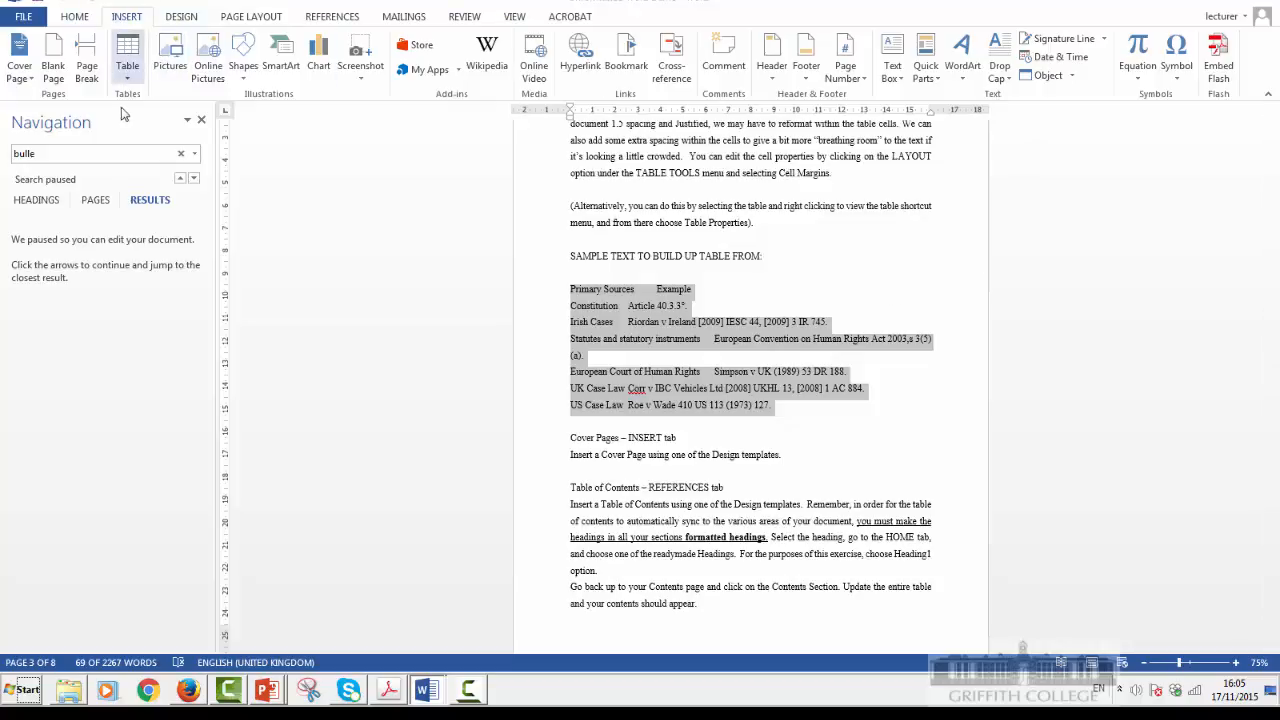
{"action": "left_click", "coordinate": [127, 72]}
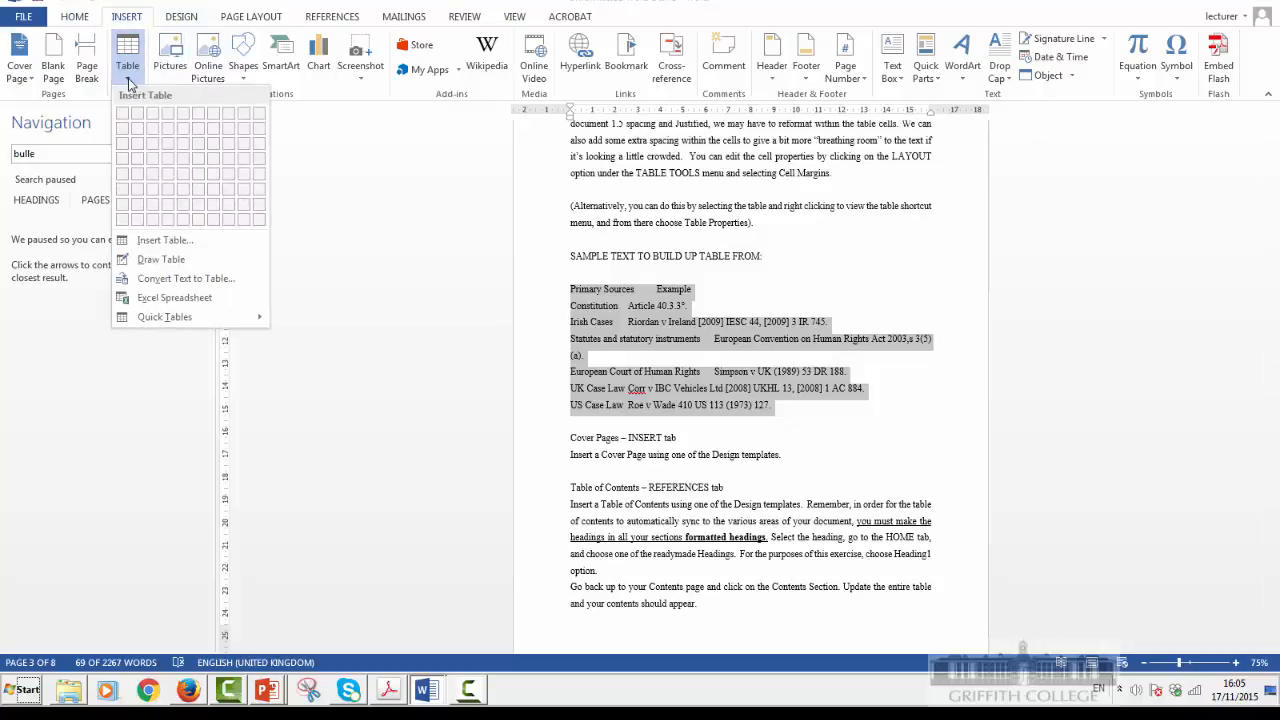
{"action": "left_click", "coordinate": [183, 280]}
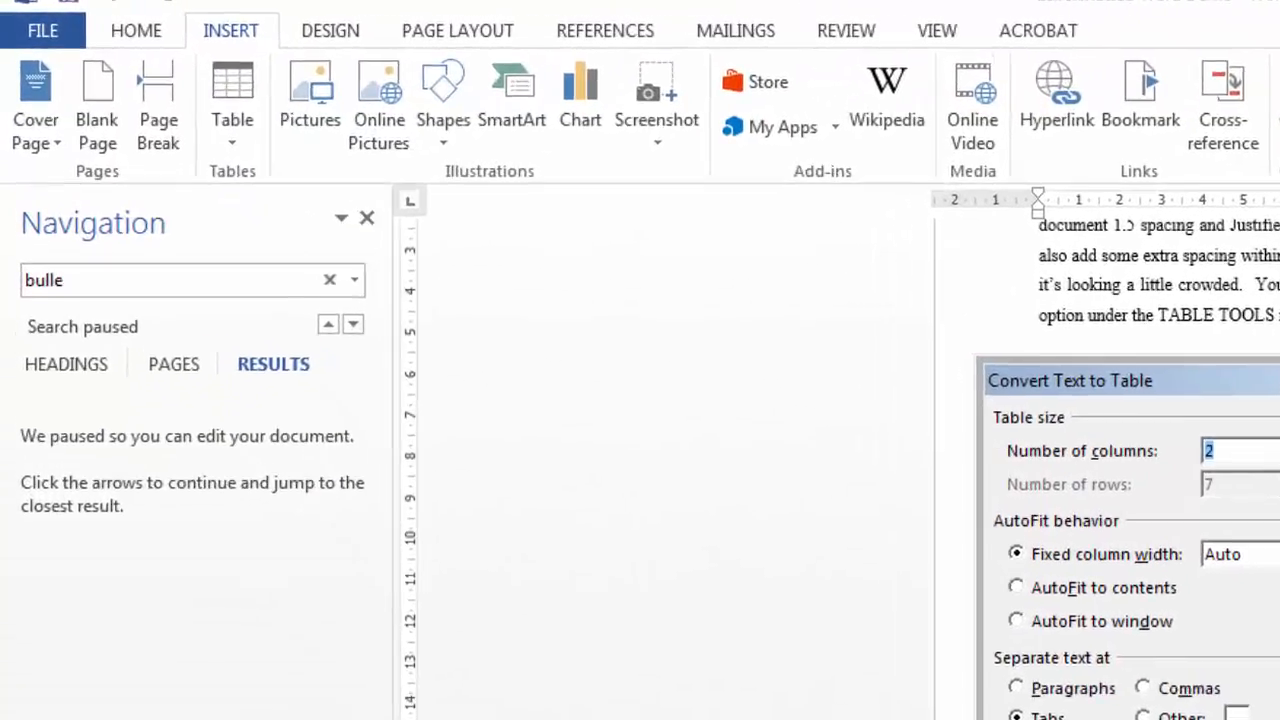
{"action": "key", "text": "Return"}
{"action": "left_click", "coordinate": [1270, 465]}
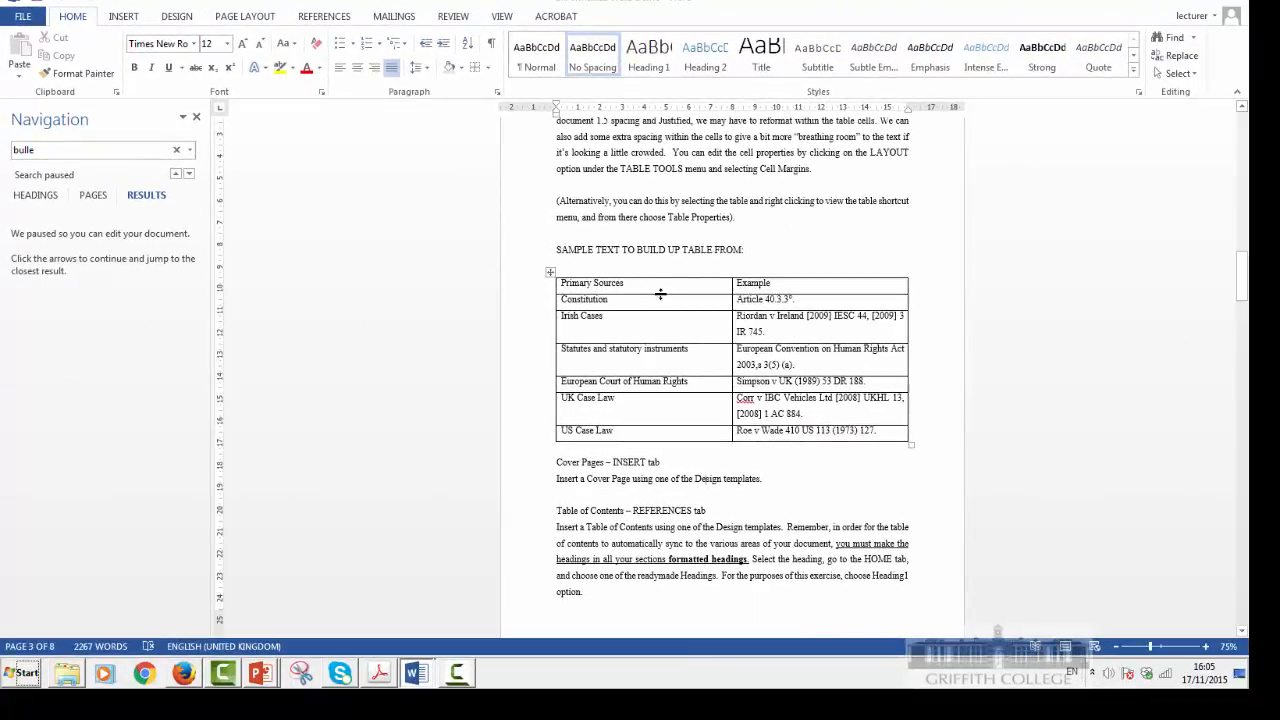
Step: Move the divider between the two columns to narrow the first column to about 5 cm and widen the second
{"action": "left_click_drag", "start_coordinate": [730, 282], "coordinate": [667, 282]}
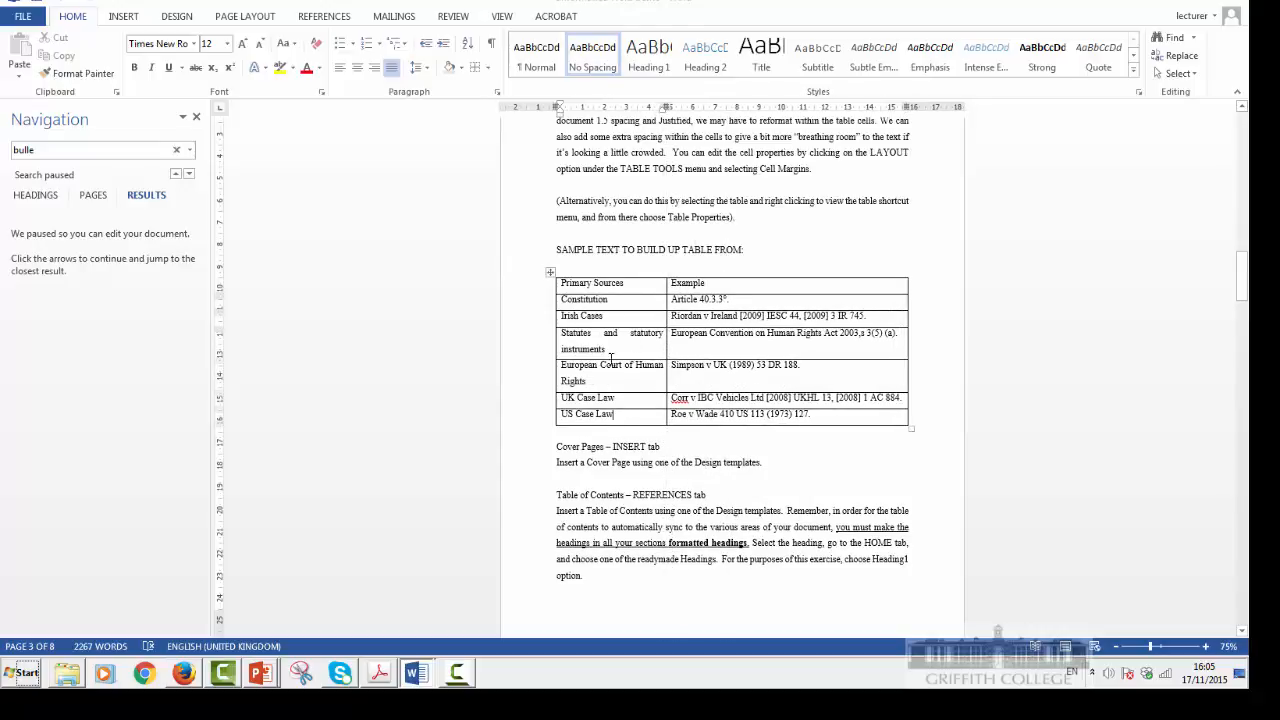
{"action": "left_click", "coordinate": [588, 301]}
{"action": "left_click_drag", "start_coordinate": [582, 383], "coordinate": [583, 402]}
{"action": "left_click", "coordinate": [590, 417]}
Step: Left-align the text in both the Primary Sources and Example columns of the table
{"action": "mouse_move", "coordinate": [644, 414]}
{"action": "left_mouse_down"}
{"action": "mouse_move", "coordinate": [588, 253]}
{"action": "mouse_move", "coordinate": [577, 281]}
{"action": "left_mouse_up"}
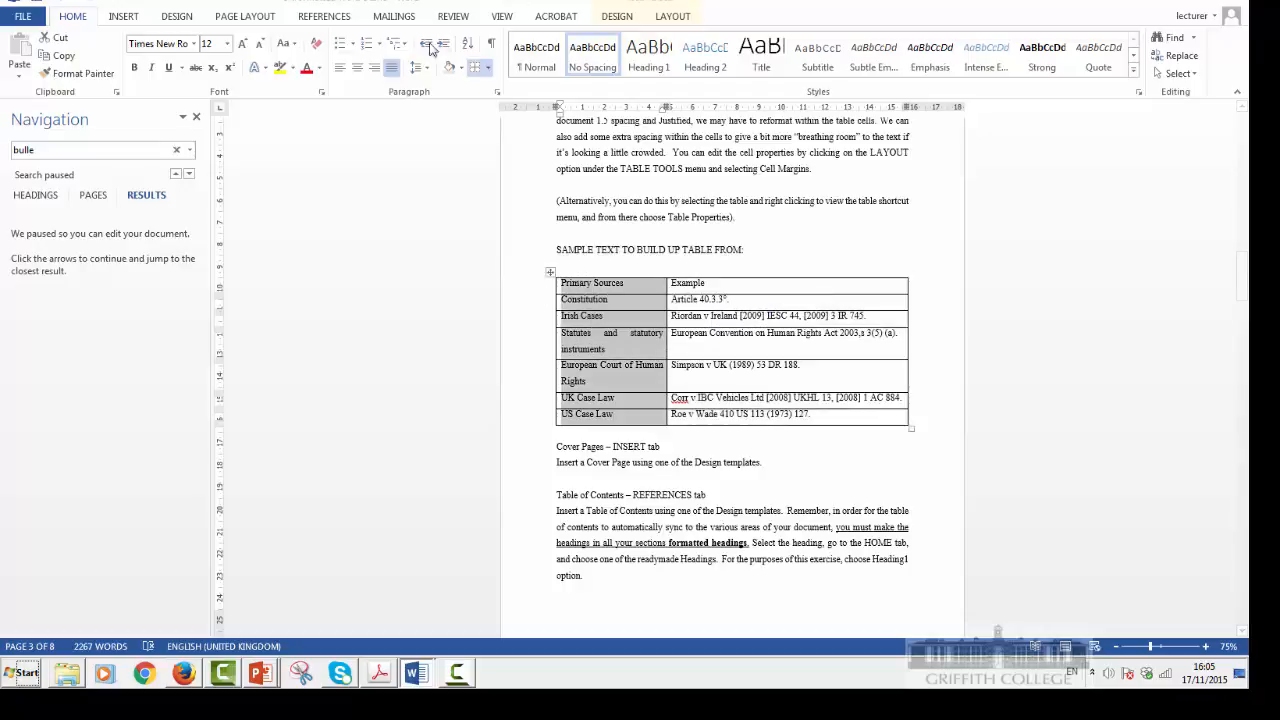
{"action": "left_click", "coordinate": [338, 76]}
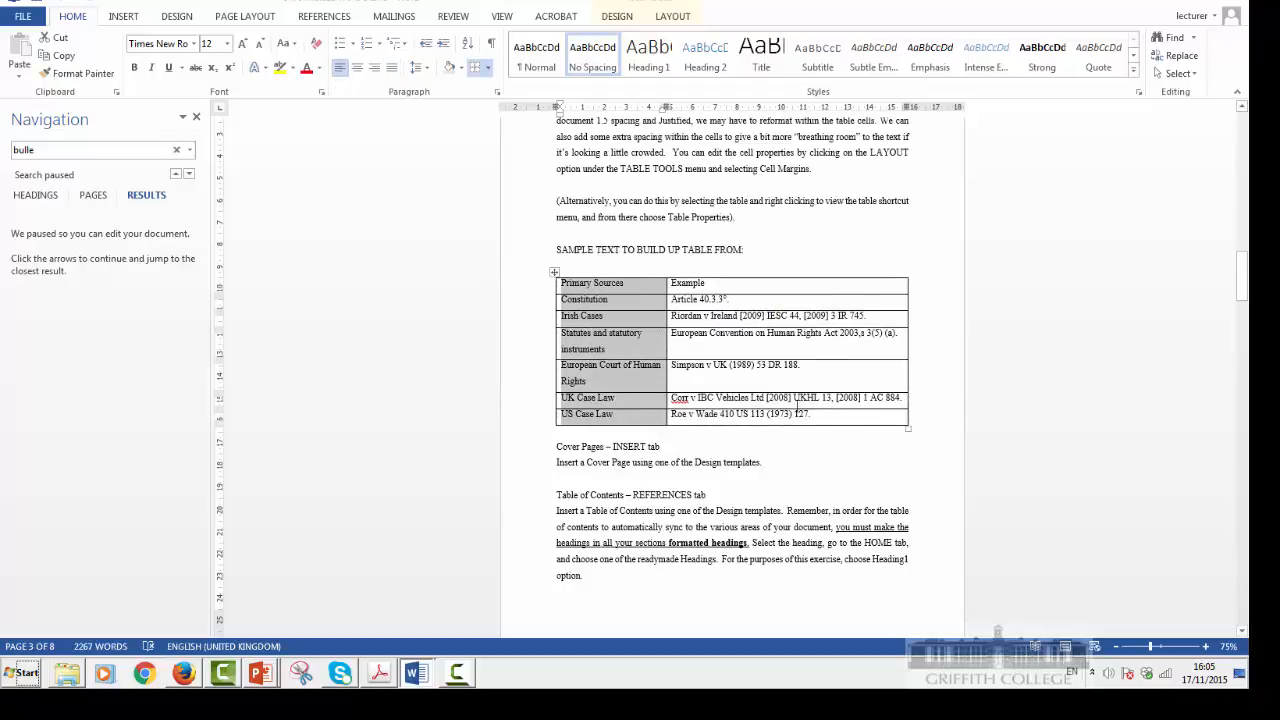
{"action": "left_click_drag", "start_coordinate": [842, 422], "coordinate": [702, 285]}
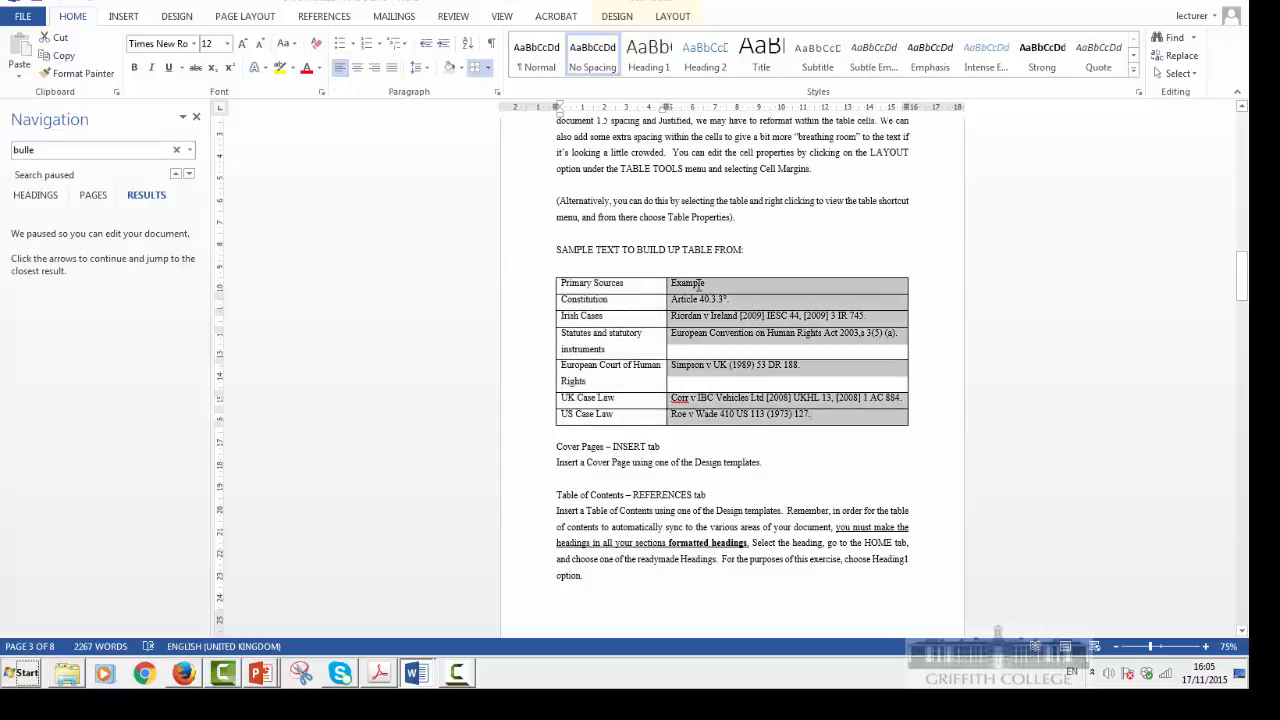
{"action": "left_click", "coordinate": [340, 70]}
Step: Set the line spacing of the whole Primary Sources table to 1.0
{"action": "left_click", "coordinate": [550, 273]}
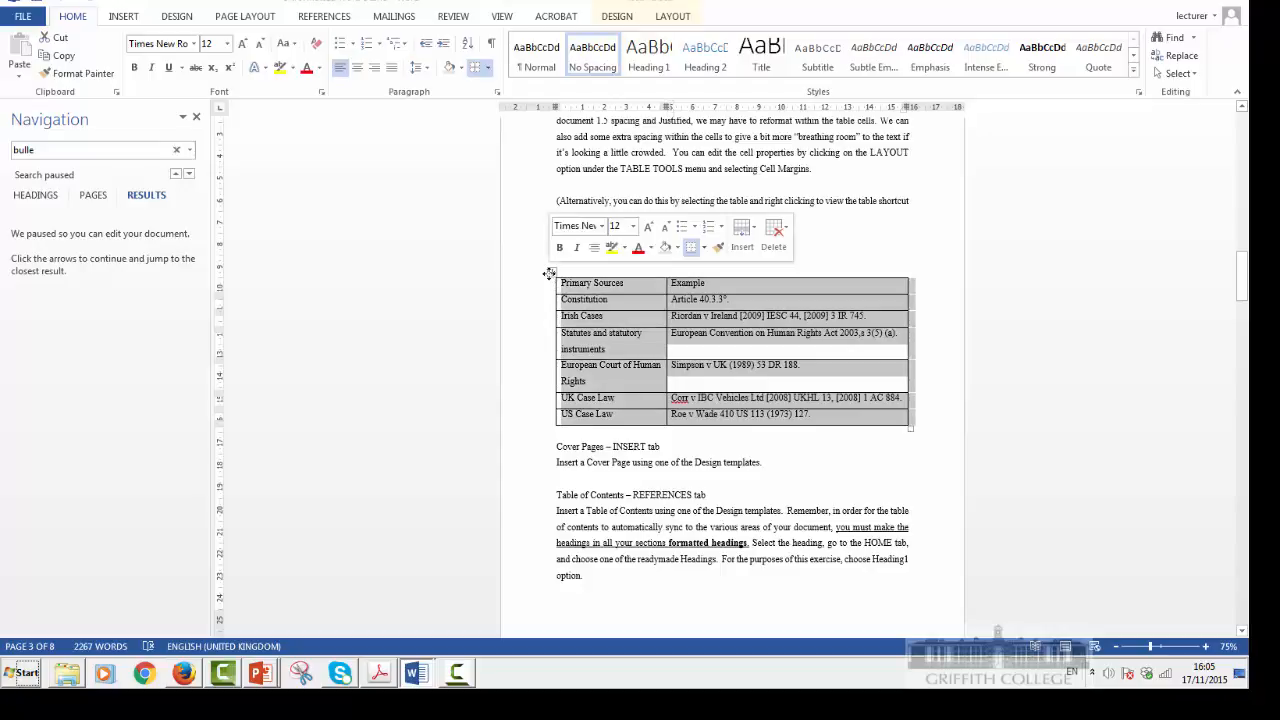
{"action": "left_click", "coordinate": [426, 67]}
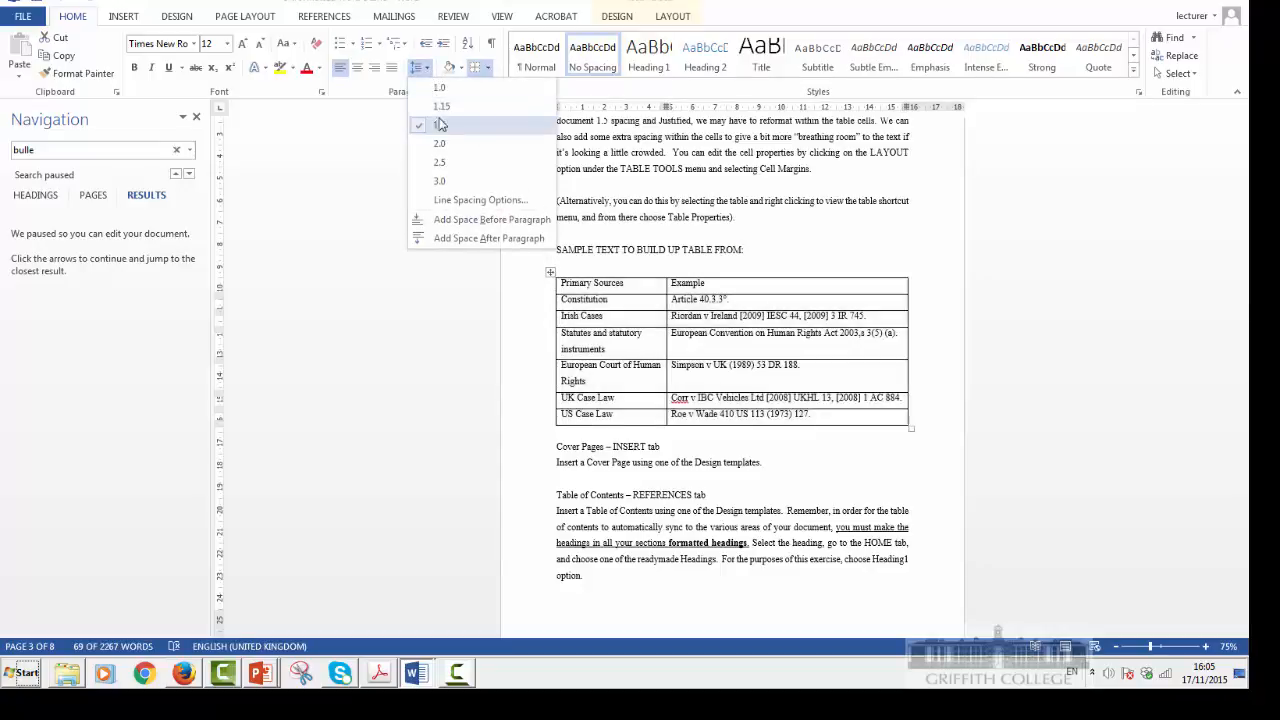
{"action": "left_click", "coordinate": [438, 82]}
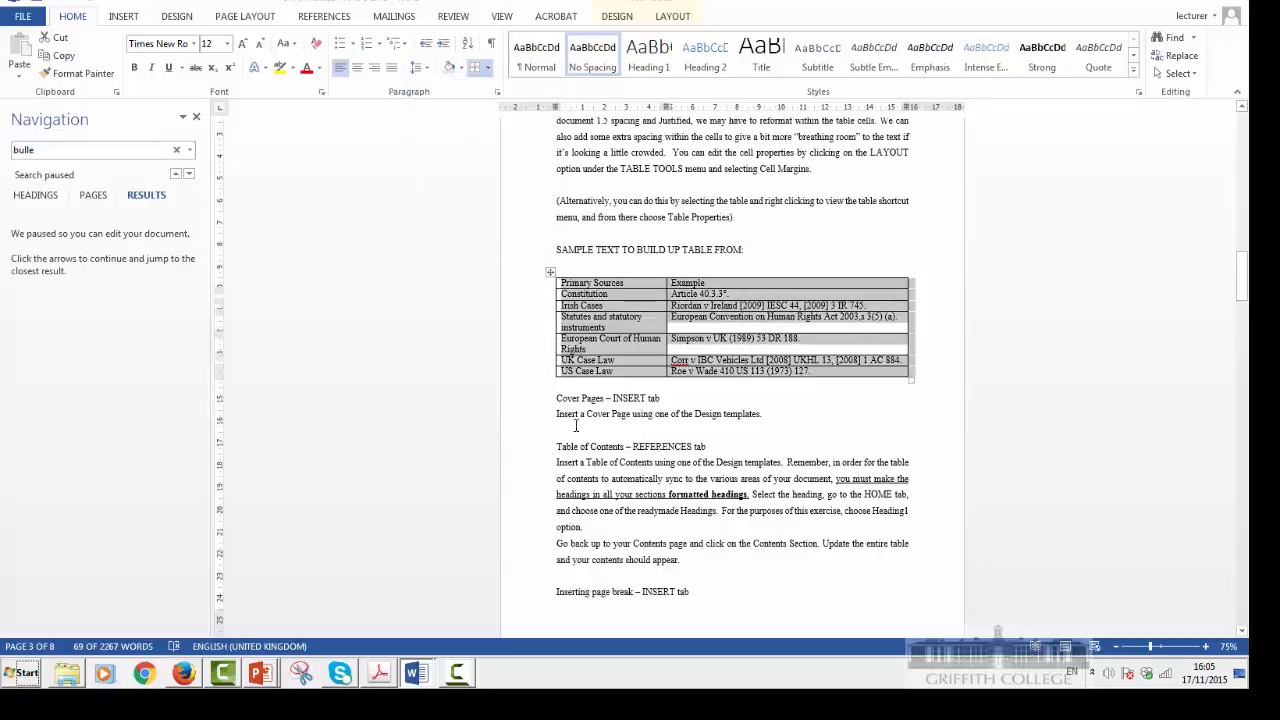
{"action": "left_click", "coordinate": [575, 425]}
Step: Change the font of all text in the Primary Sources table to Calibri (Body)
{"action": "left_click", "coordinate": [550, 273]}
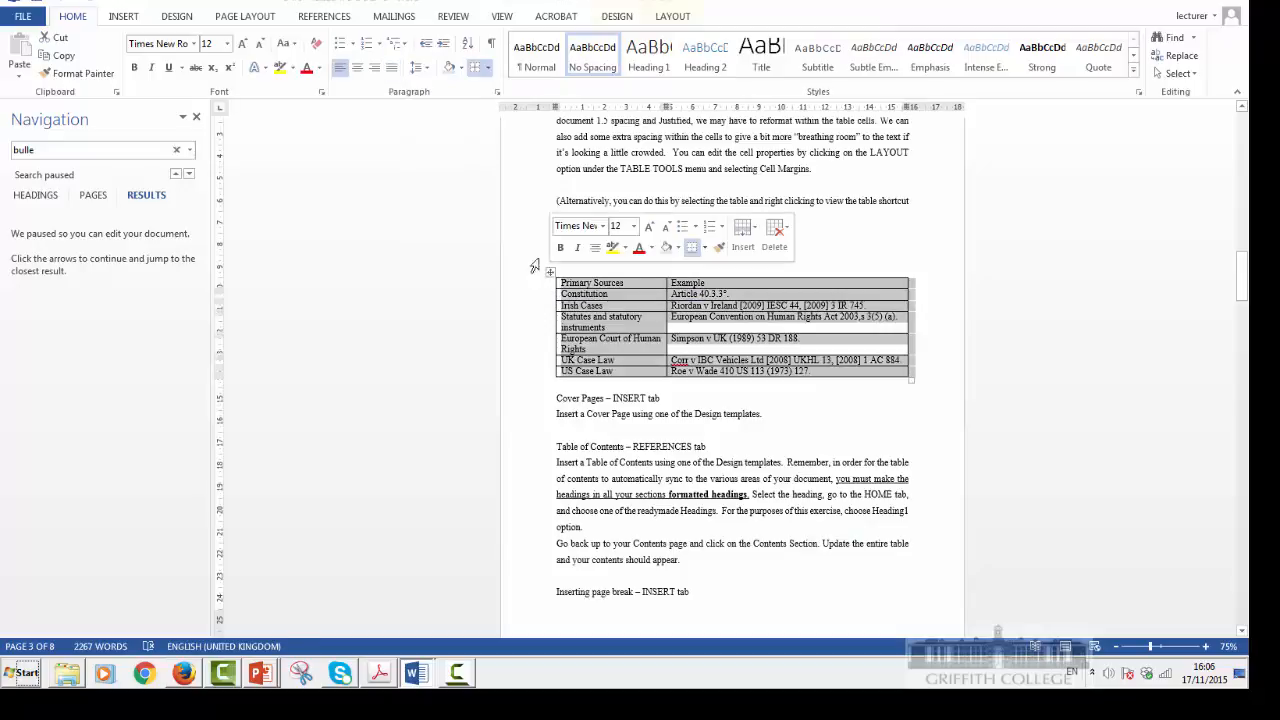
{"action": "left_click", "coordinate": [193, 44]}
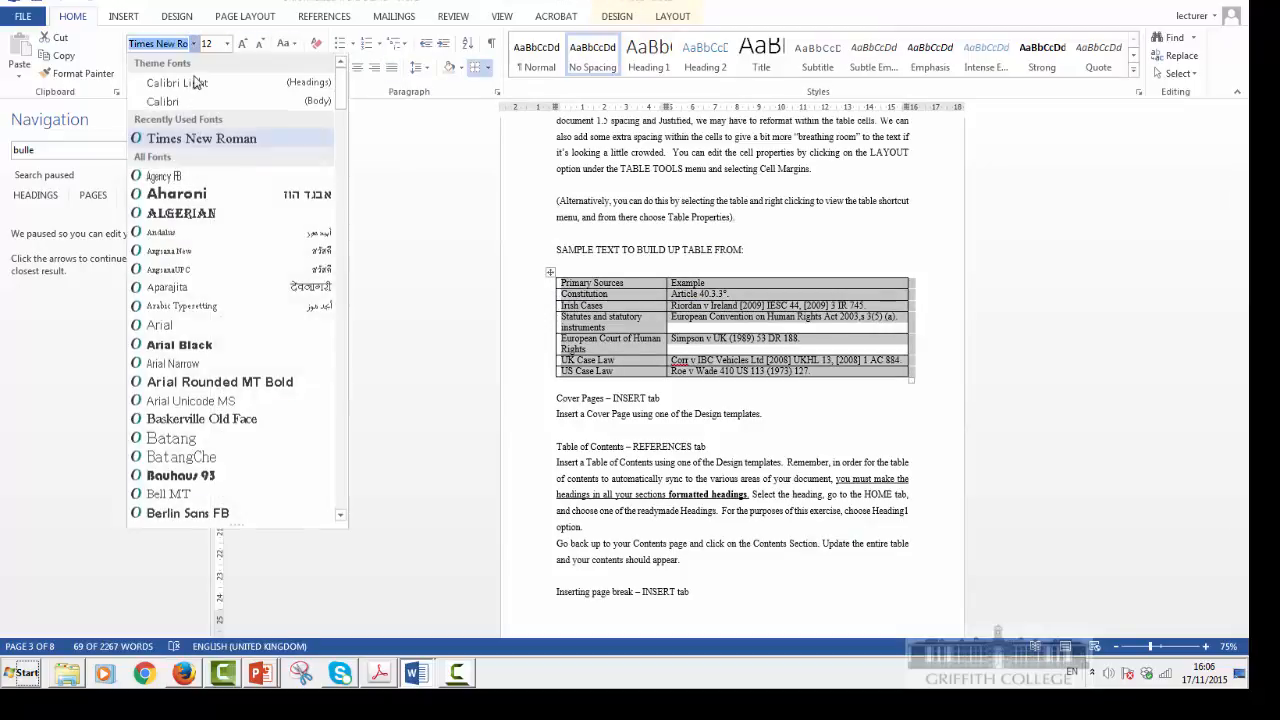
{"action": "left_click", "coordinate": [150, 100]}
{"action": "left_click", "coordinate": [767, 476]}
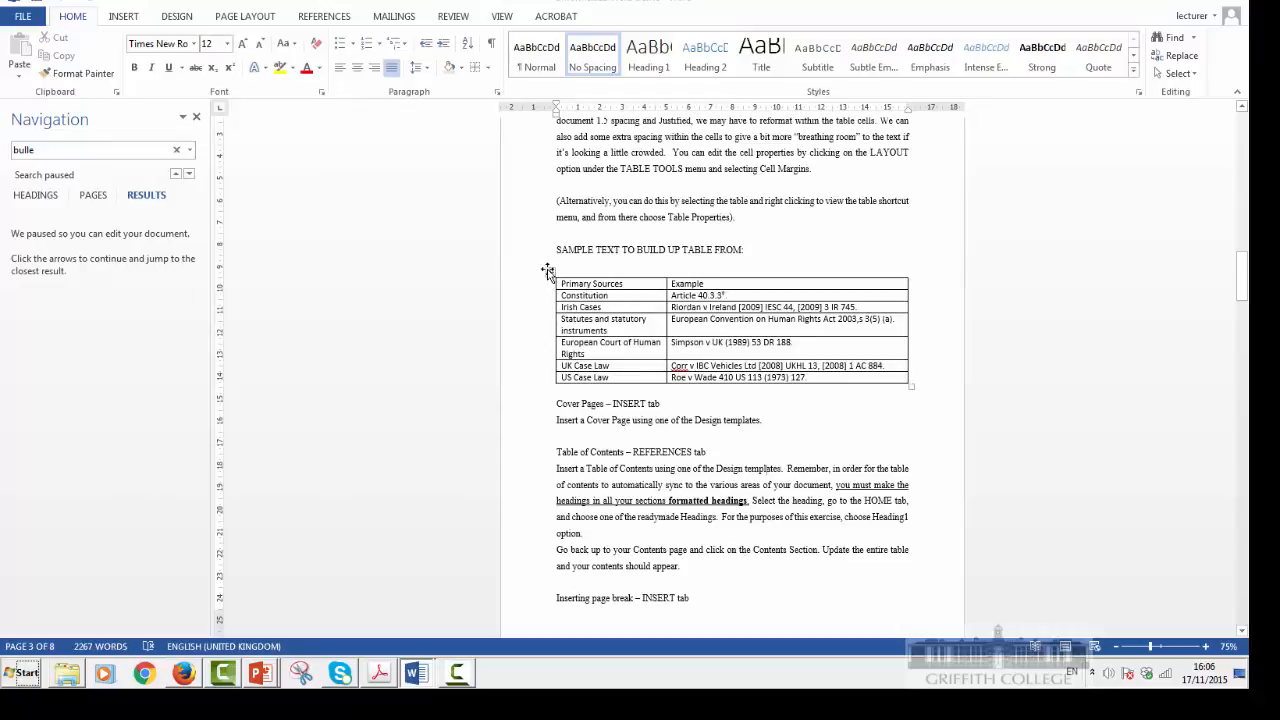
Step: Apply the banded green grid table style with a solid green header row and first column to the Primary Sources table
{"action": "left_click", "coordinate": [550, 273]}
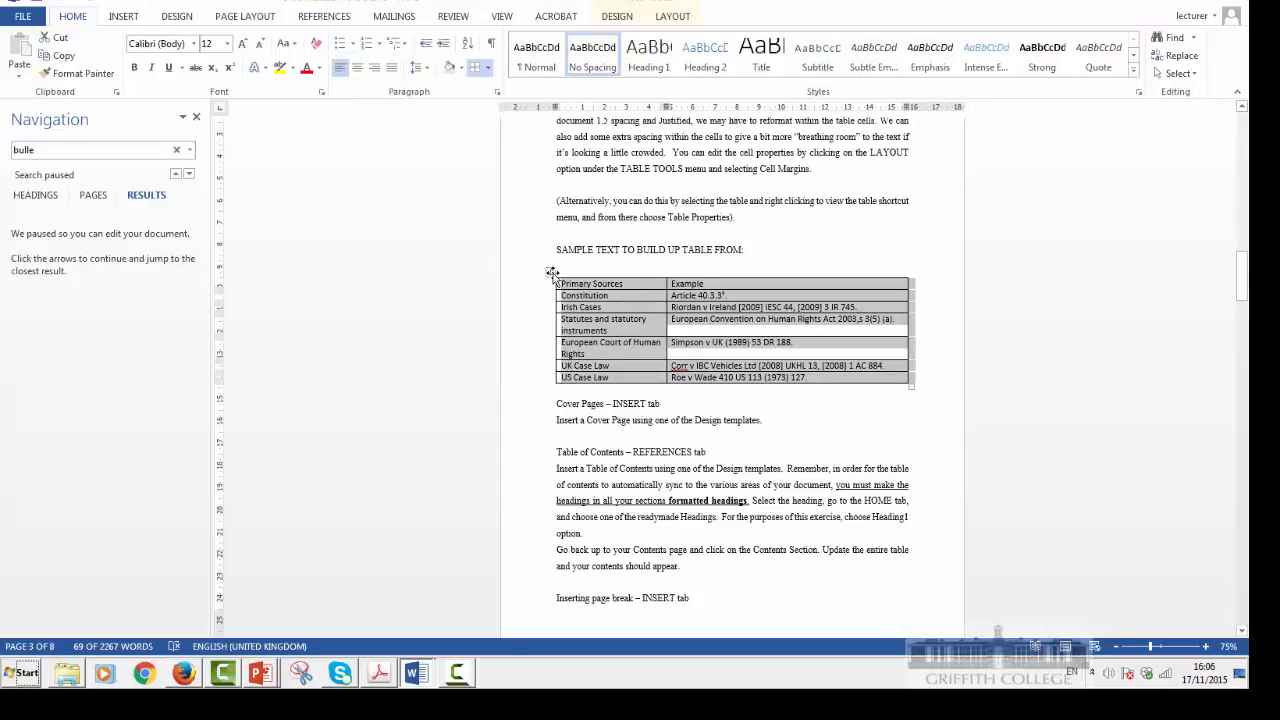
{"action": "left_click", "coordinate": [618, 17]}
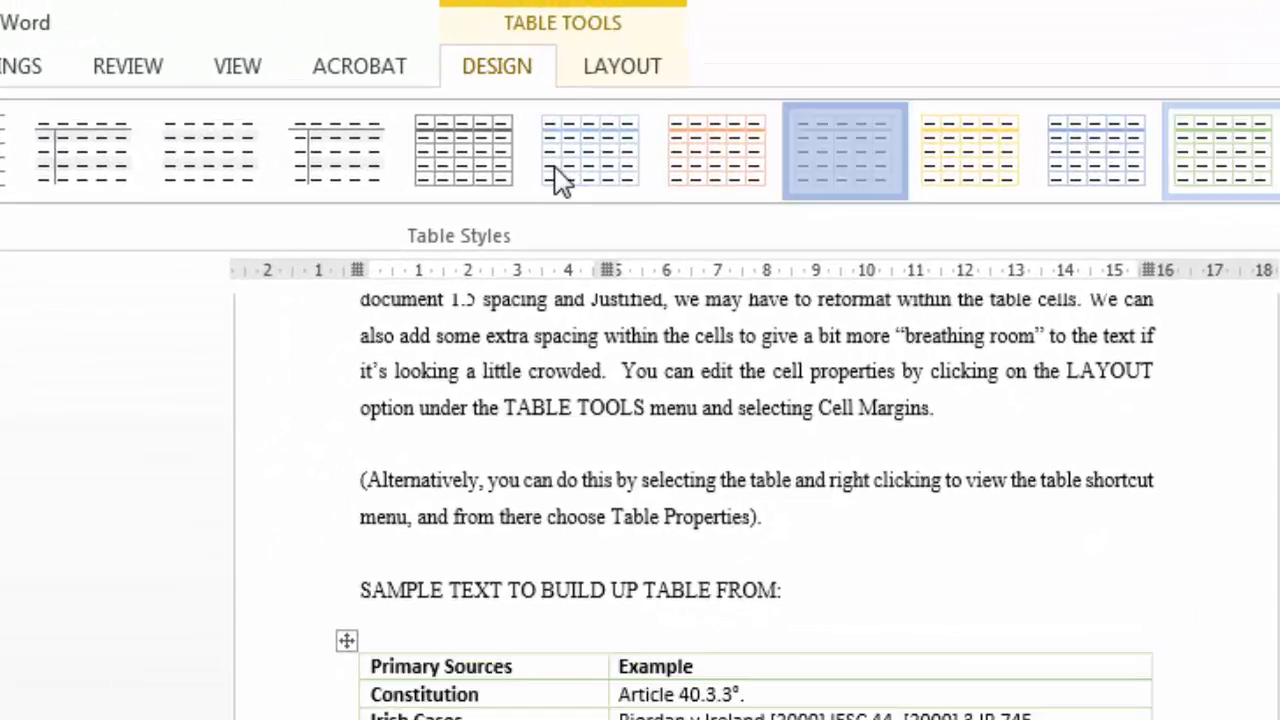
{"action": "left_click", "coordinate": [1250, 139]}
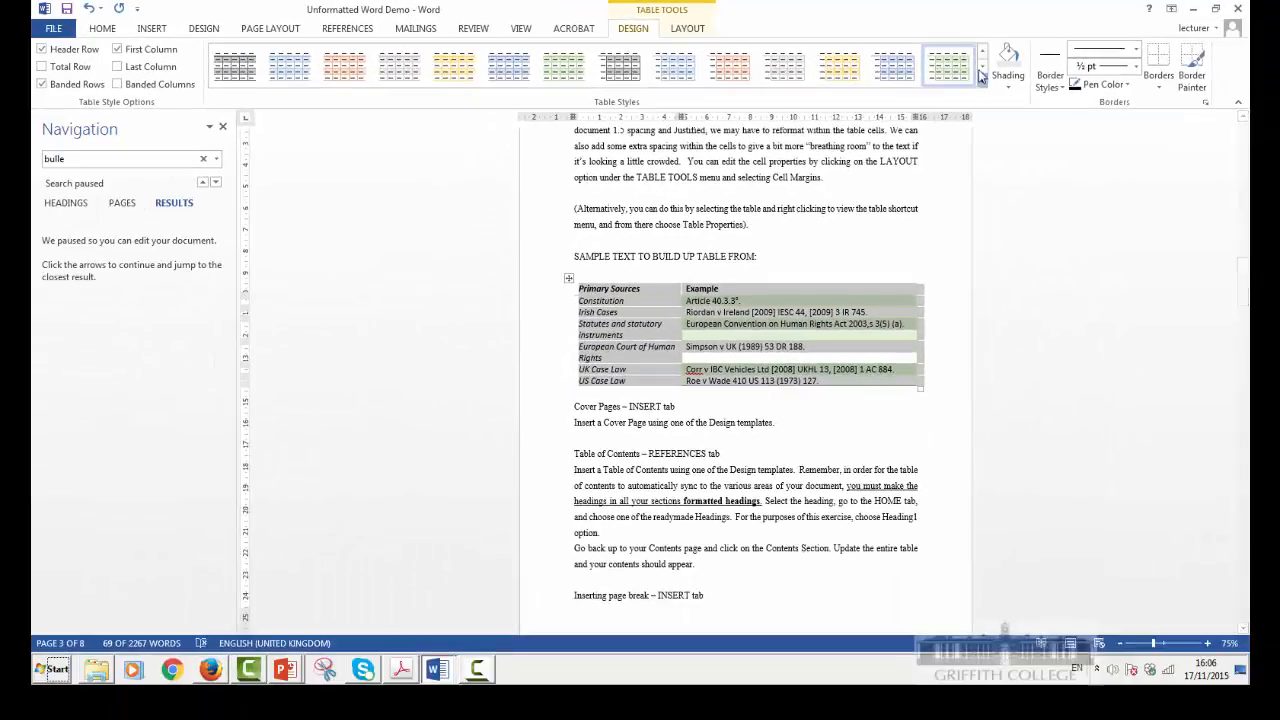
{"action": "left_click", "coordinate": [1250, 170]}
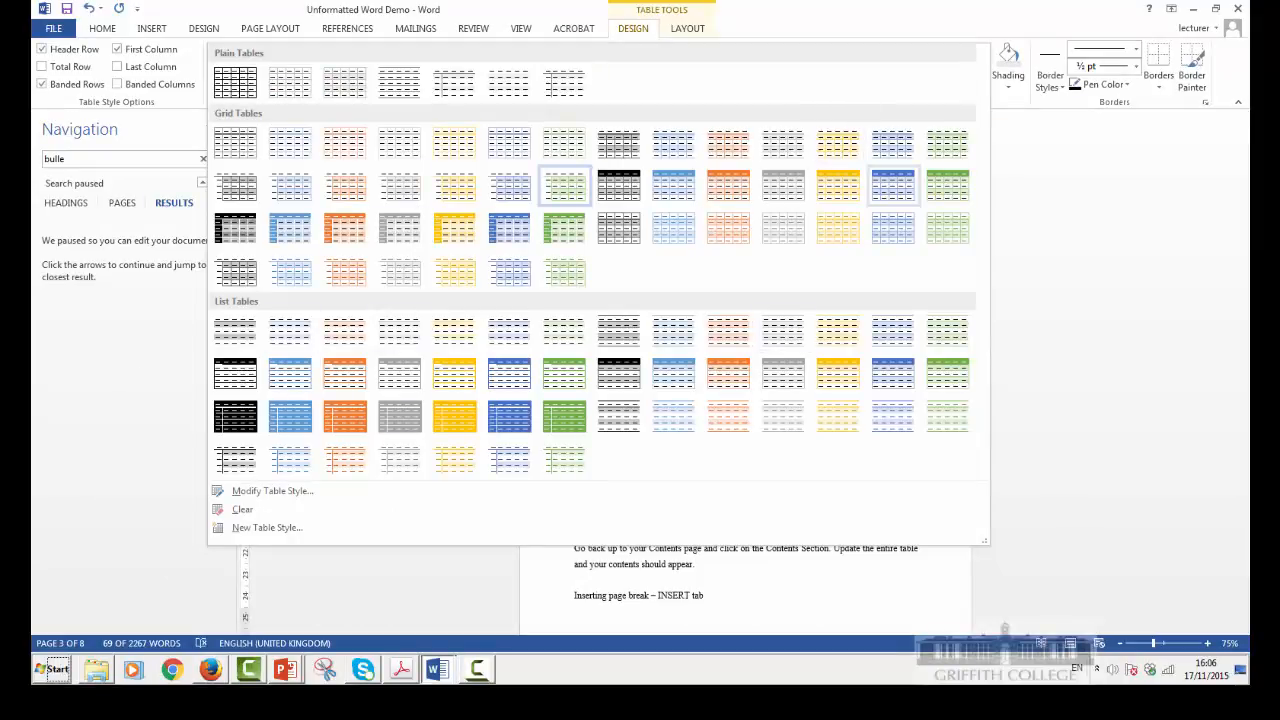
{"action": "left_click", "coordinate": [935, 328]}
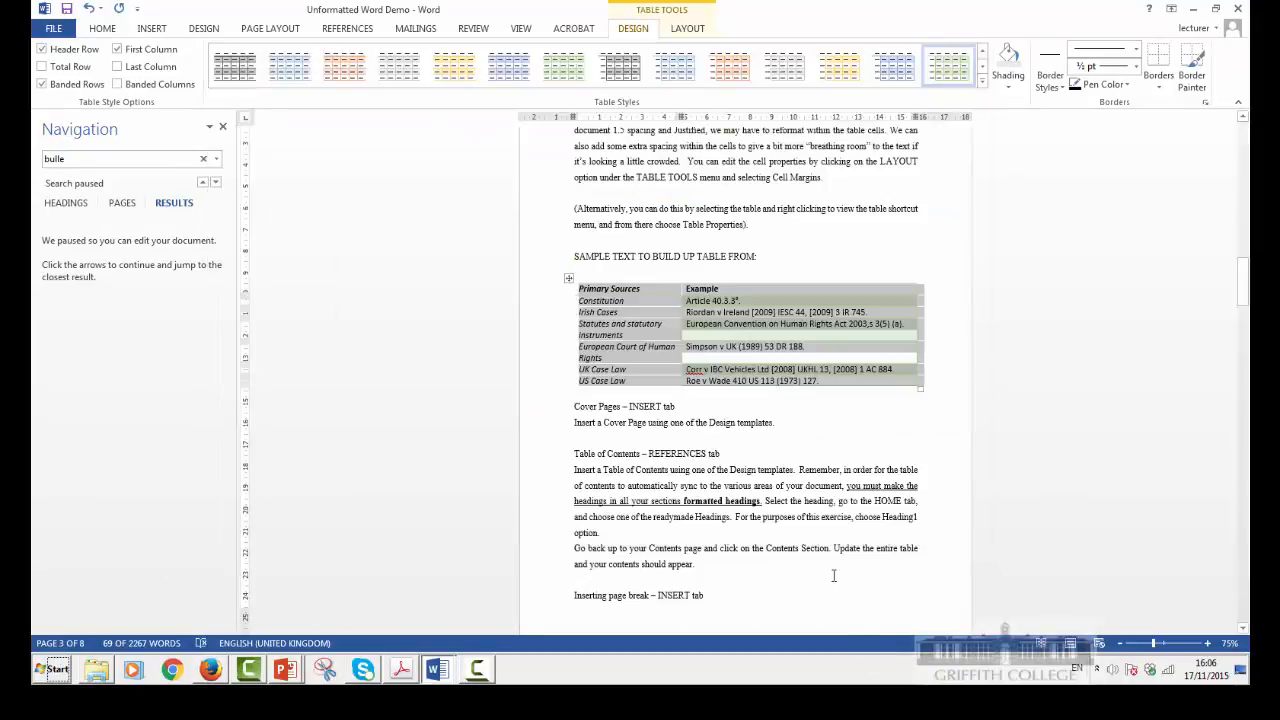
{"action": "left_click", "coordinate": [982, 67]}
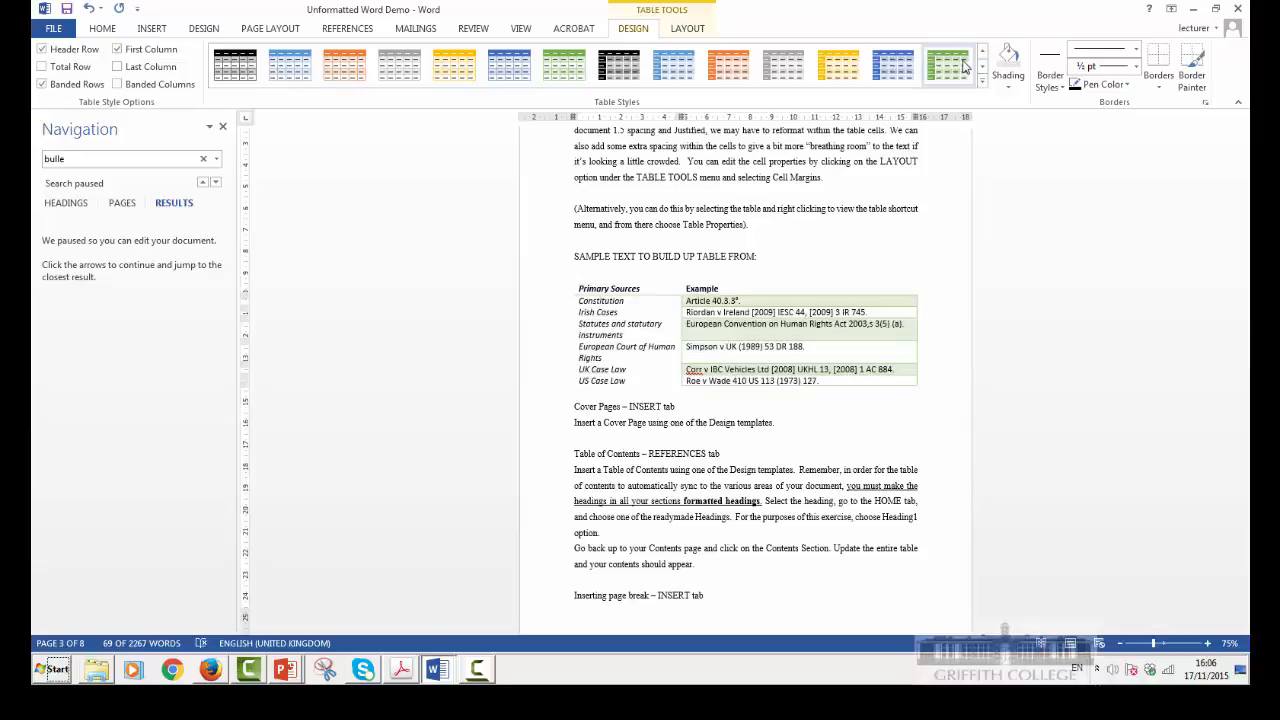
{"action": "left_click", "coordinate": [947, 65]}
{"action": "left_click", "coordinate": [692, 470]}
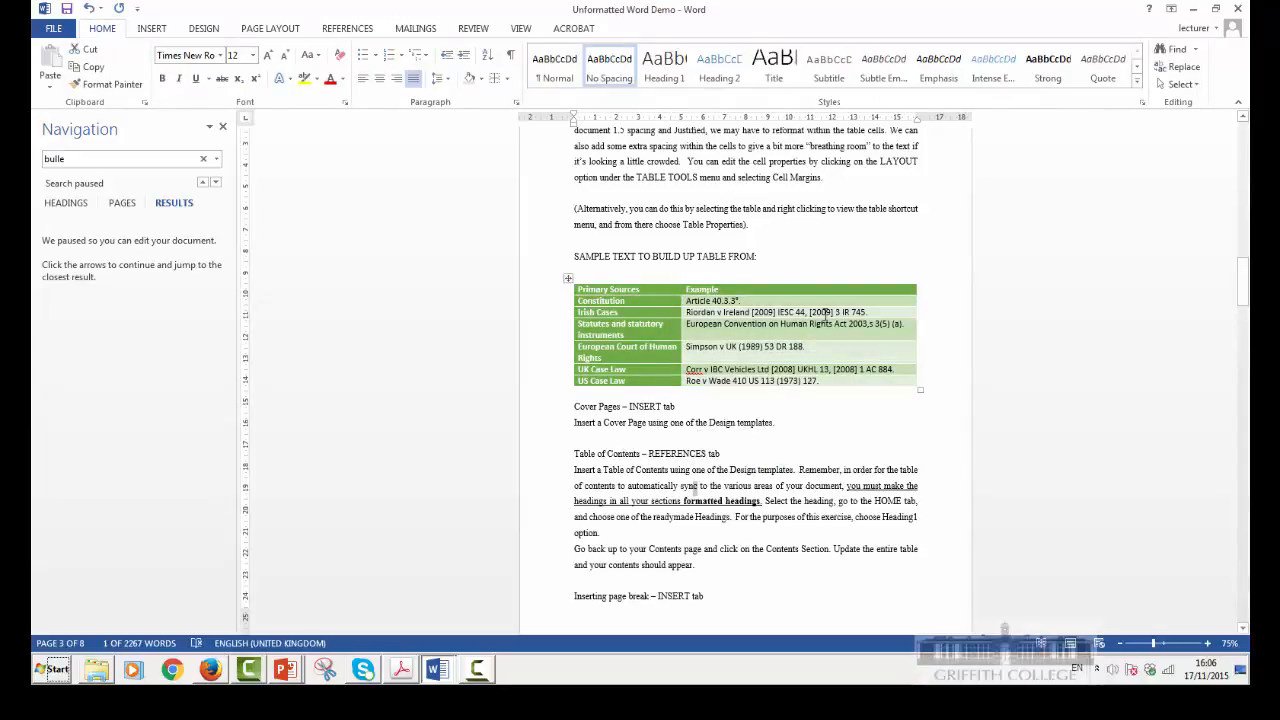
Step: Set the font size of the table's header row, Primary Sources and Example, to 14
{"action": "left_click_drag", "start_coordinate": [762, 288], "coordinate": [495, 282]}
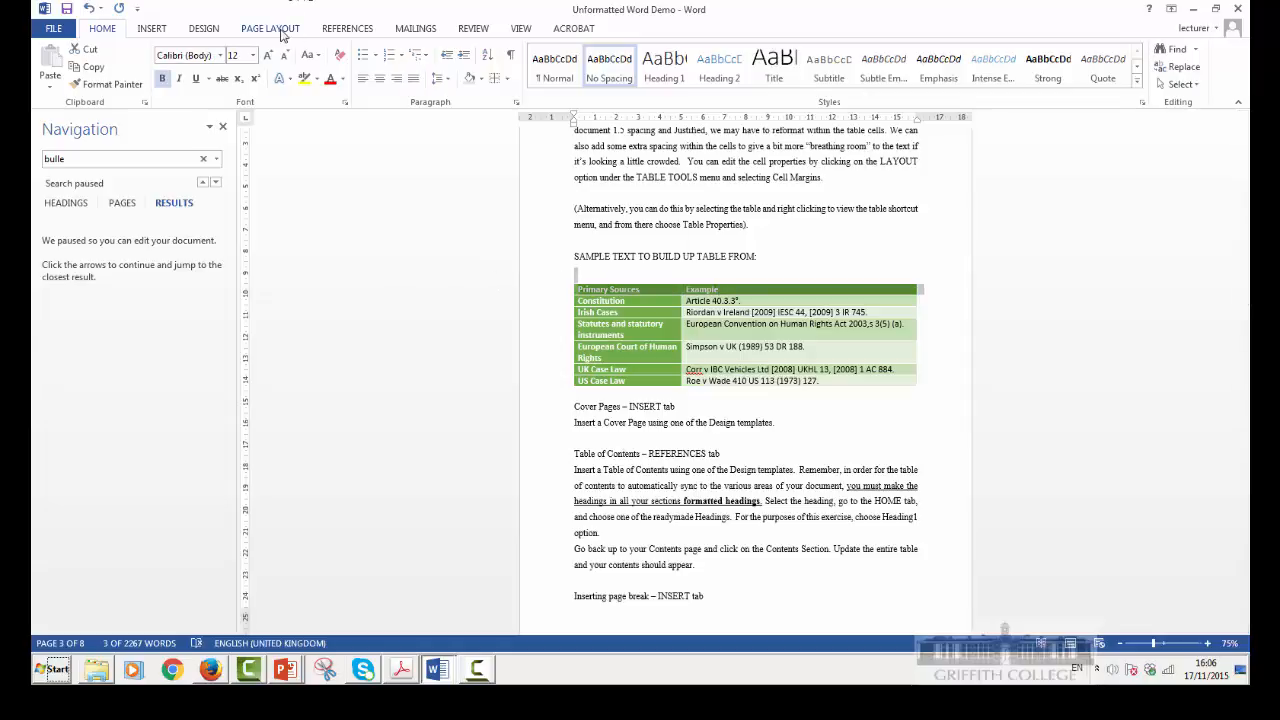
{"action": "left_click", "coordinate": [255, 56]}
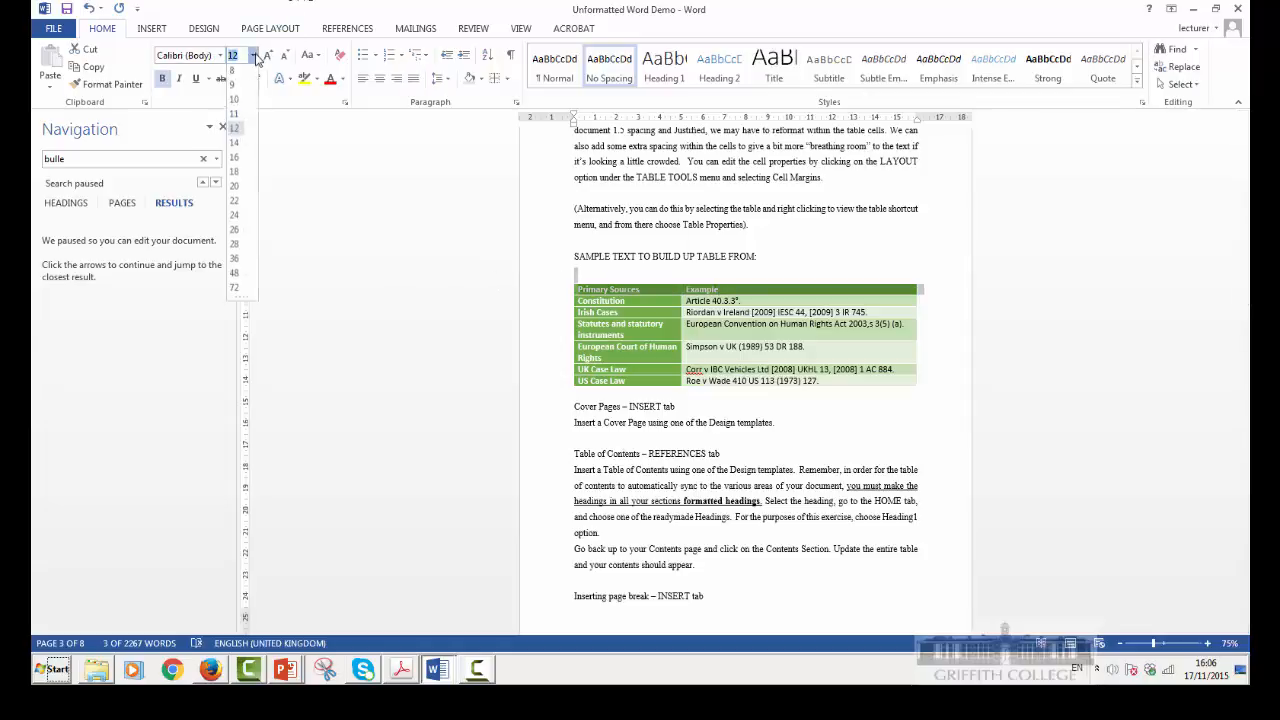
{"action": "left_click", "coordinate": [236, 146]}
{"action": "left_click", "coordinate": [788, 396]}
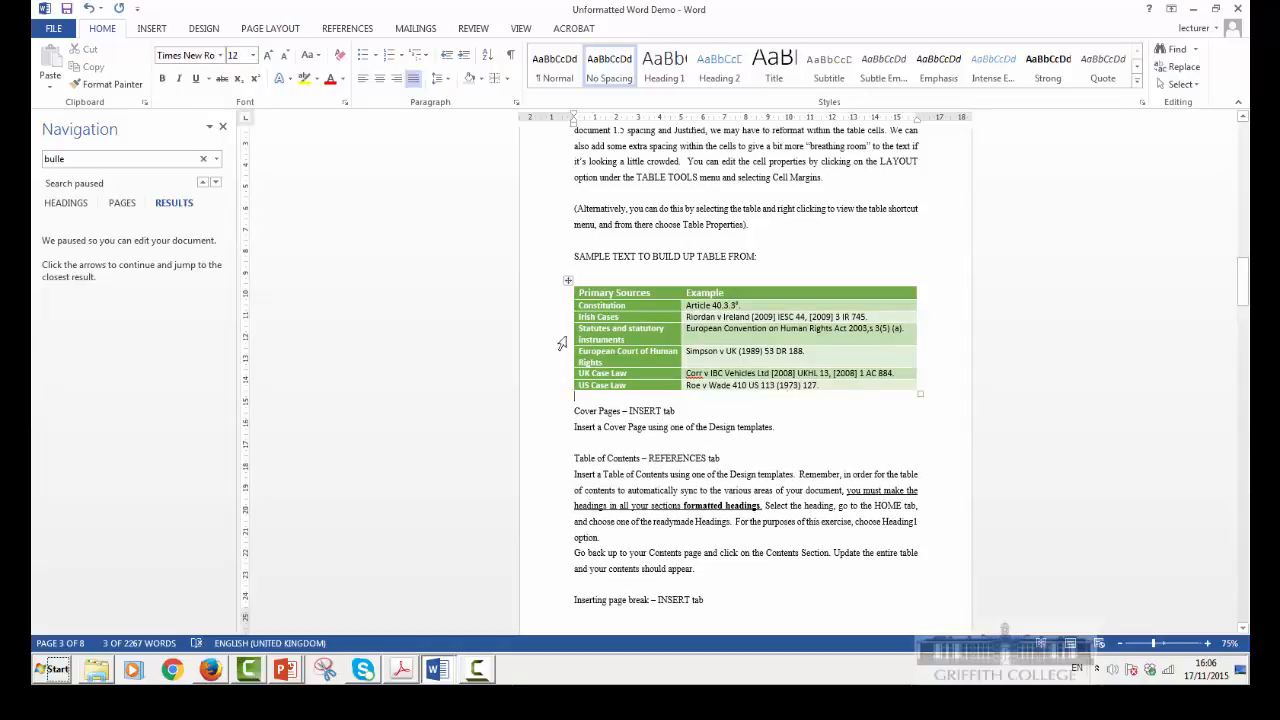
Step: Set the default top cell margin of the whole Primary Sources table to 0.05 cm
{"action": "left_click", "coordinate": [566, 279]}
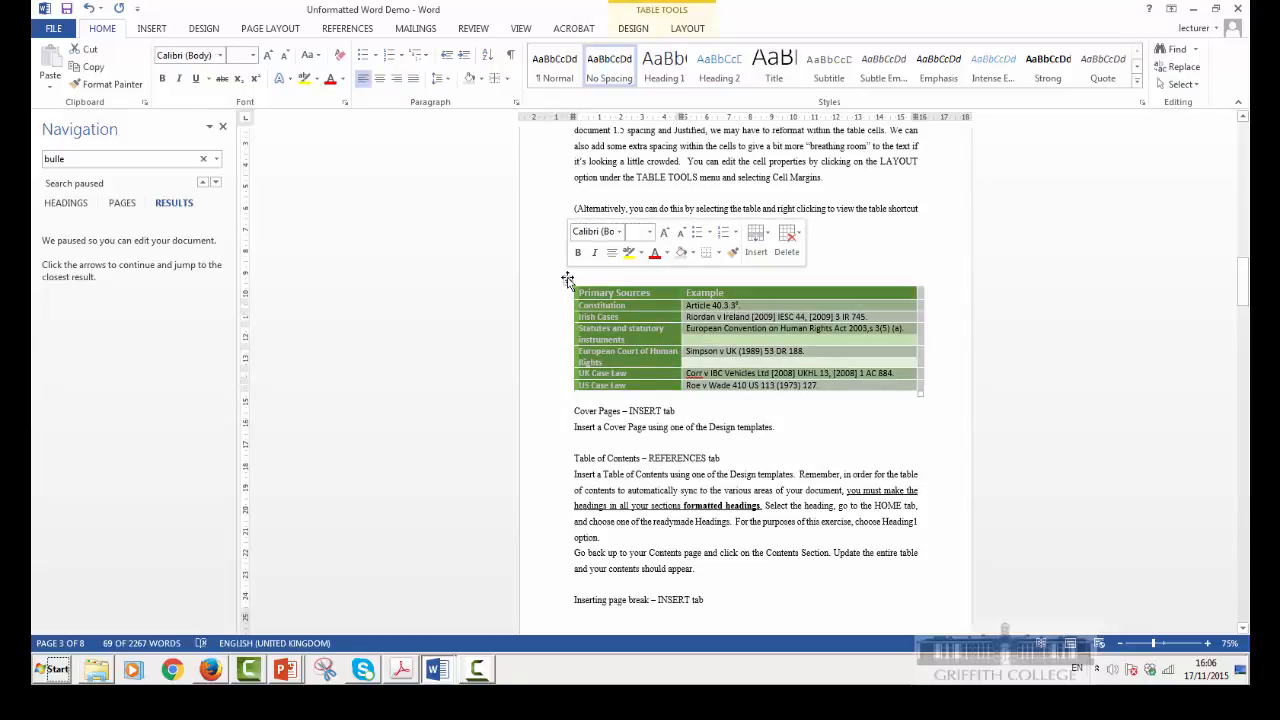
{"action": "left_click", "coordinate": [647, 387]}
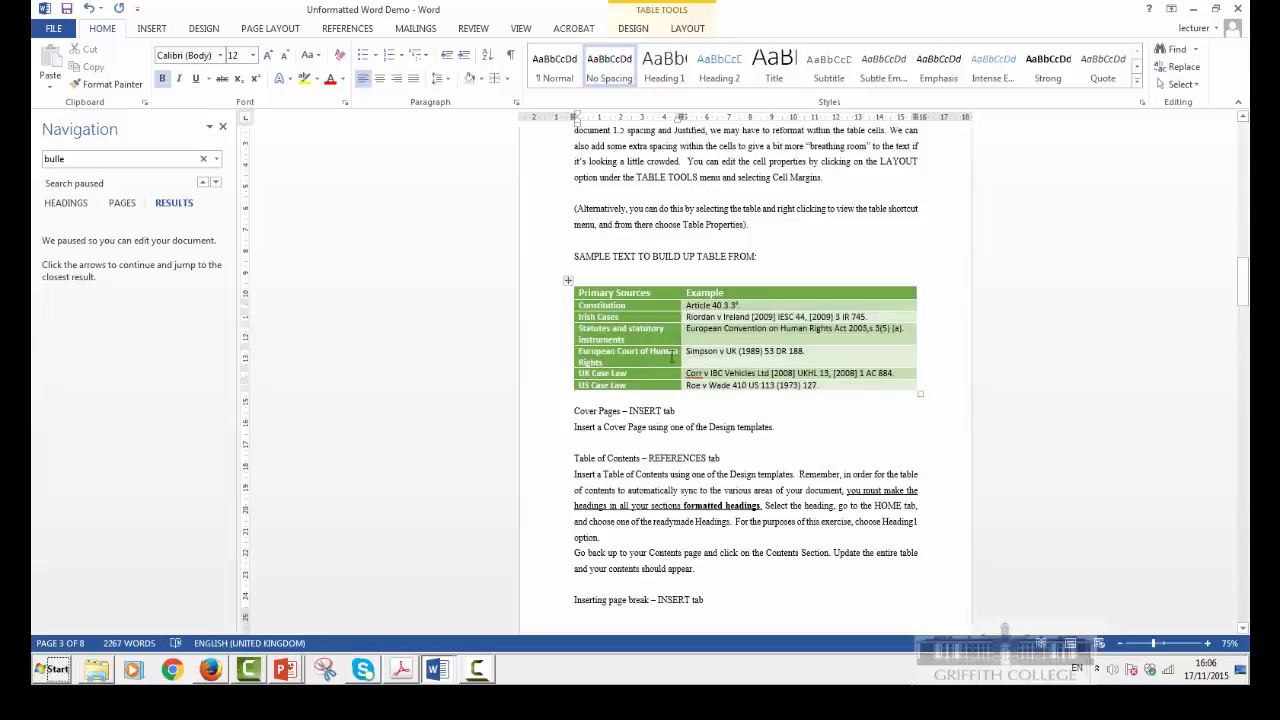
{"action": "left_click", "coordinate": [567, 280]}
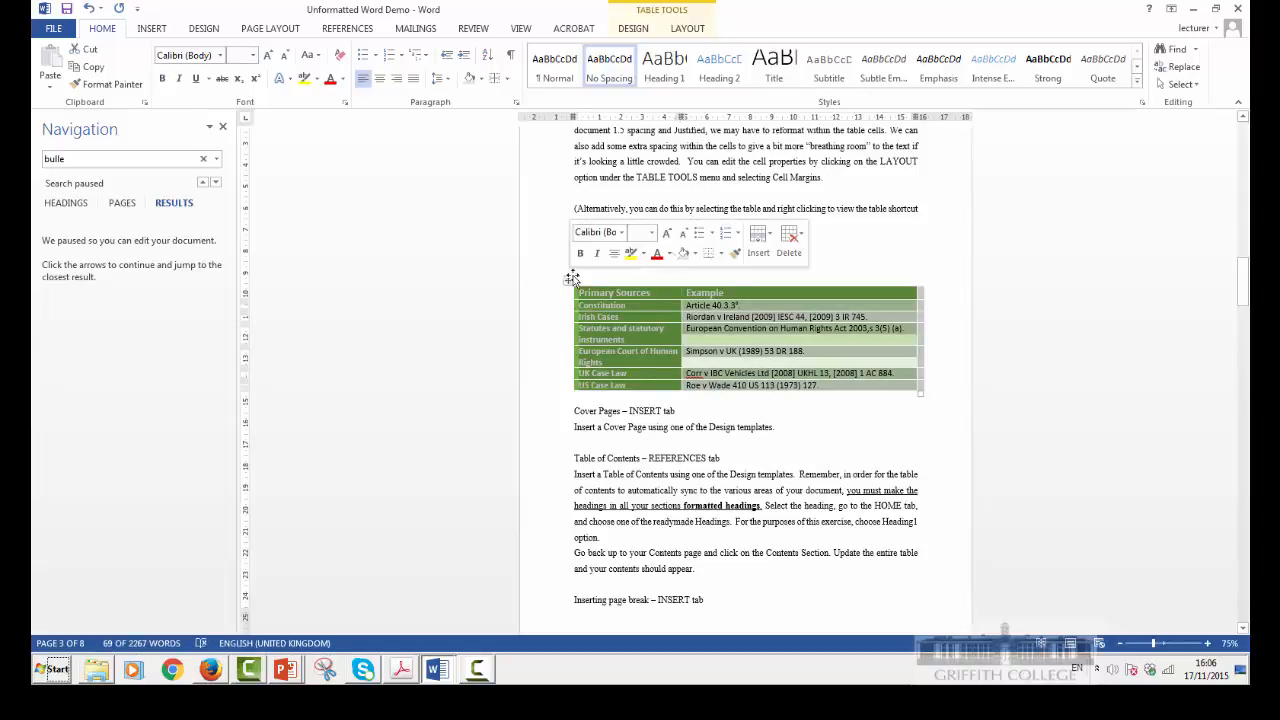
{"action": "left_click", "coordinate": [687, 29]}
{"action": "left_click", "coordinate": [869, 62]}
{"action": "left_click", "coordinate": [636, 271]}
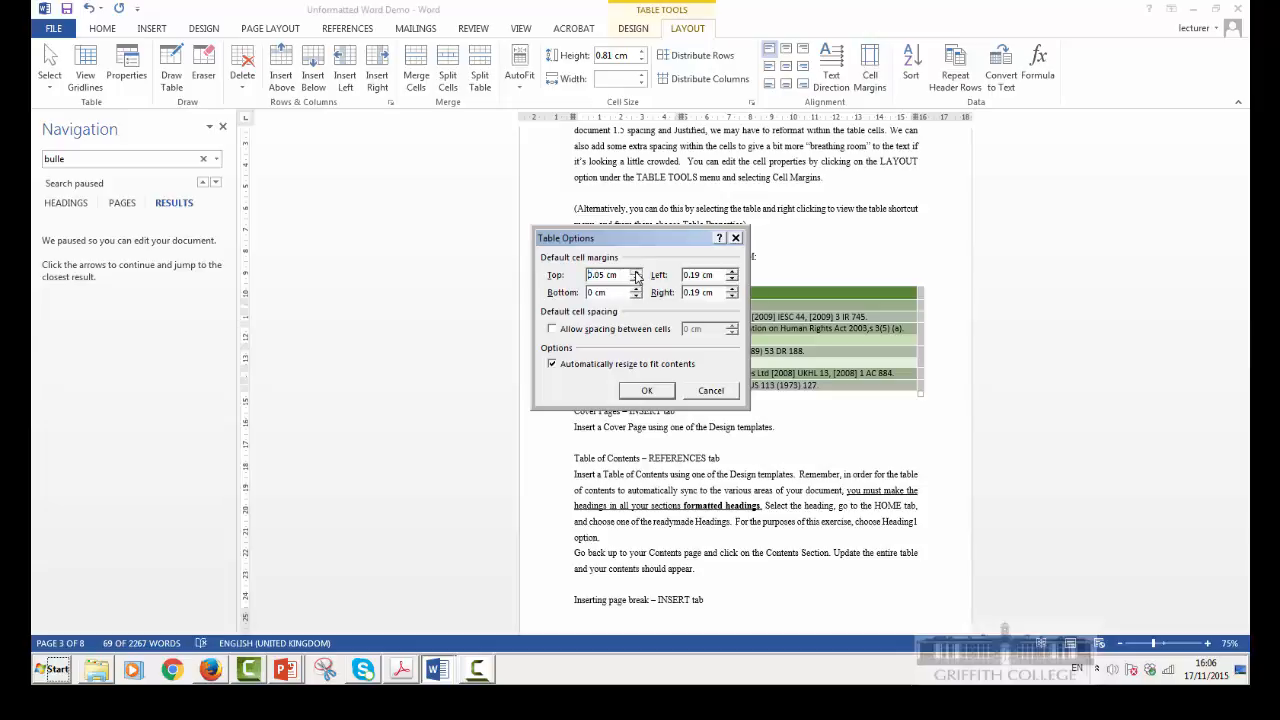
{"action": "left_click", "coordinate": [662, 398]}
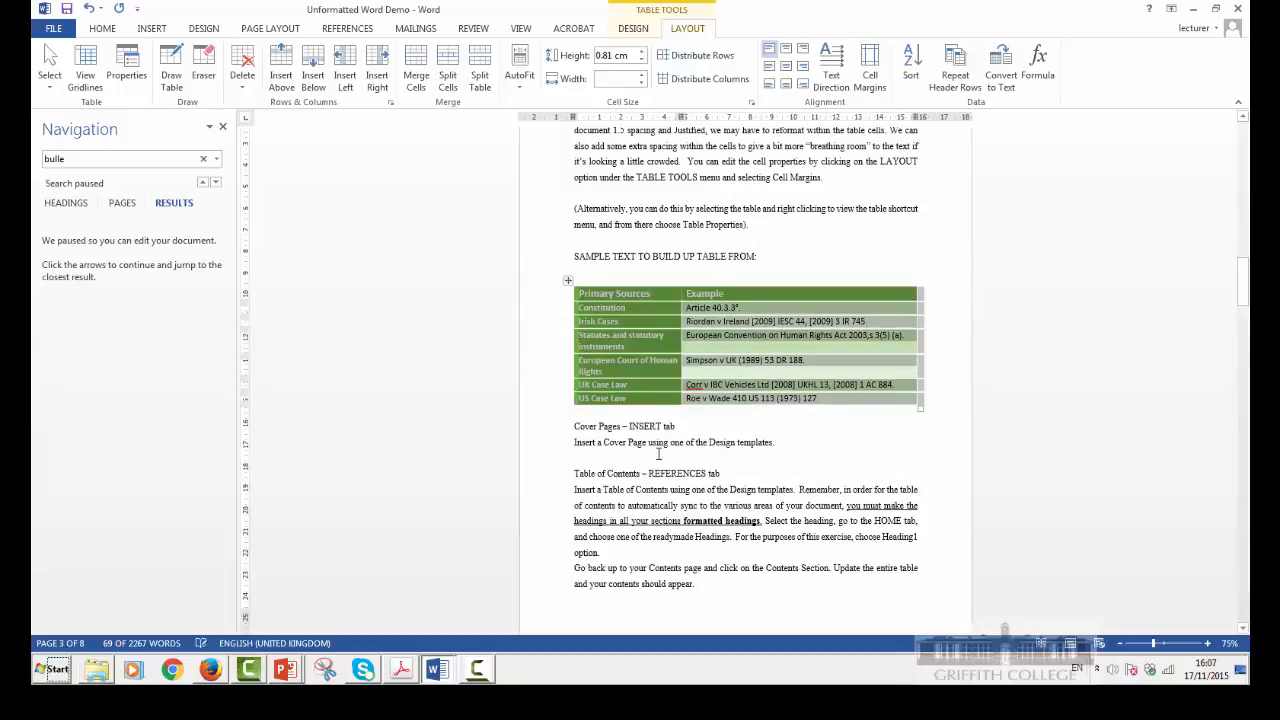
{"action": "left_click", "coordinate": [657, 452]}
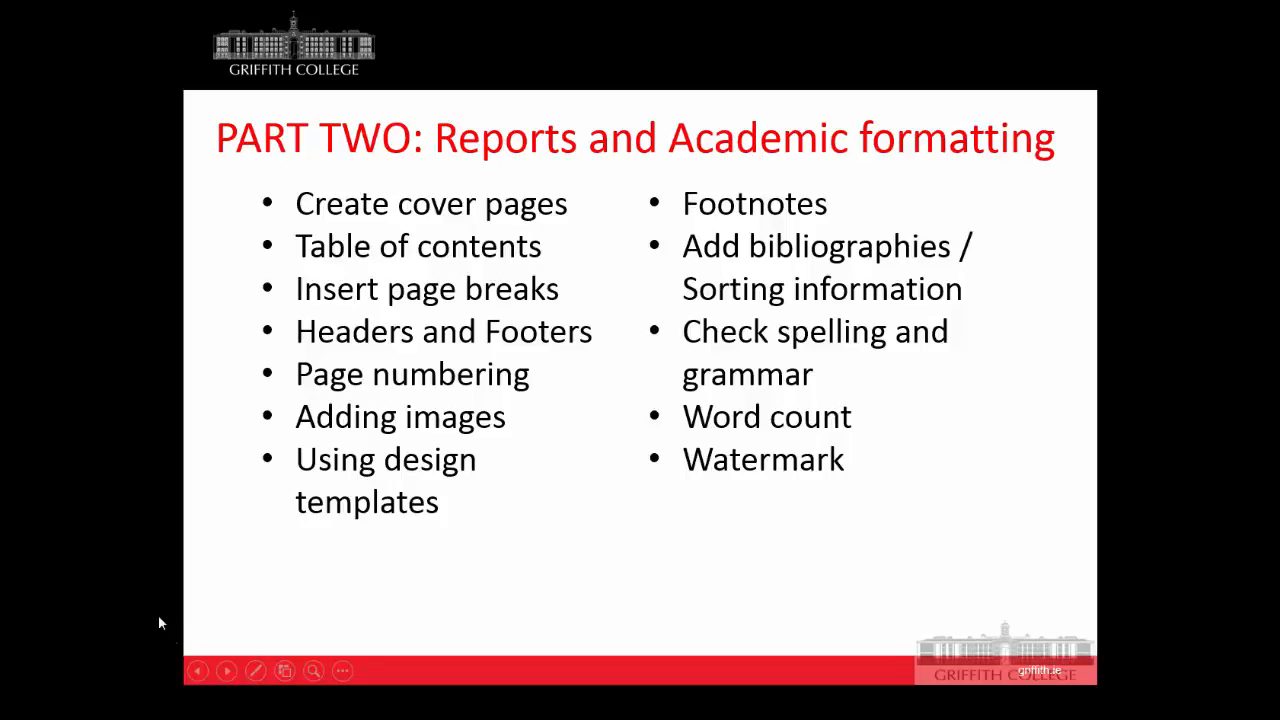
Step: Switch from the slide show to the Unformatted Word Demo document in Word and place the cursor before "Introduction" on page 1
{"action": "key", "text": "super+t"}
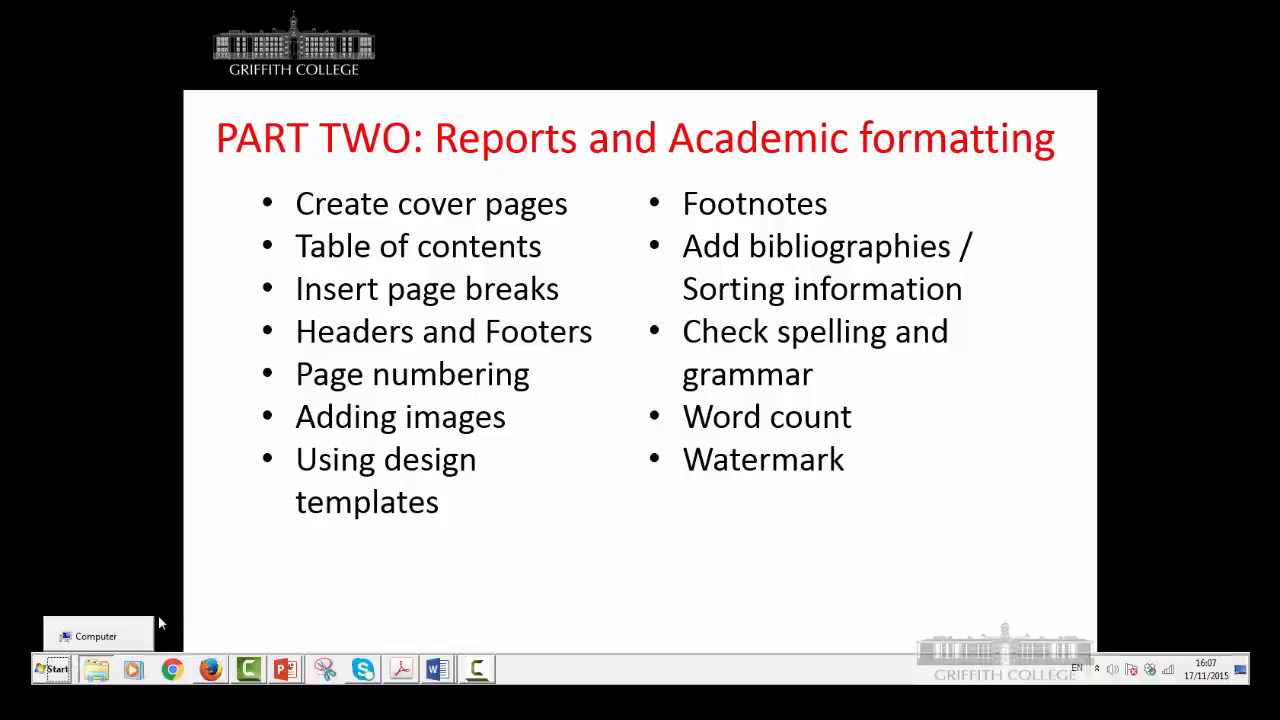
{"action": "mouse_move", "coordinate": [437, 668]}
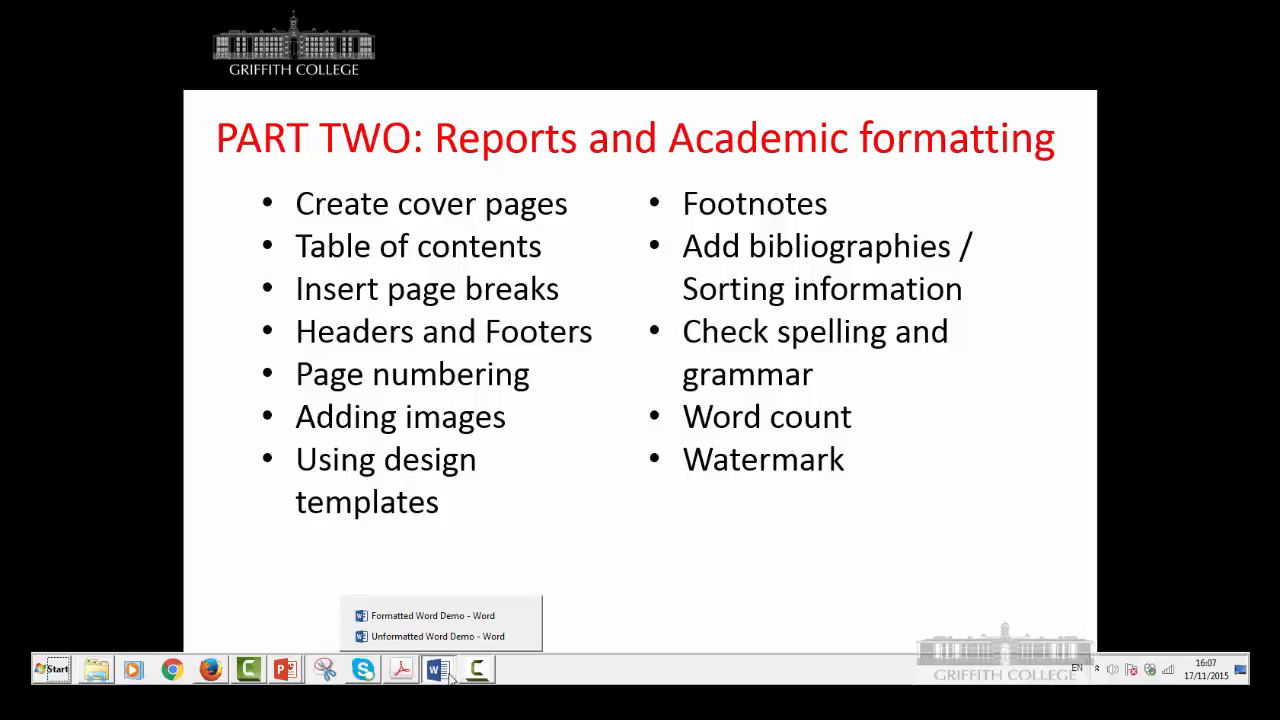
{"action": "left_click", "coordinate": [437, 636]}
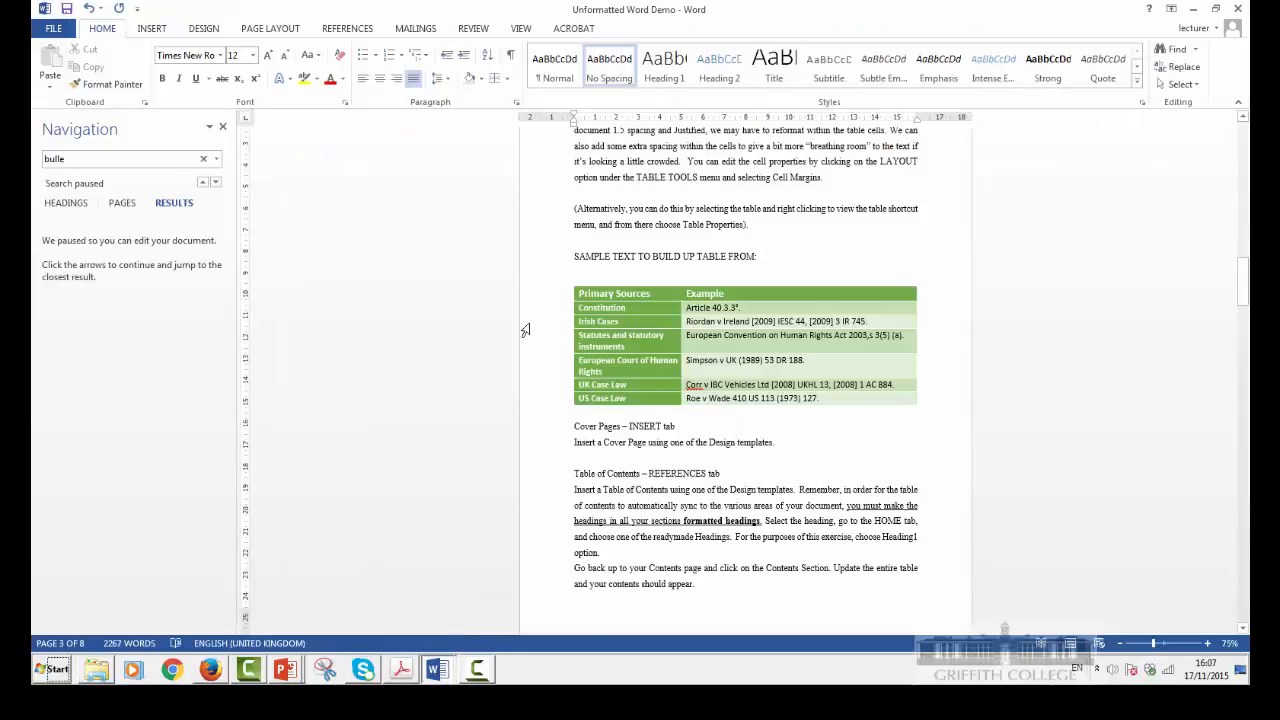
{"action": "scroll", "coordinate": [521, 331], "scroll_direction": "up", "scroll_amount": 3}
{"action": "left_click_drag", "start_coordinate": [1243, 275], "coordinate": [1243, 140]}
{"action": "left_click", "coordinate": [574, 195]}
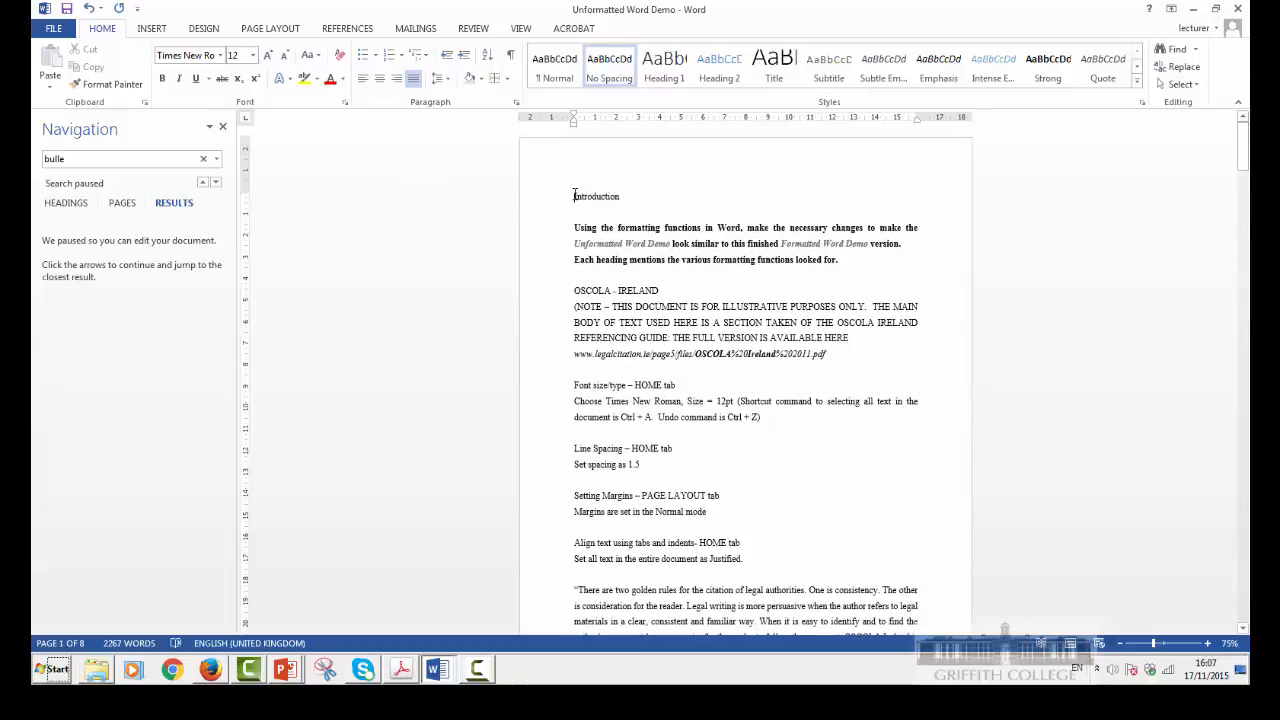
Step: Insert the built-in cover page with a large blue title block and a dark blue subtitle strip beside it
{"action": "left_click", "coordinate": [151, 30]}
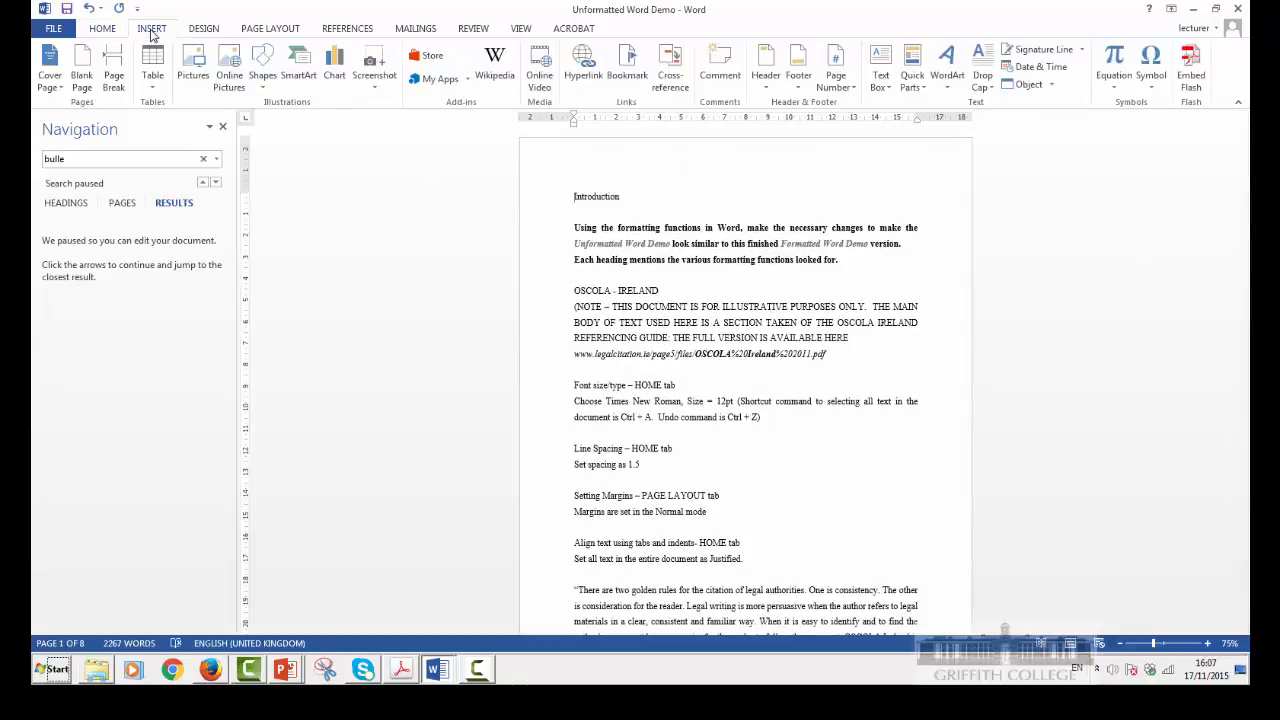
{"action": "left_click", "coordinate": [48, 82]}
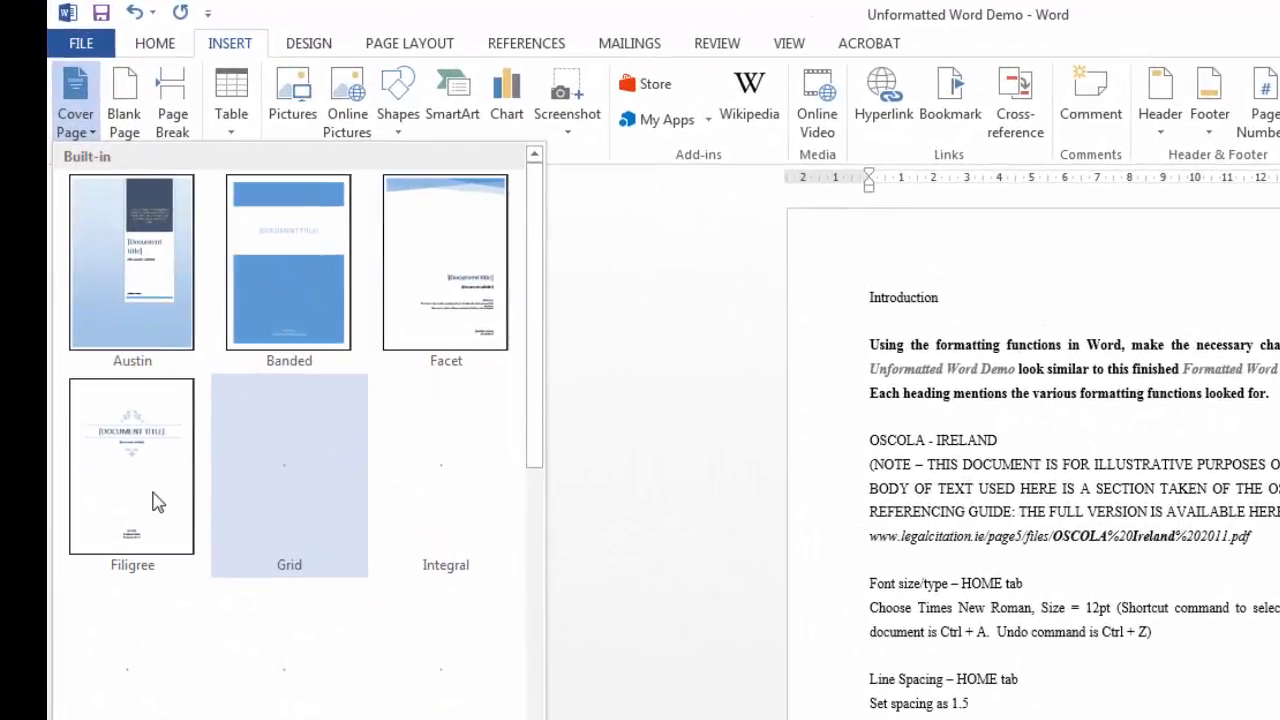
{"action": "scroll", "coordinate": [160, 494], "scroll_direction": "down", "scroll_amount": 2}
{"action": "left_click", "coordinate": [272, 352]}
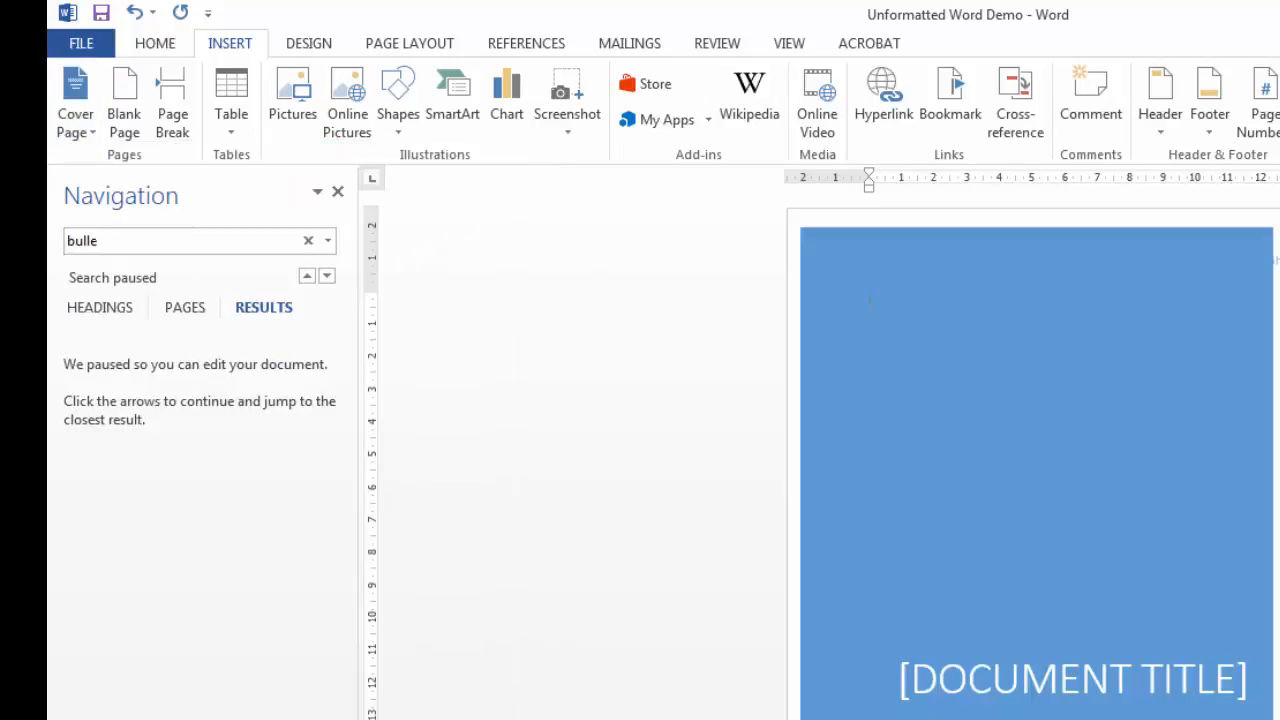
Step: Replace the document title placeholder on the cover page with "WORD DEMO"
{"action": "left_click", "coordinate": [1159, 662]}
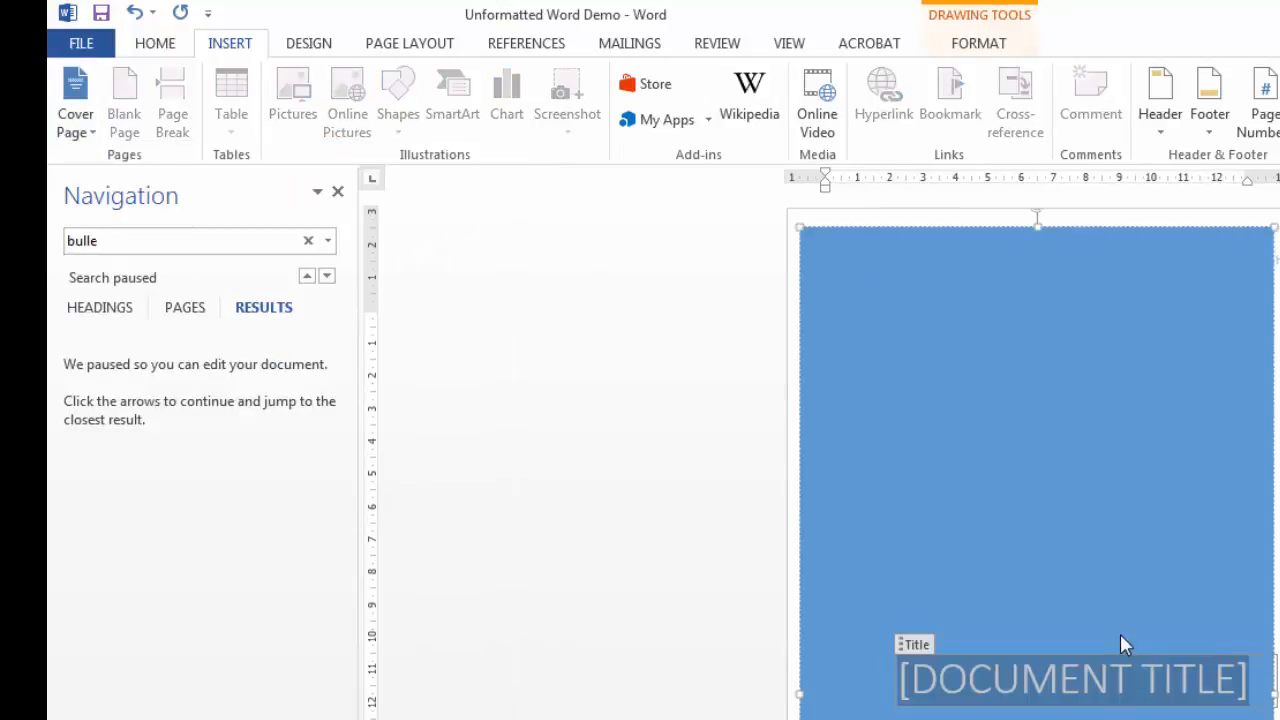
{"action": "type", "text": "WOR"}
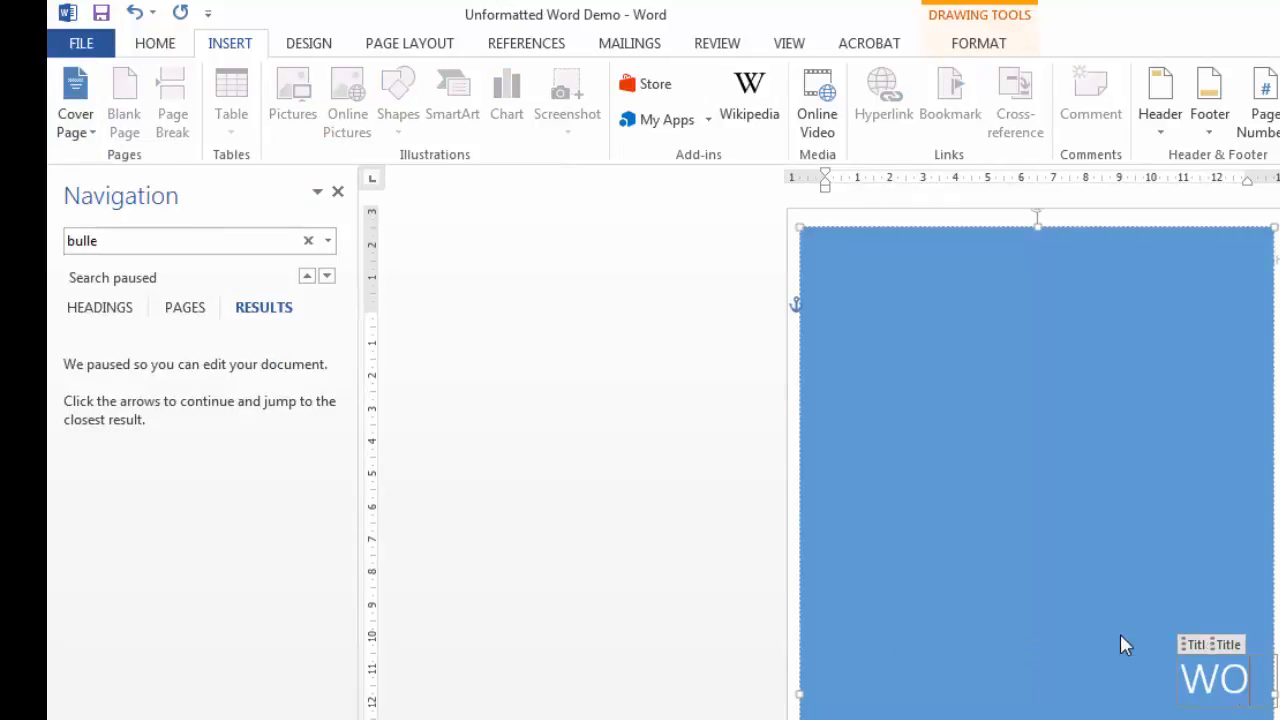
{"action": "type", "text": "D DEMO"}
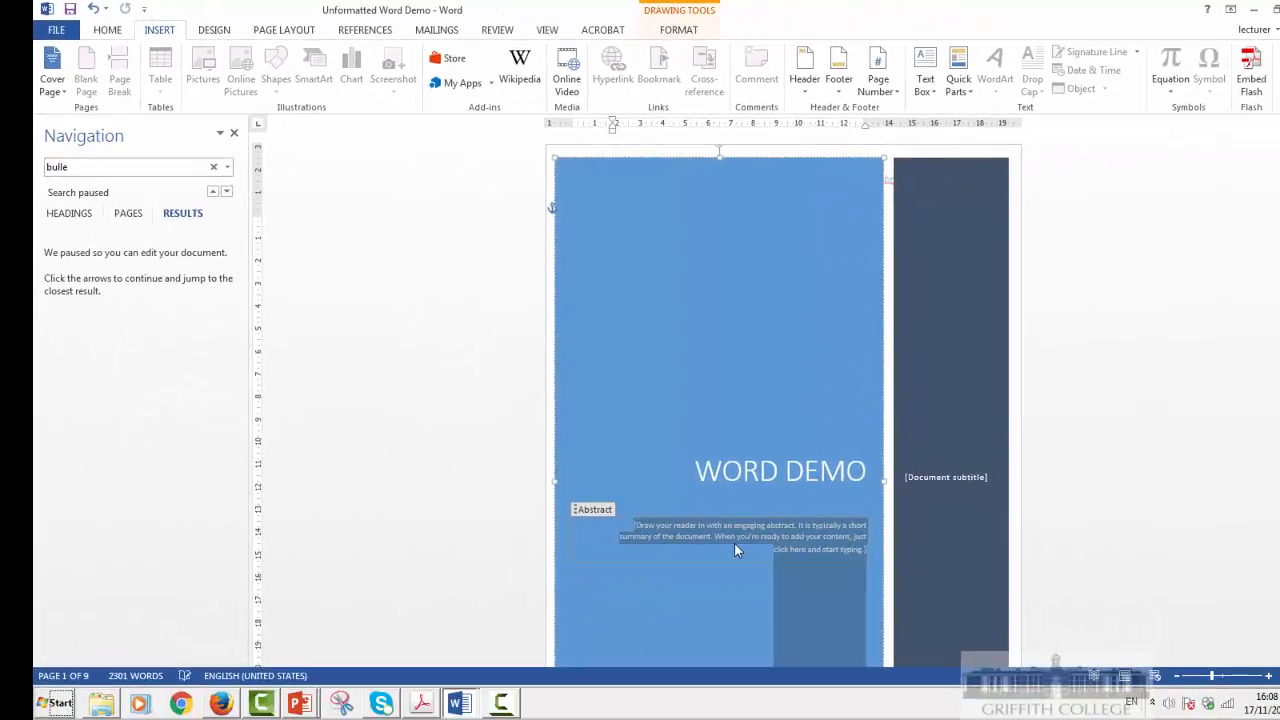
Step: Replace the abstract placeholder on the cover page with "Use this document when working on formatting your next report"
{"action": "key", "text": "Delete"}
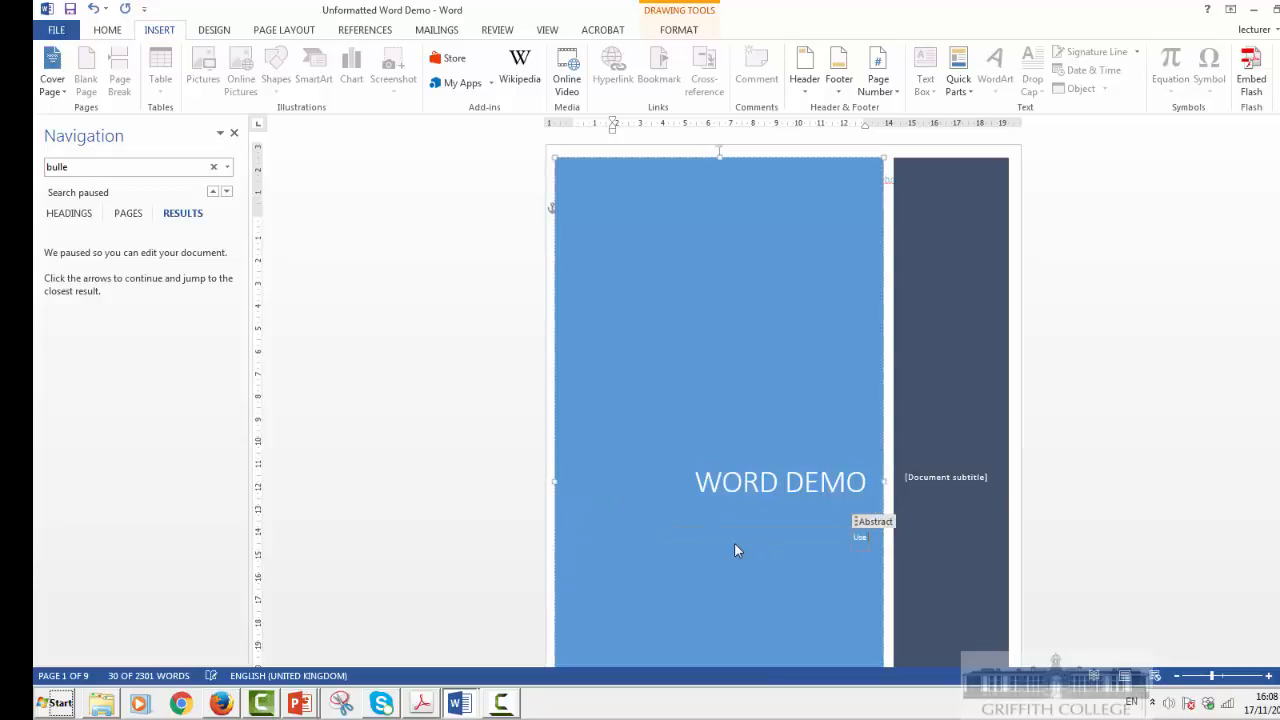
{"action": "type", "text": "Use this document to"}
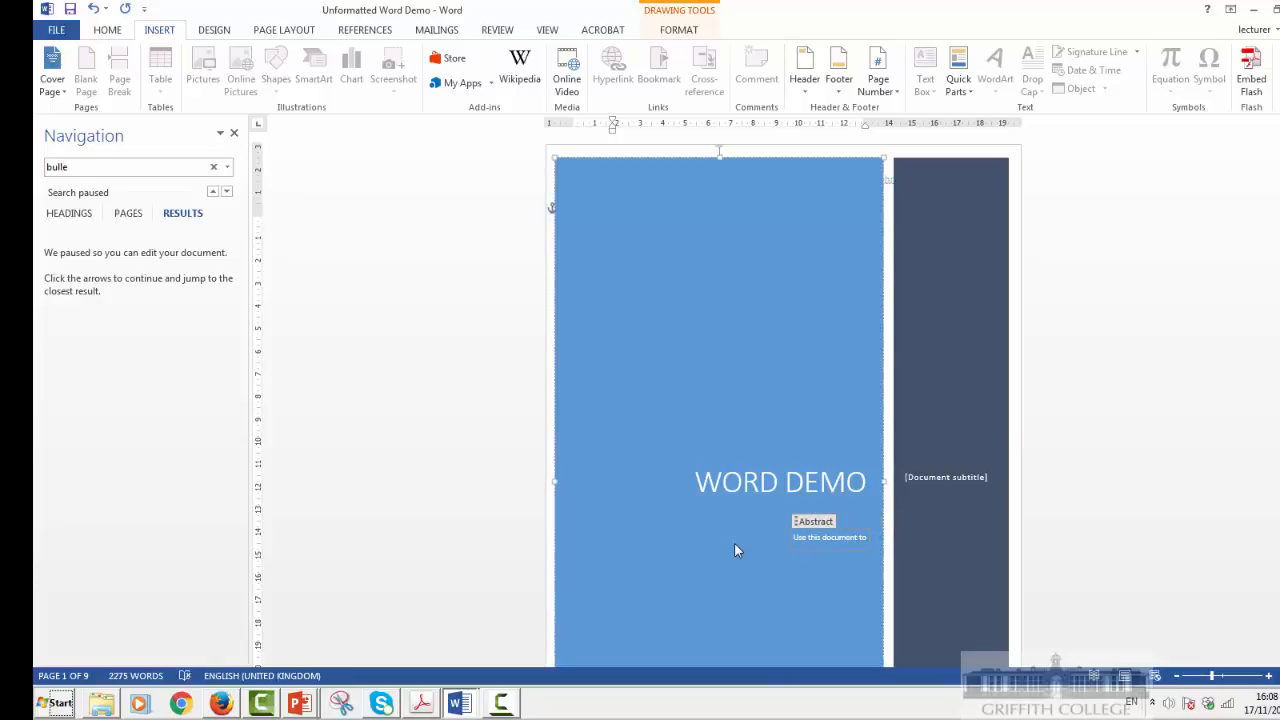
{"action": "key", "text": "BackSpace"}
{"action": "key", "text": "BackSpace"}
{"action": "type", "text": "when worki"}
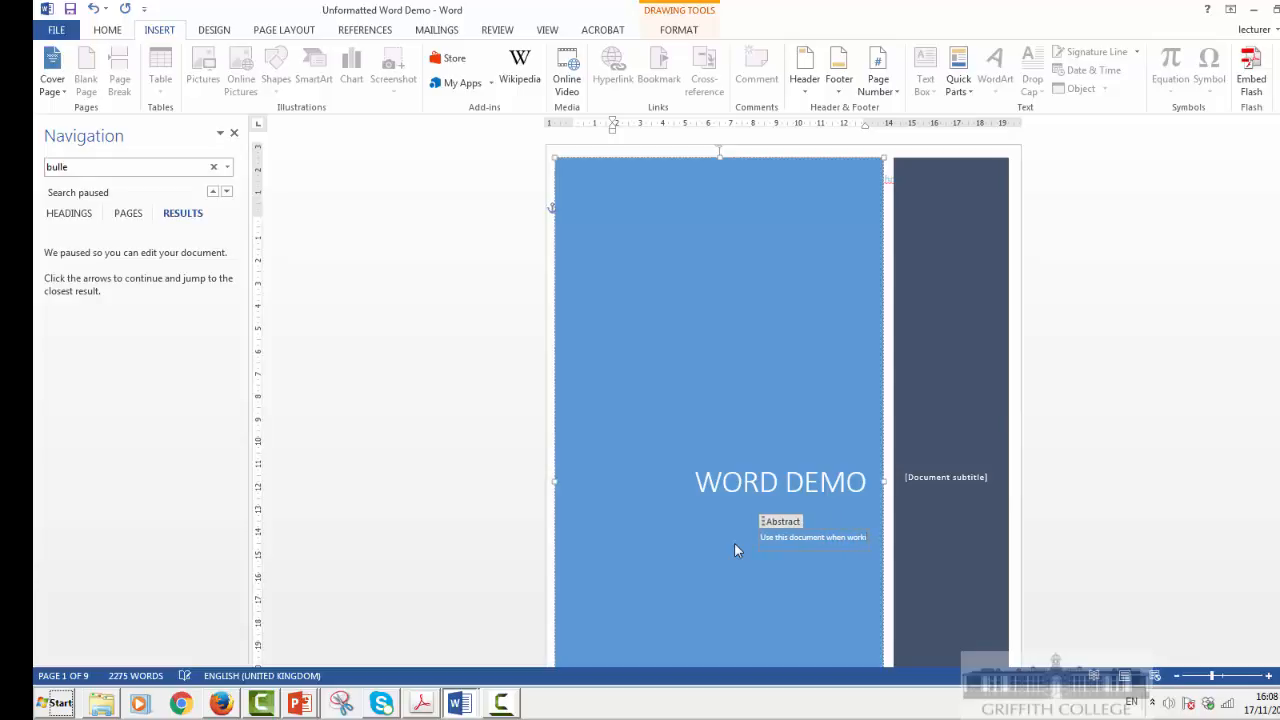
{"action": "type", "text": "ng on for"}
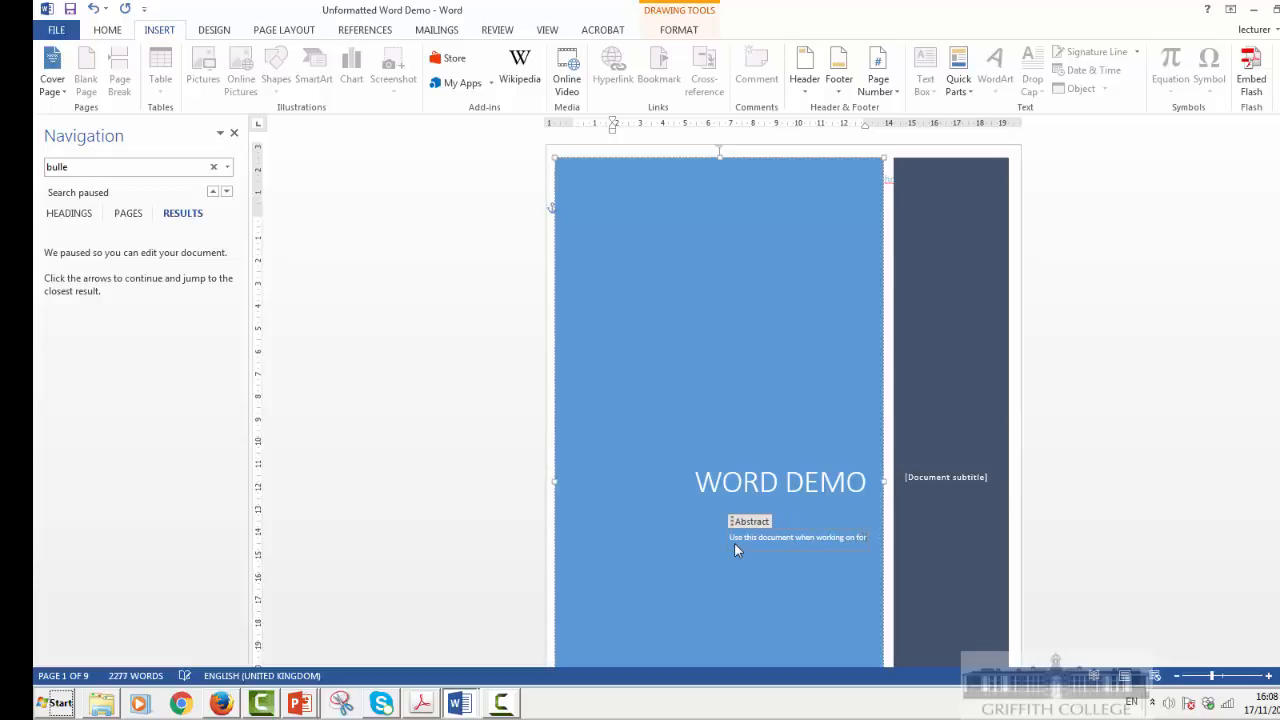
{"action": "type", "text": "matting your next"}
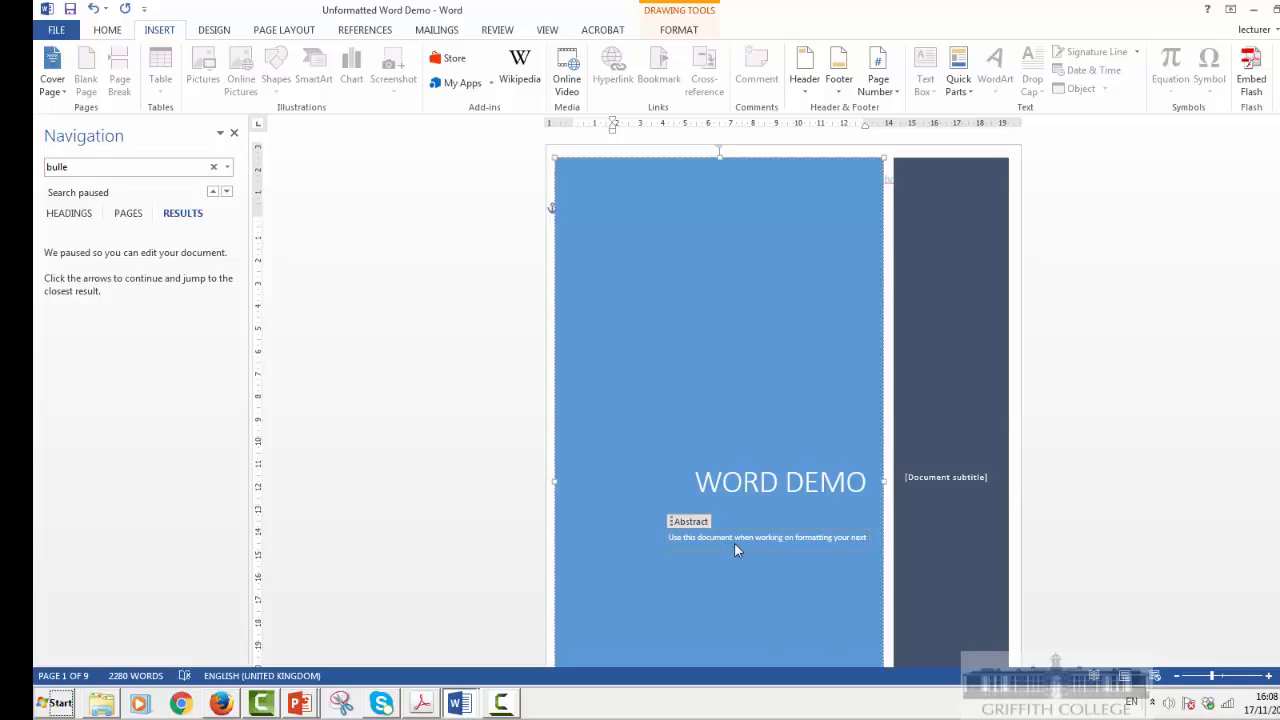
{"action": "type", "text": " report"}
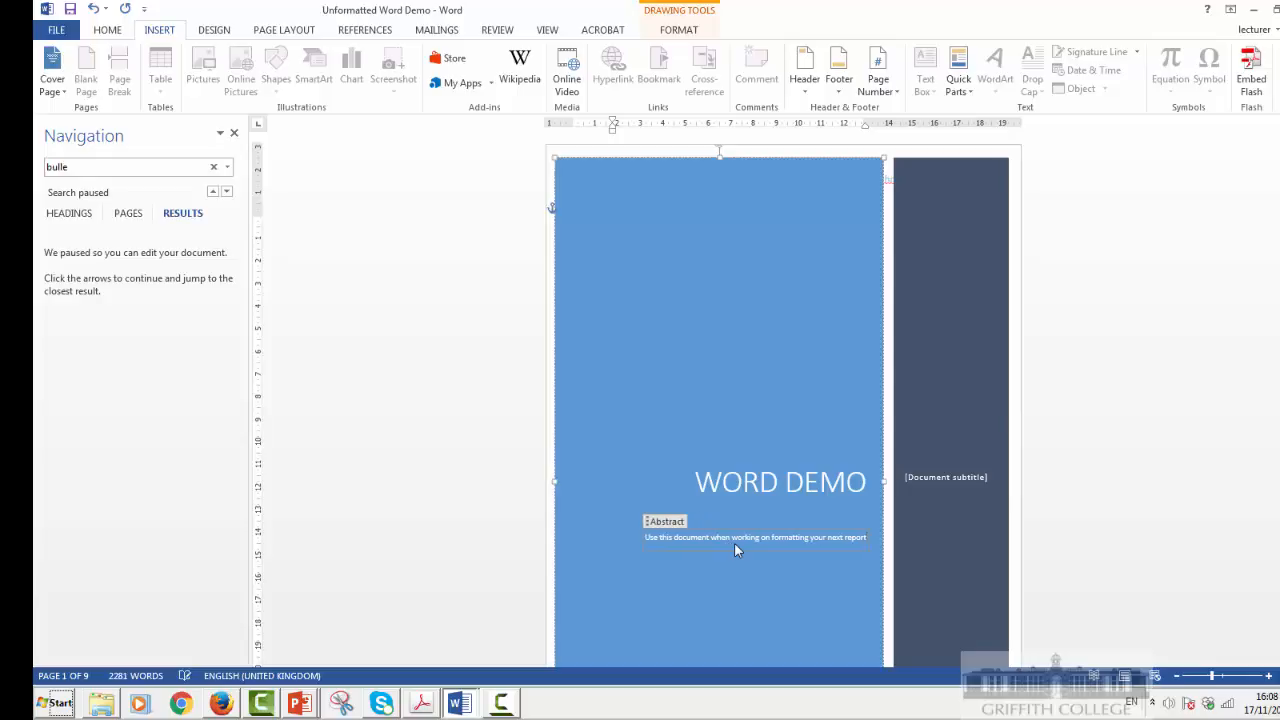
Step: Set the font size of the cover page abstract to 14
{"action": "triple_click", "coordinate": [670, 537]}
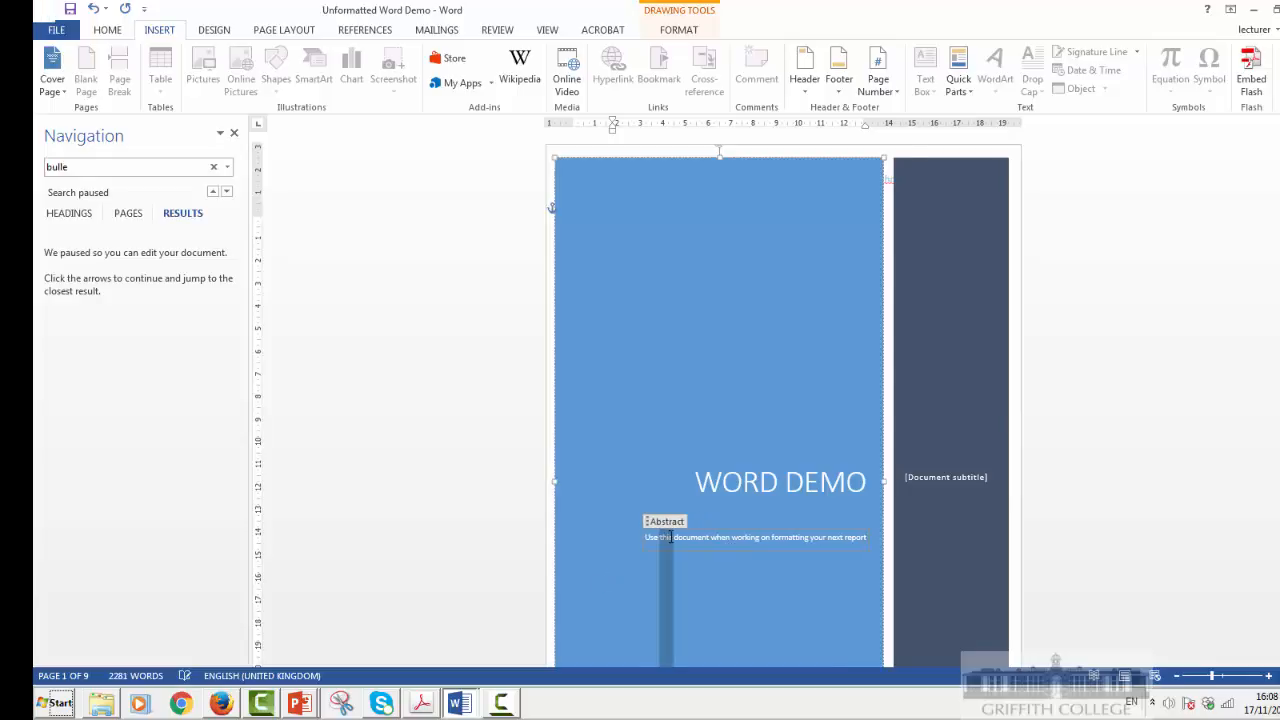
{"action": "left_click", "coordinate": [107, 30]}
{"action": "left_click", "coordinate": [267, 58]}
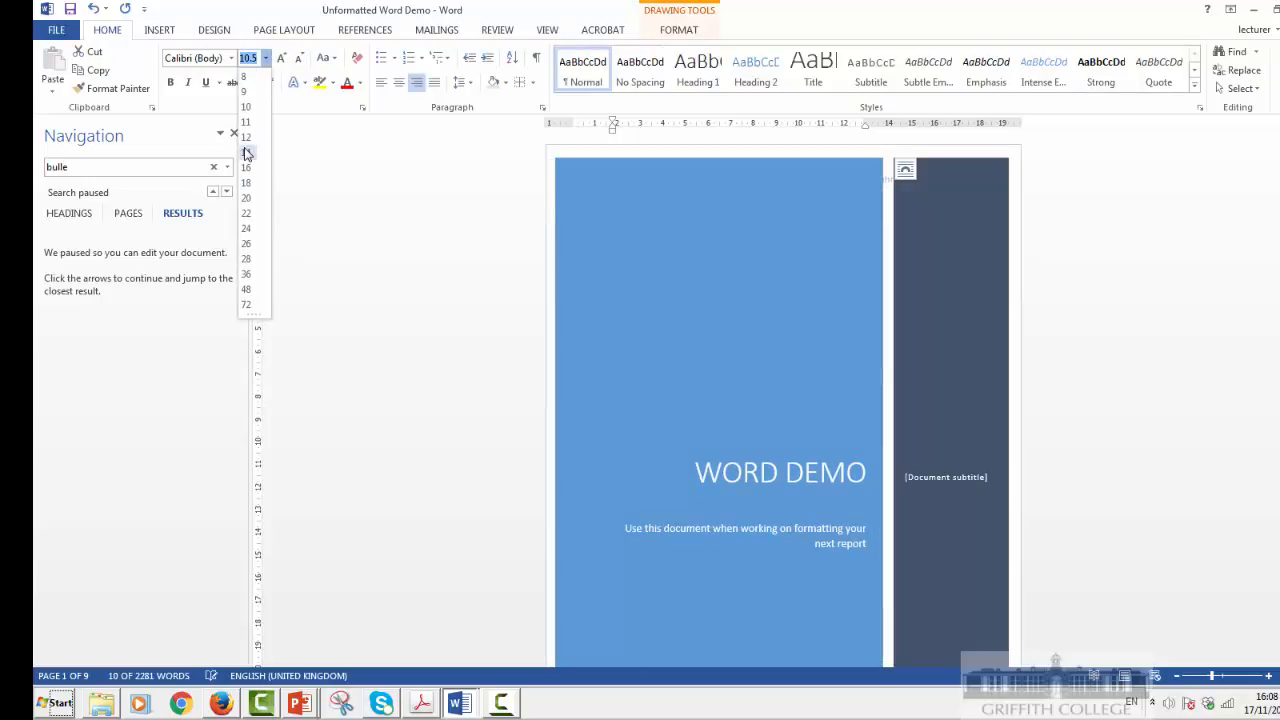
{"action": "left_click", "coordinate": [246, 152]}
Step: Replace the document subtitle placeholder on the cover page with "IT SKILLS" and set its font size to 18
{"action": "left_click", "coordinate": [969, 477]}
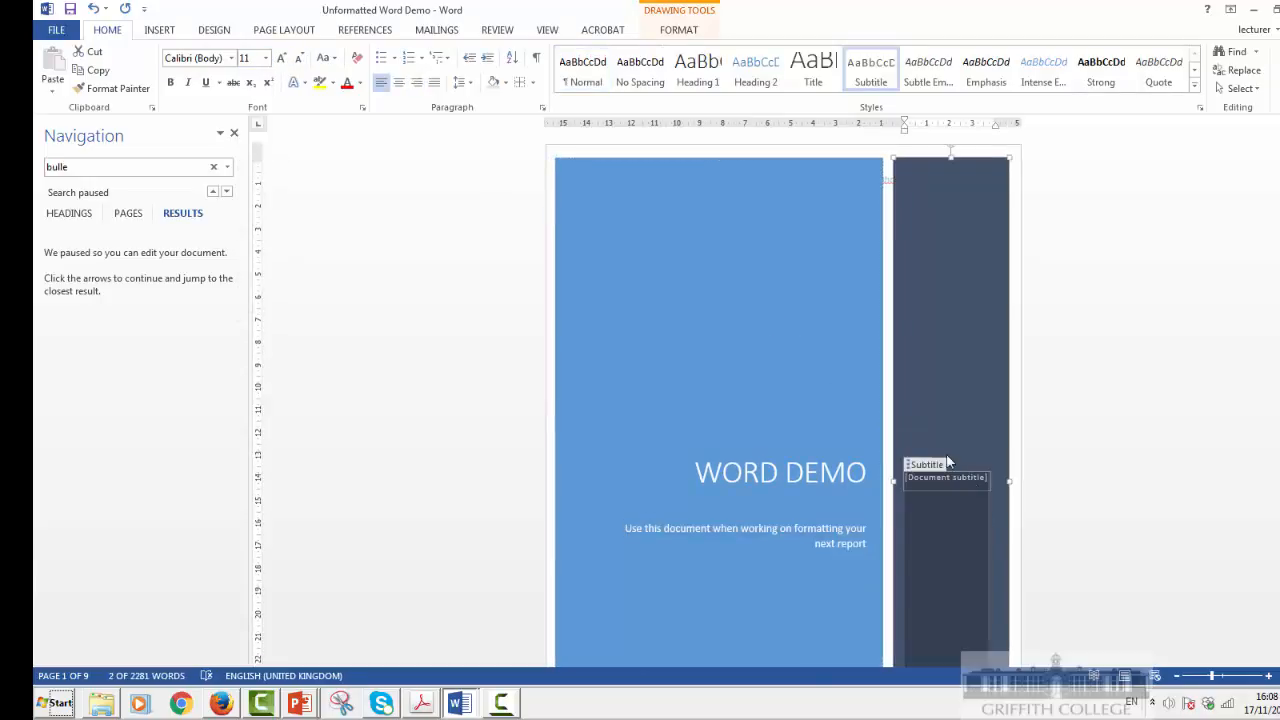
{"action": "key", "text": "Delete"}
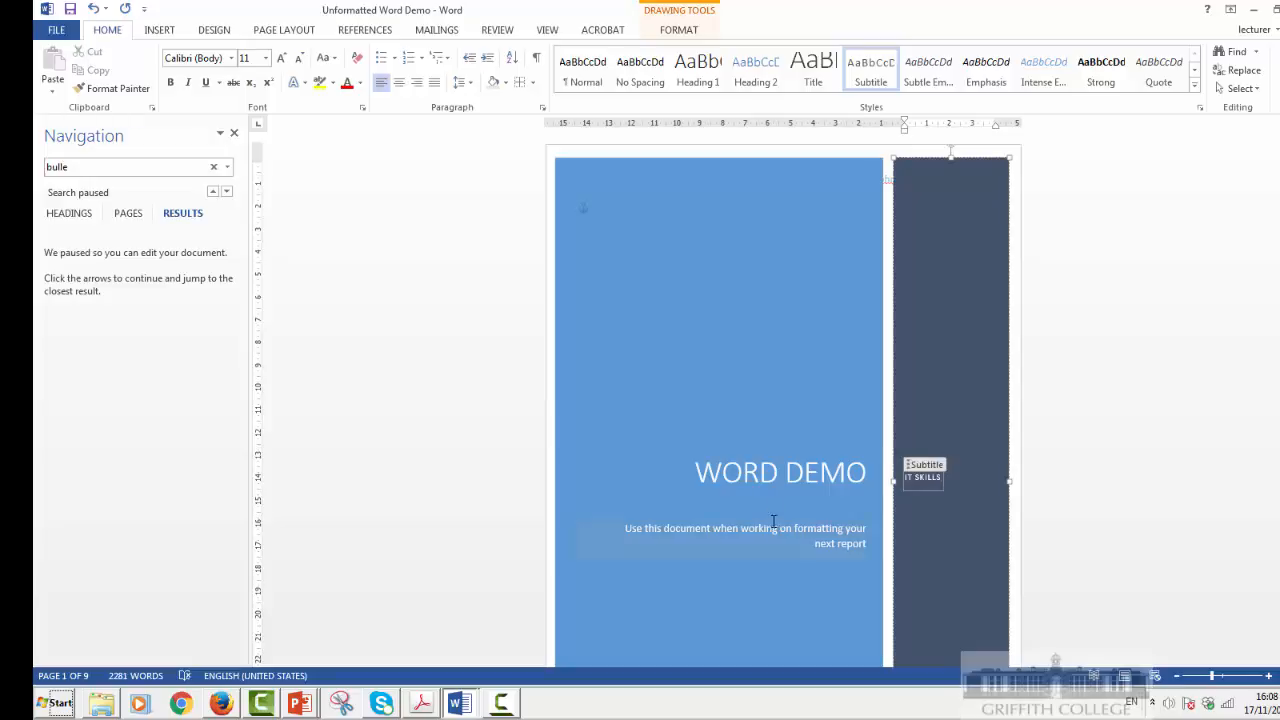
{"action": "triple_click", "coordinate": [909, 475]}
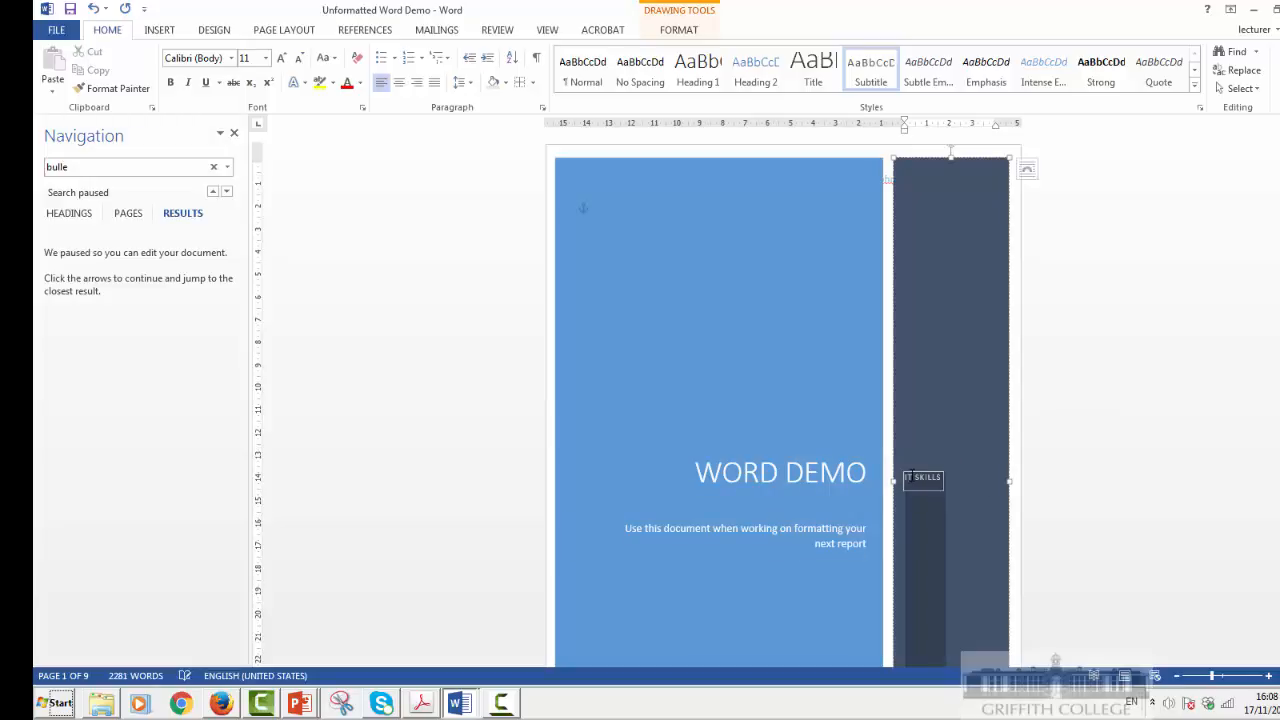
{"action": "left_click", "coordinate": [265, 58]}
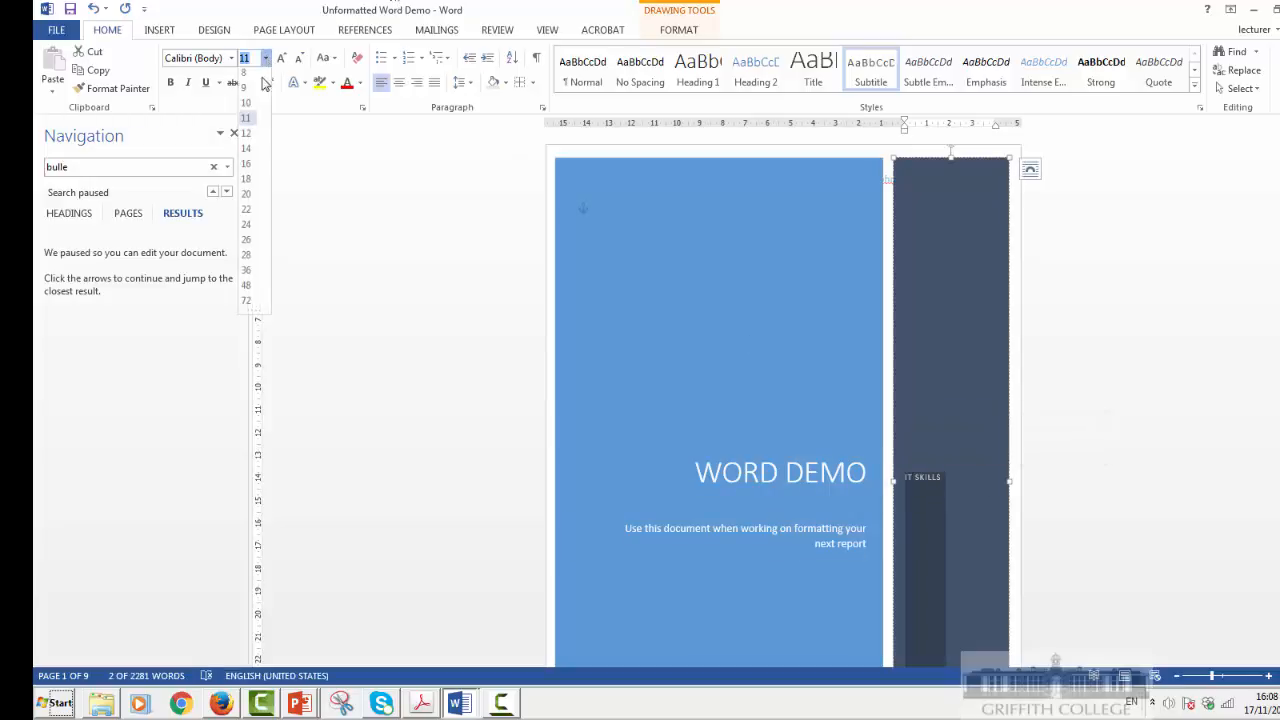
{"action": "left_click", "coordinate": [250, 183]}
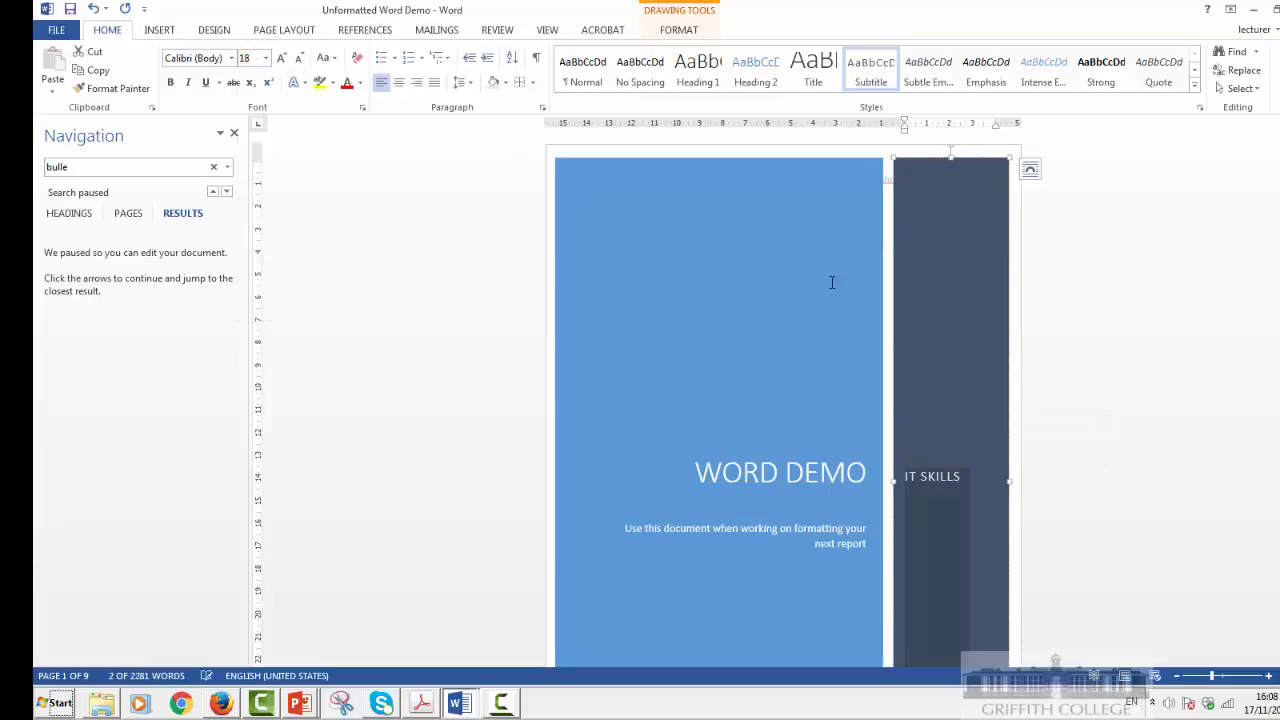
Step: Hide the Navigation pane and insert the Automatic Table 1 table of contents before "Introduction" on page 2
{"action": "scroll", "coordinate": [600, 420], "scroll_direction": "down", "scroll_amount": 5}
{"action": "scroll", "coordinate": [717, 551], "scroll_direction": "up", "scroll_amount": 5}
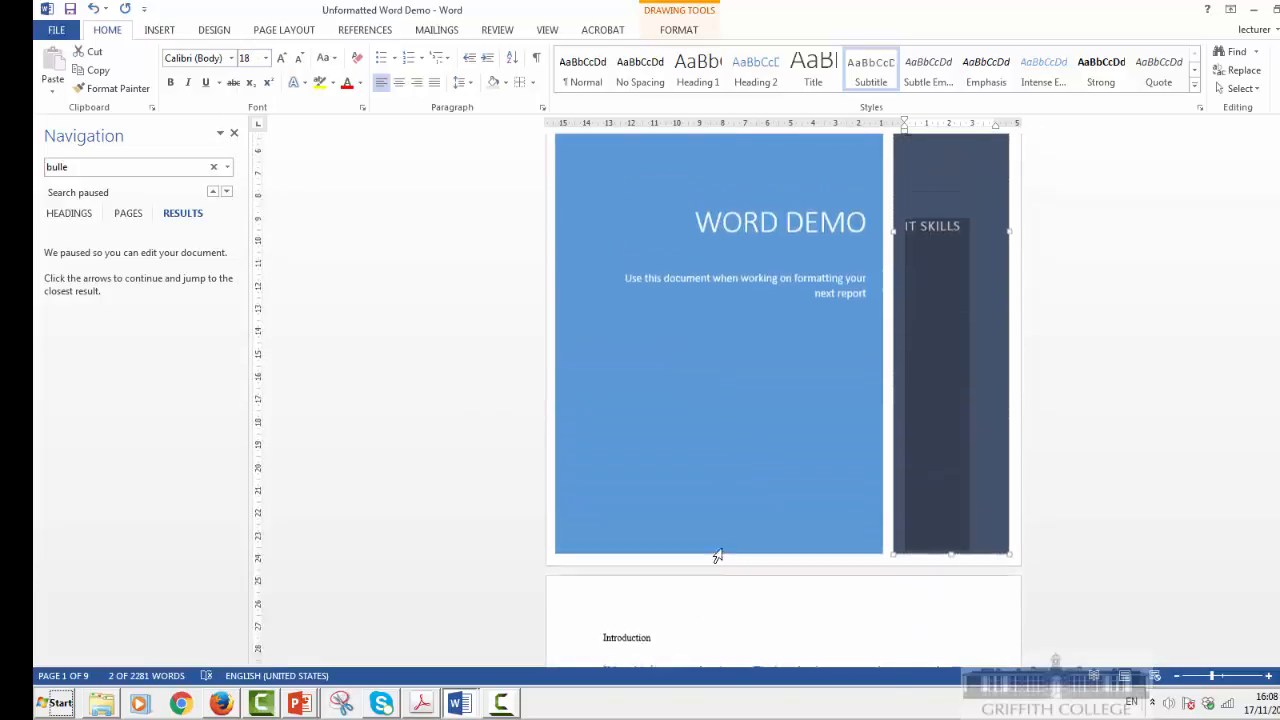
{"action": "scroll", "coordinate": [708, 530], "scroll_direction": "down", "scroll_amount": 3}
{"action": "scroll", "coordinate": [708, 530], "scroll_direction": "down", "scroll_amount": 1}
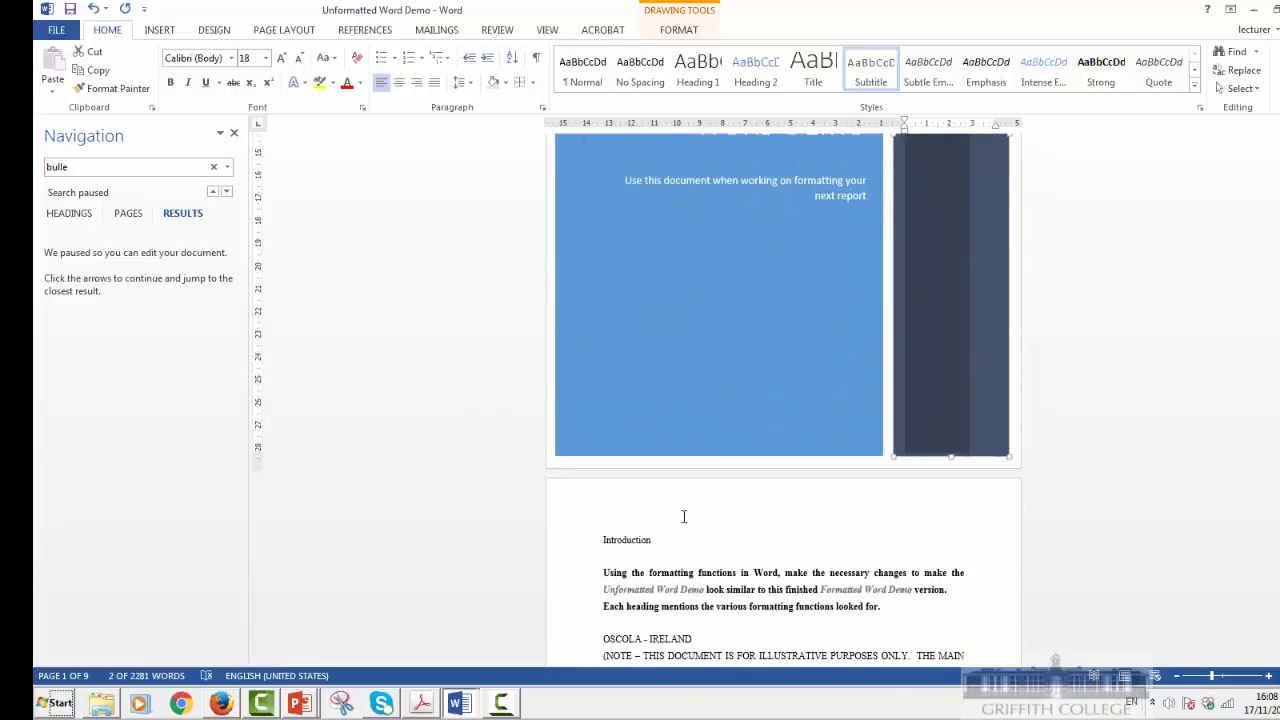
{"action": "left_click", "coordinate": [234, 133]}
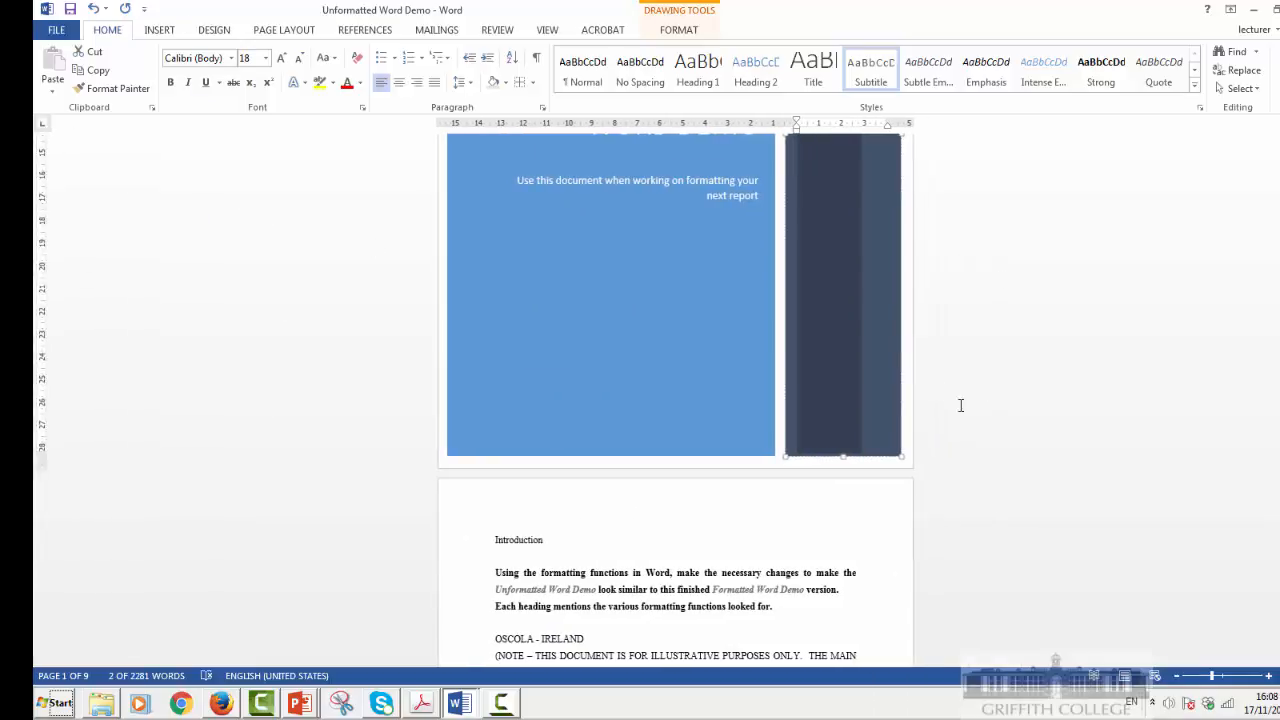
{"action": "left_click", "coordinate": [492, 539]}
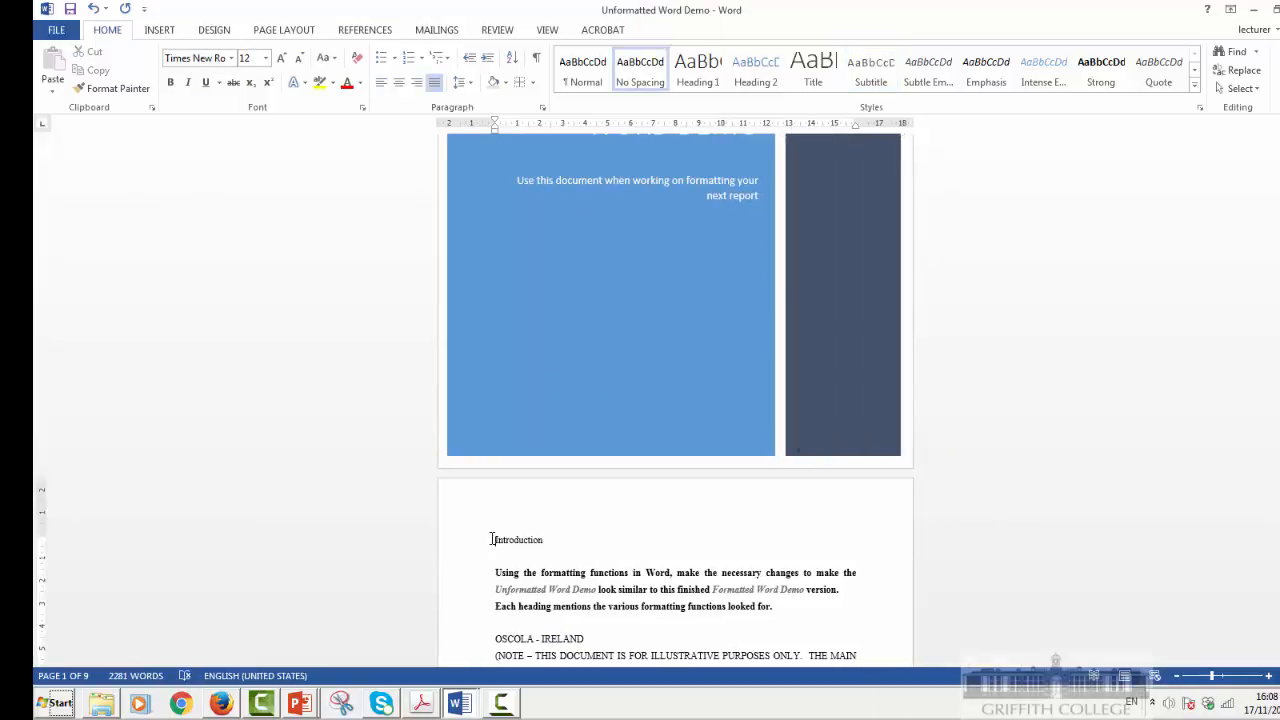
{"action": "left_click", "coordinate": [356, 30]}
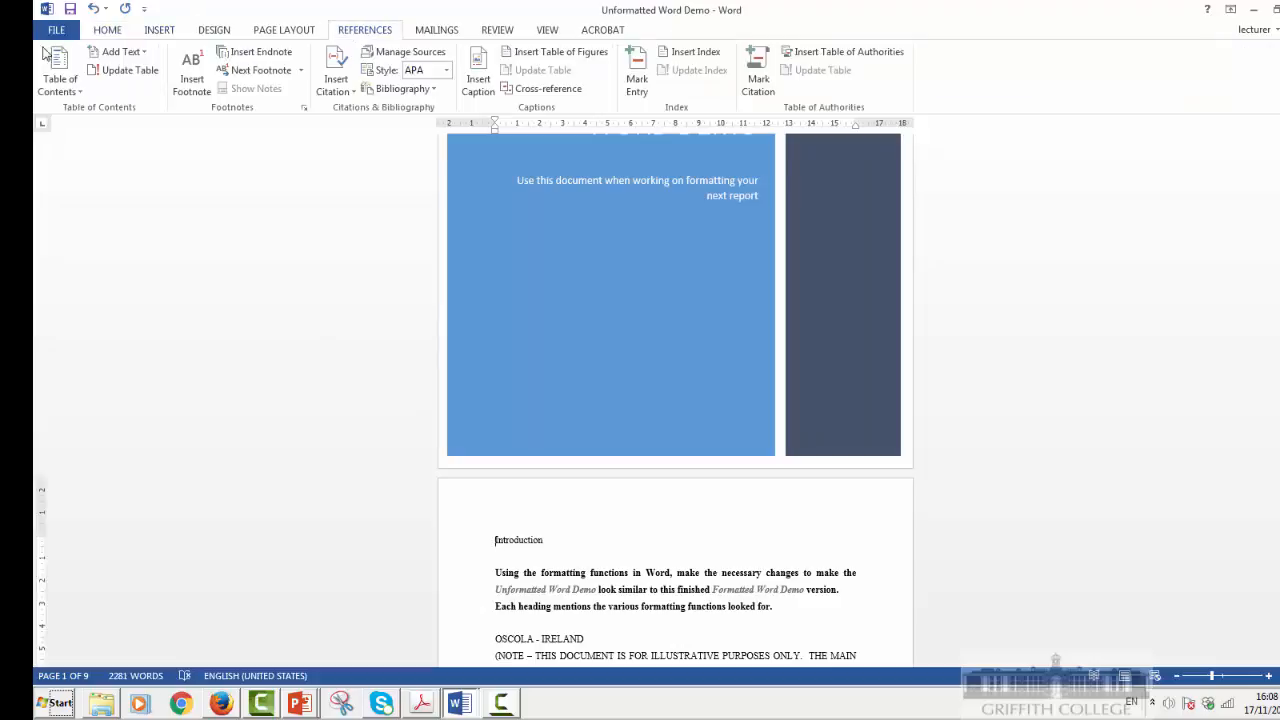
{"action": "left_click", "coordinate": [57, 88]}
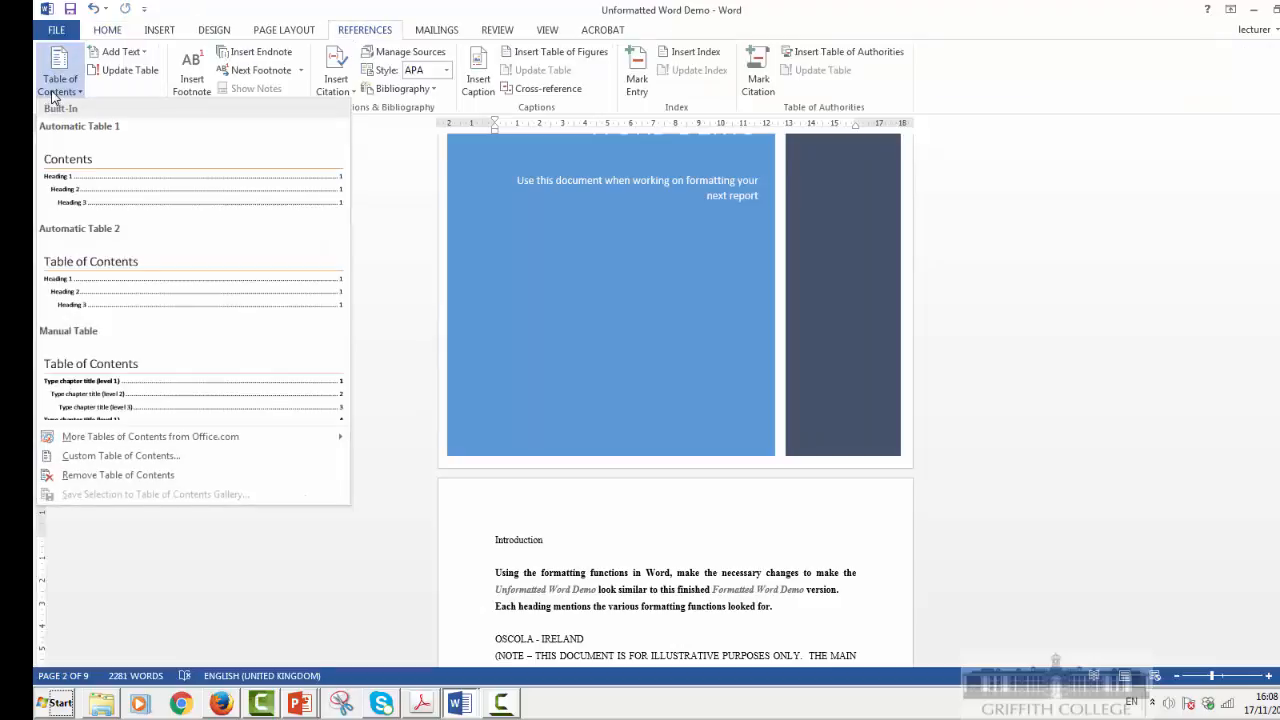
{"action": "left_click", "coordinate": [62, 165]}
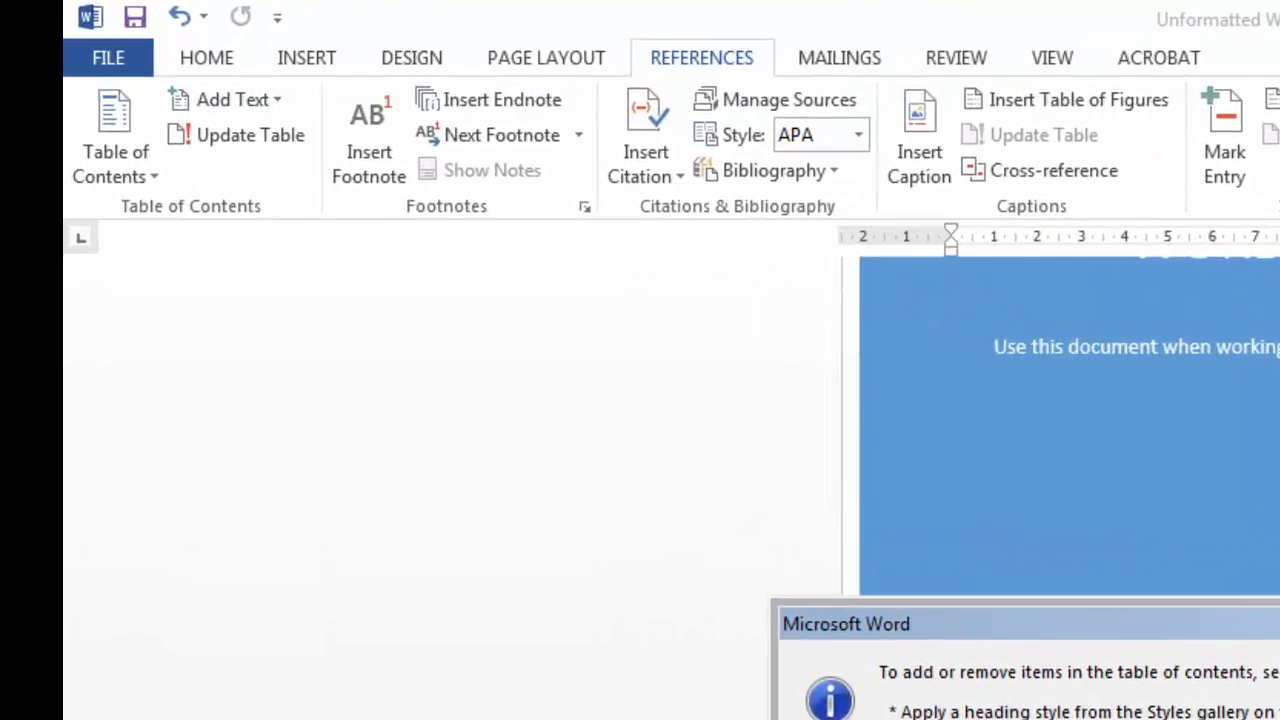
{"action": "left_click", "coordinate": [640, 402]}
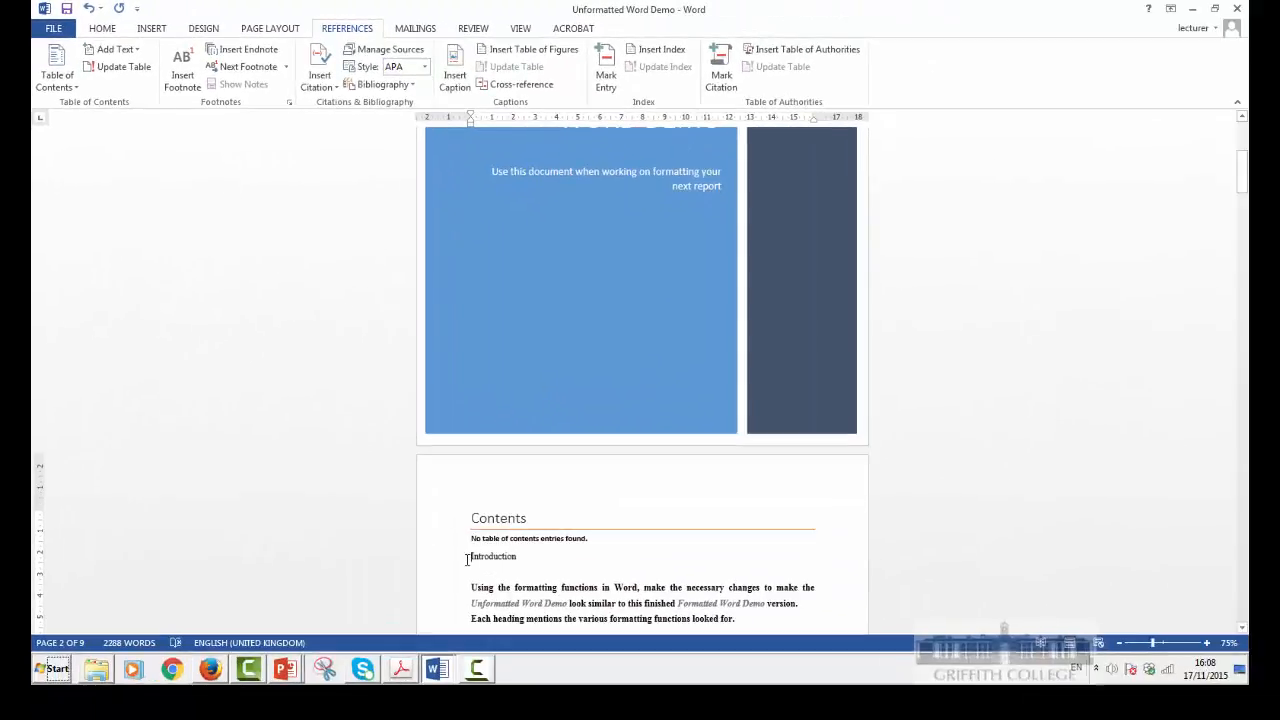
Step: Insert a blank line and a page break between the table of contents and "Introduction"
{"action": "left_click", "coordinate": [467, 557]}
{"action": "key", "text": "Return"}
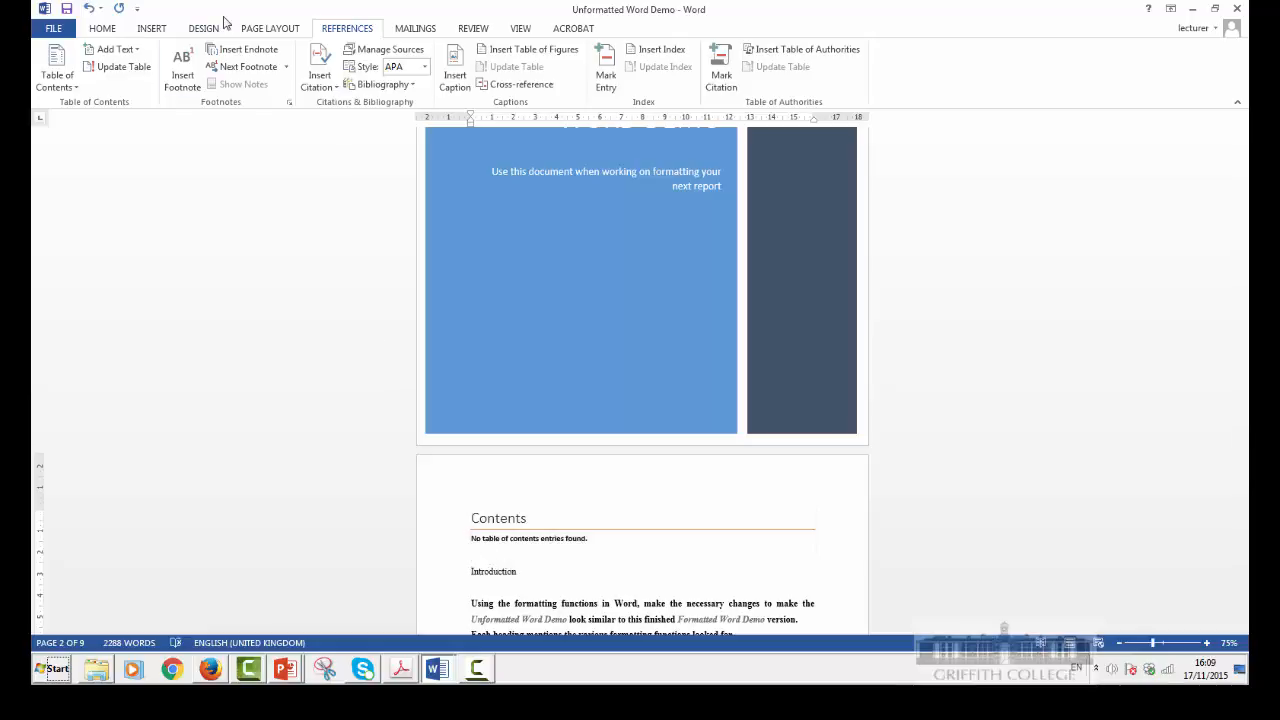
{"action": "left_click", "coordinate": [153, 30]}
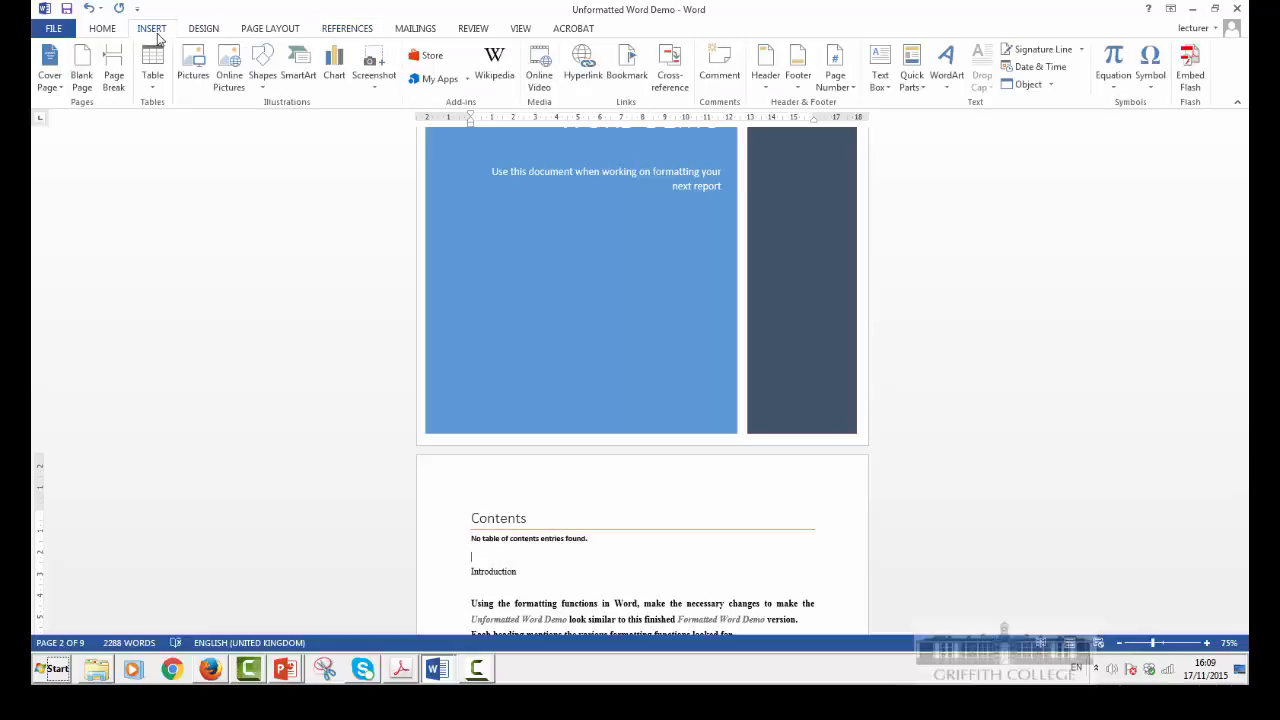
{"action": "left_click", "coordinate": [104, 87]}
{"action": "scroll", "coordinate": [560, 571], "scroll_direction": "up", "scroll_amount": 5}
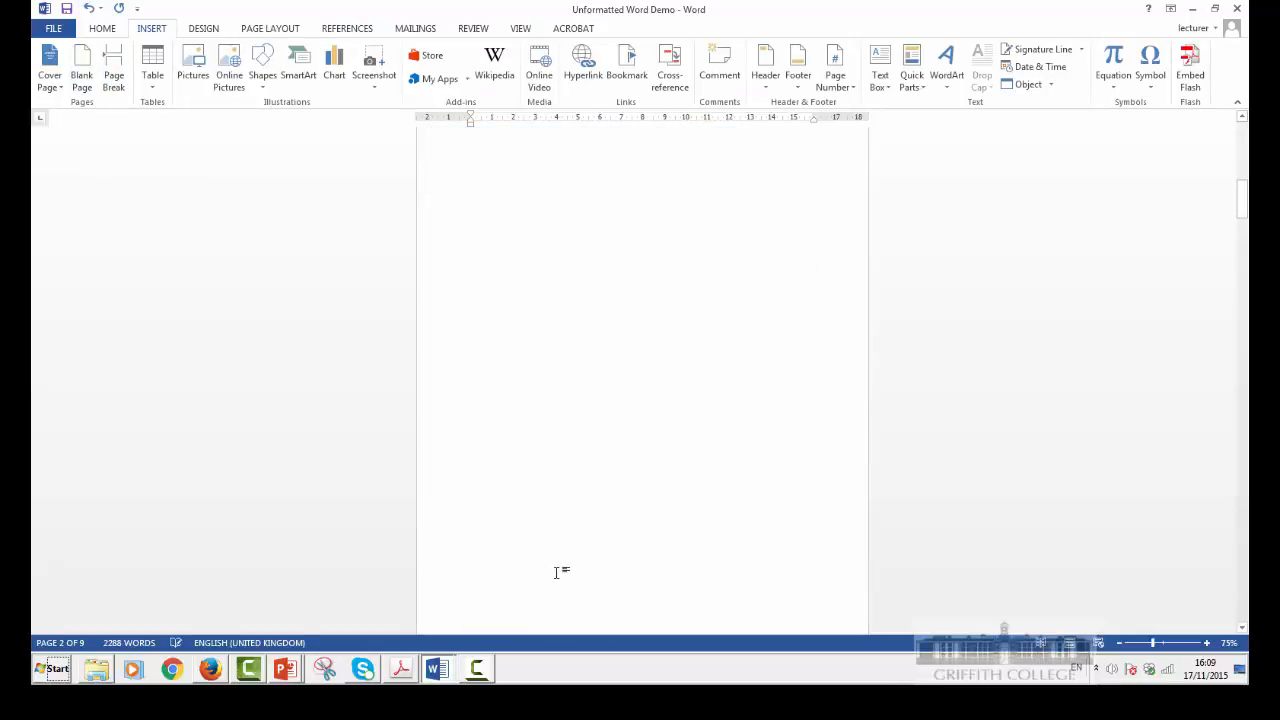
{"action": "left_click", "coordinate": [549, 444]}
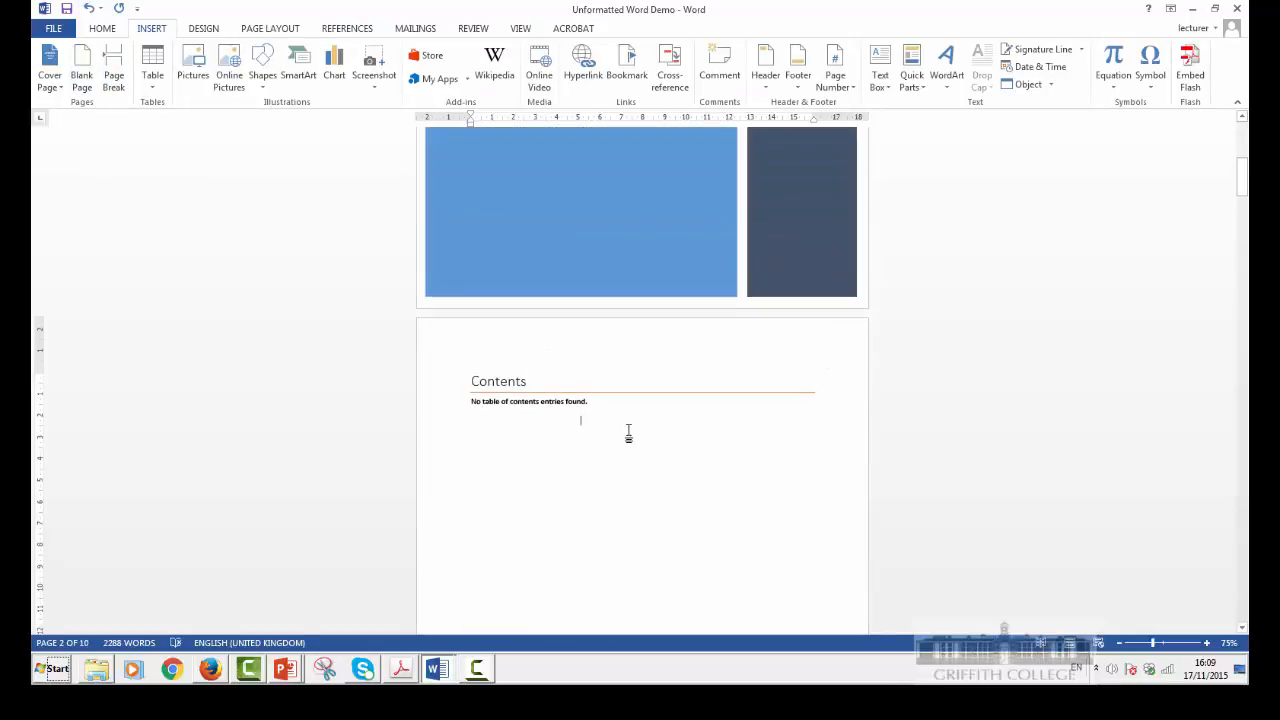
{"action": "scroll", "coordinate": [569, 465], "scroll_direction": "down", "scroll_amount": 6}
{"action": "scroll", "coordinate": [574, 457], "scroll_direction": "up", "scroll_amount": 2}
{"action": "left_click_drag", "start_coordinate": [554, 237], "coordinate": [571, 528]}
{"action": "key", "text": "Delete"}
Step: Apply the Heading 1 style to the "Introduction" and "OSCOLA - IRELAND" lines on page 3
{"action": "scroll", "coordinate": [574, 508], "scroll_direction": "down", "scroll_amount": 3}
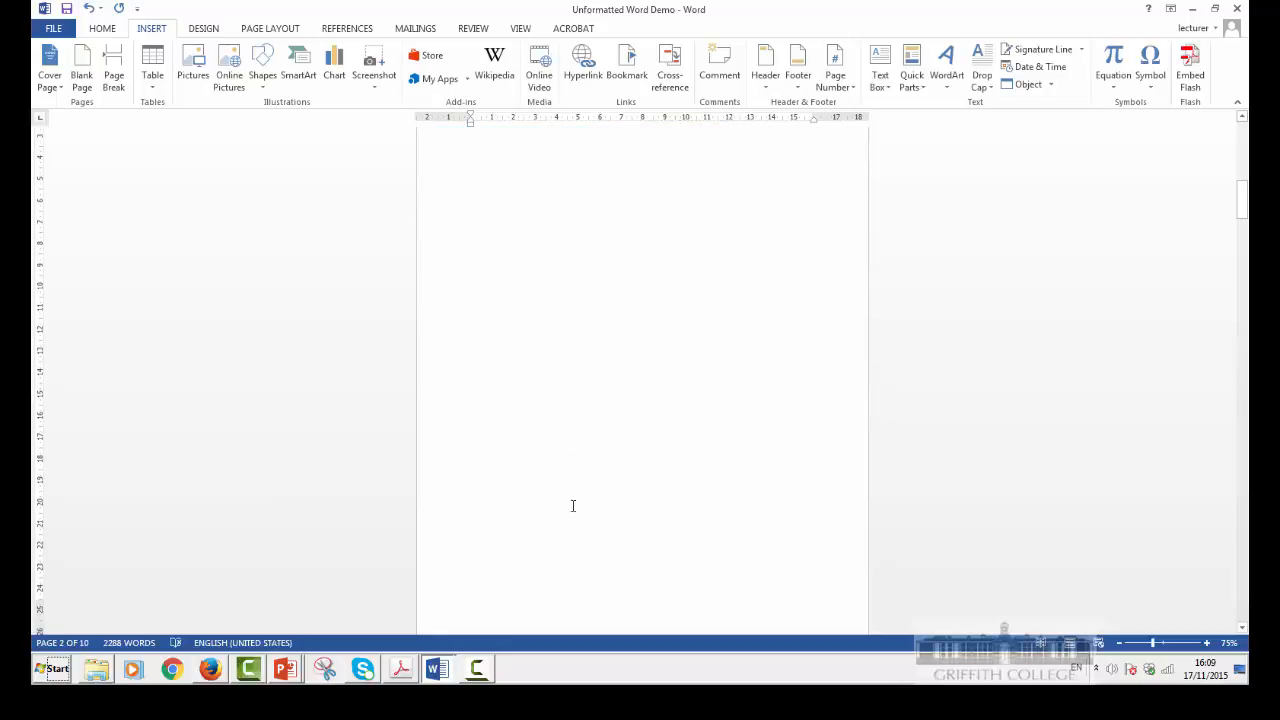
{"action": "scroll", "coordinate": [576, 503], "scroll_direction": "down", "scroll_amount": 3}
{"action": "left_click_drag", "start_coordinate": [537, 414], "coordinate": [443, 417]}
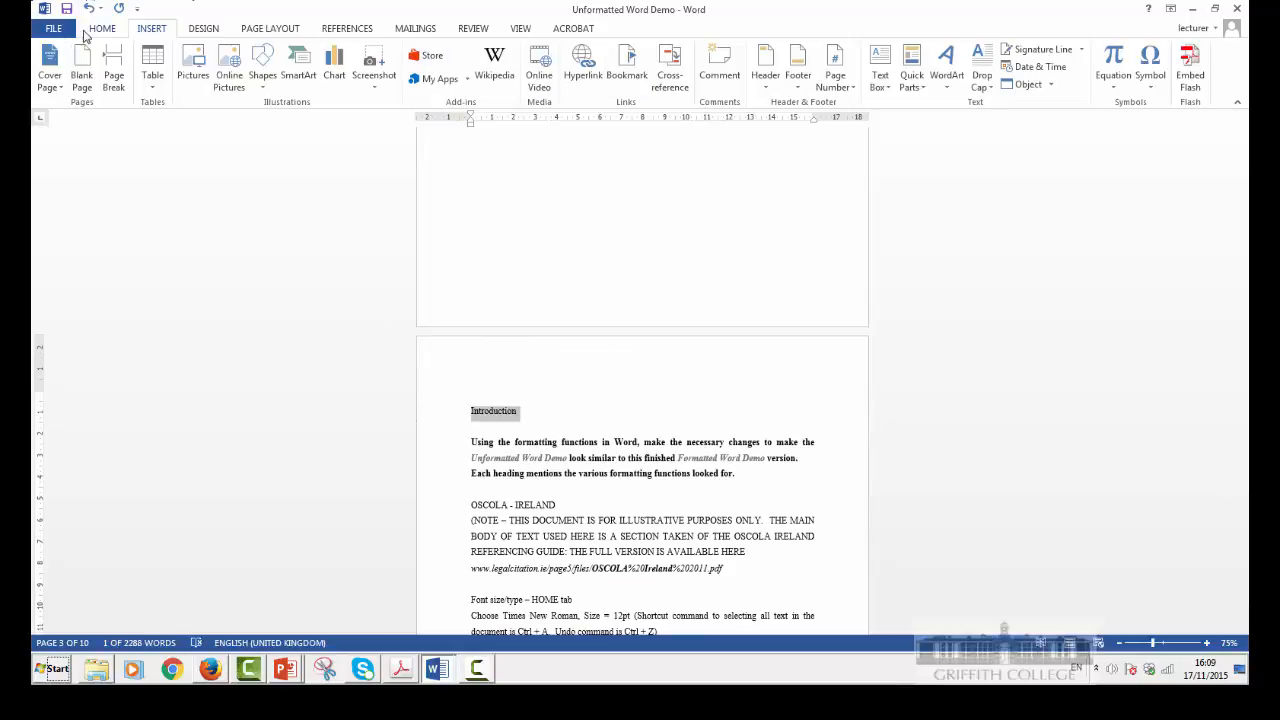
{"action": "left_click", "coordinate": [100, 29]}
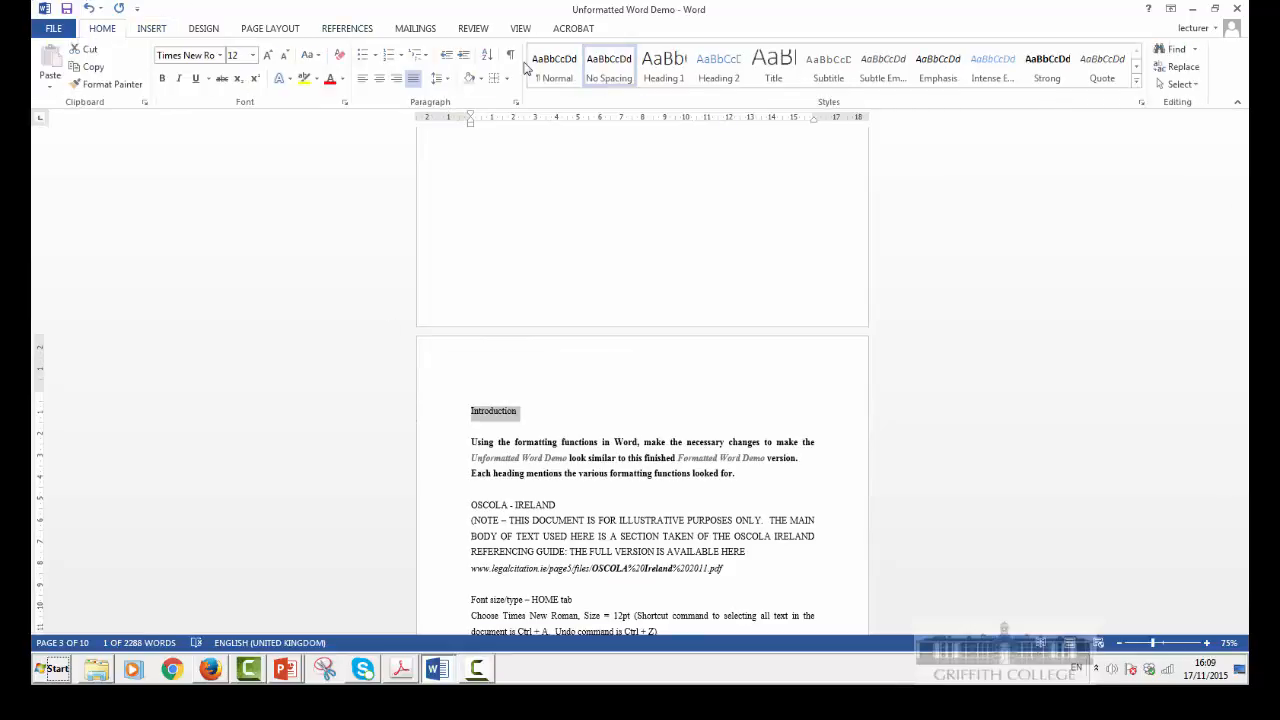
{"action": "left_click", "coordinate": [663, 68]}
{"action": "scroll", "coordinate": [604, 600], "scroll_direction": "down", "scroll_amount": 2}
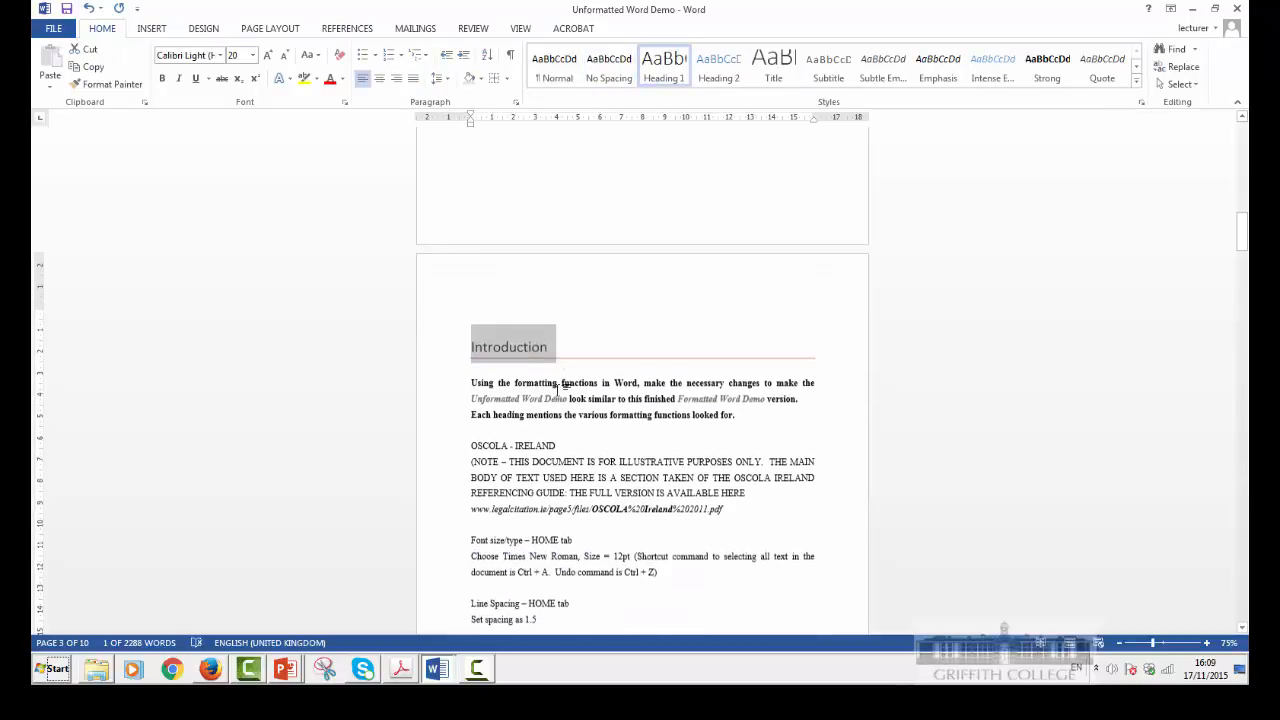
{"action": "left_click", "coordinate": [397, 447]}
{"action": "left_click", "coordinate": [664, 72]}
Step: Apply the Heading 1 style to the "Font size/type – HOME tab" and "Line Spacing – HOME tab" lines
{"action": "scroll", "coordinate": [620, 400], "scroll_direction": "down", "scroll_amount": 1}
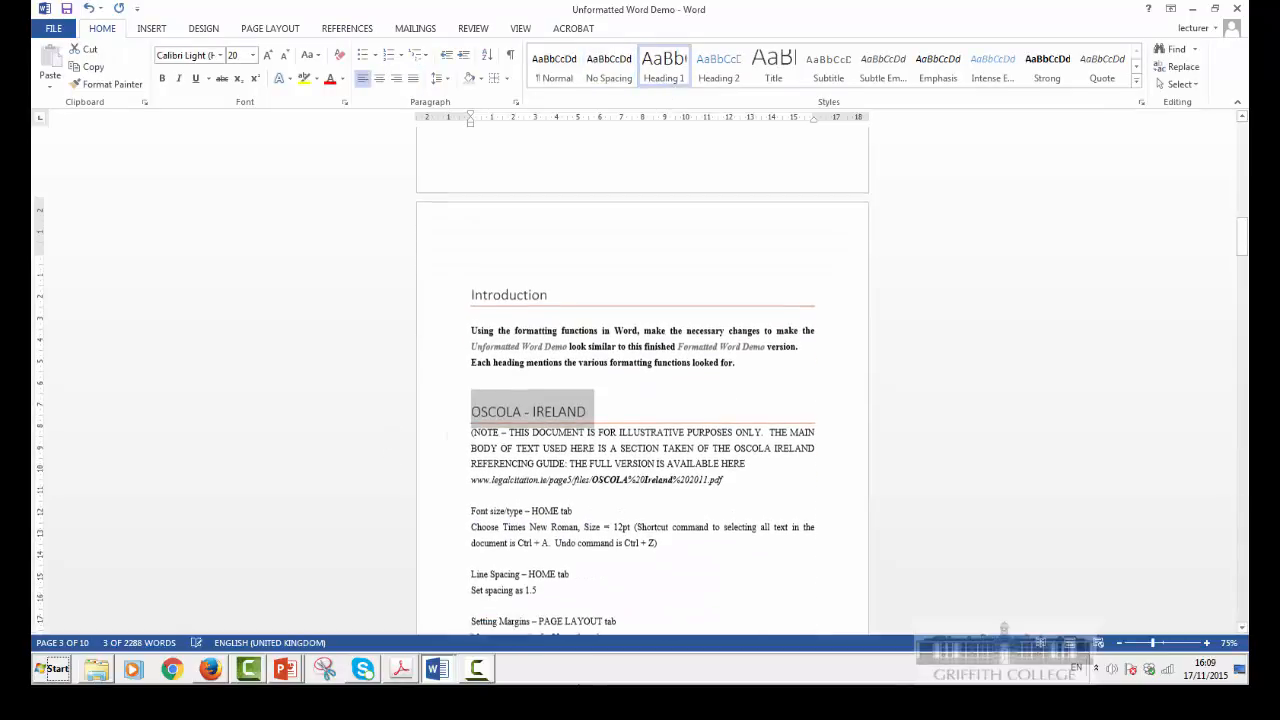
{"action": "mouse_move", "coordinate": [590, 501]}
{"action": "left_mouse_down"}
{"action": "mouse_move", "coordinate": [507, 509]}
{"action": "mouse_move", "coordinate": [580, 507]}
{"action": "left_mouse_up"}
{"action": "scroll", "coordinate": [675, 337], "scroll_direction": "down", "scroll_amount": 2}
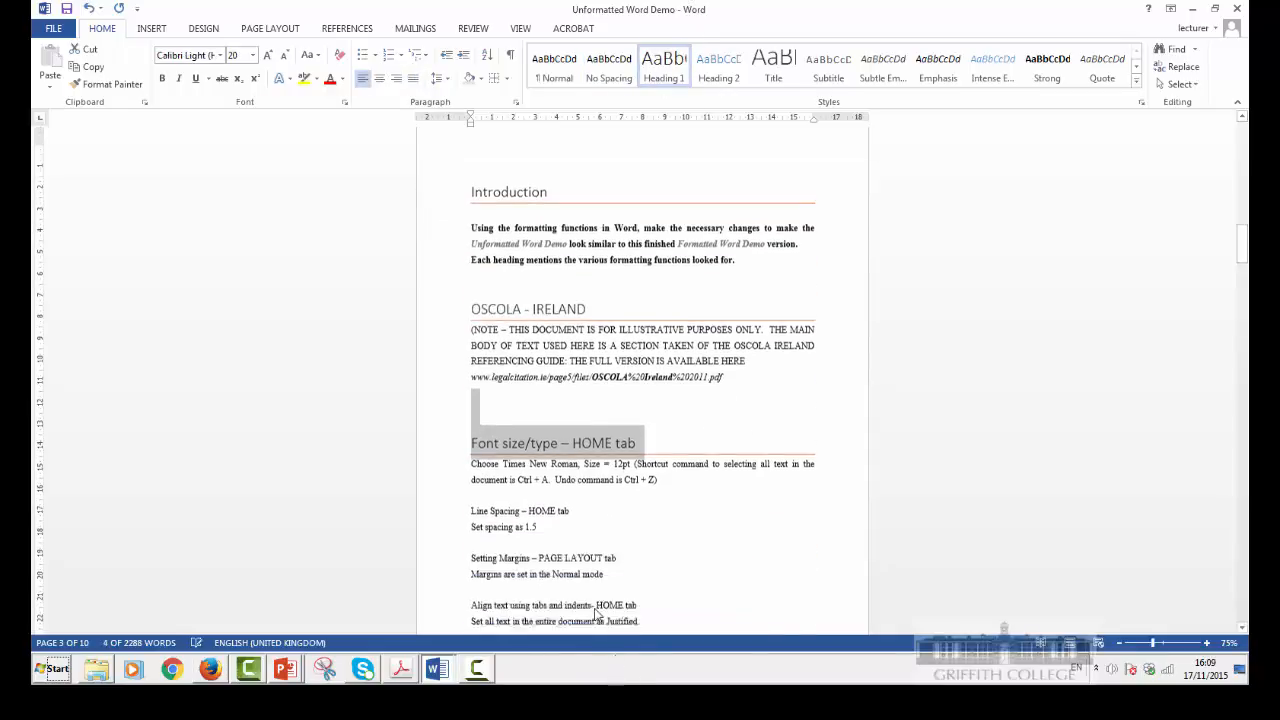
{"action": "left_click_drag", "start_coordinate": [574, 501], "coordinate": [462, 503]}
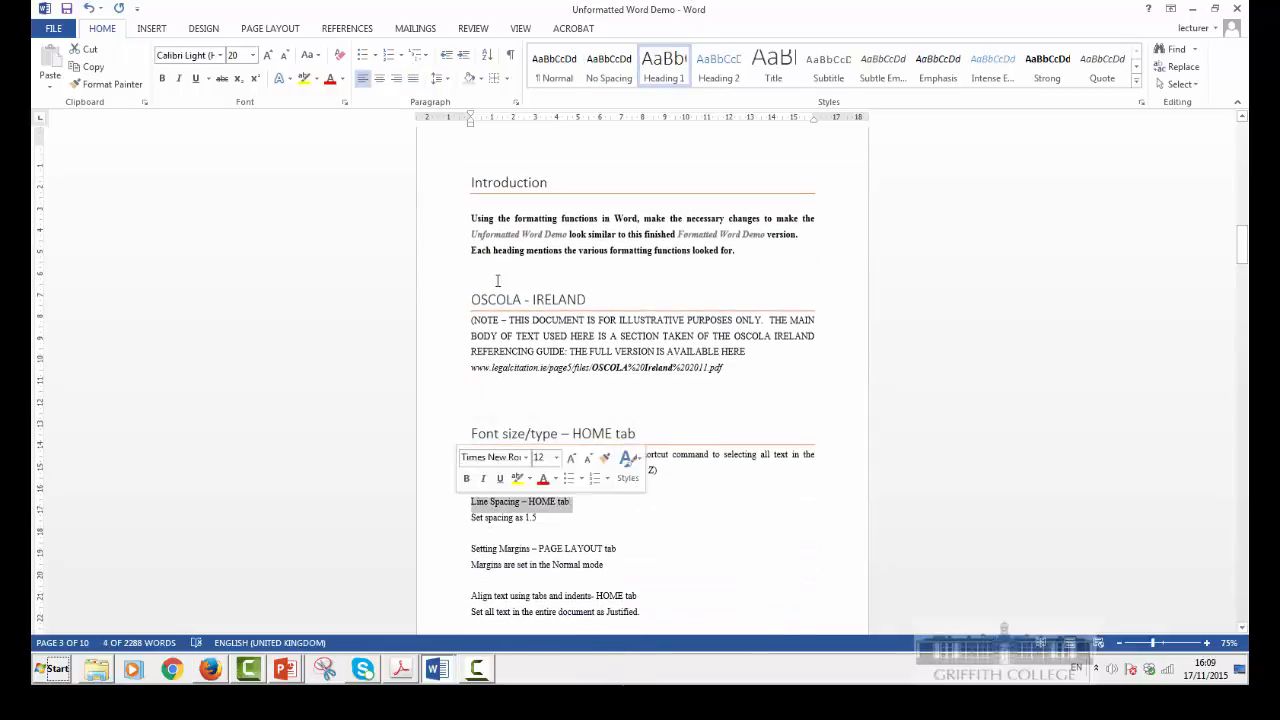
{"action": "left_click", "coordinate": [663, 67]}
{"action": "left_click", "coordinate": [612, 572]}
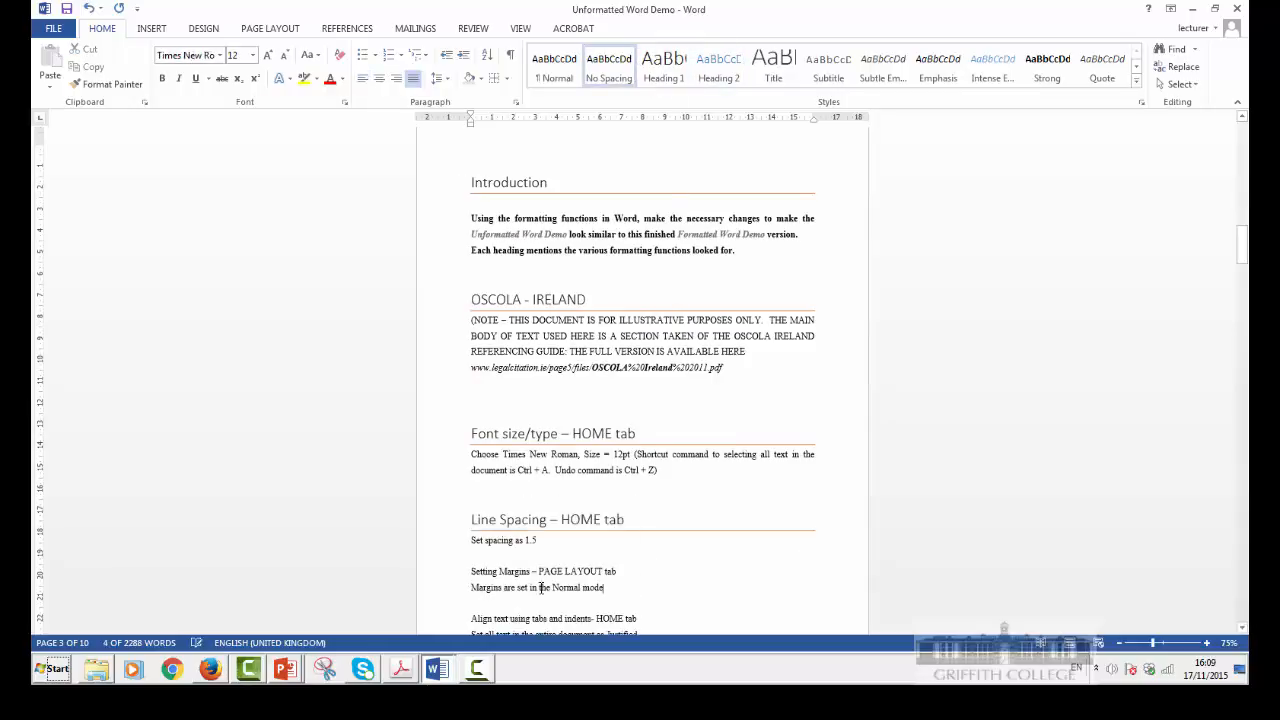
Step: Update the table of contents on page 2 so it picks up the Heading 1 lines
{"action": "scroll", "coordinate": [493, 468], "scroll_direction": "up", "scroll_amount": 9}
{"action": "scroll", "coordinate": [493, 468], "scroll_direction": "up", "scroll_amount": 3}
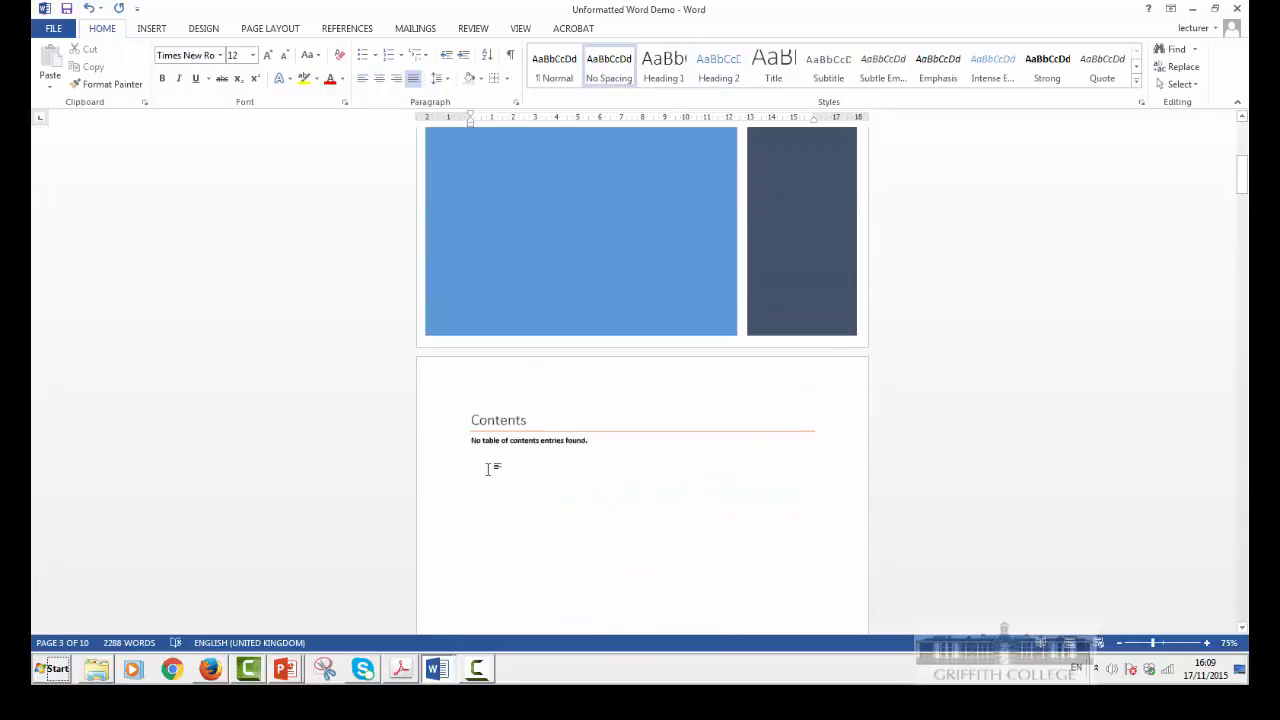
{"action": "left_click", "coordinate": [567, 447]}
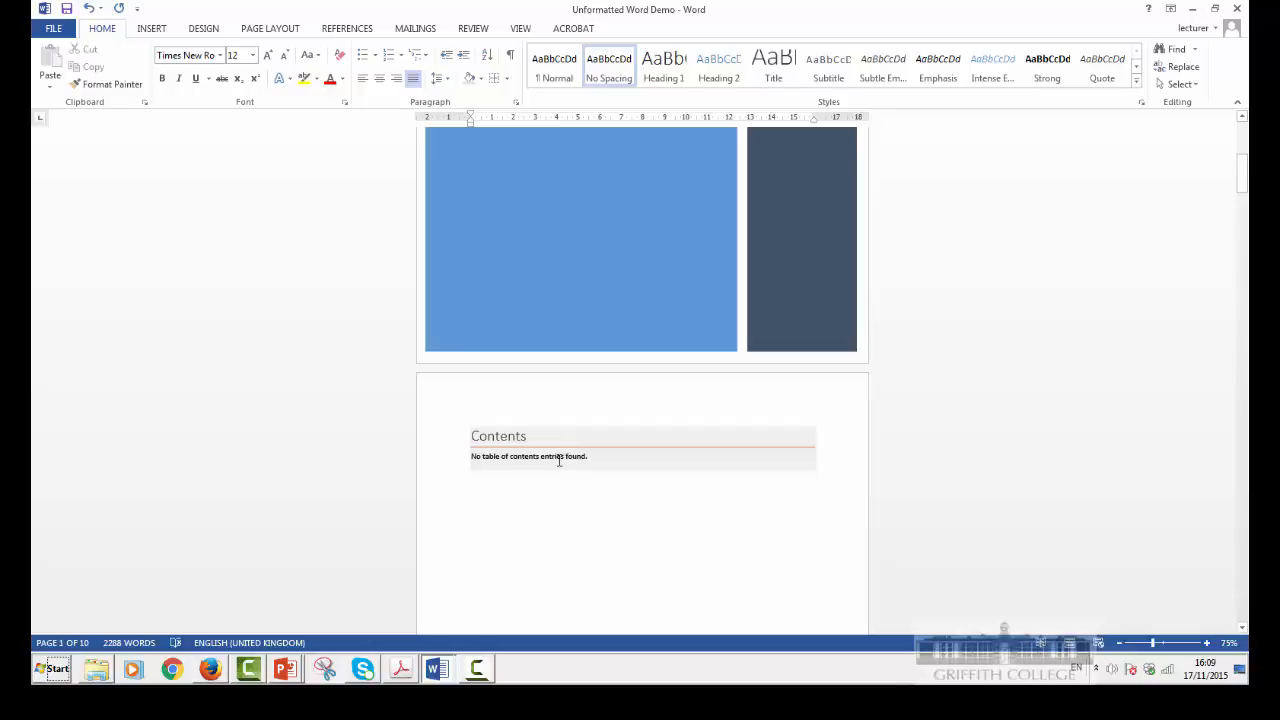
{"action": "left_click", "coordinate": [558, 455]}
{"action": "left_click", "coordinate": [532, 416]}
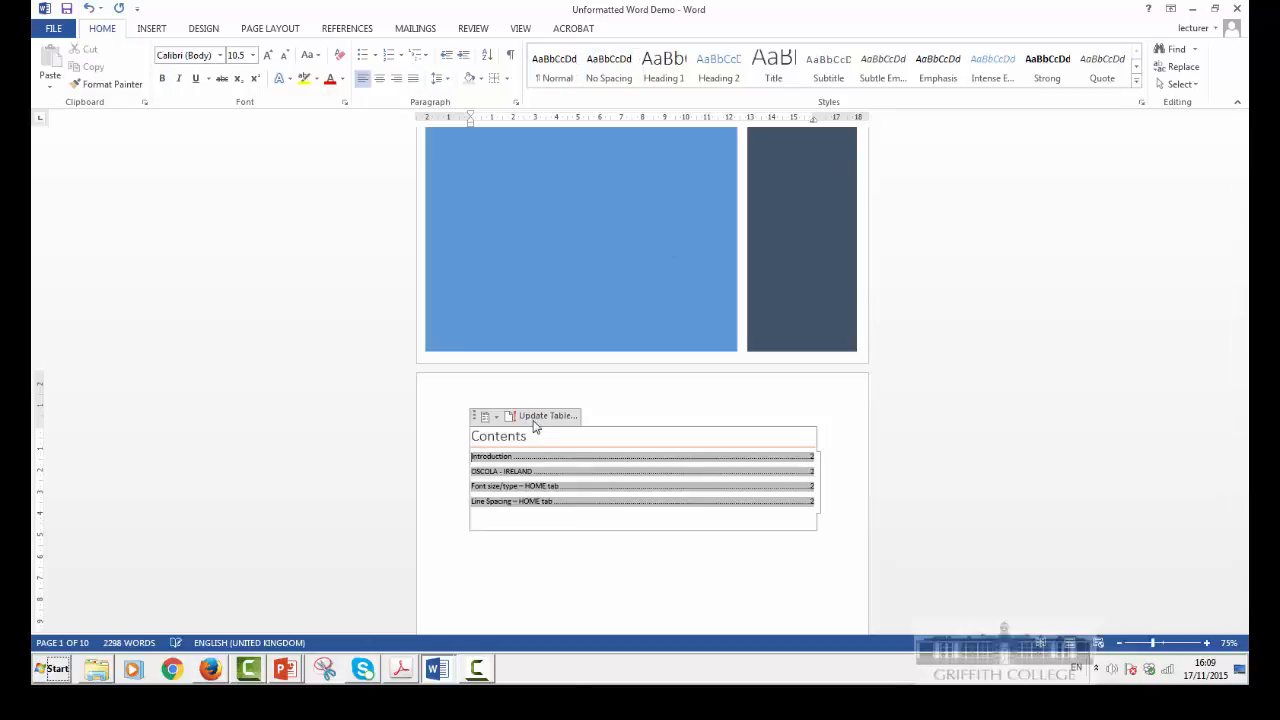
{"action": "left_click", "coordinate": [572, 617]}
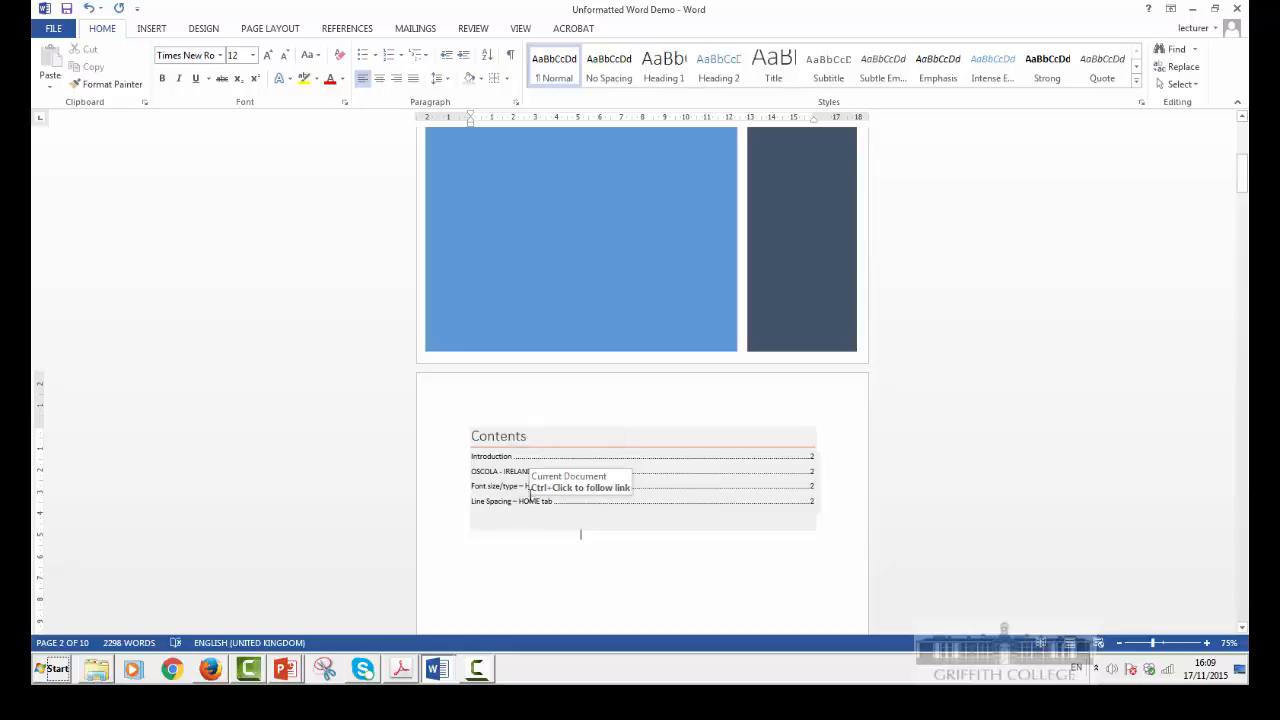
Step: Open the footer of the contents page for editing
{"action": "left_click", "coordinate": [152, 30]}
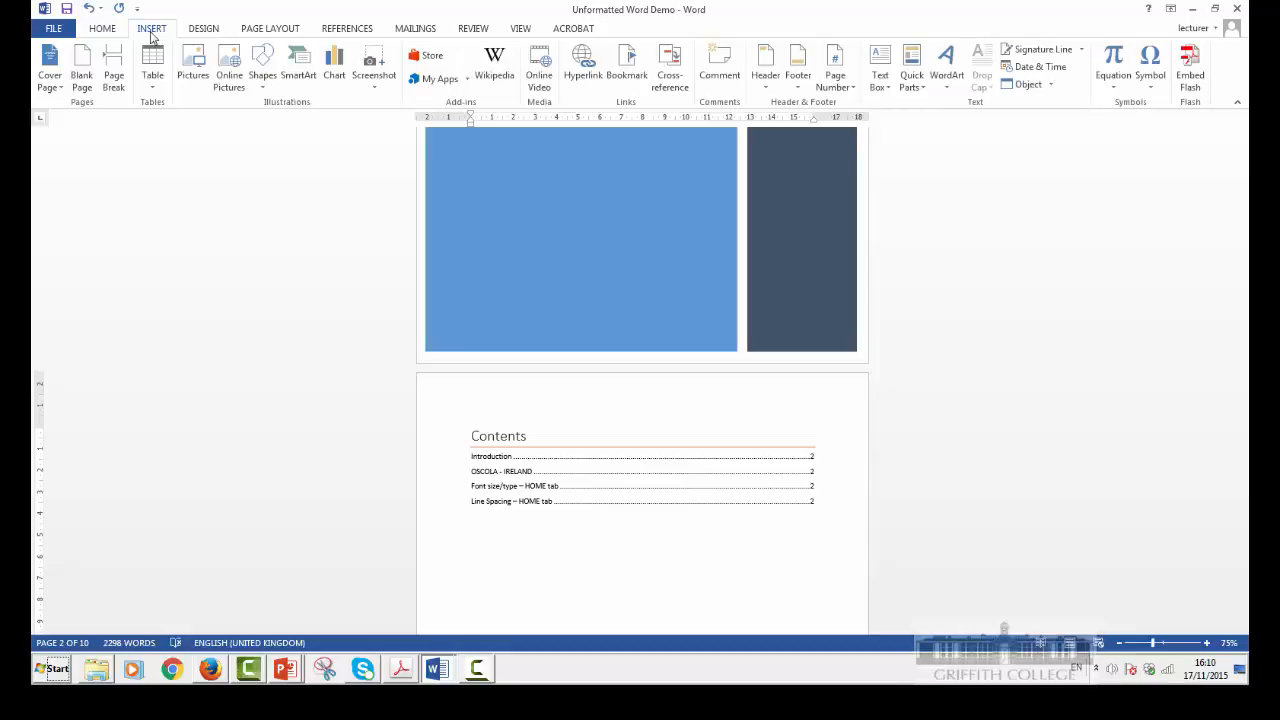
{"action": "scroll", "coordinate": [475, 534], "scroll_direction": "down", "scroll_amount": 10}
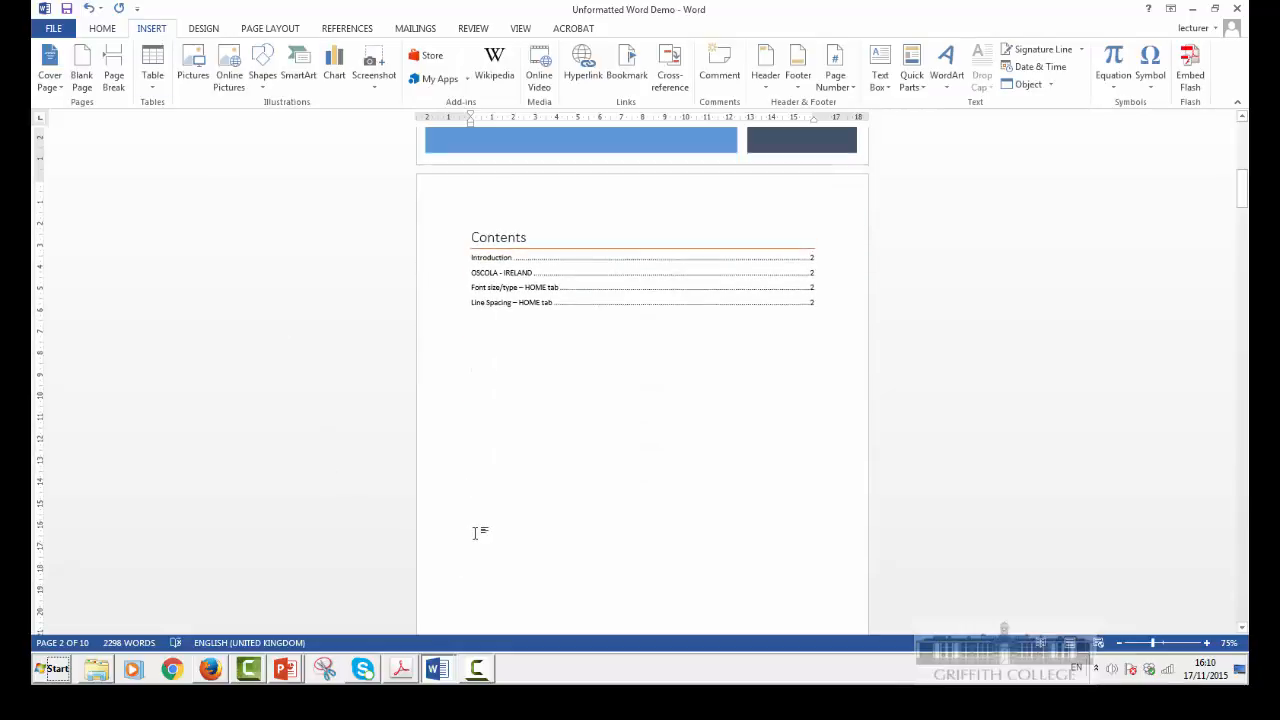
{"action": "double_click", "coordinate": [501, 512]}
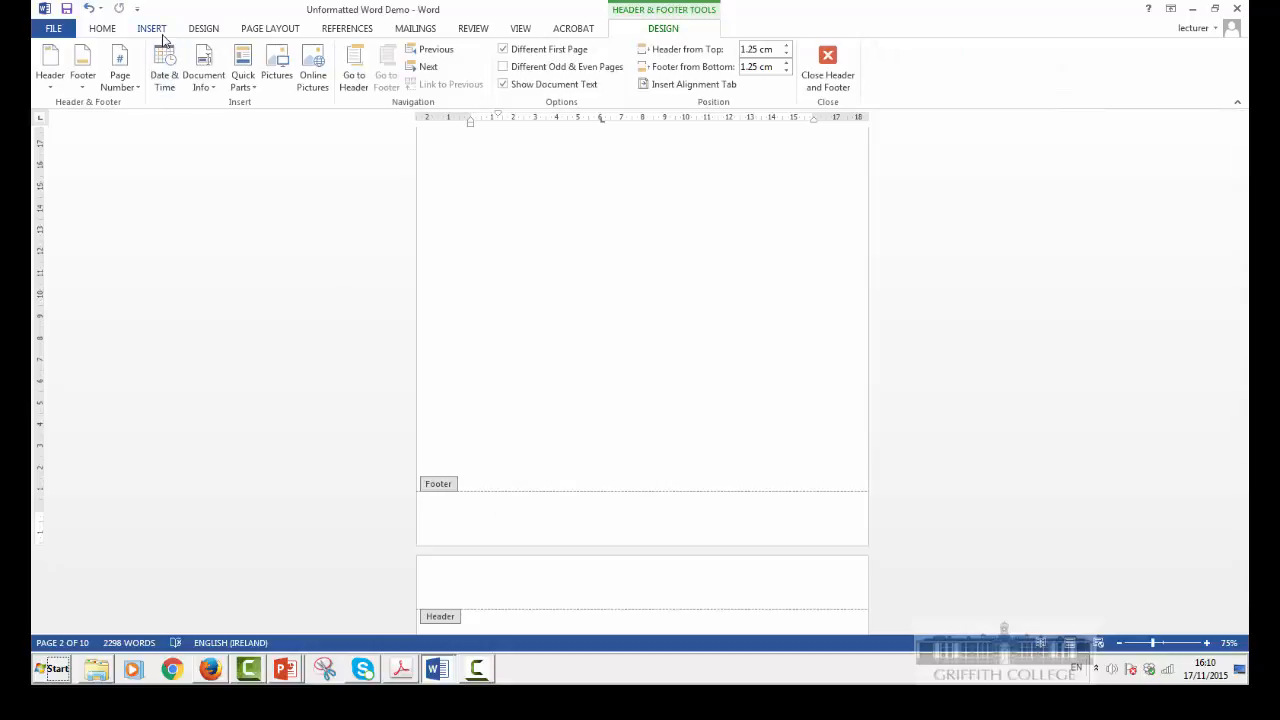
{"action": "scroll", "coordinate": [536, 546], "scroll_direction": "up", "scroll_amount": 5}
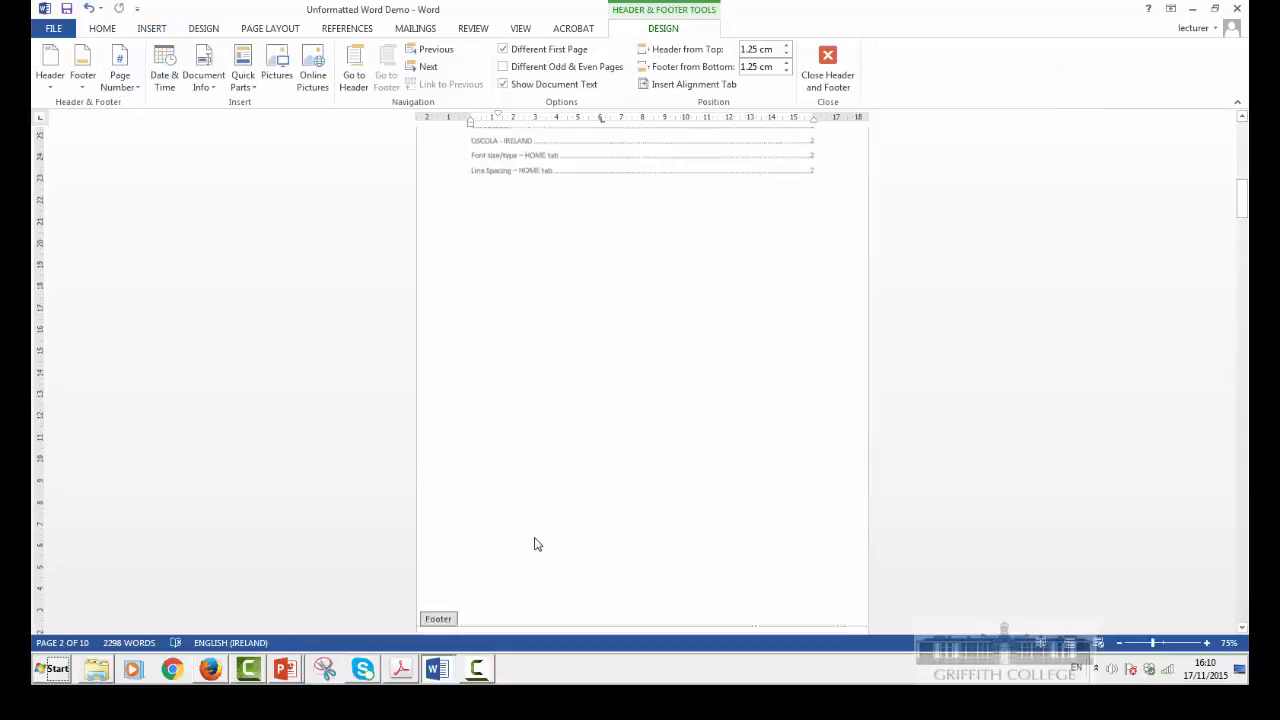
{"action": "scroll", "coordinate": [478, 229], "scroll_direction": "down", "scroll_amount": 1}
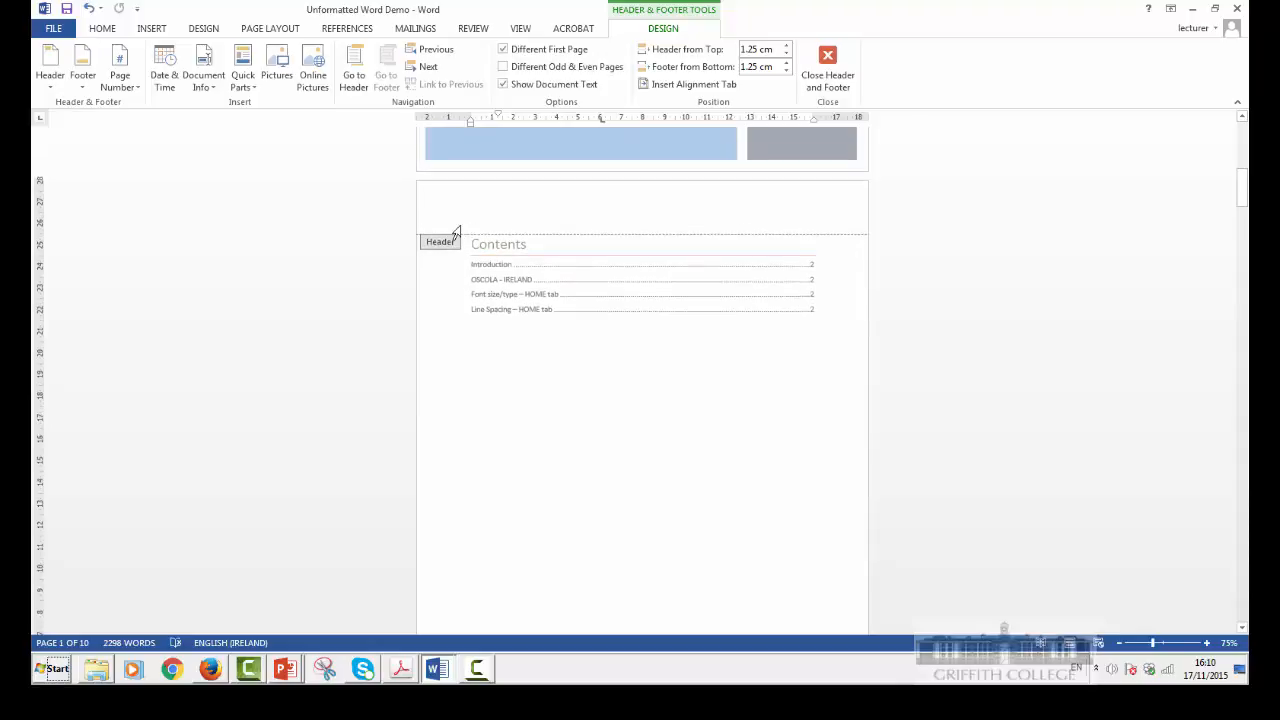
{"action": "scroll", "coordinate": [443, 620], "scroll_direction": "down", "scroll_amount": 3}
{"action": "left_click", "coordinate": [473, 530]}
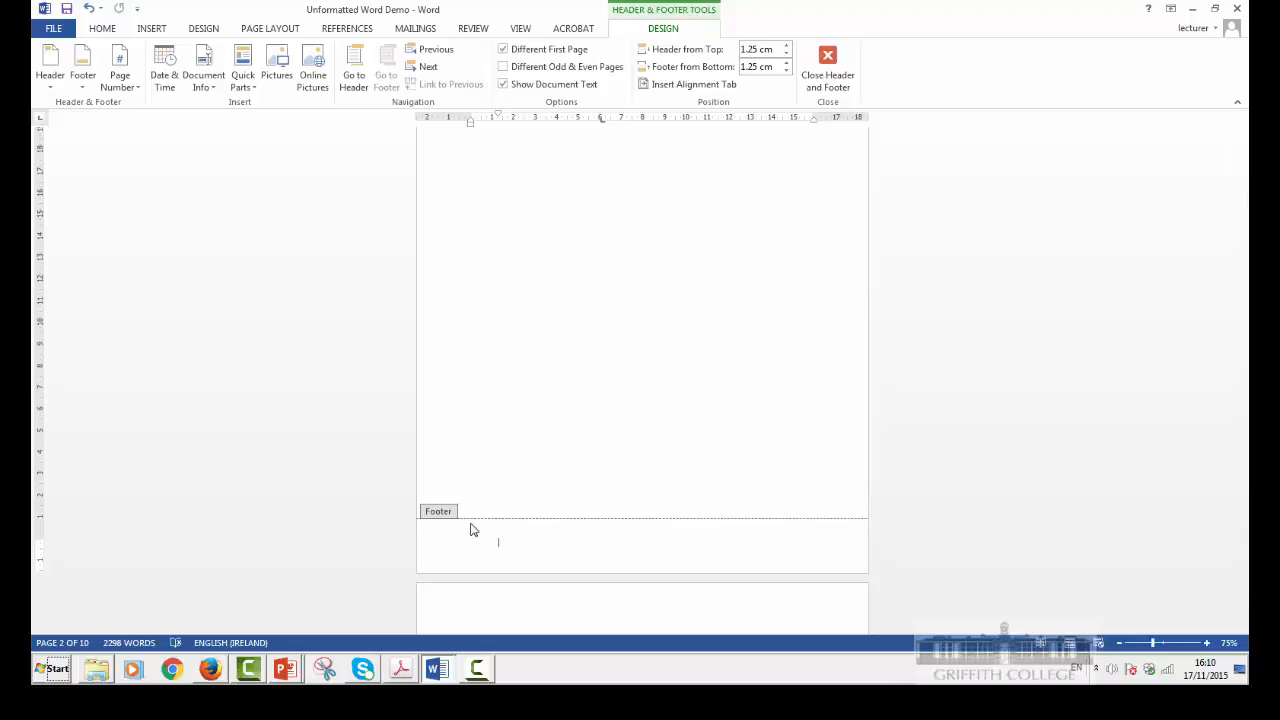
{"action": "scroll", "coordinate": [153, 428], "scroll_direction": "up", "scroll_amount": 1}
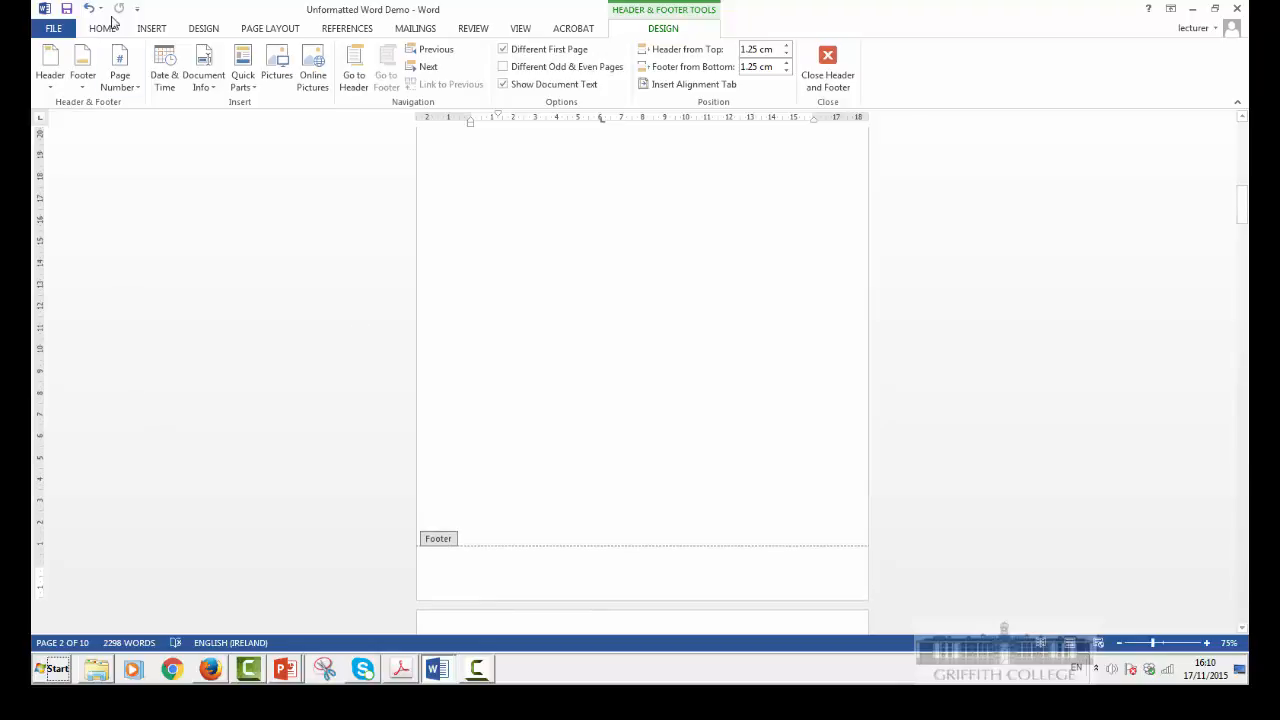
Step: Insert a left-aligned plain page number at the bottom of the page, check it on the following pages and leave the footer
{"action": "left_click", "coordinate": [128, 88]}
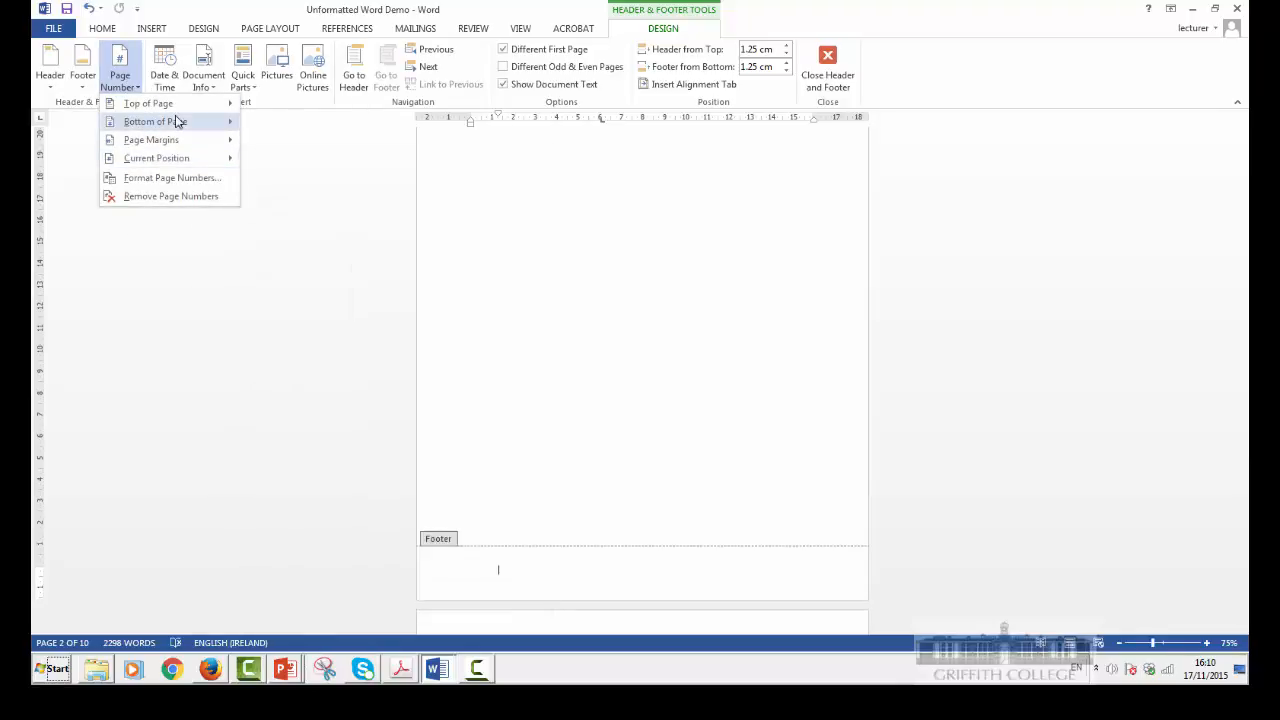
{"action": "mouse_move", "coordinate": [177, 121]}
{"action": "left_click", "coordinate": [296, 163]}
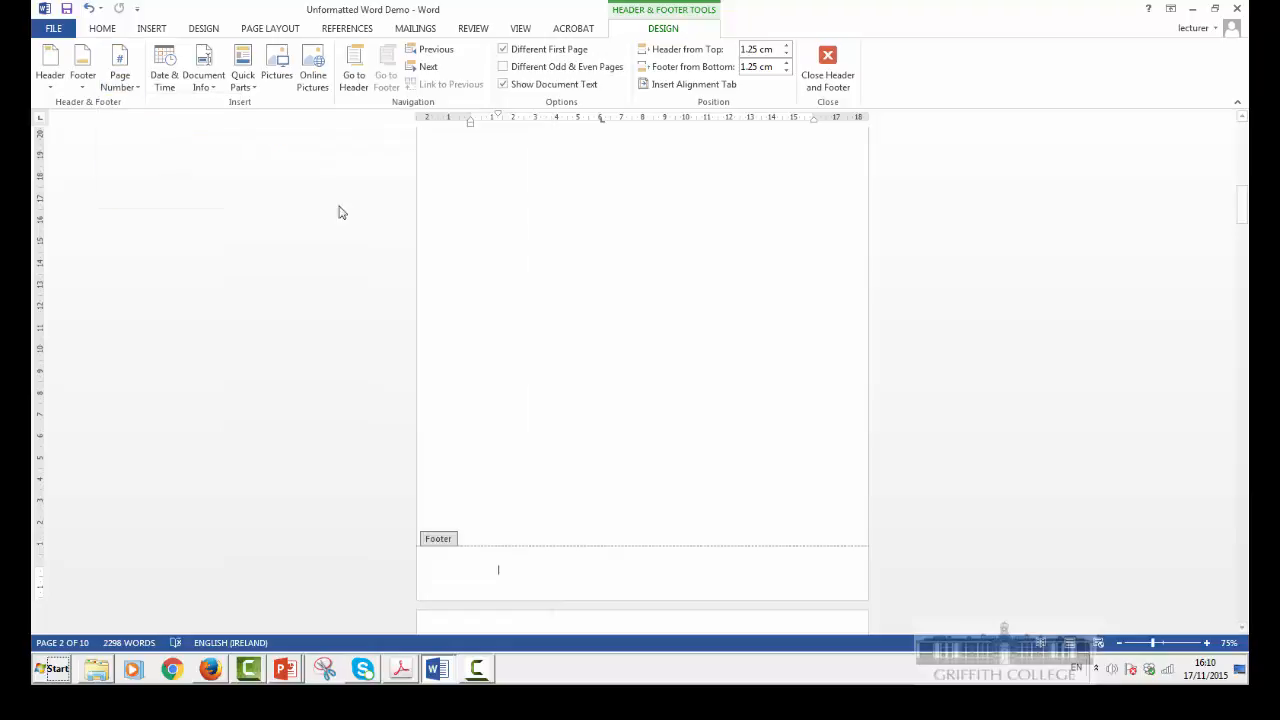
{"action": "scroll", "coordinate": [605, 511], "scroll_direction": "down", "scroll_amount": 10}
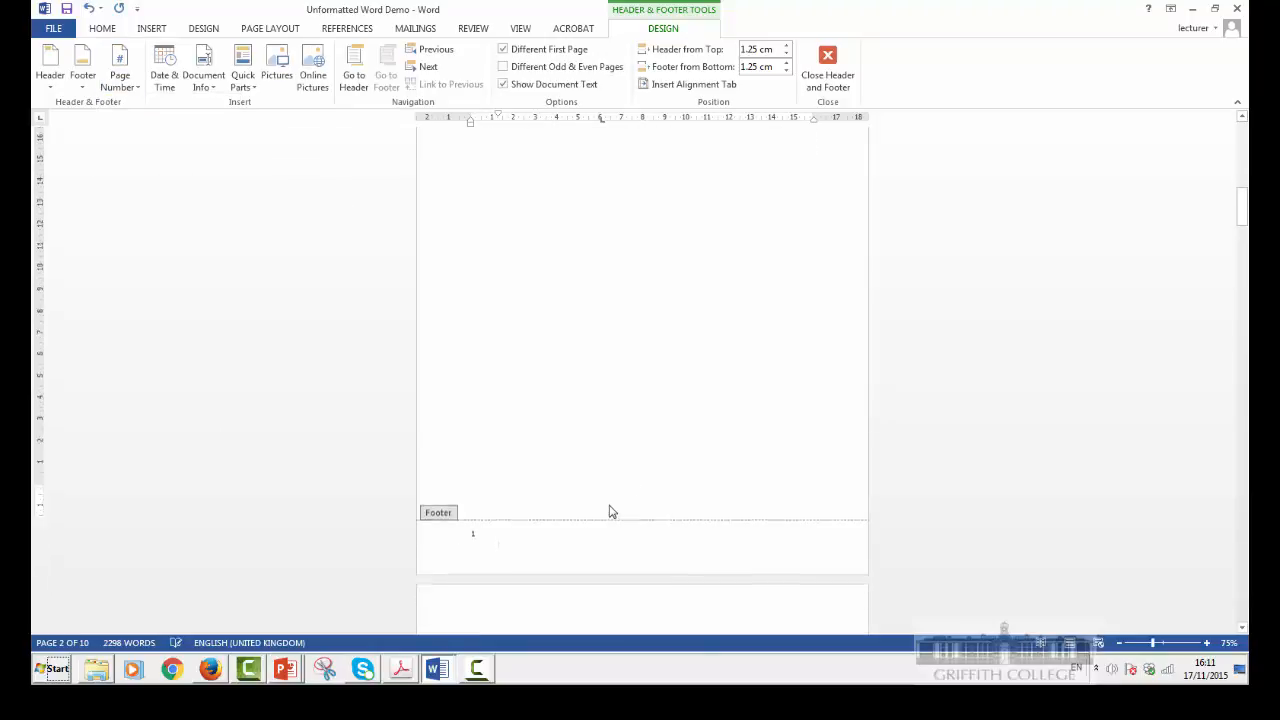
{"action": "scroll", "coordinate": [612, 511], "scroll_direction": "down", "scroll_amount": 10}
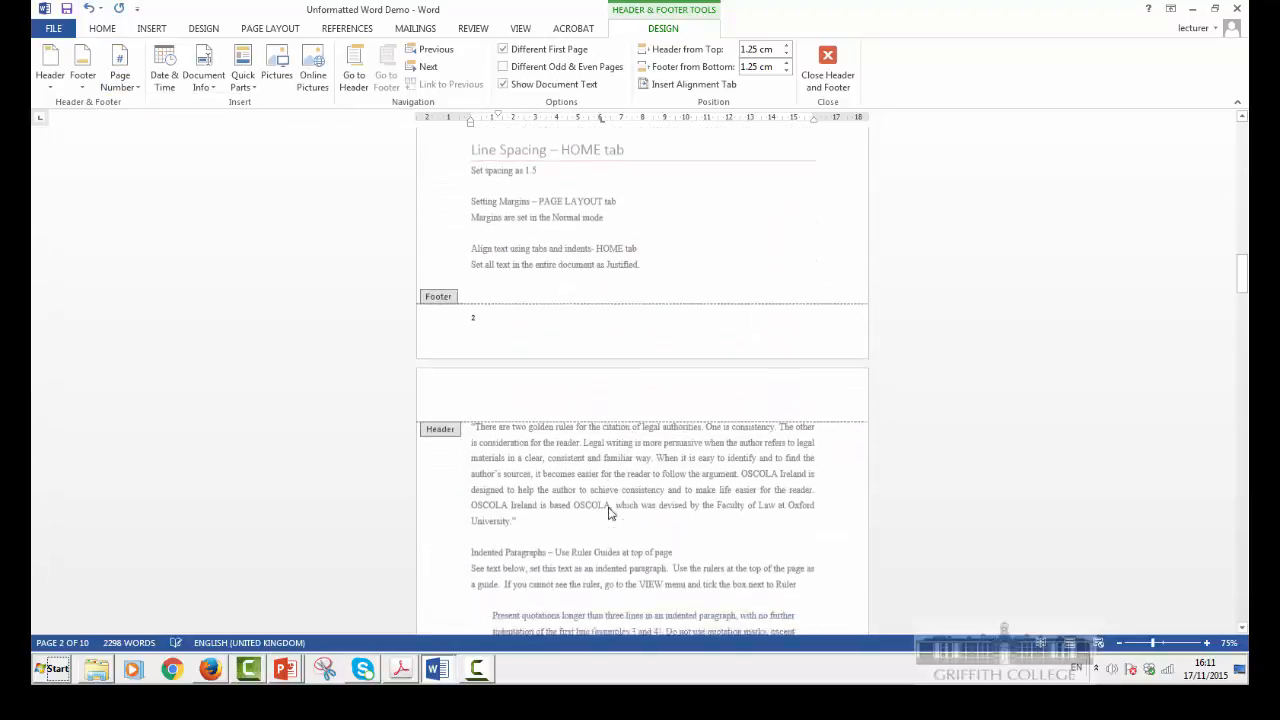
{"action": "scroll", "coordinate": [612, 516], "scroll_direction": "down", "scroll_amount": 2}
{"action": "scroll", "coordinate": [609, 518], "scroll_direction": "up", "scroll_amount": 10}
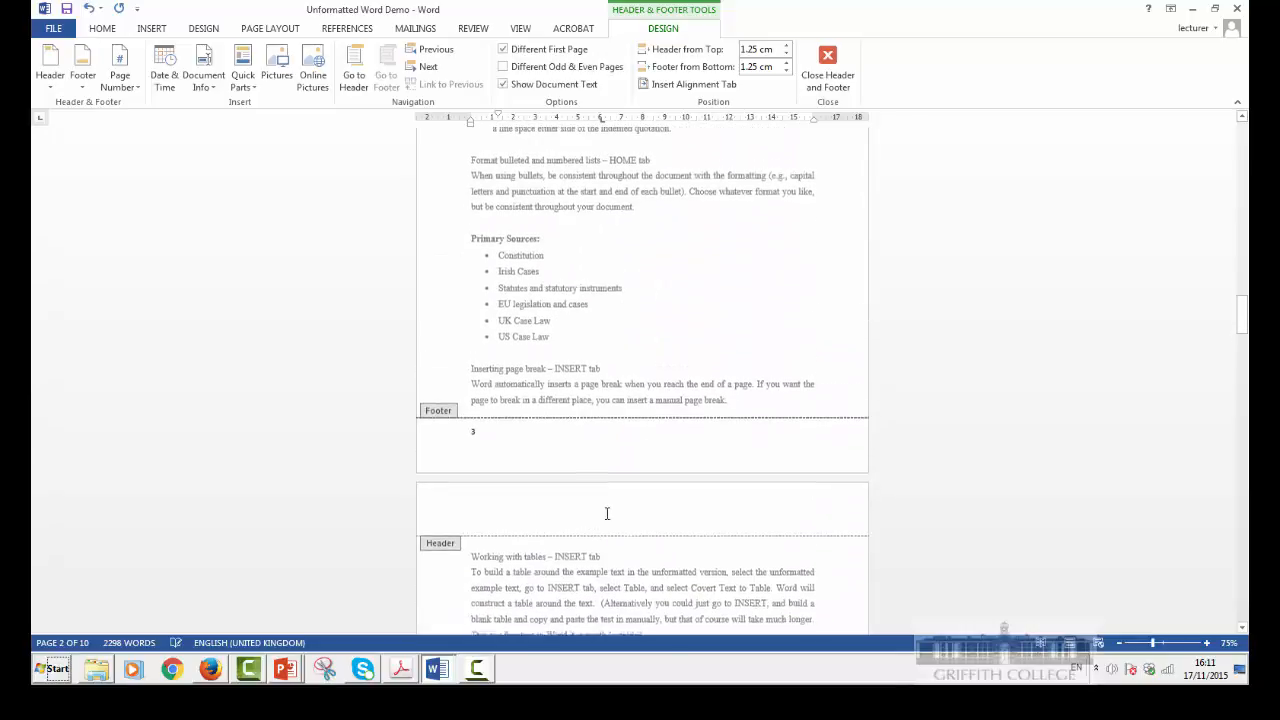
{"action": "scroll", "coordinate": [605, 519], "scroll_direction": "up", "scroll_amount": 10}
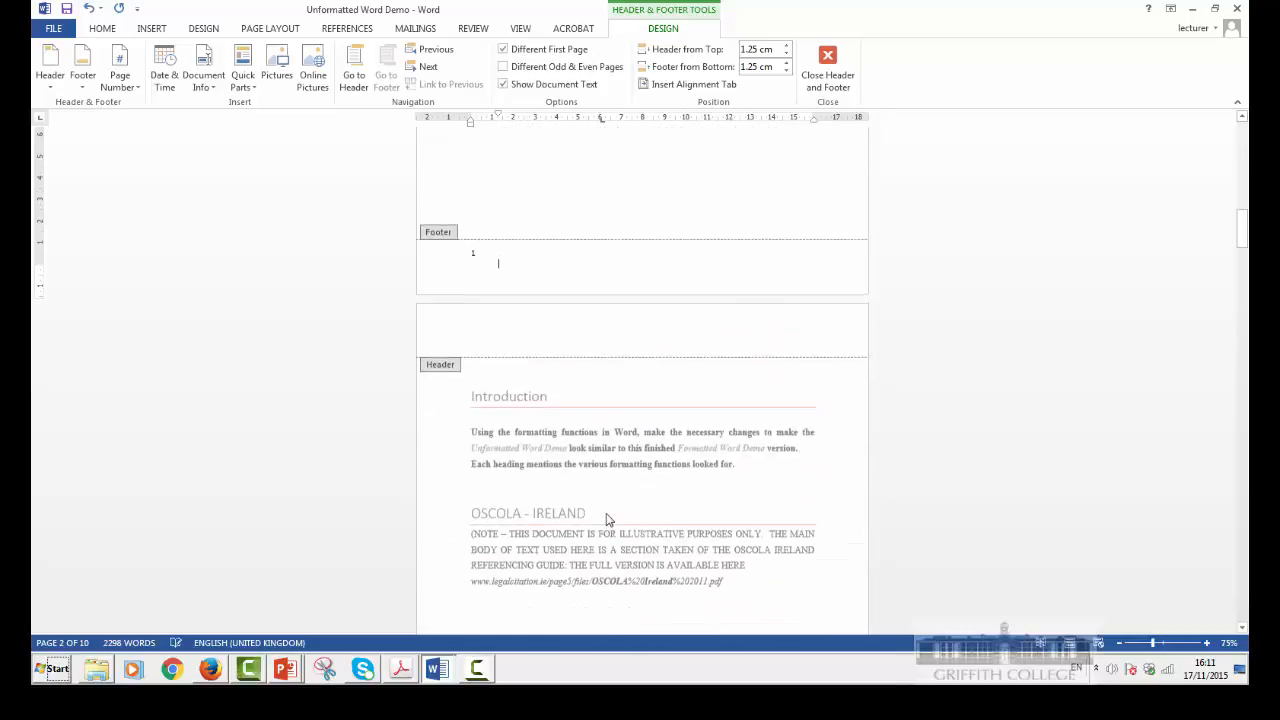
{"action": "double_click", "coordinate": [564, 463]}
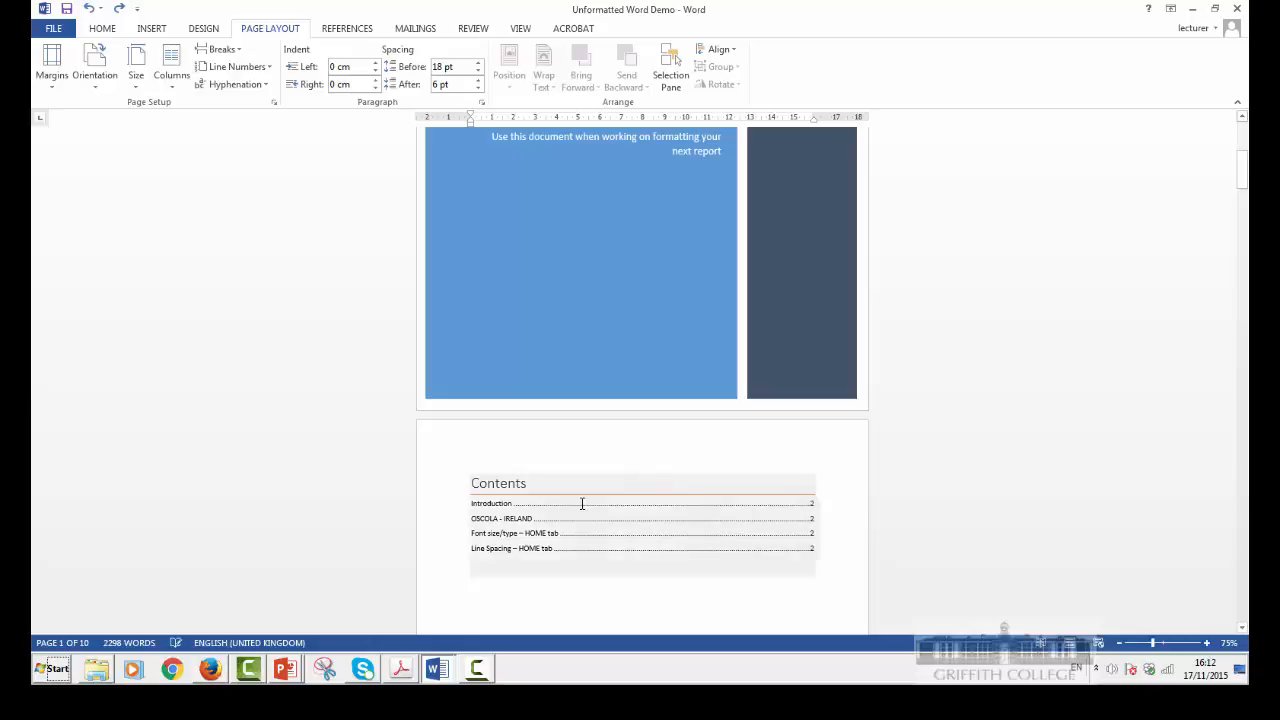
Step: Insert a Continuous section break before the "Introduction" heading on page 3
{"action": "scroll", "coordinate": [583, 500], "scroll_direction": "down", "scroll_amount": 5}
{"action": "scroll", "coordinate": [600, 483], "scroll_direction": "down", "scroll_amount": 4}
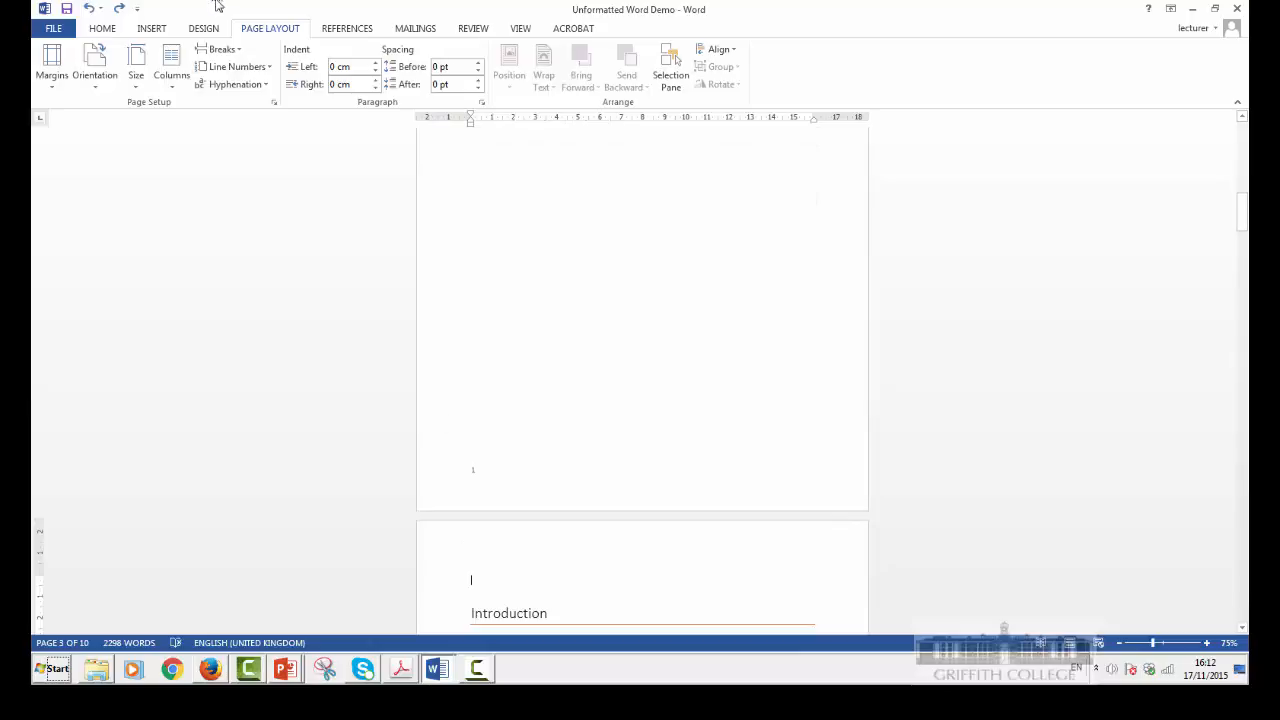
{"action": "left_click", "coordinate": [234, 50]}
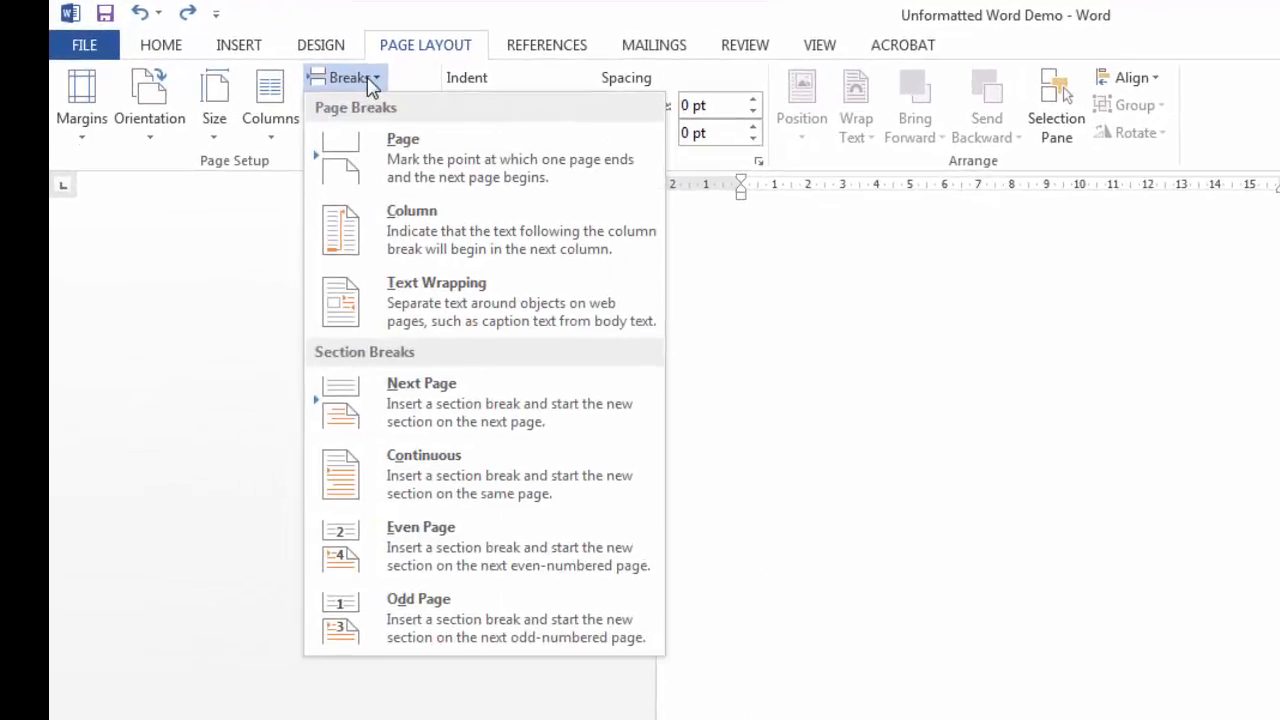
{"action": "left_click", "coordinate": [424, 455]}
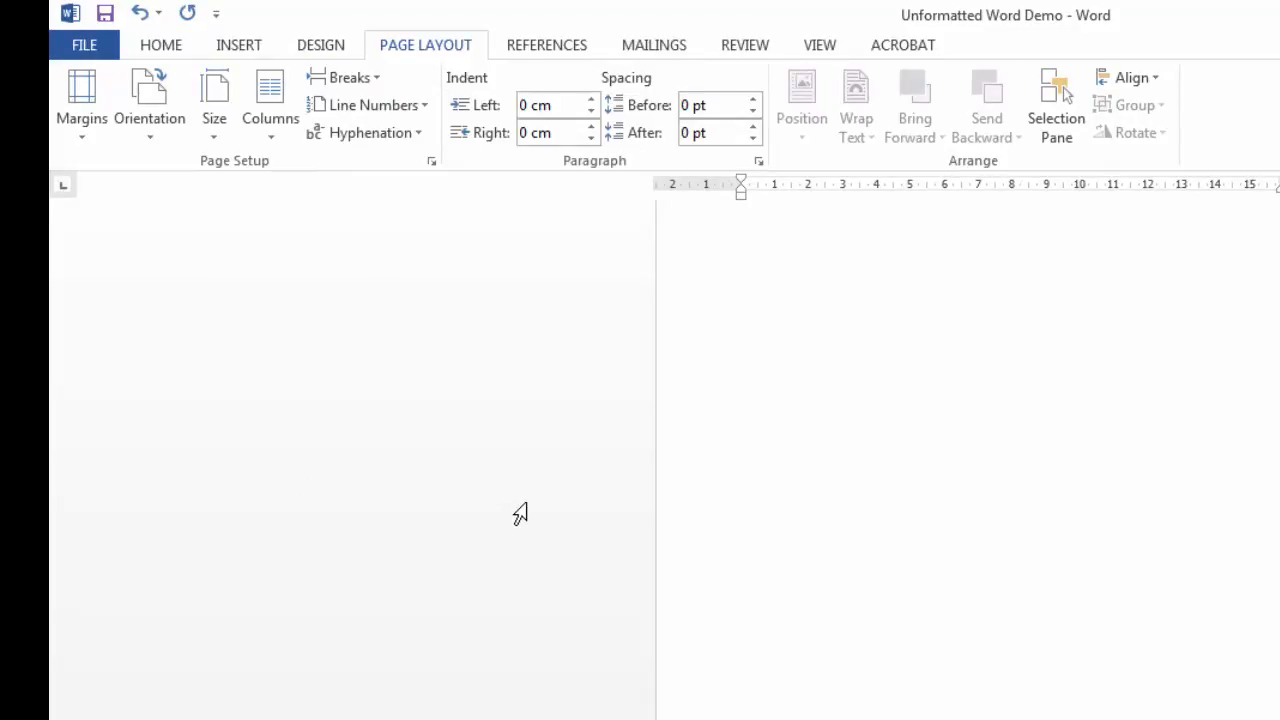
{"action": "scroll", "coordinate": [548, 548], "scroll_direction": "down", "scroll_amount": 10}
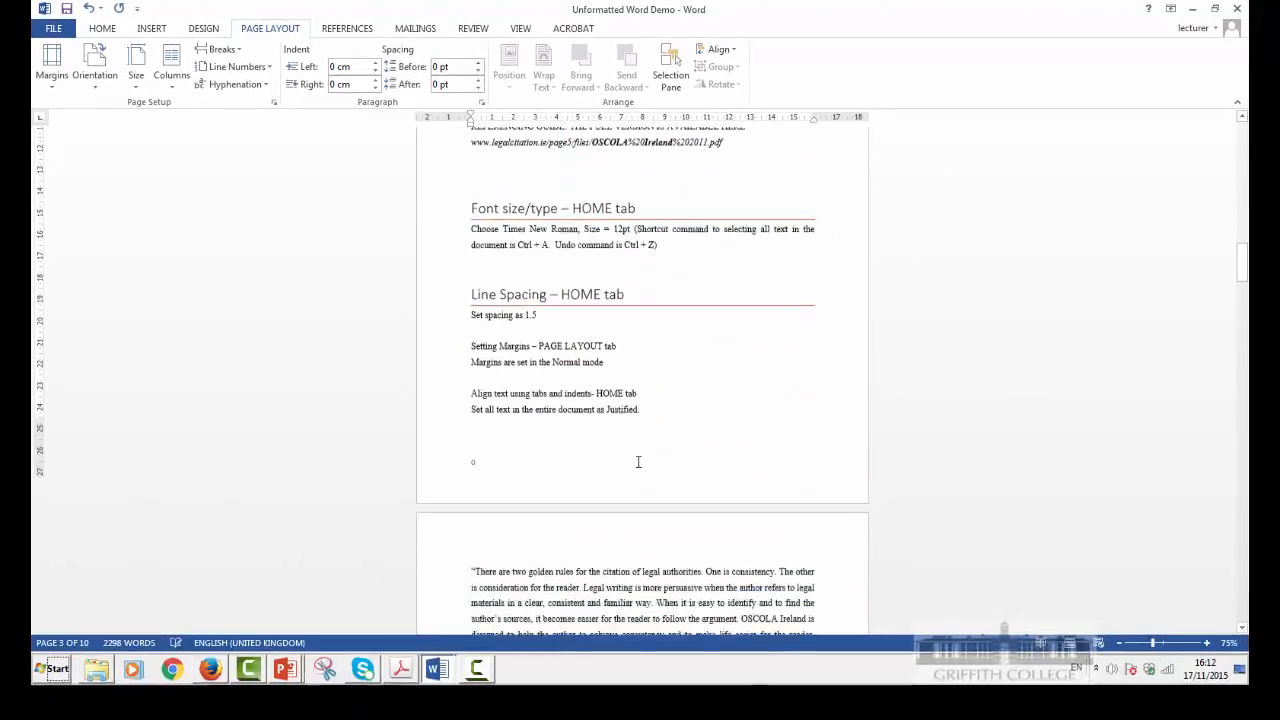
{"action": "scroll", "coordinate": [638, 461], "scroll_direction": "down", "scroll_amount": 2}
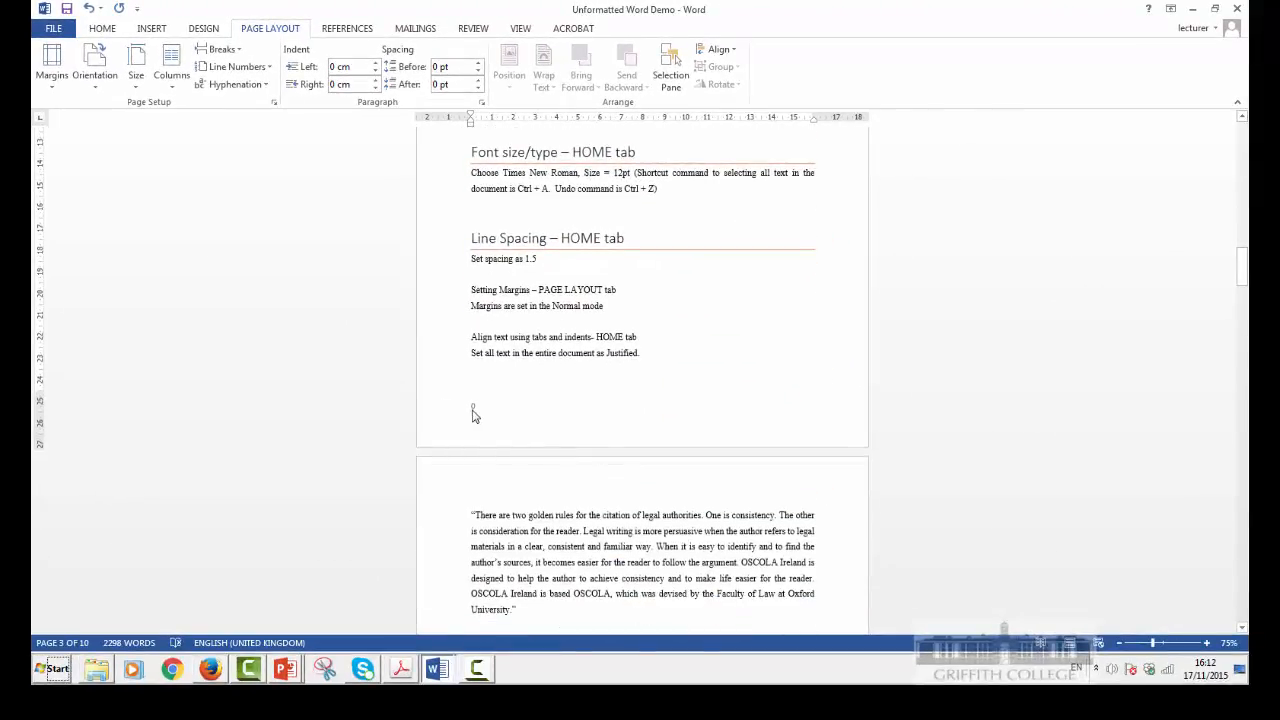
{"action": "scroll", "coordinate": [475, 415], "scroll_direction": "down", "scroll_amount": 15}
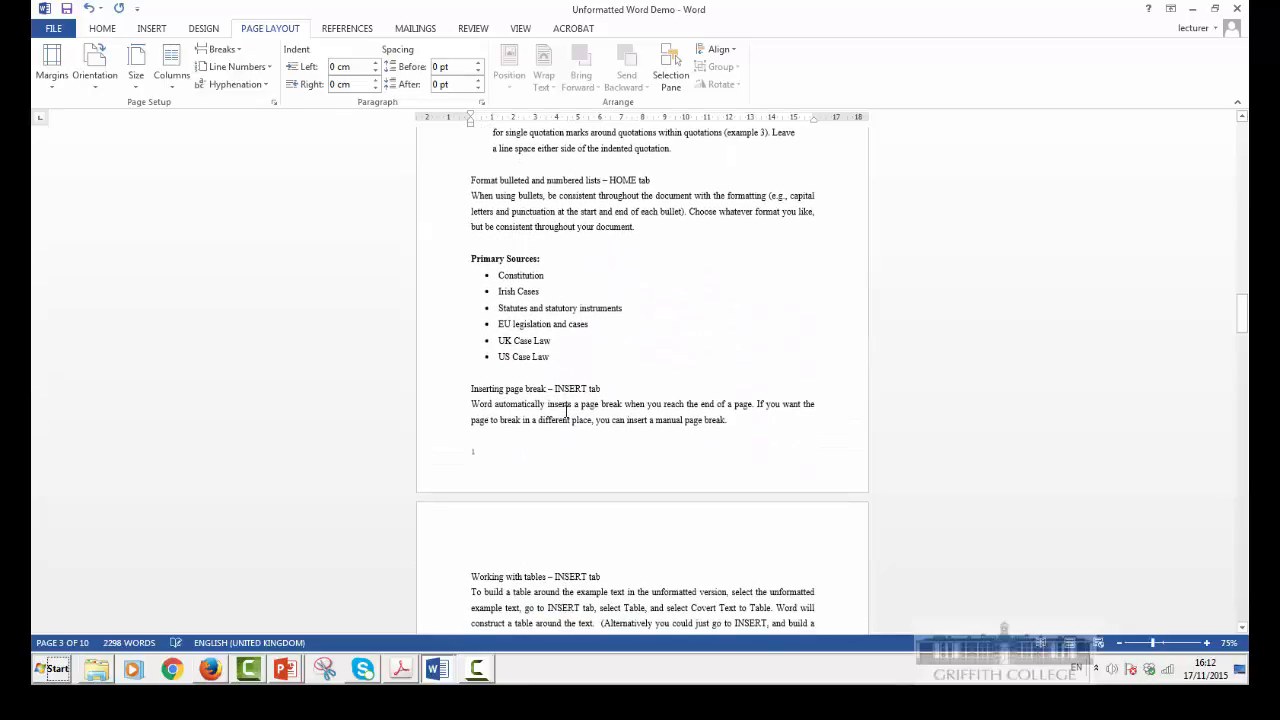
{"action": "scroll", "coordinate": [566, 414], "scroll_direction": "up", "scroll_amount": 10}
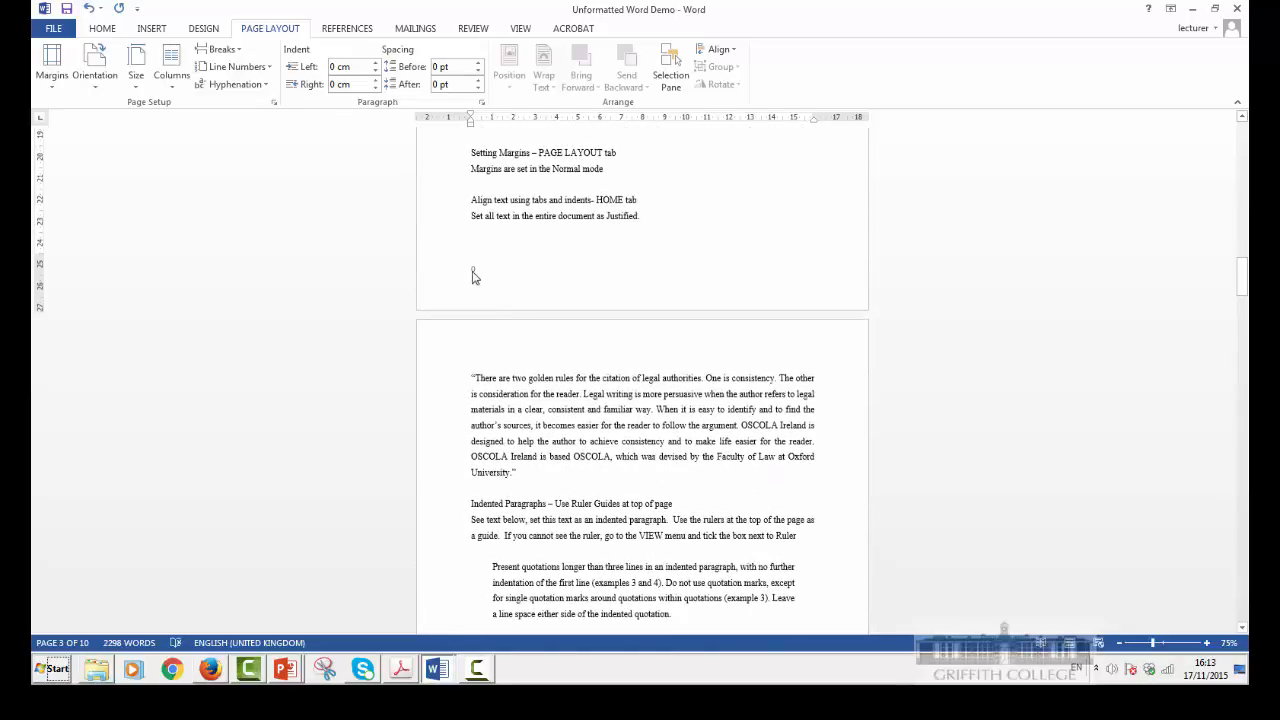
Step: Set the page numbering of Section 2 to start at 1 from page 3's footer and check the numbers on the following pages
{"action": "double_click", "coordinate": [474, 277]}
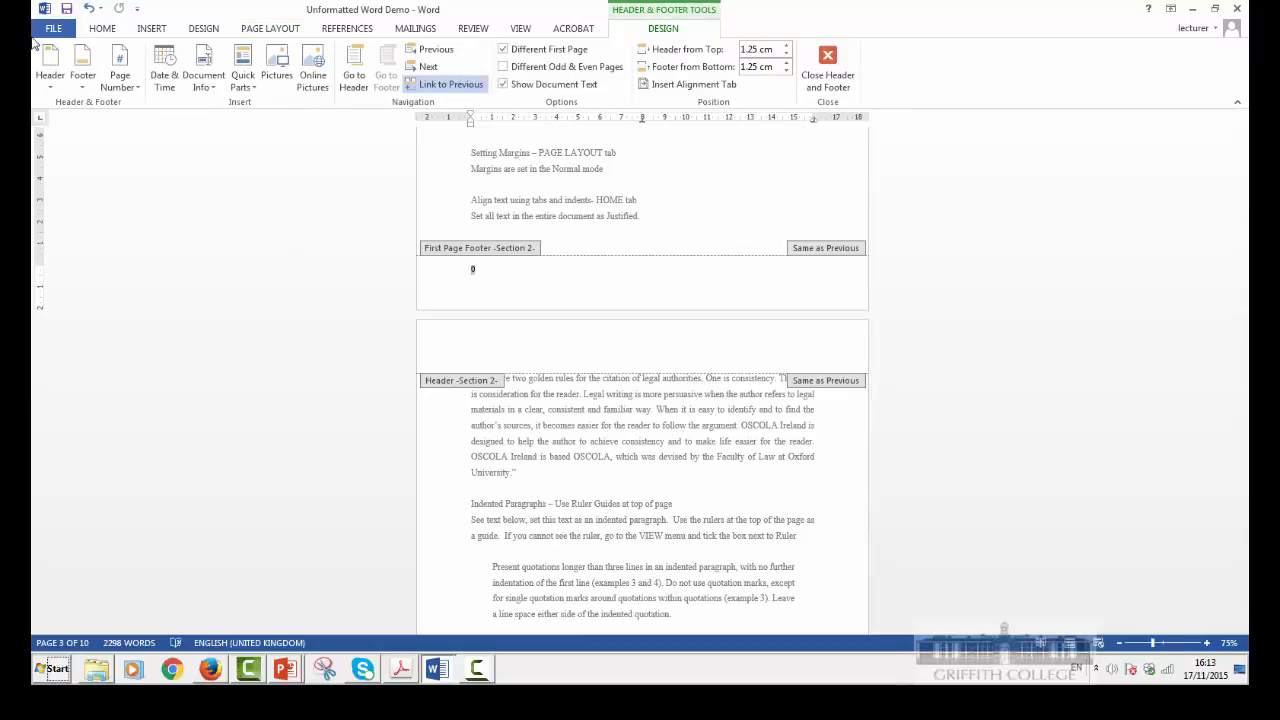
{"action": "left_click", "coordinate": [122, 80]}
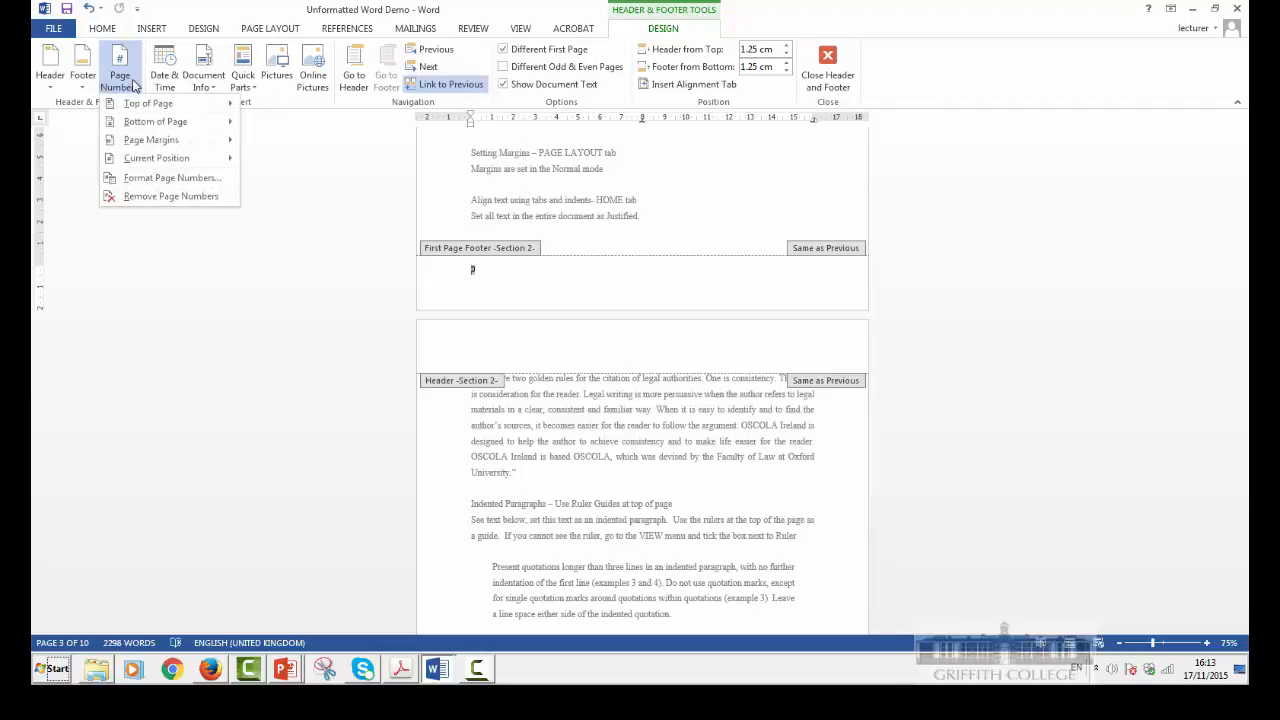
{"action": "left_click", "coordinate": [165, 177]}
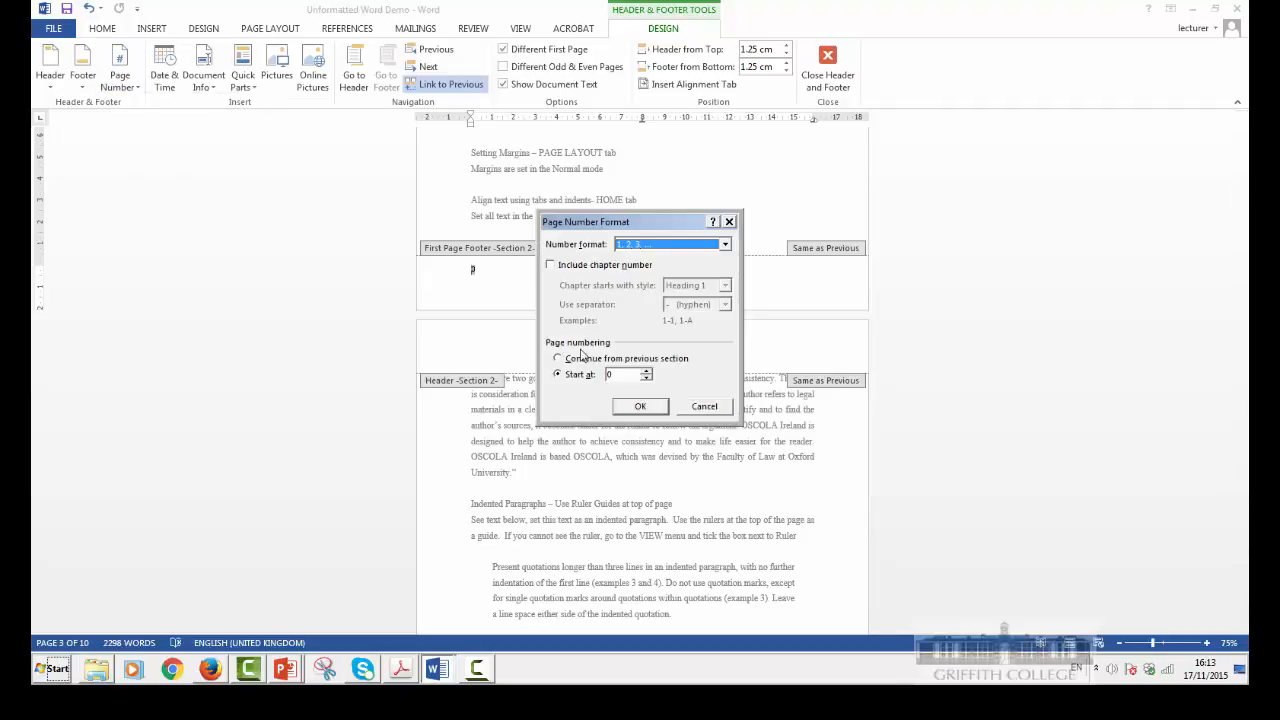
{"action": "double_click", "coordinate": [650, 375]}
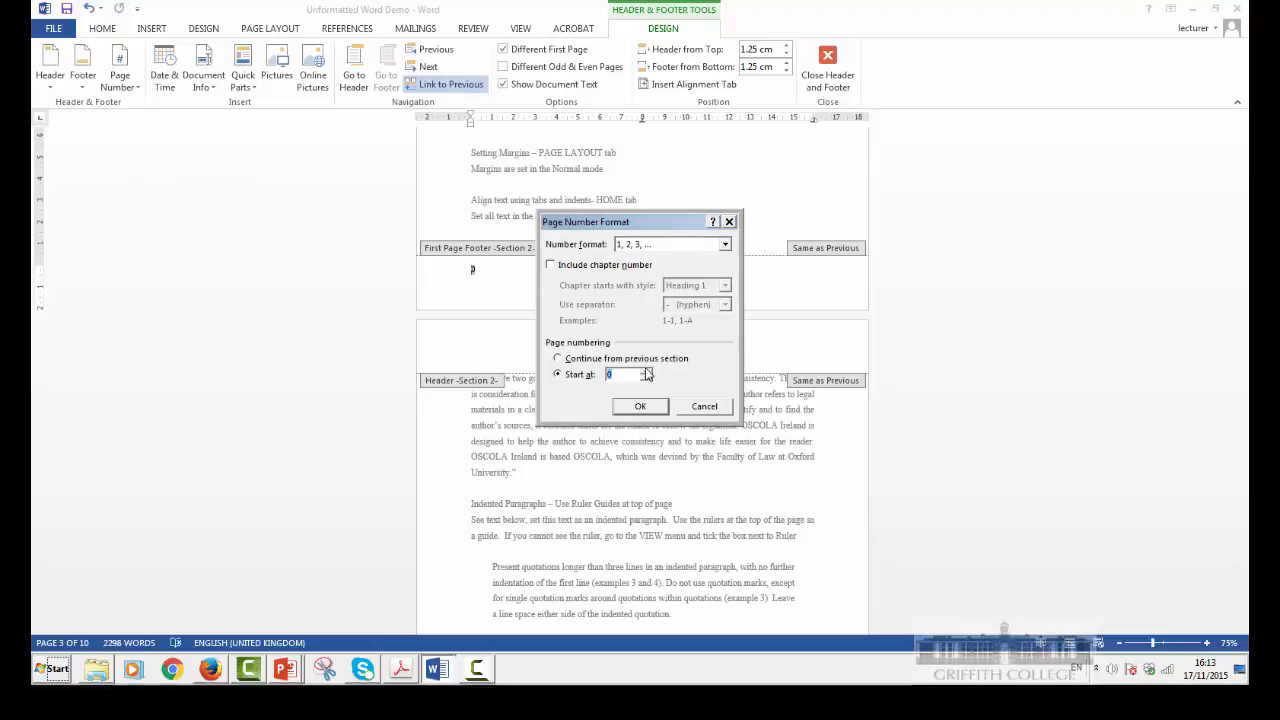
{"action": "left_click", "coordinate": [638, 407]}
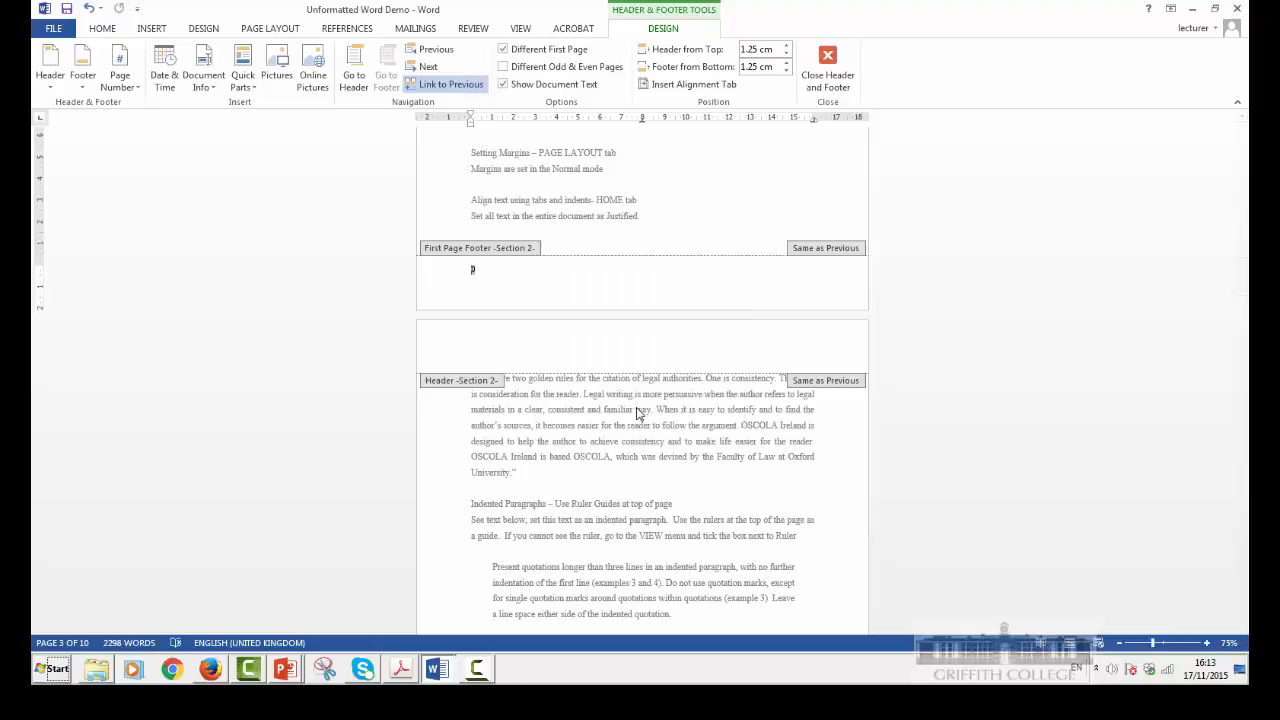
{"action": "scroll", "coordinate": [638, 414], "scroll_direction": "down", "scroll_amount": 15}
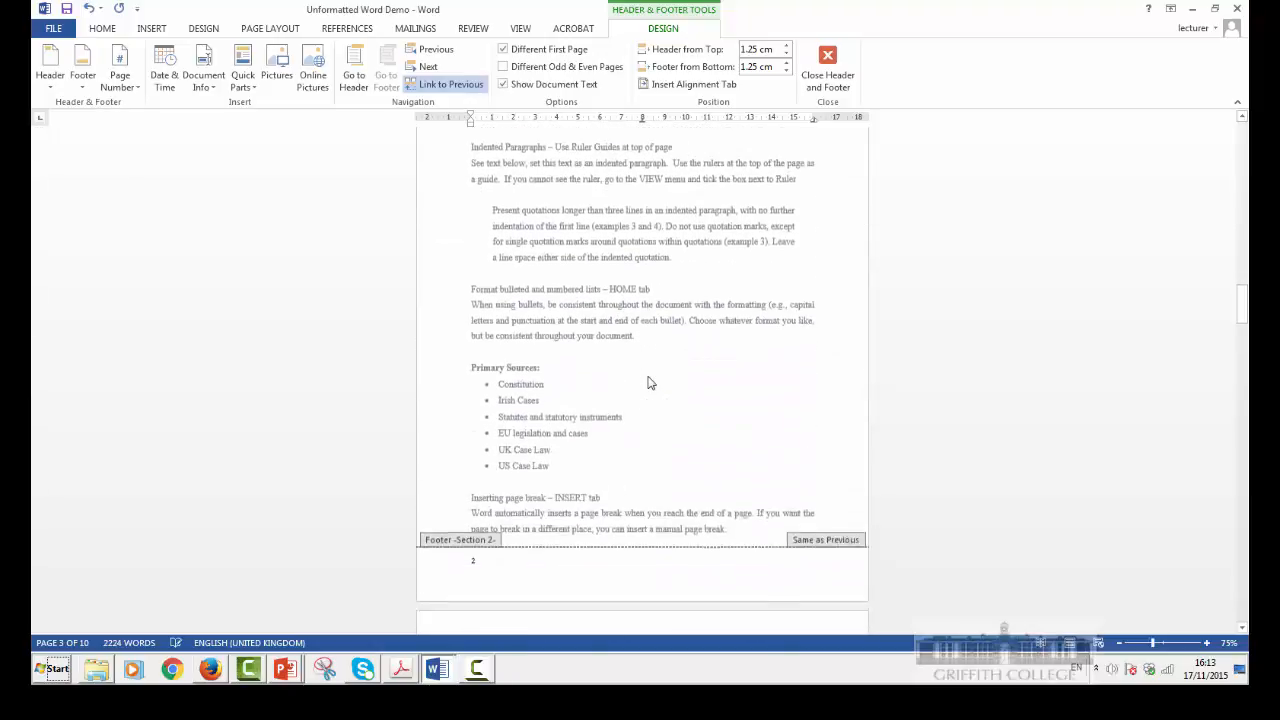
{"action": "scroll", "coordinate": [648, 382], "scroll_direction": "down", "scroll_amount": 15}
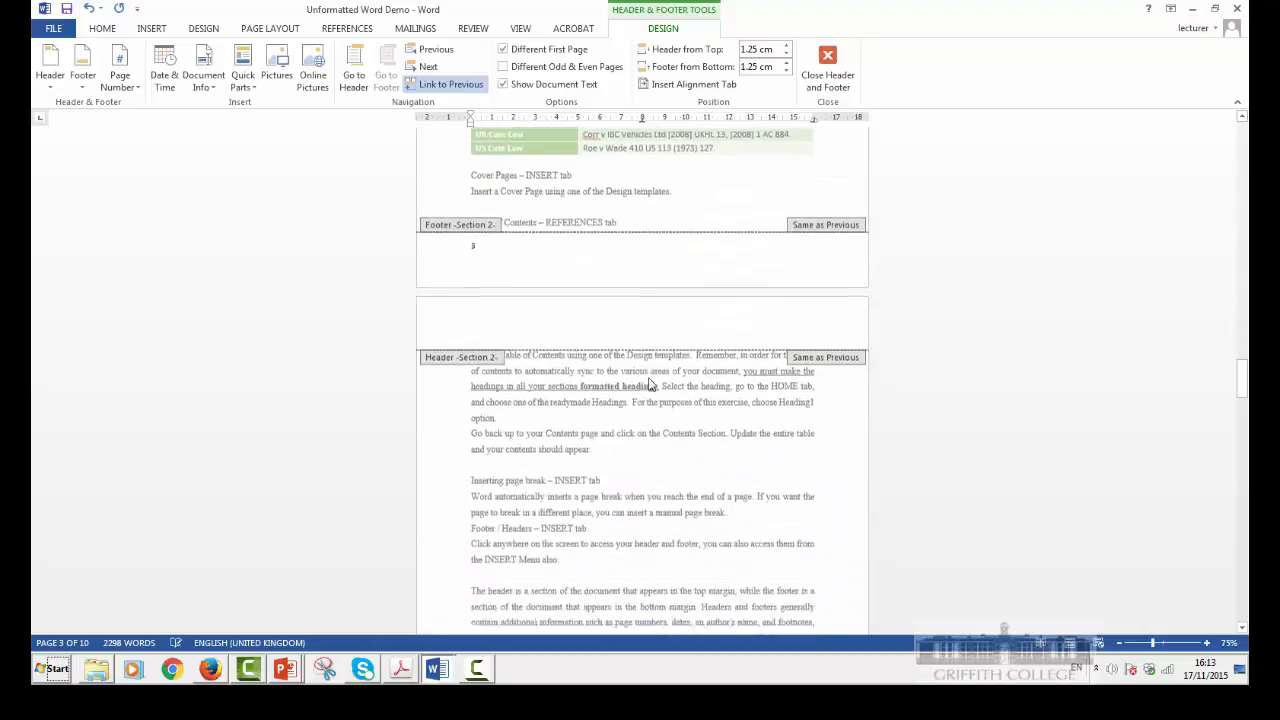
{"action": "scroll", "coordinate": [648, 382], "scroll_direction": "down", "scroll_amount": 2}
{"action": "scroll", "coordinate": [650, 378], "scroll_direction": "up", "scroll_amount": 10}
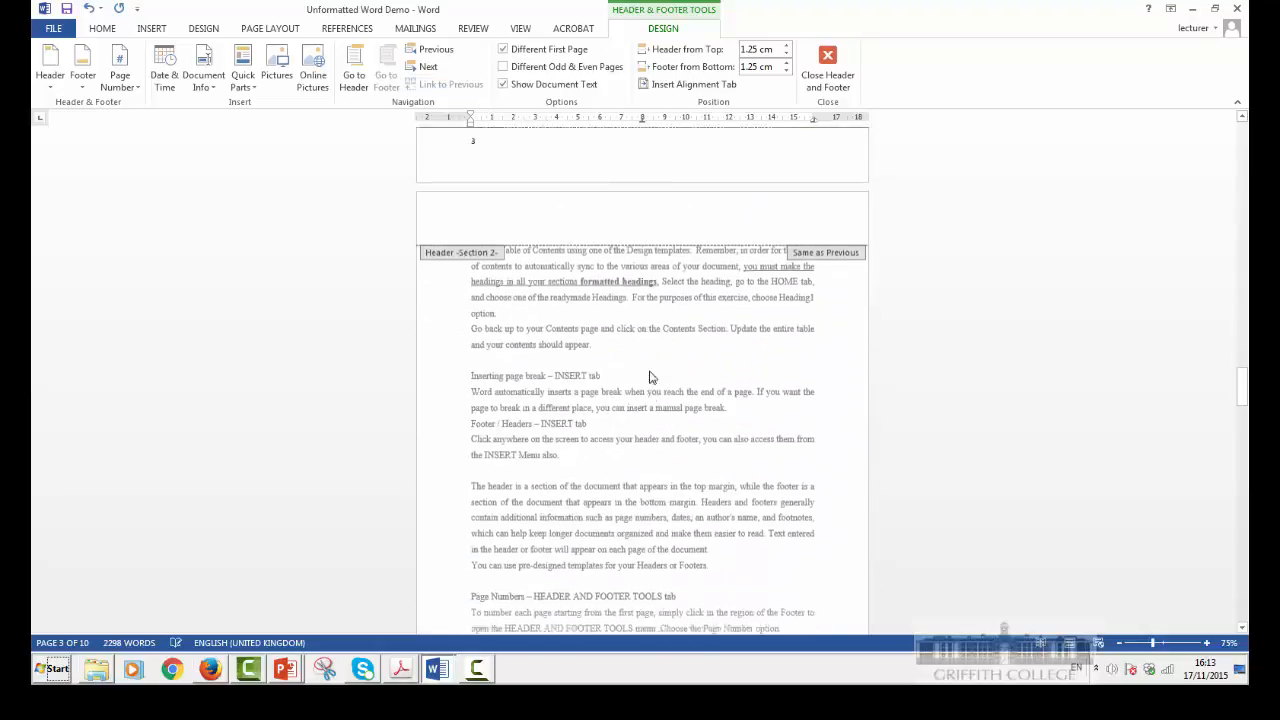
{"action": "scroll", "coordinate": [650, 377], "scroll_direction": "up", "scroll_amount": 5}
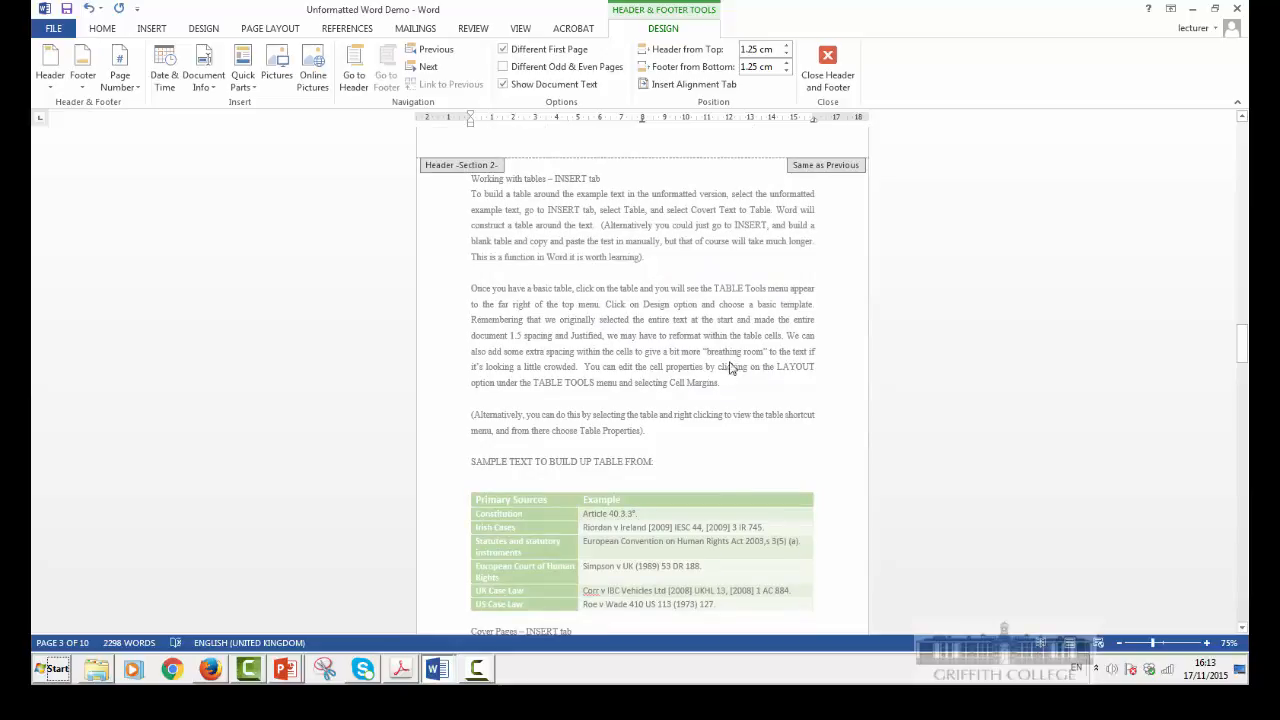
{"action": "scroll", "coordinate": [790, 350], "scroll_direction": "up", "scroll_amount": 5}
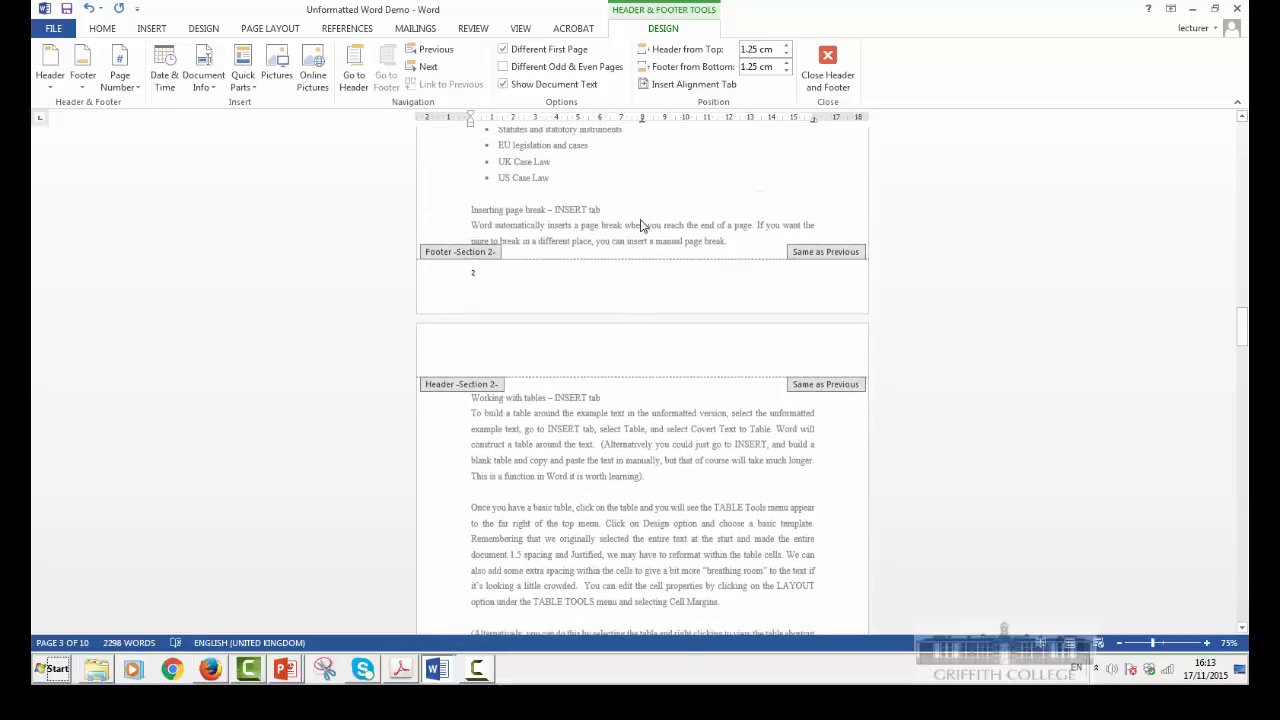
Step: Remove the footer containing the page number from page 2 and check the footers on the following pages
{"action": "double_click", "coordinate": [641, 225]}
{"action": "scroll", "coordinate": [640, 223], "scroll_direction": "up", "scroll_amount": 10}
{"action": "scroll", "coordinate": [639, 200], "scroll_direction": "up", "scroll_amount": 8}
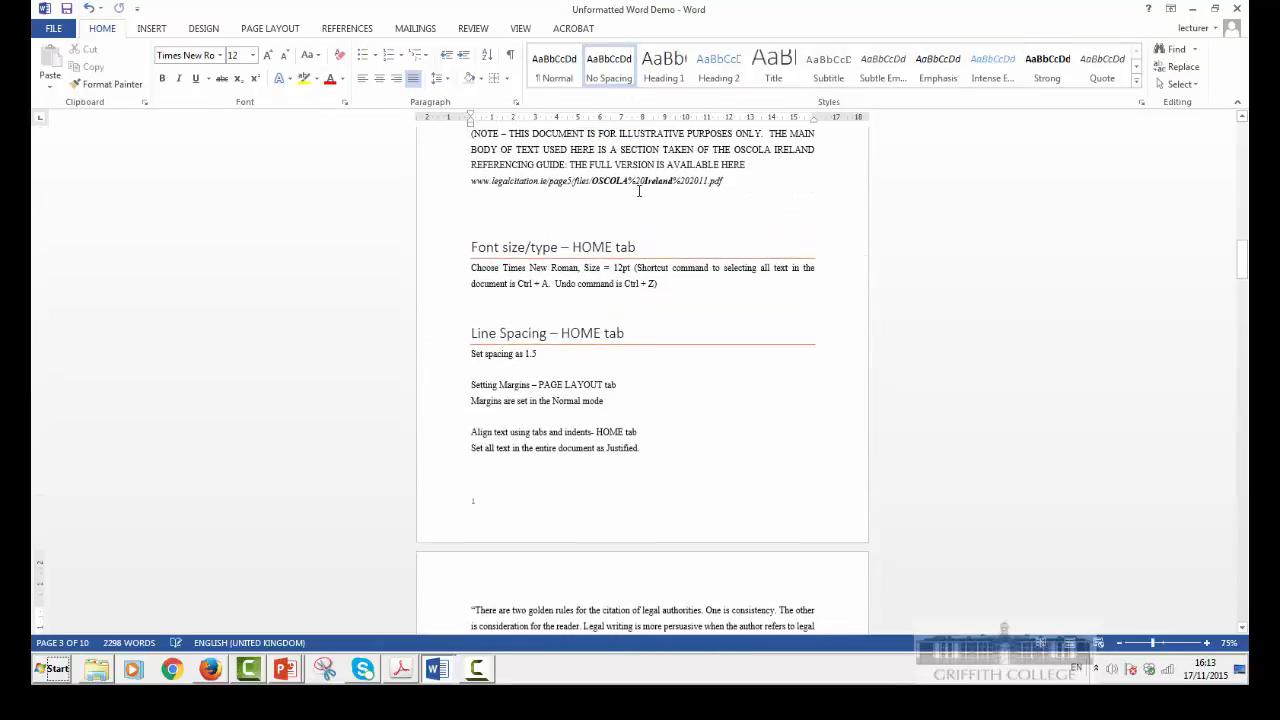
{"action": "scroll", "coordinate": [639, 190], "scroll_direction": "down", "scroll_amount": 1}
{"action": "scroll", "coordinate": [520, 300], "scroll_direction": "up", "scroll_amount": 15}
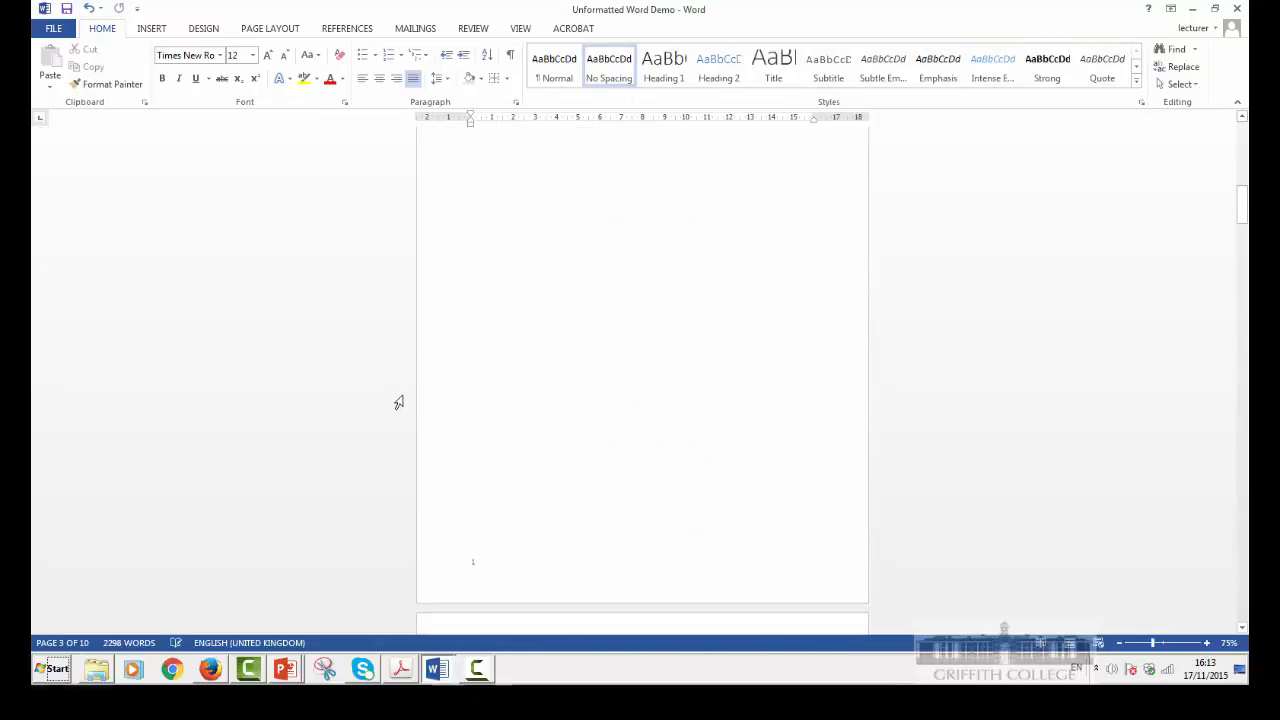
{"action": "scroll", "coordinate": [486, 391], "scroll_direction": "down", "scroll_amount": 6}
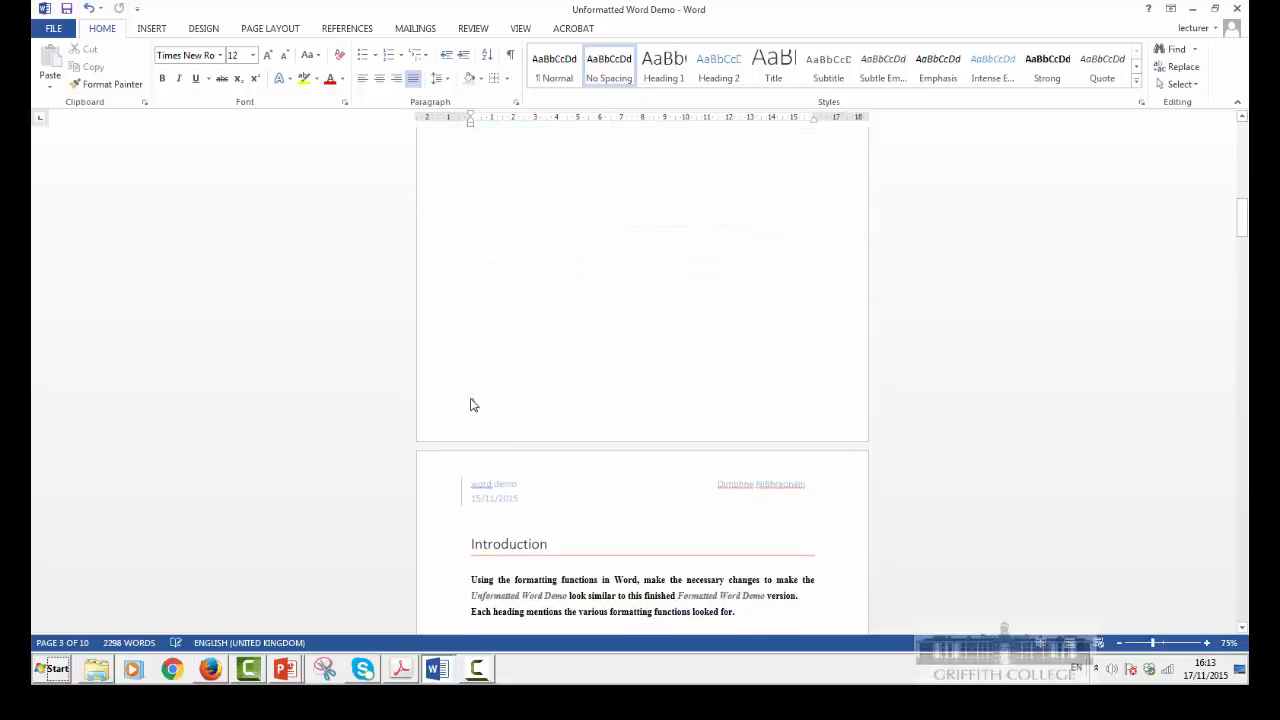
{"action": "left_click", "coordinate": [473, 405]}
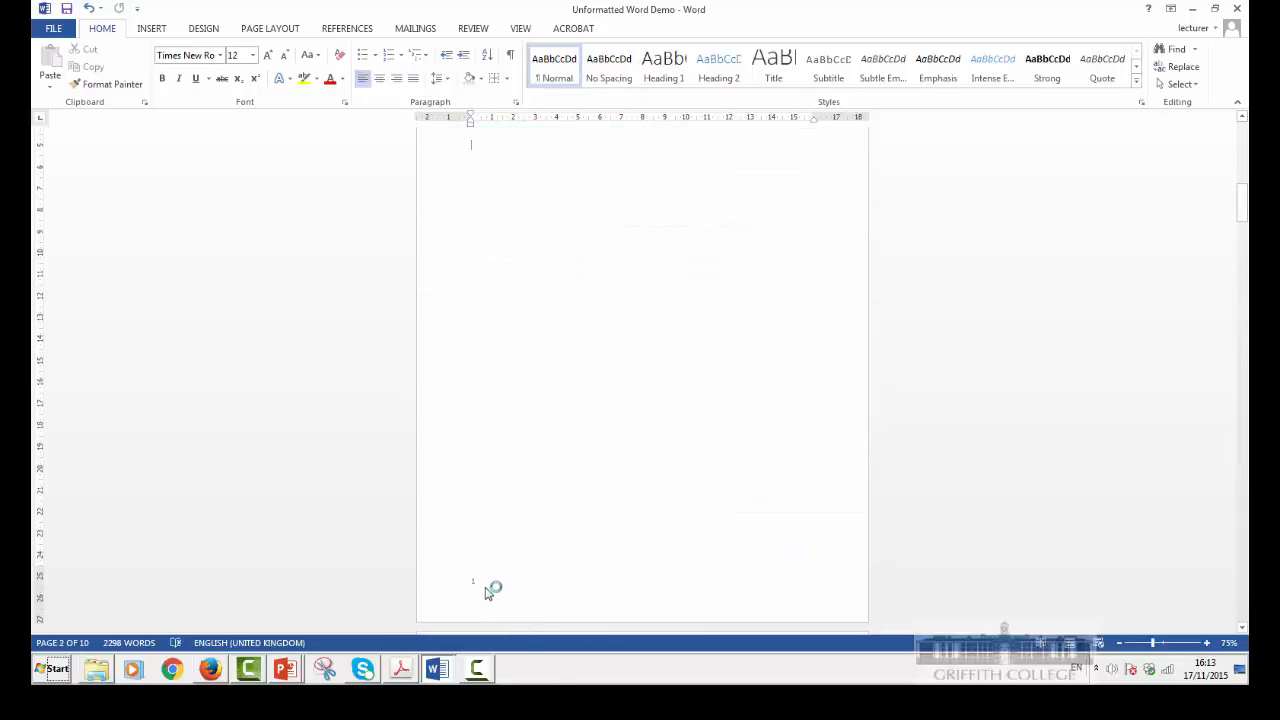
{"action": "double_click", "coordinate": [477, 584]}
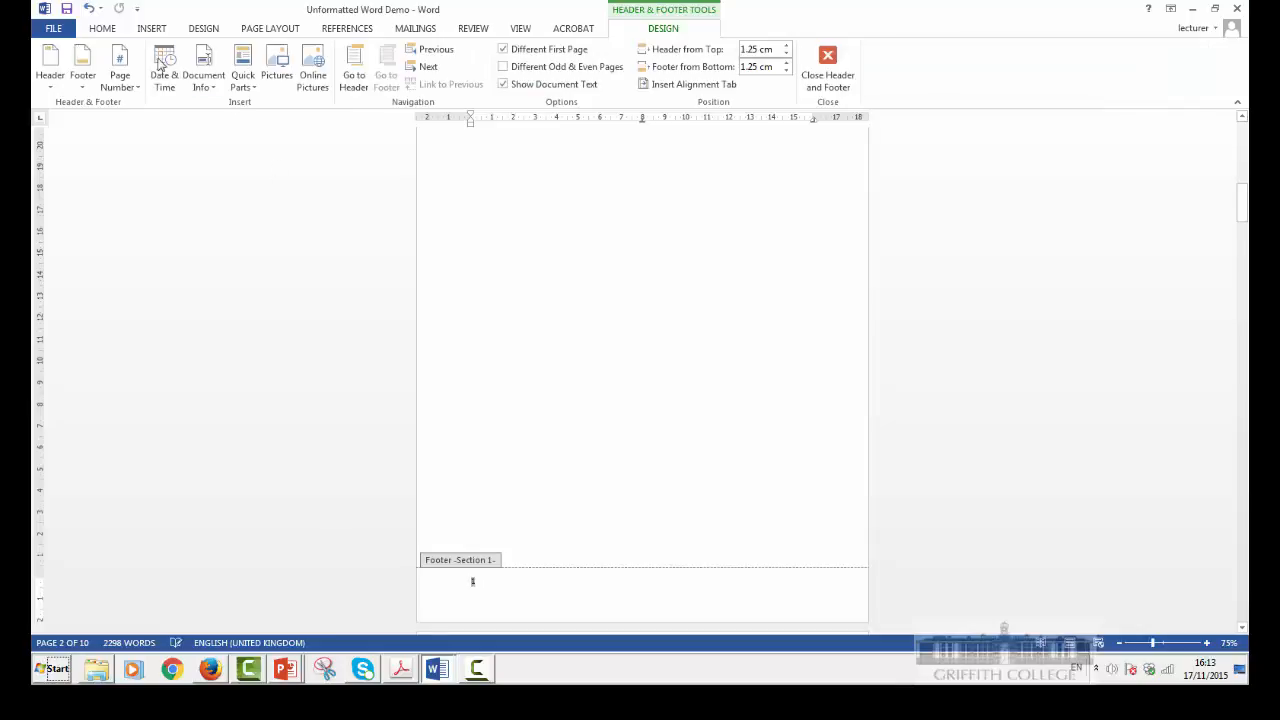
{"action": "left_click", "coordinate": [51, 74]}
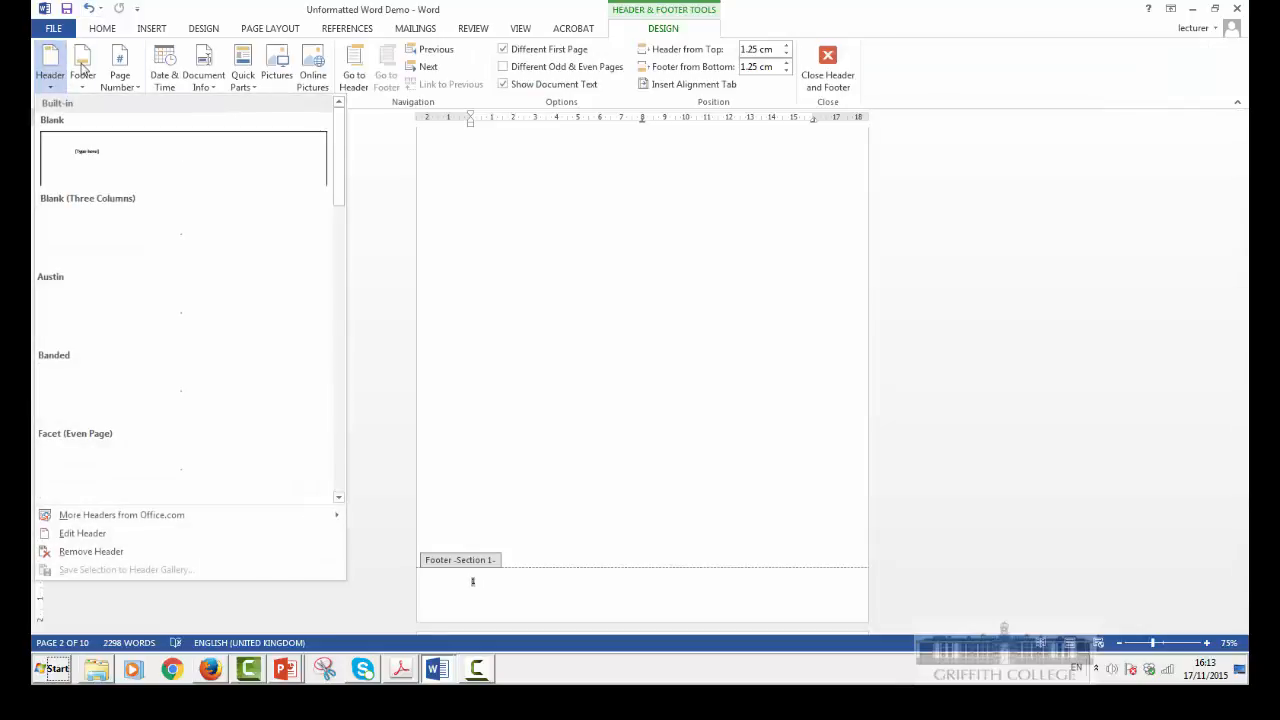
{"action": "left_click", "coordinate": [83, 68]}
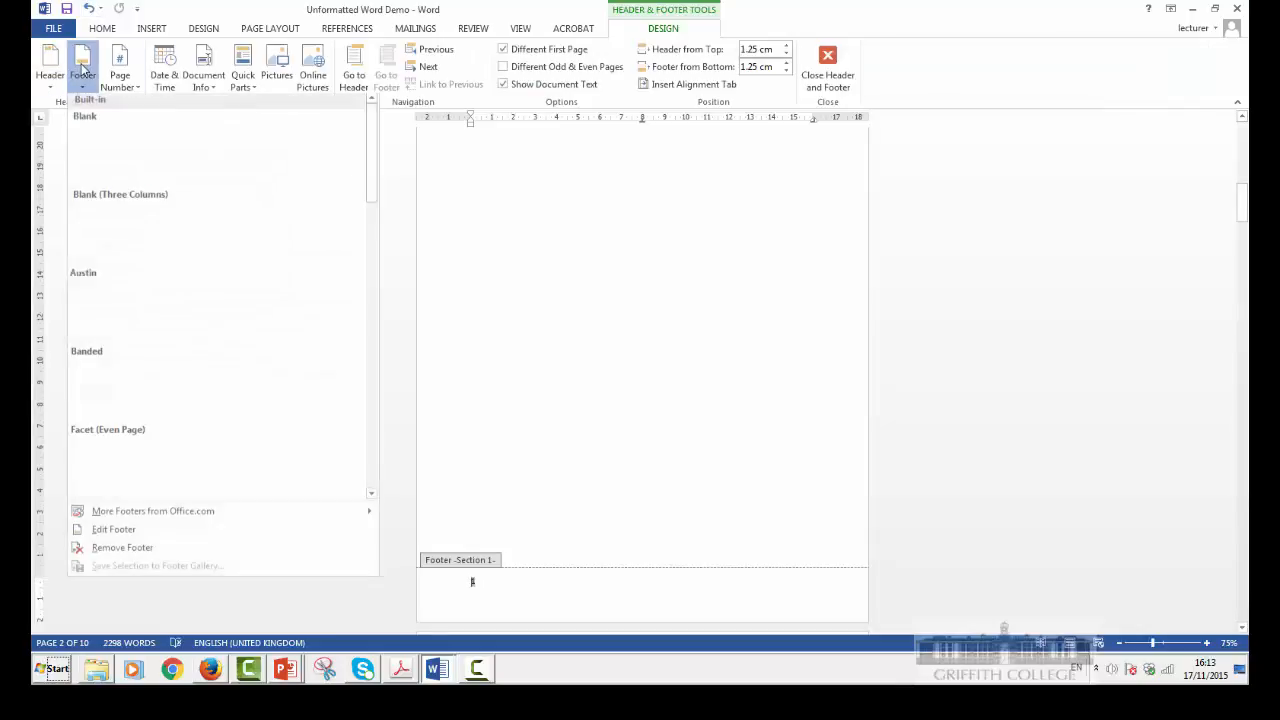
{"action": "left_click", "coordinate": [122, 553]}
{"action": "scroll", "coordinate": [626, 449], "scroll_direction": "down", "scroll_amount": 15}
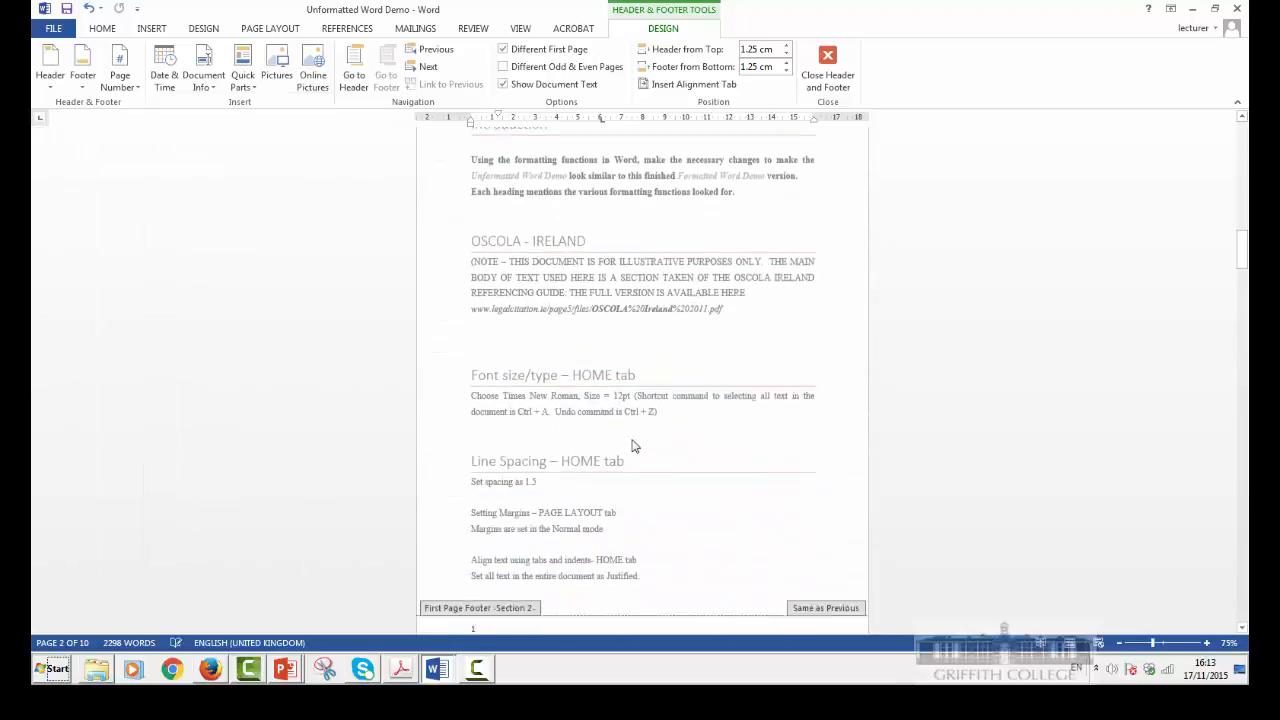
{"action": "scroll", "coordinate": [613, 480], "scroll_direction": "down", "scroll_amount": 6}
{"action": "scroll", "coordinate": [480, 190], "scroll_direction": "up", "scroll_amount": 1}
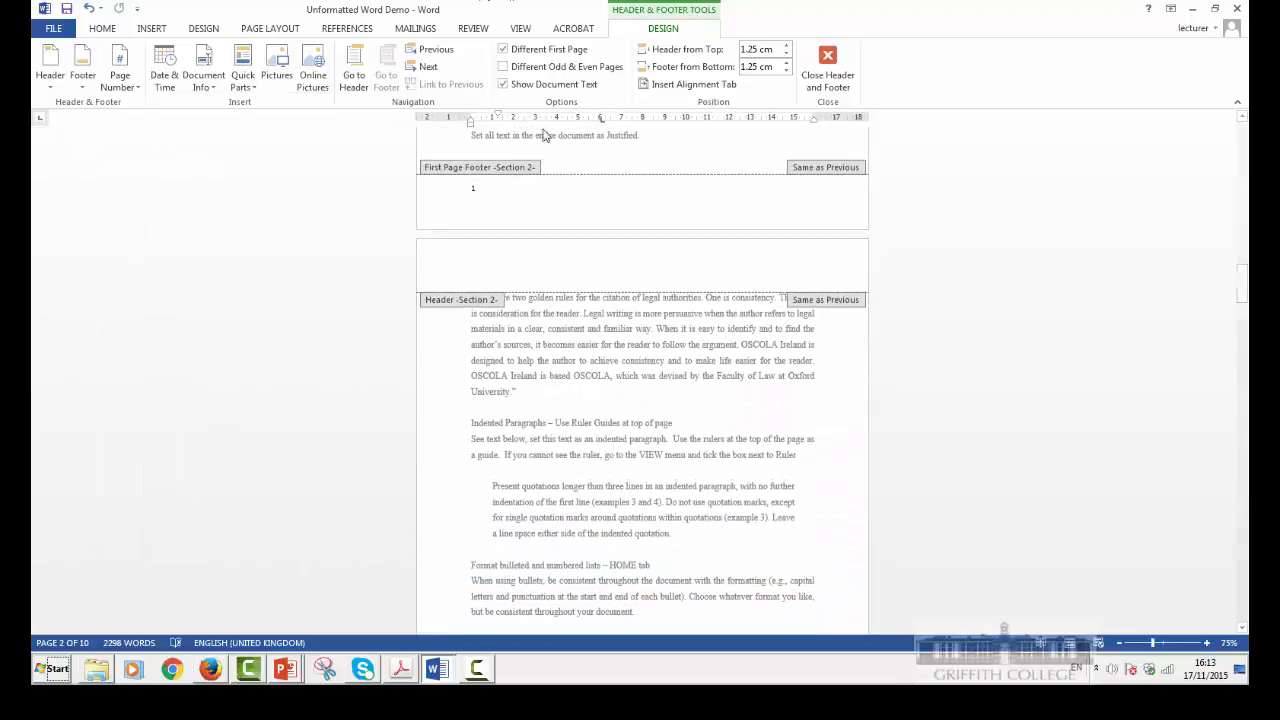
{"action": "scroll", "coordinate": [594, 366], "scroll_direction": "up", "scroll_amount": 15}
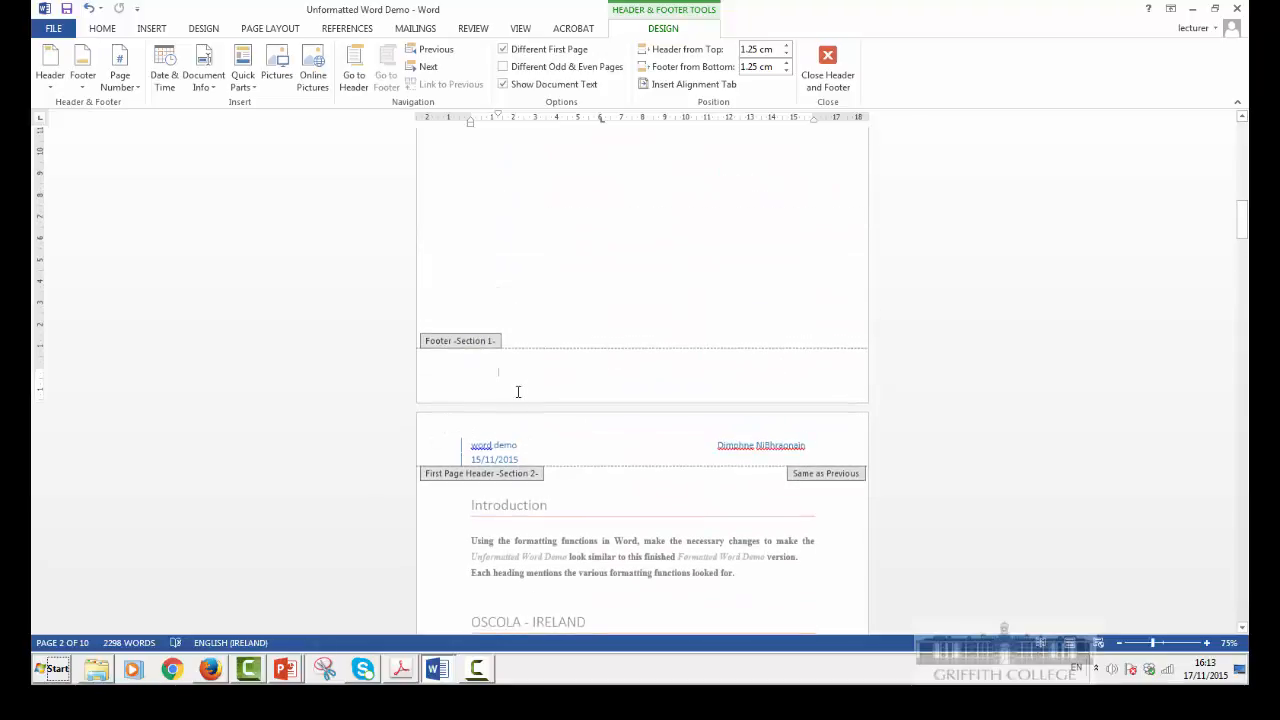
{"action": "scroll", "coordinate": [540, 380], "scroll_direction": "up", "scroll_amount": 3}
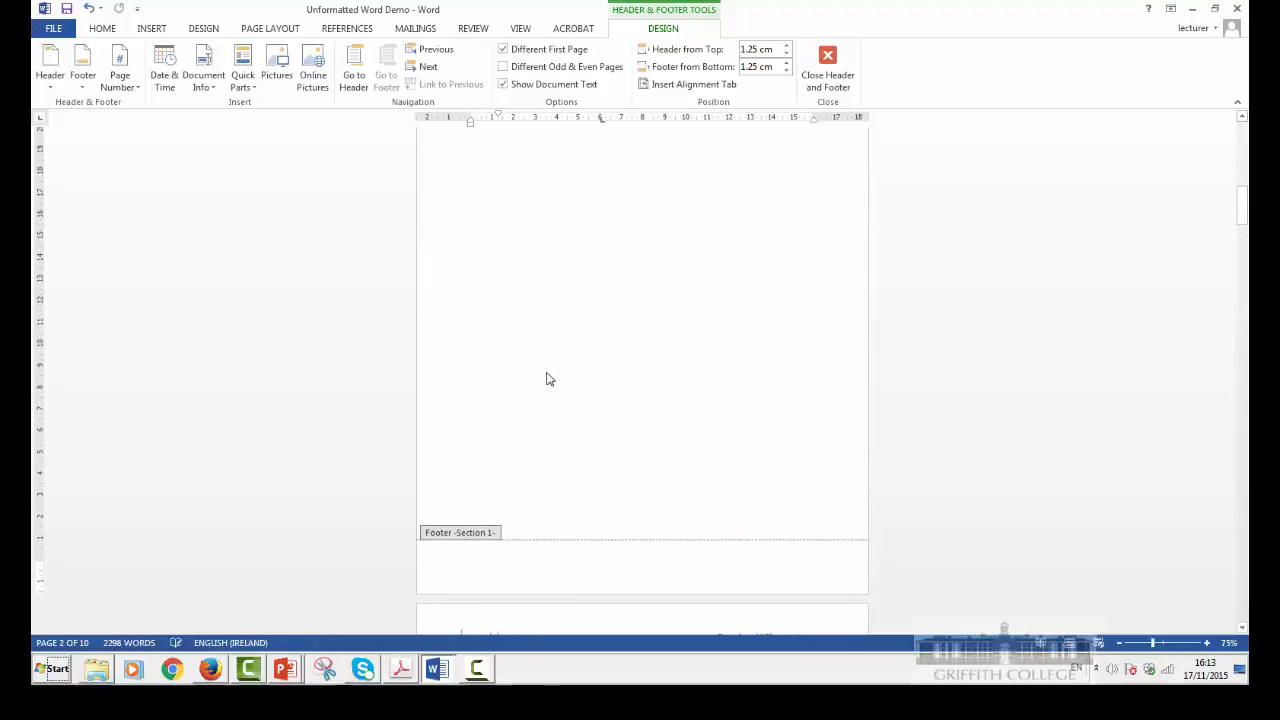
Step: Capitalise the title in page 3's header so it reads "Word demo"
{"action": "scroll", "coordinate": [530, 330], "scroll_direction": "down", "scroll_amount": 7}
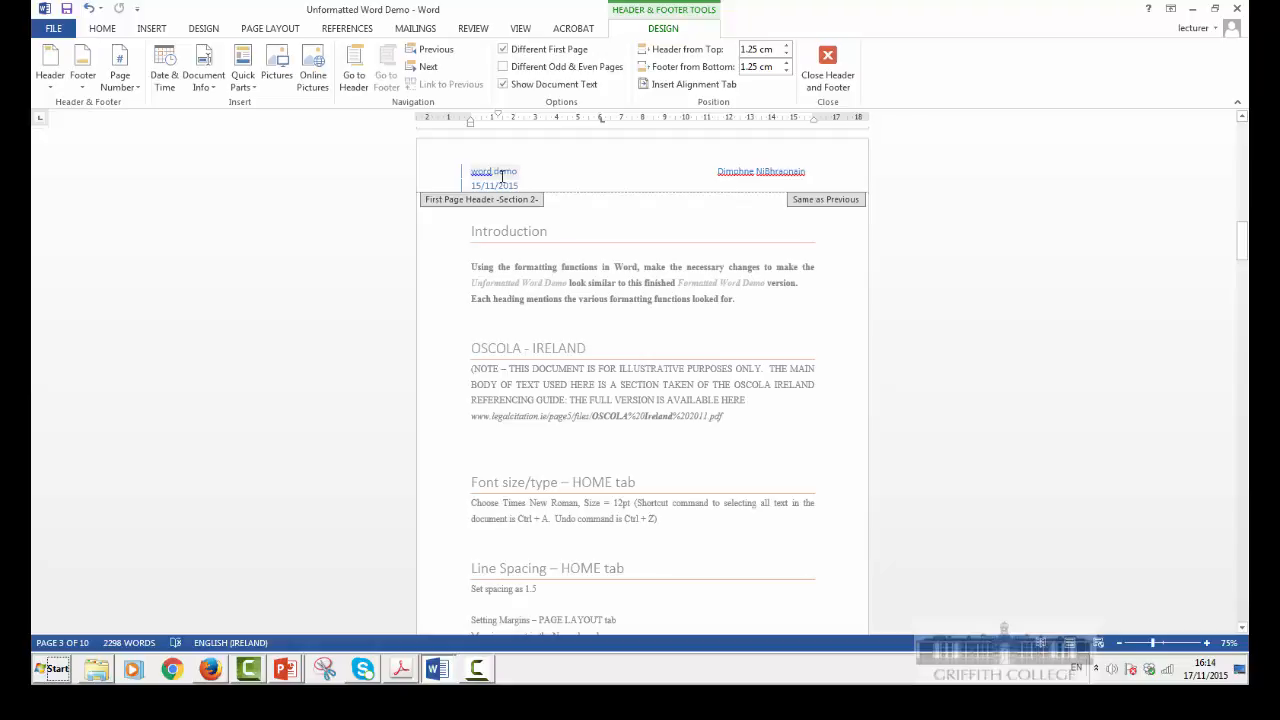
{"action": "double_click", "coordinate": [502, 176]}
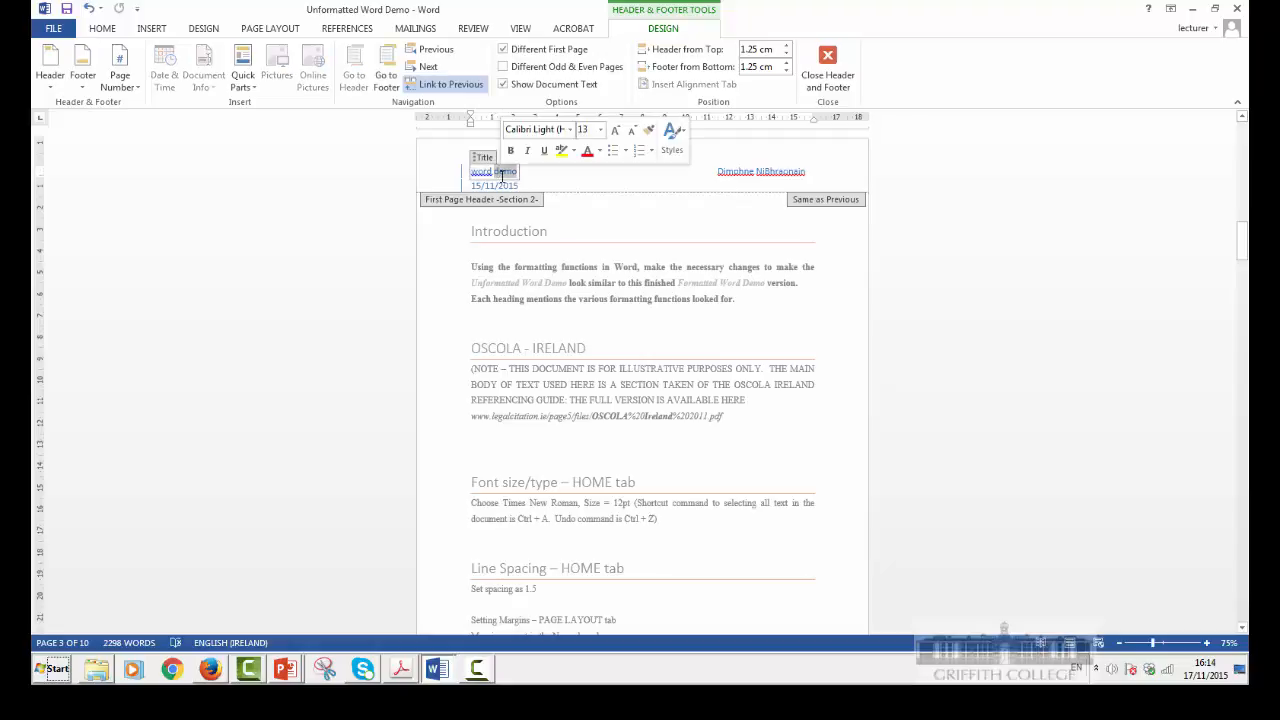
{"action": "left_click", "coordinate": [491, 173]}
{"action": "left_click_drag", "start_coordinate": [491, 173], "coordinate": [450, 175]}
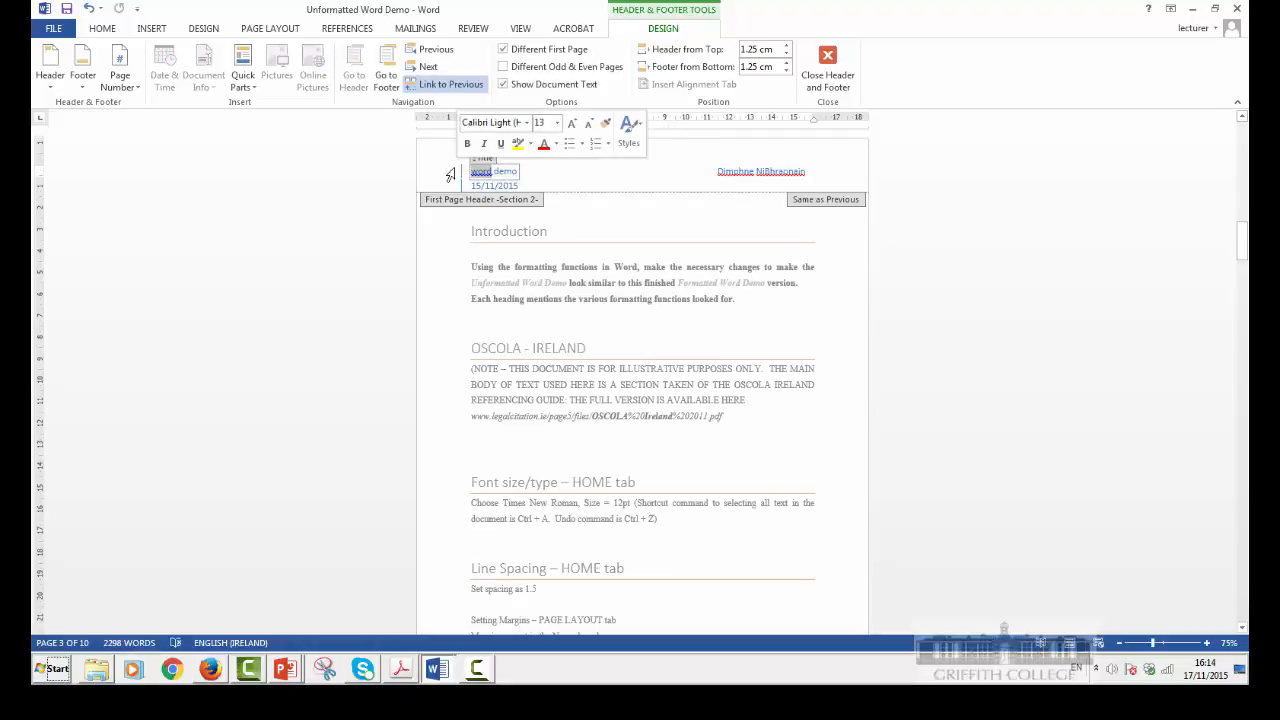
{"action": "type", "text": "W"}
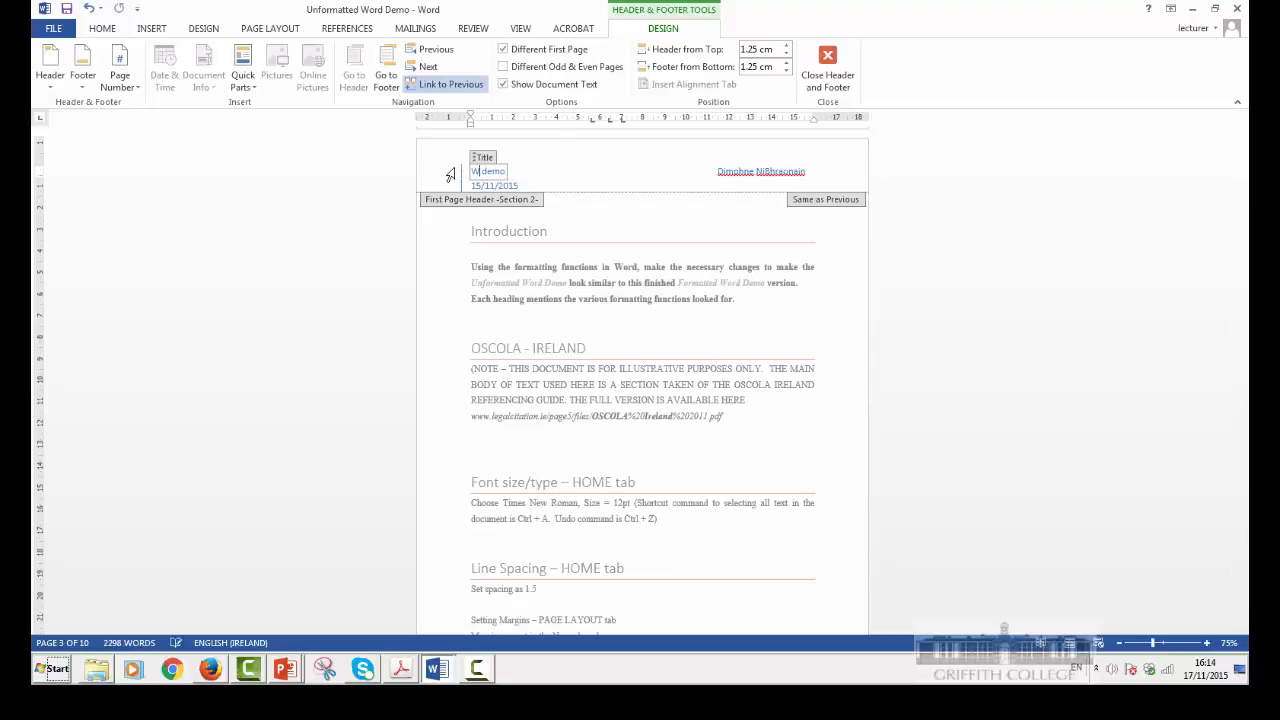
{"action": "type", "text": "ord"}
{"action": "left_click", "coordinate": [554, 182]}
Step: Try the Blank (Three Columns) footer in page 3's footer and undo it
{"action": "scroll", "coordinate": [629, 606], "scroll_direction": "down", "scroll_amount": 6}
{"action": "left_click", "coordinate": [567, 459]}
{"action": "double_click", "coordinate": [567, 459]}
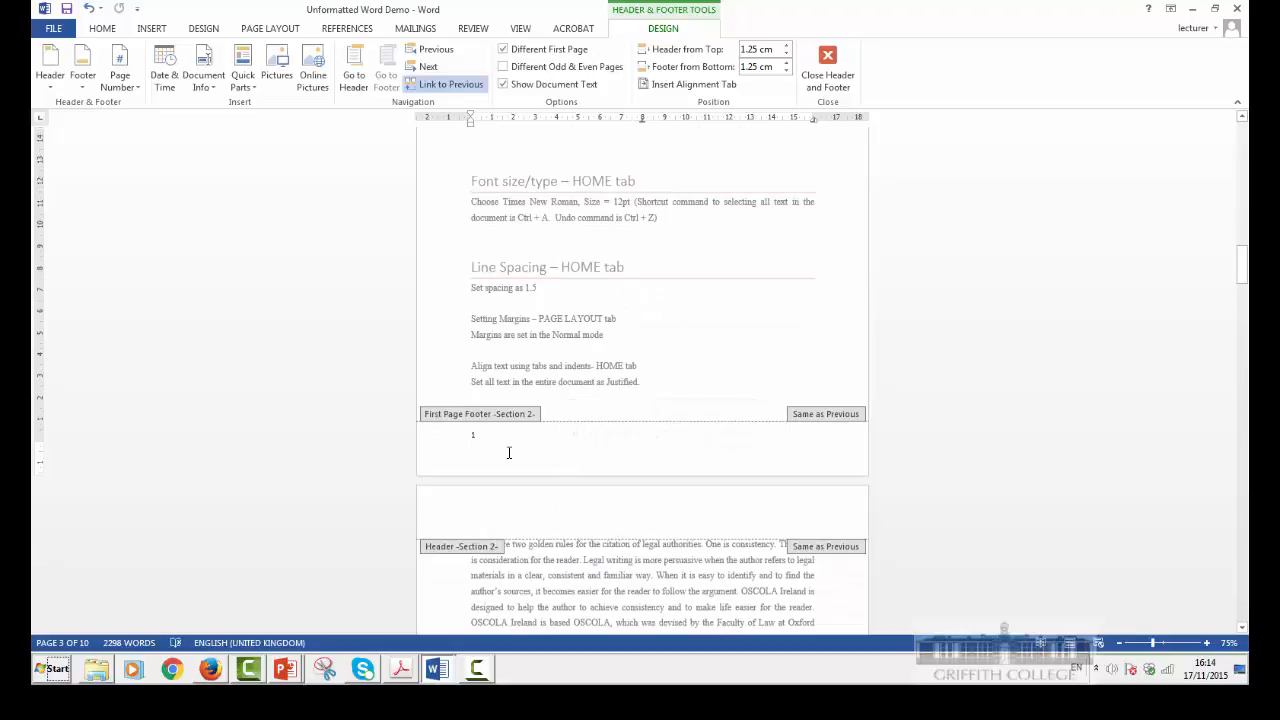
{"action": "left_click", "coordinate": [84, 86]}
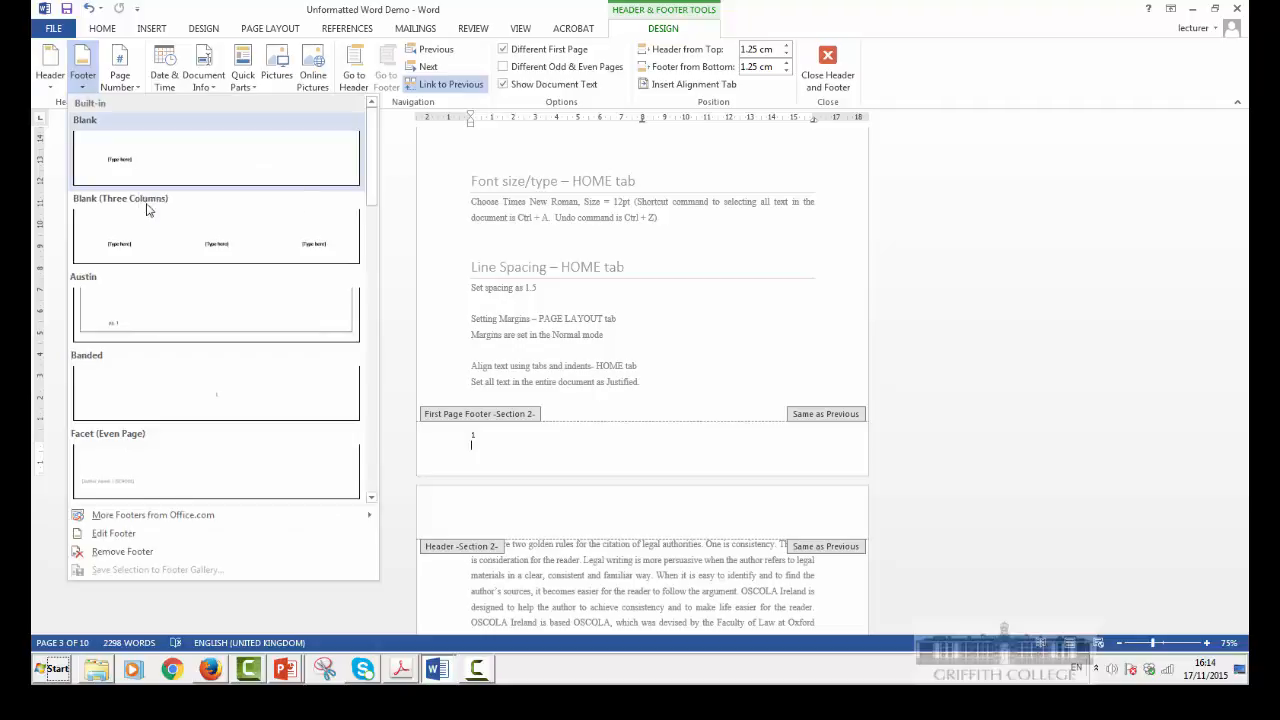
{"action": "left_click", "coordinate": [252, 261]}
{"action": "key", "text": "ctrl+z"}
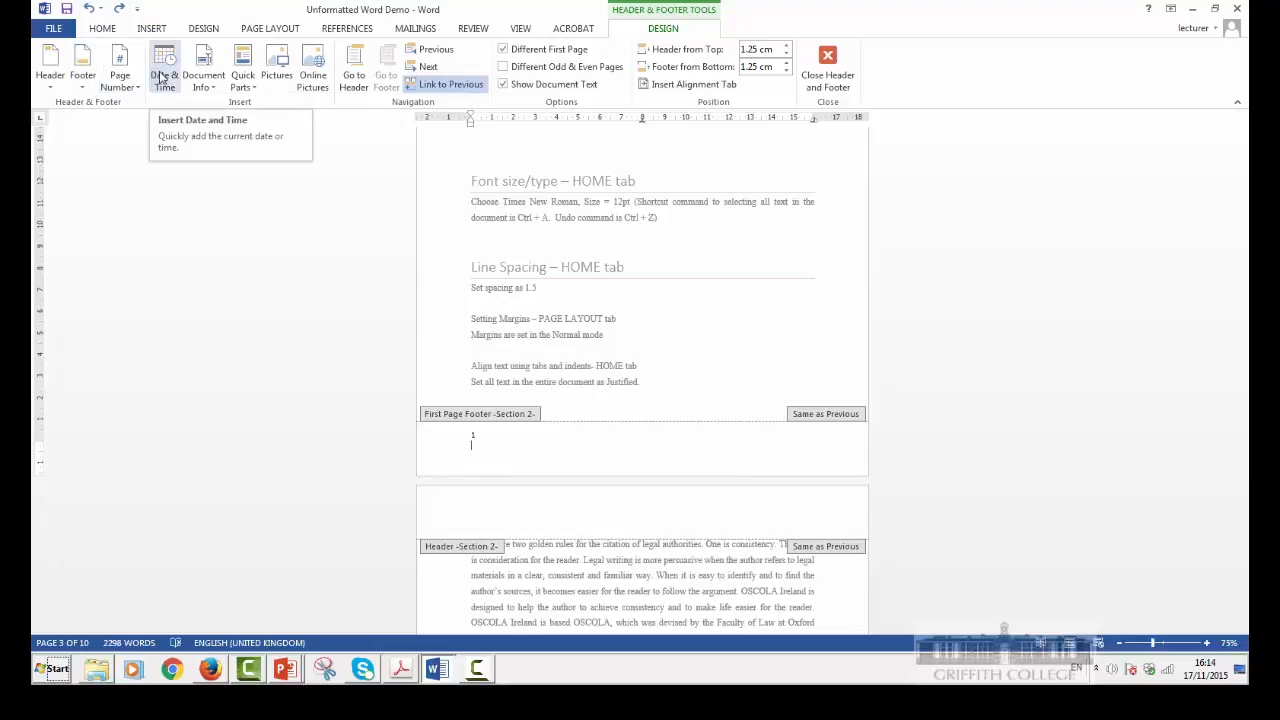
Step: Insert the file name below the page number in page 3's footer, then try adding the file path after it and undo that addition
{"action": "left_click", "coordinate": [203, 78]}
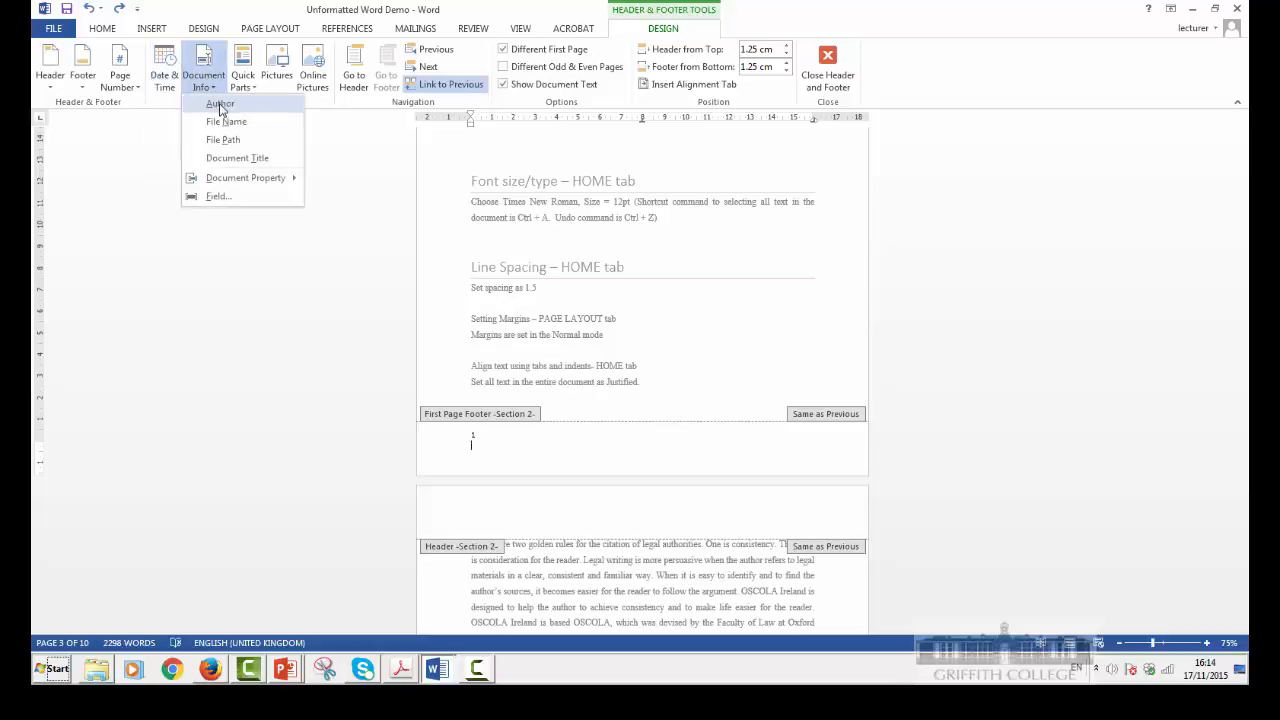
{"action": "left_click", "coordinate": [245, 122]}
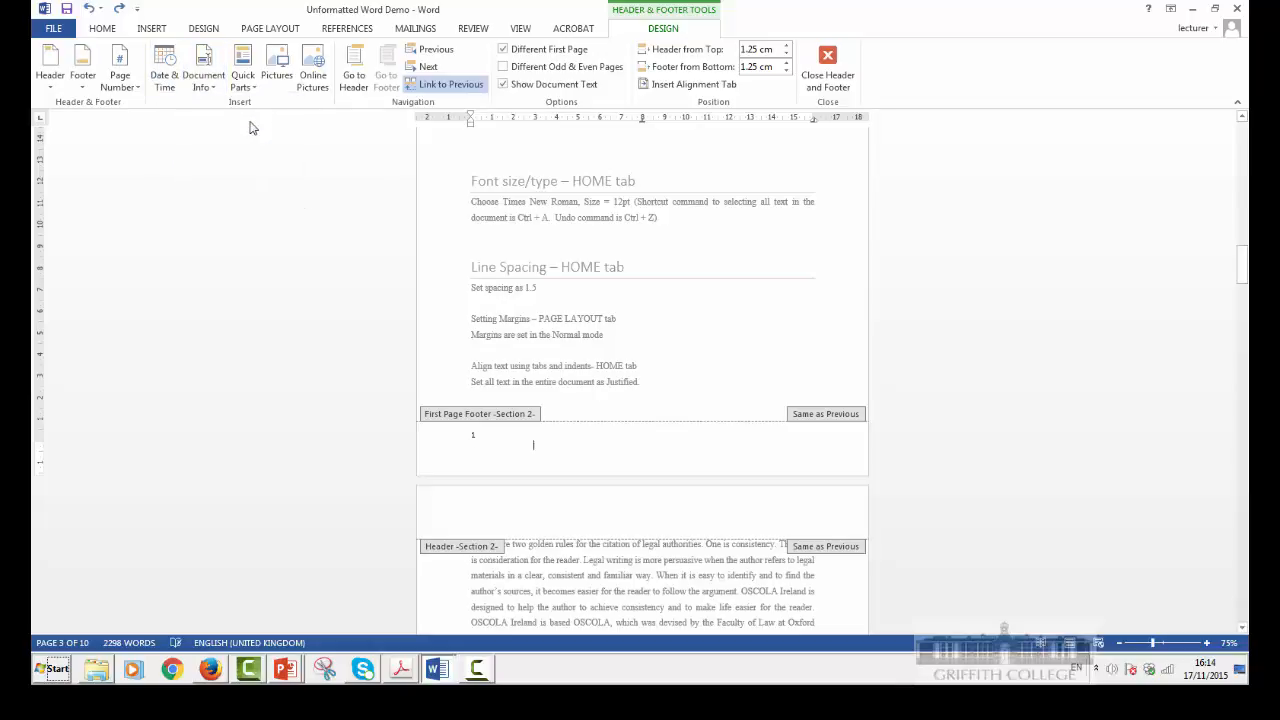
{"action": "left_click", "coordinate": [207, 85]}
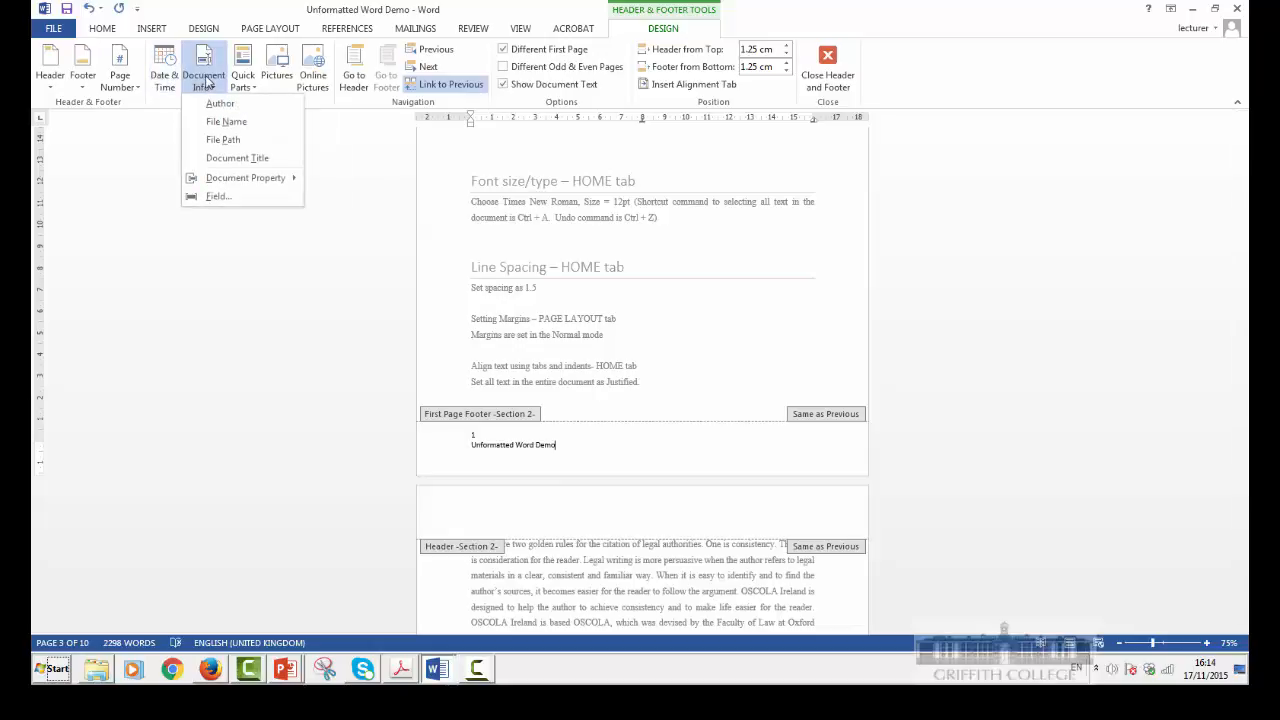
{"action": "left_click", "coordinate": [245, 141]}
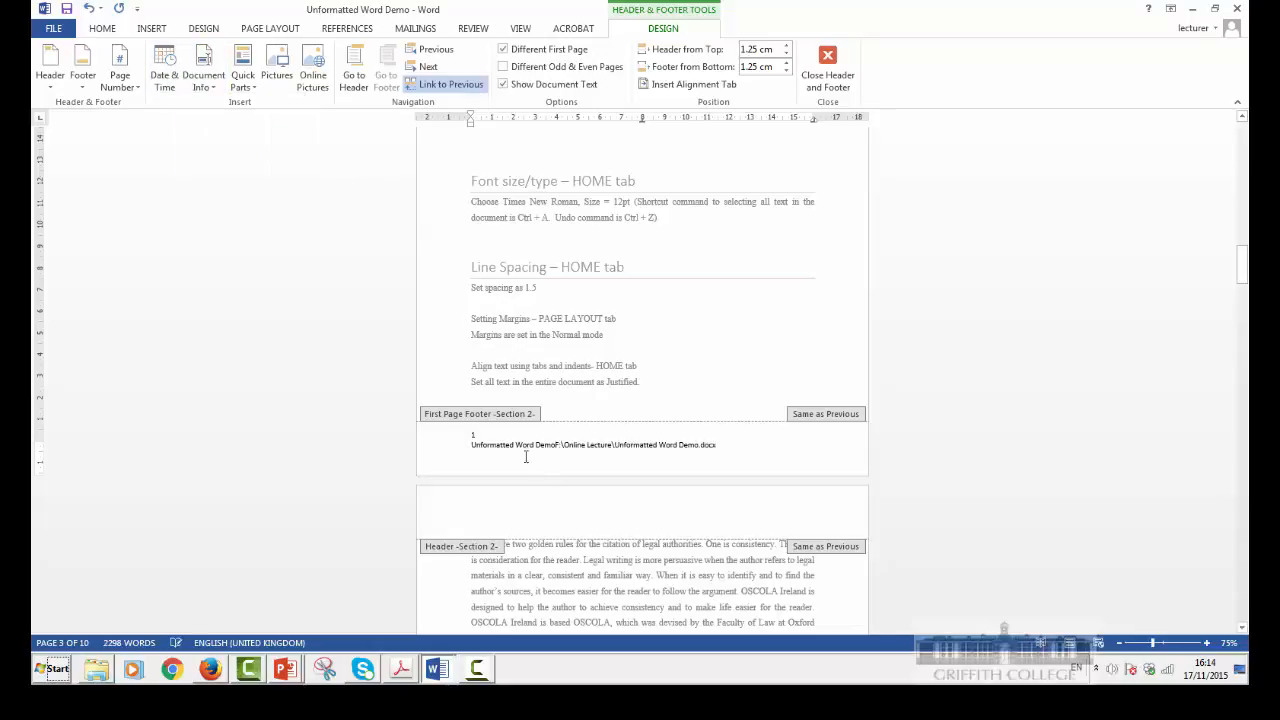
{"action": "left_click_drag", "start_coordinate": [558, 445], "coordinate": [440, 414]}
{"action": "scroll", "coordinate": [440, 414], "scroll_direction": "up", "scroll_amount": 5}
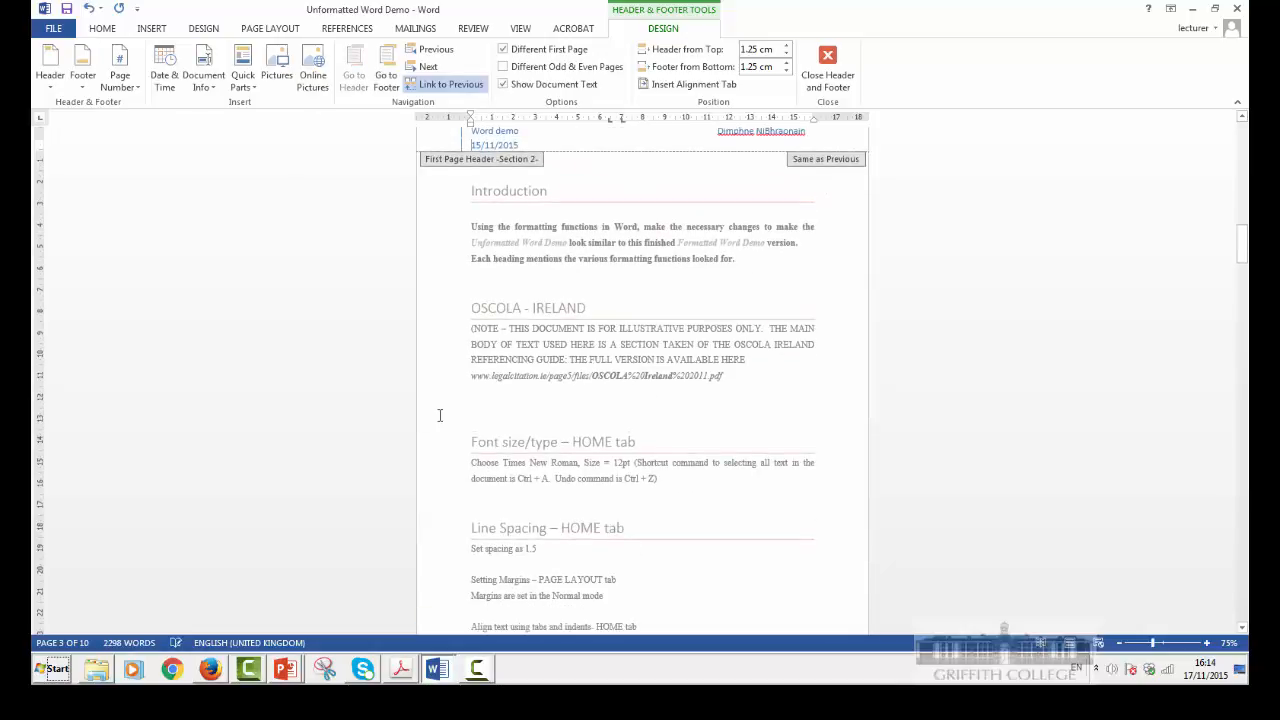
{"action": "scroll", "coordinate": [446, 483], "scroll_direction": "down", "scroll_amount": 4}
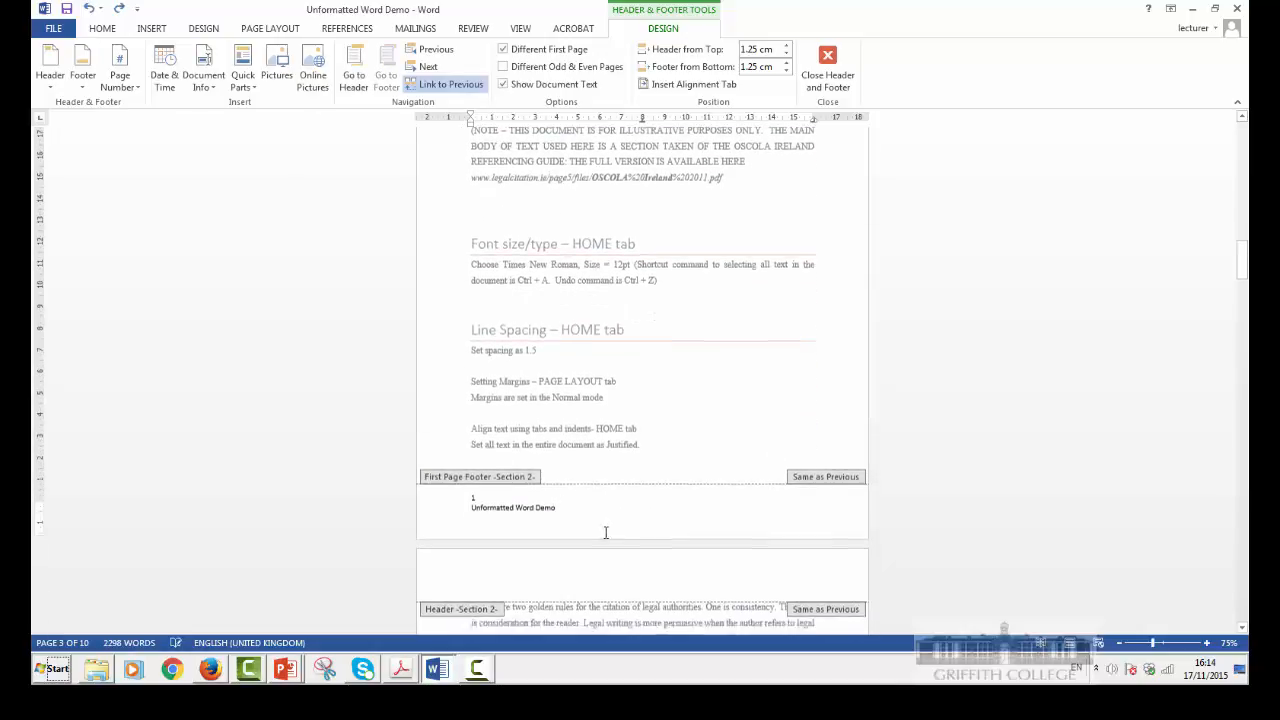
Step: Replace the file name line in page 3's footer with the document's file path
{"action": "left_click_drag", "start_coordinate": [556, 508], "coordinate": [438, 505]}
{"action": "left_click", "coordinate": [219, 82]}
{"action": "left_click", "coordinate": [221, 139]}
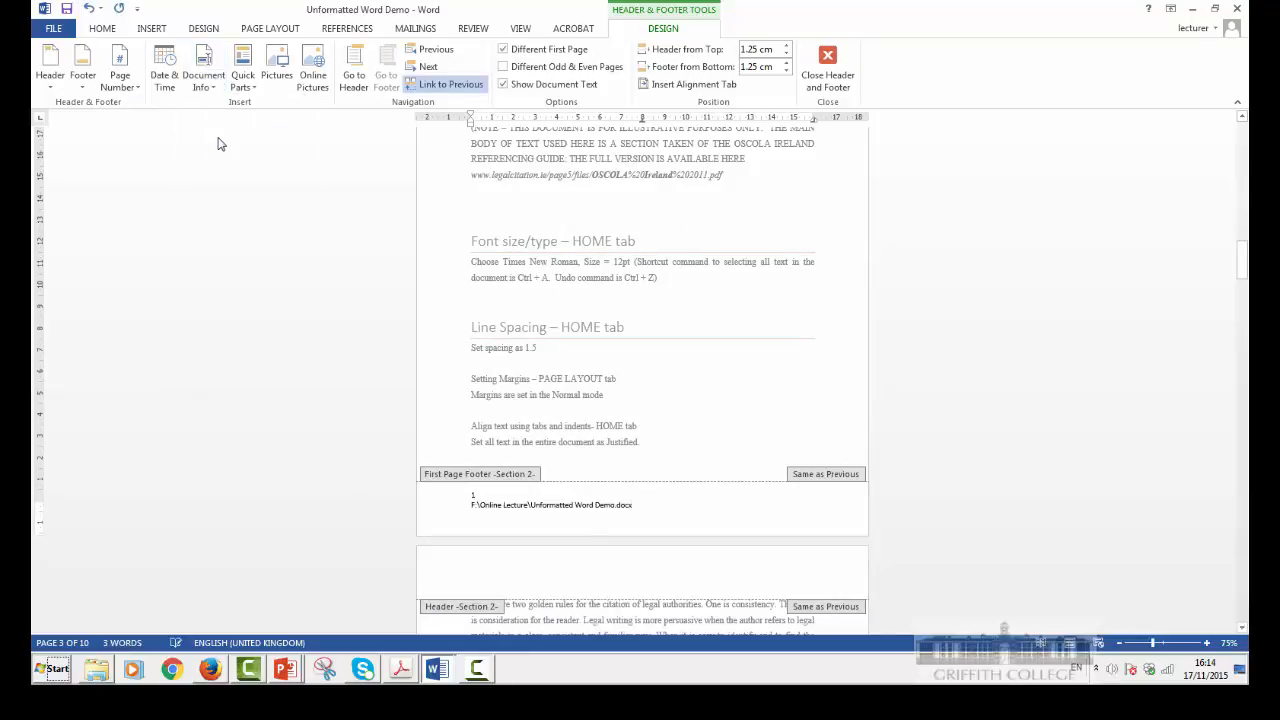
Step: Try adding the Company document property with "Griff" to page 3's footer, remove it again and leave the footer
{"action": "left_click", "coordinate": [205, 78]}
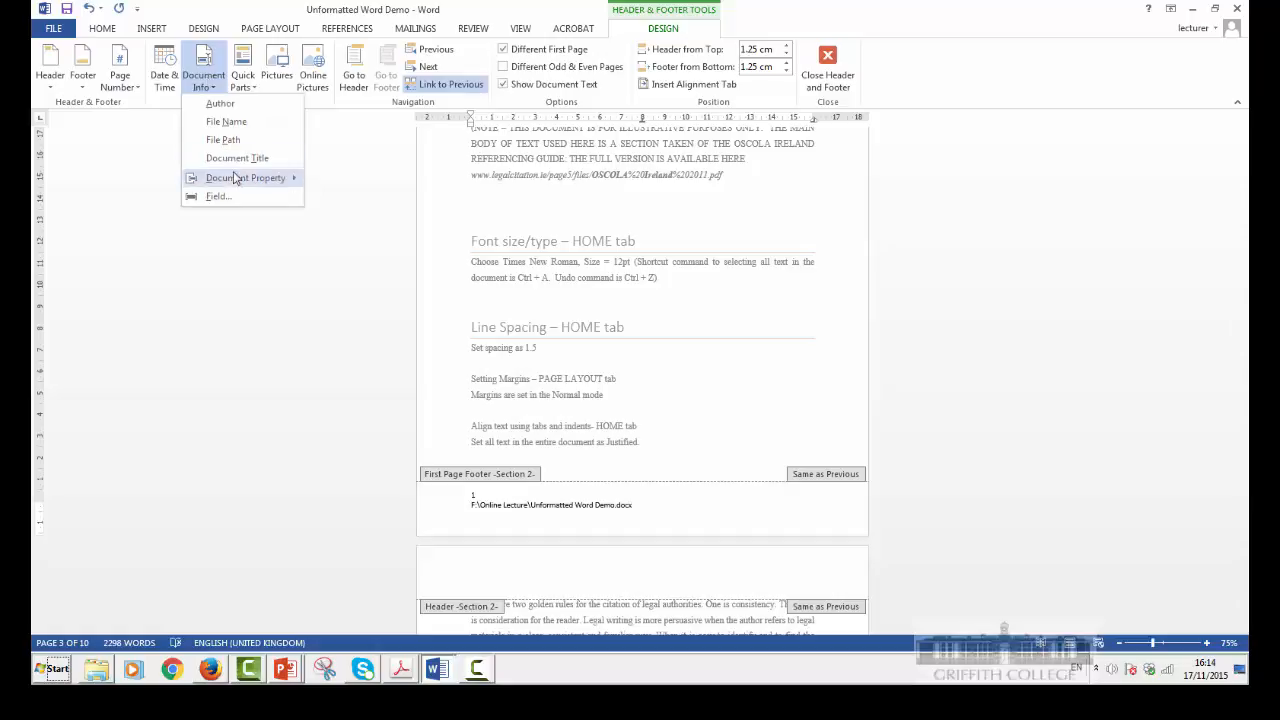
{"action": "mouse_move", "coordinate": [242, 177]}
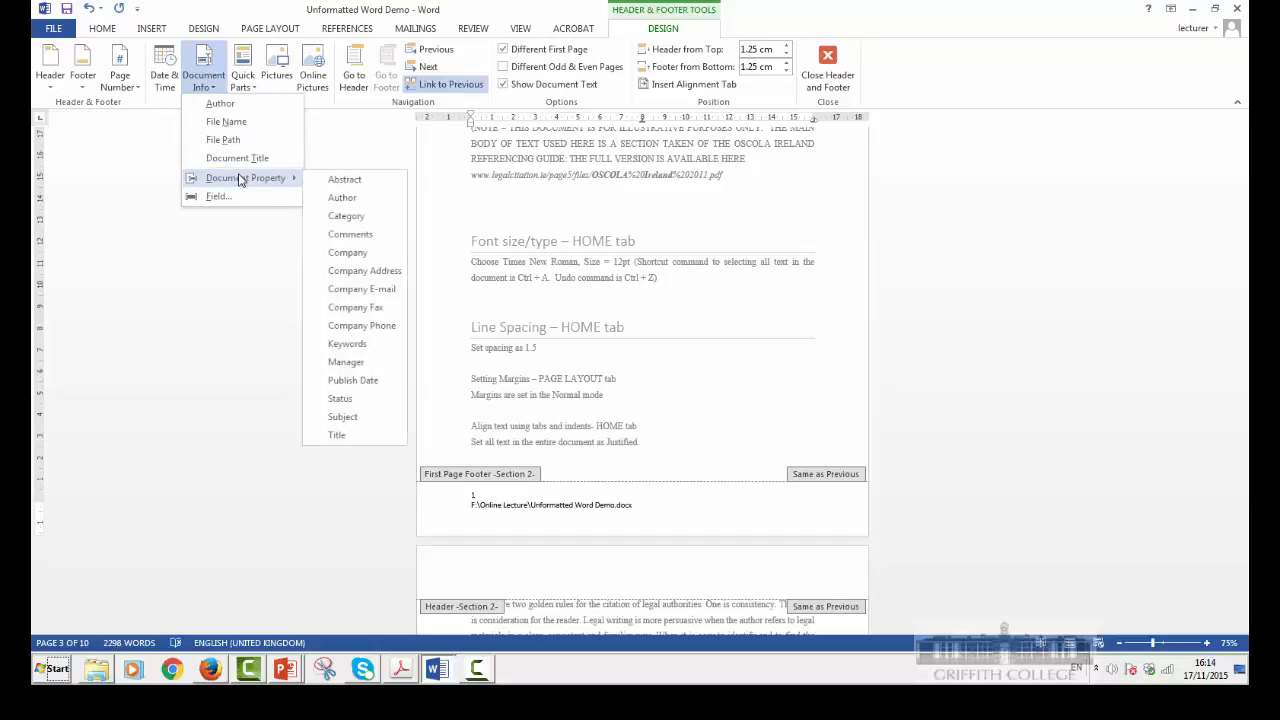
{"action": "left_click", "coordinate": [366, 253]}
{"action": "type", "text": "Griff"}
{"action": "key", "text": "BackSpace"}
{"action": "key", "text": "BackSpace"}
{"action": "key", "text": "BackSpace"}
{"action": "key", "text": "BackSpace"}
{"action": "key", "text": "BackSpace"}
{"action": "key", "text": "BackSpace"}
{"action": "key", "text": "shift+Home"}
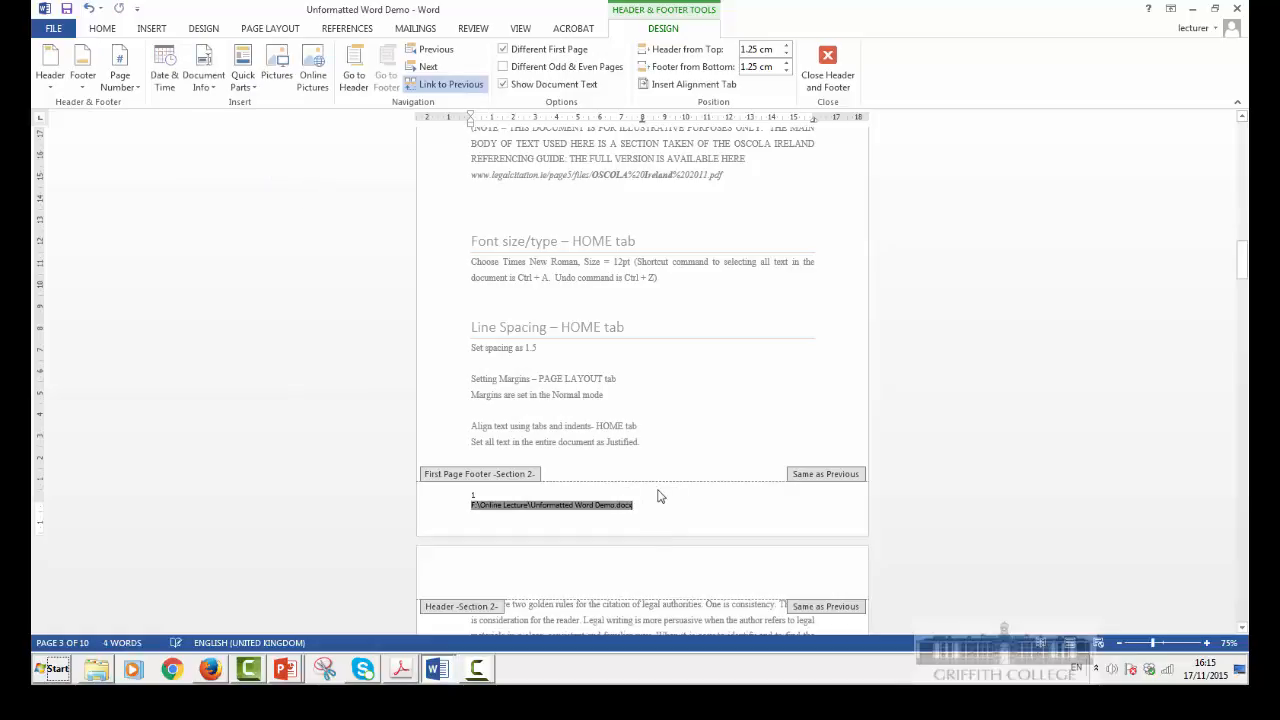
{"action": "double_click", "coordinate": [583, 434]}
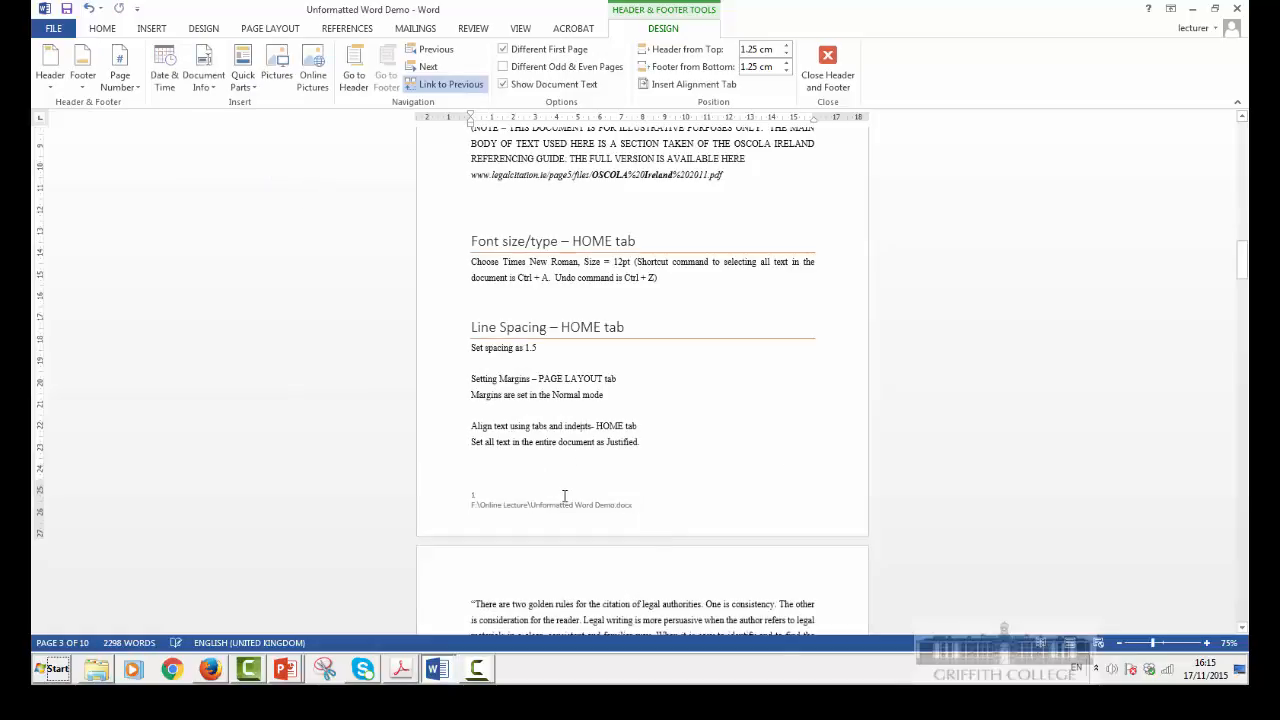
Step: Move the University of Oxford logo from the top of page 8 into the filler text under "Adding images" on page 7
{"action": "scroll", "coordinate": [449, 491], "scroll_direction": "up", "scroll_amount": 6}
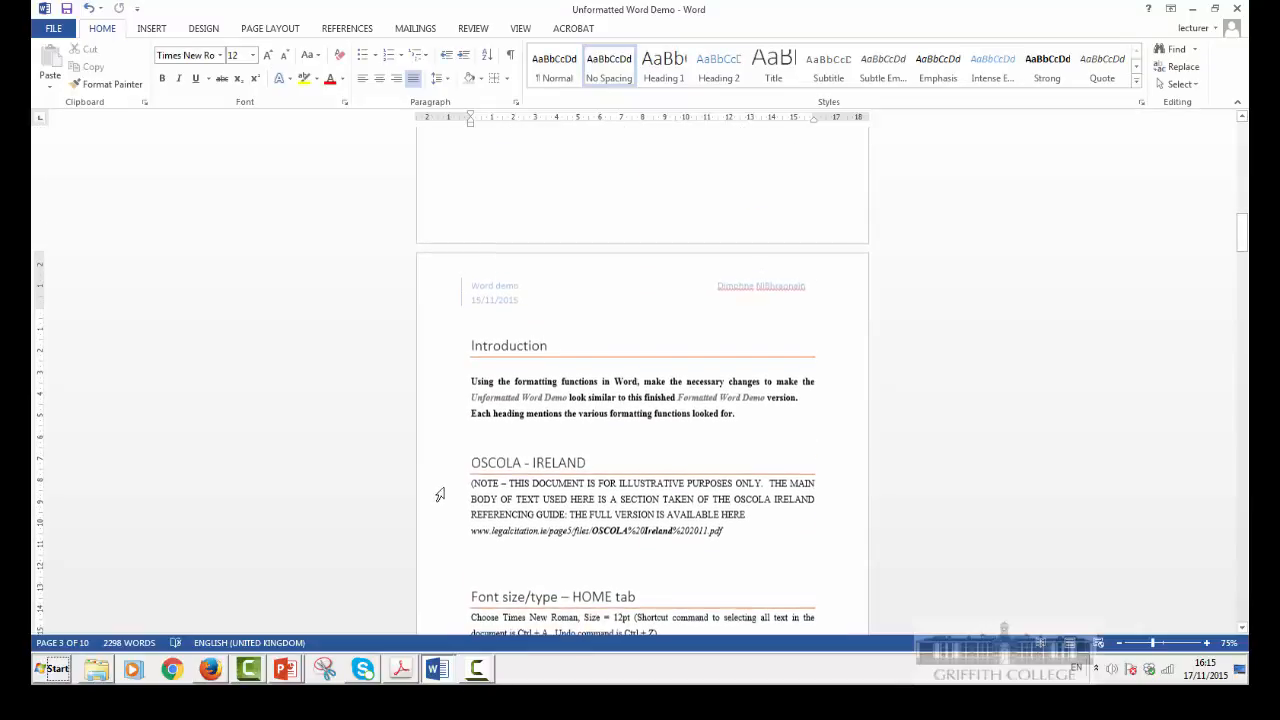
{"action": "scroll", "coordinate": [487, 281], "scroll_direction": "down", "scroll_amount": 7}
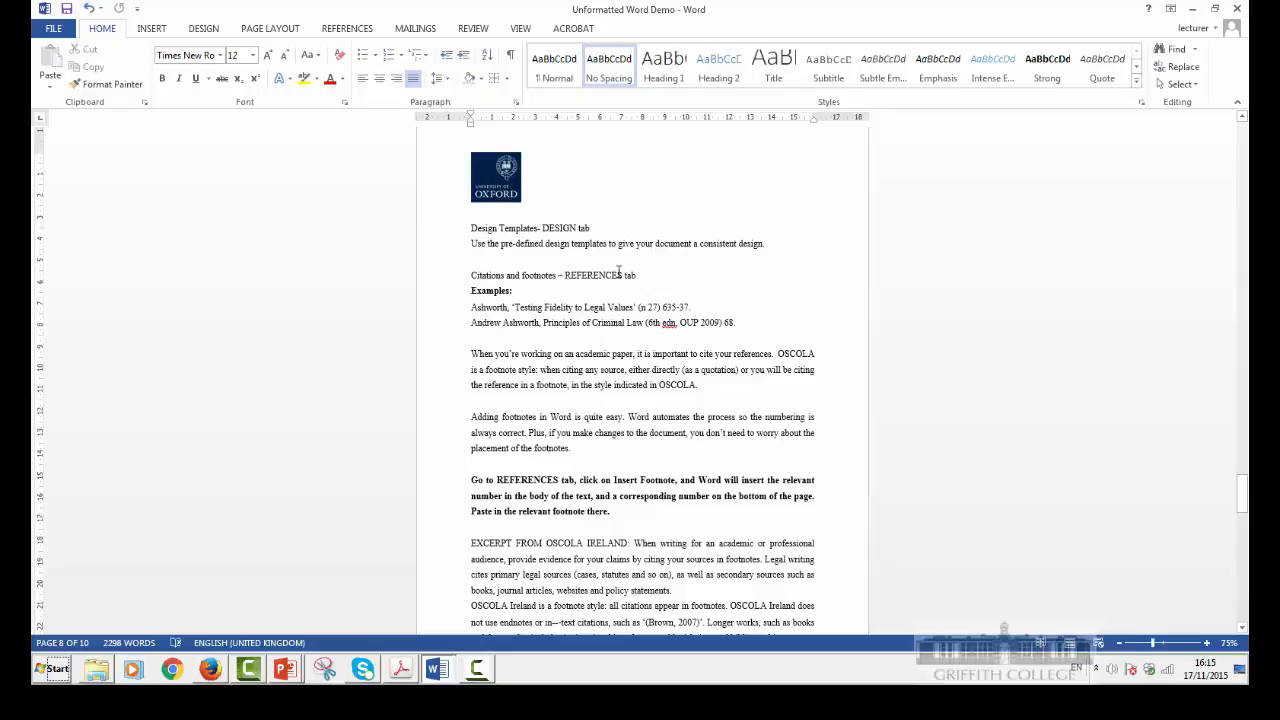
{"action": "scroll", "coordinate": [619, 271], "scroll_direction": "up", "scroll_amount": 7}
{"action": "scroll", "coordinate": [459, 444], "scroll_direction": "up", "scroll_amount": 1}
{"action": "left_click_drag", "start_coordinate": [507, 541], "coordinate": [510, 239]}
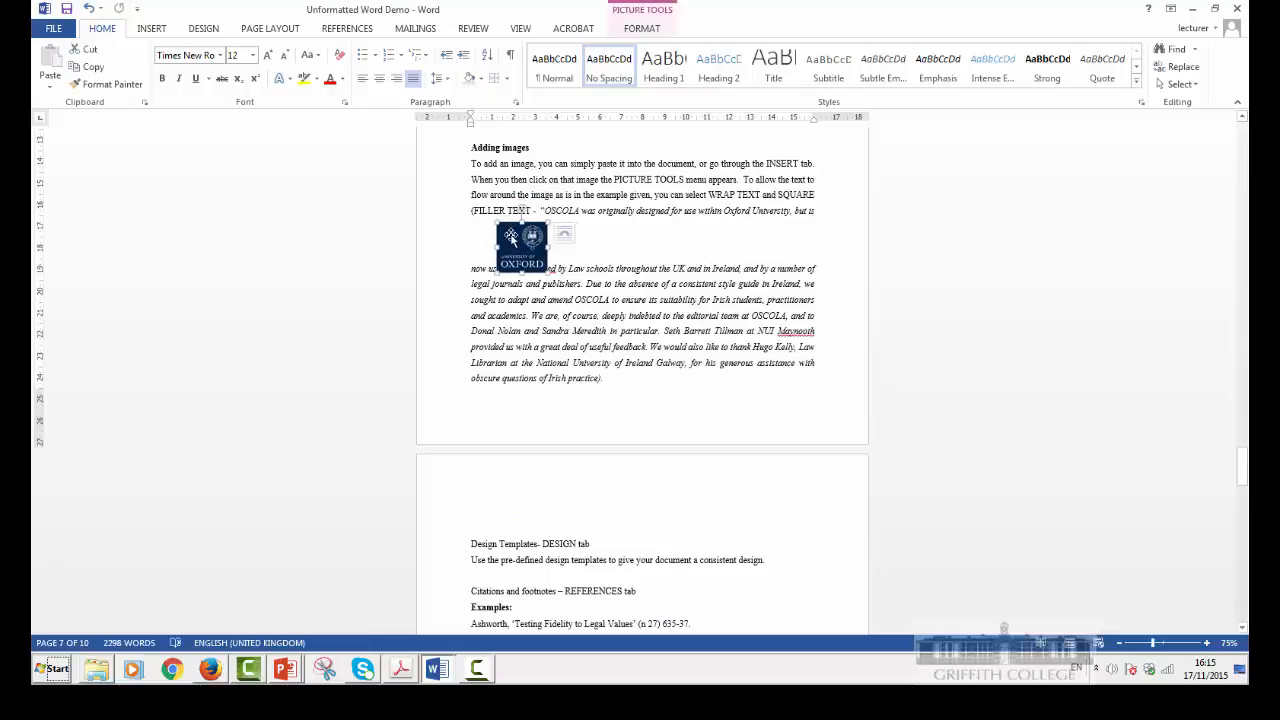
{"action": "left_click", "coordinate": [544, 330]}
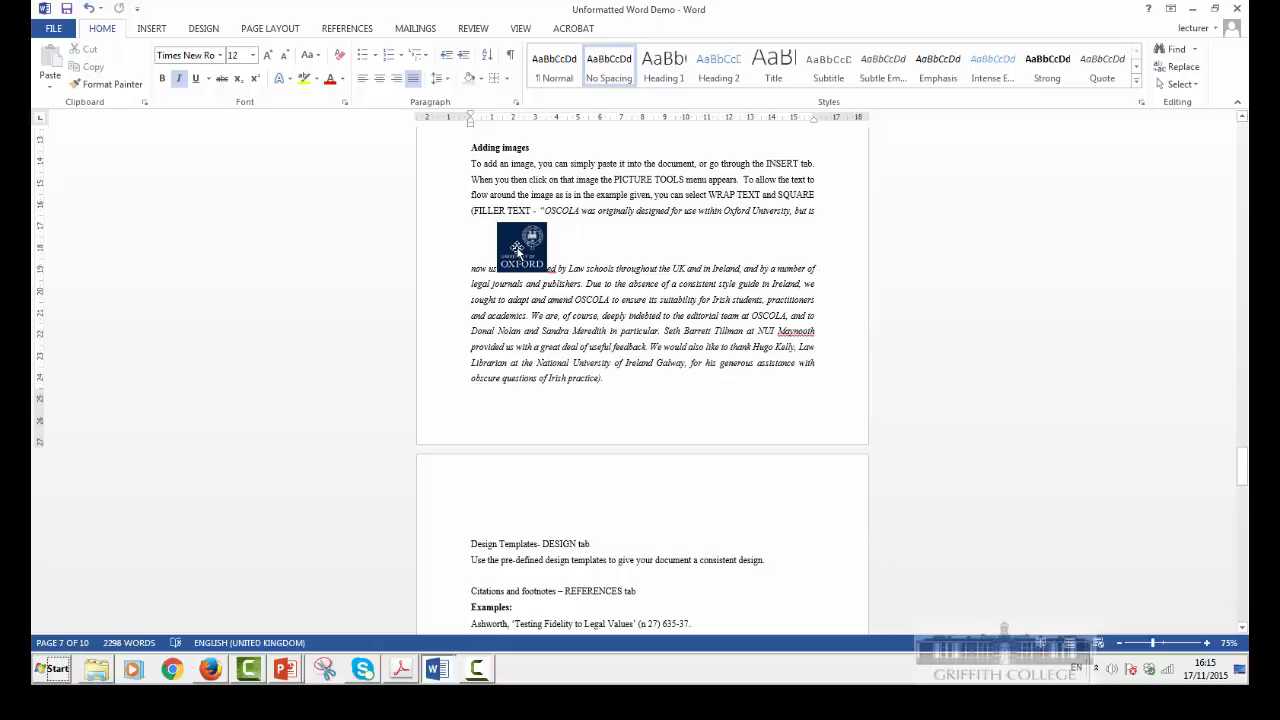
Step: Set the text wrapping of the University of Oxford logo under "Adding images" to Square
{"action": "left_click", "coordinate": [517, 249]}
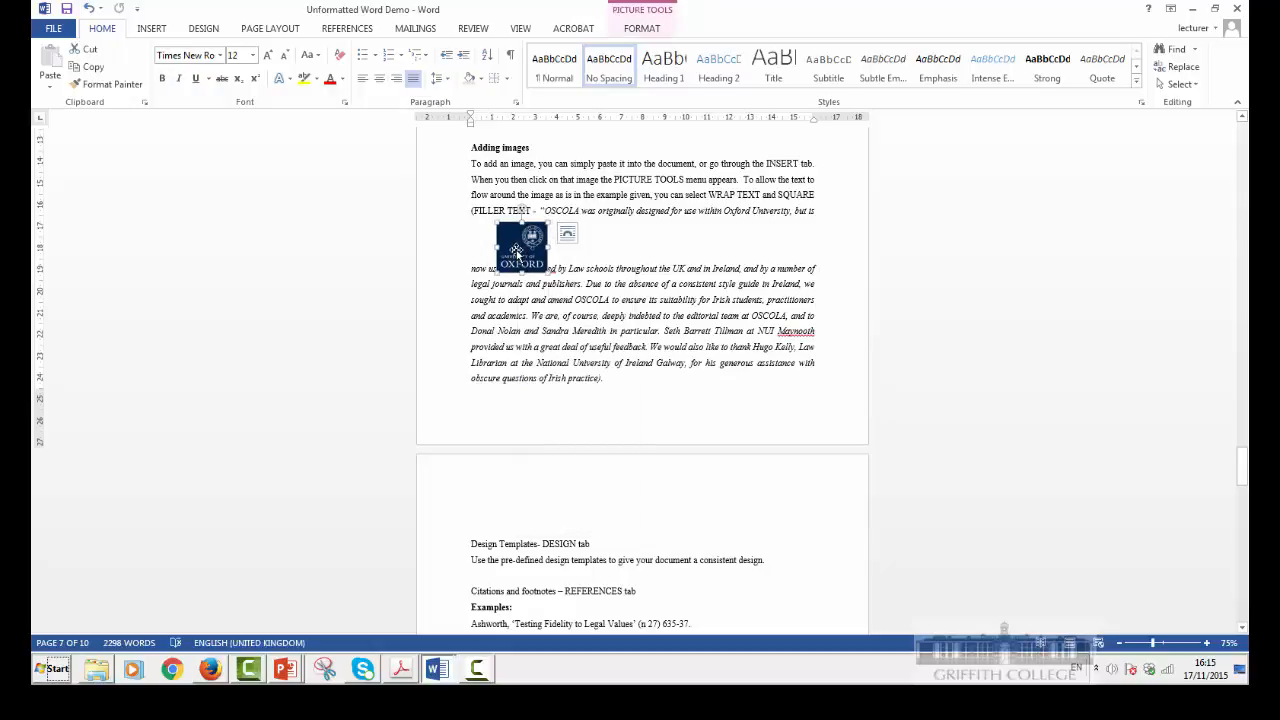
{"action": "left_click", "coordinate": [645, 30]}
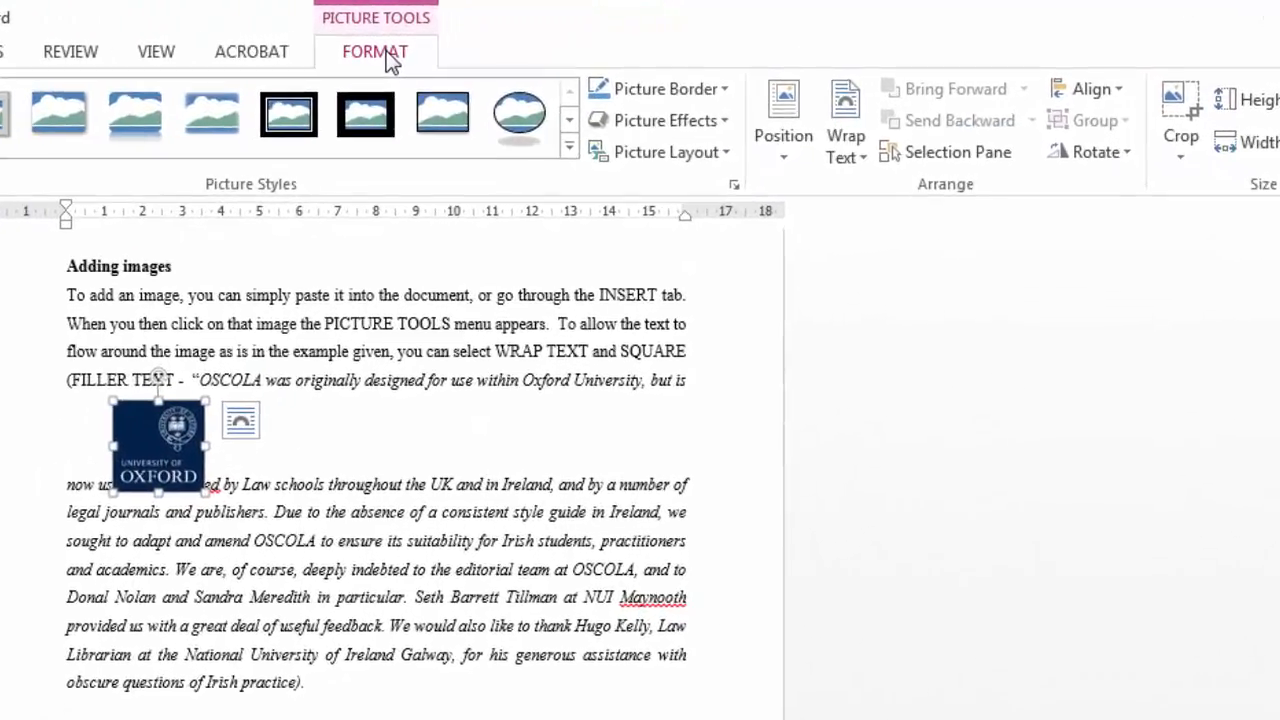
{"action": "left_click", "coordinate": [843, 138]}
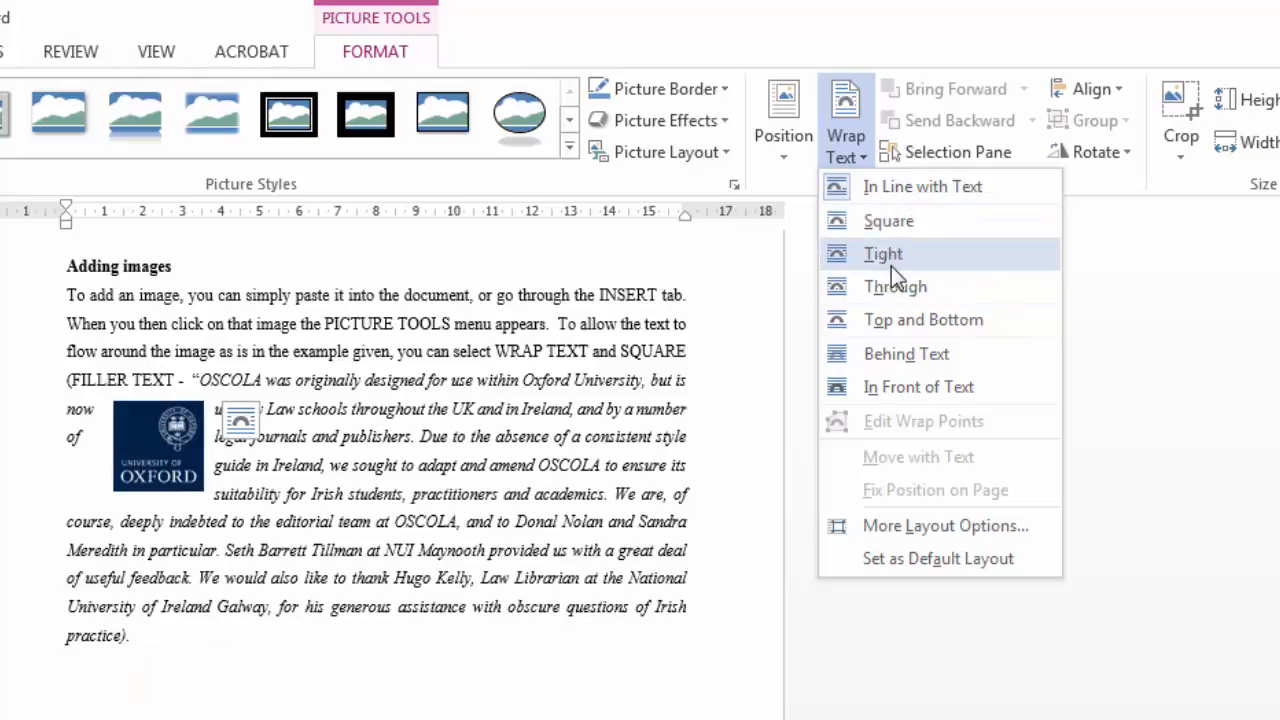
{"action": "left_click", "coordinate": [893, 226]}
Step: Move the logo to the left margin directly below the "Adding images" heading and enlarge it to about 3 cm wide
{"action": "left_click_drag", "start_coordinate": [160, 448], "coordinate": [112, 333]}
{"action": "left_click_drag", "start_coordinate": [157, 382], "coordinate": [182, 398]}
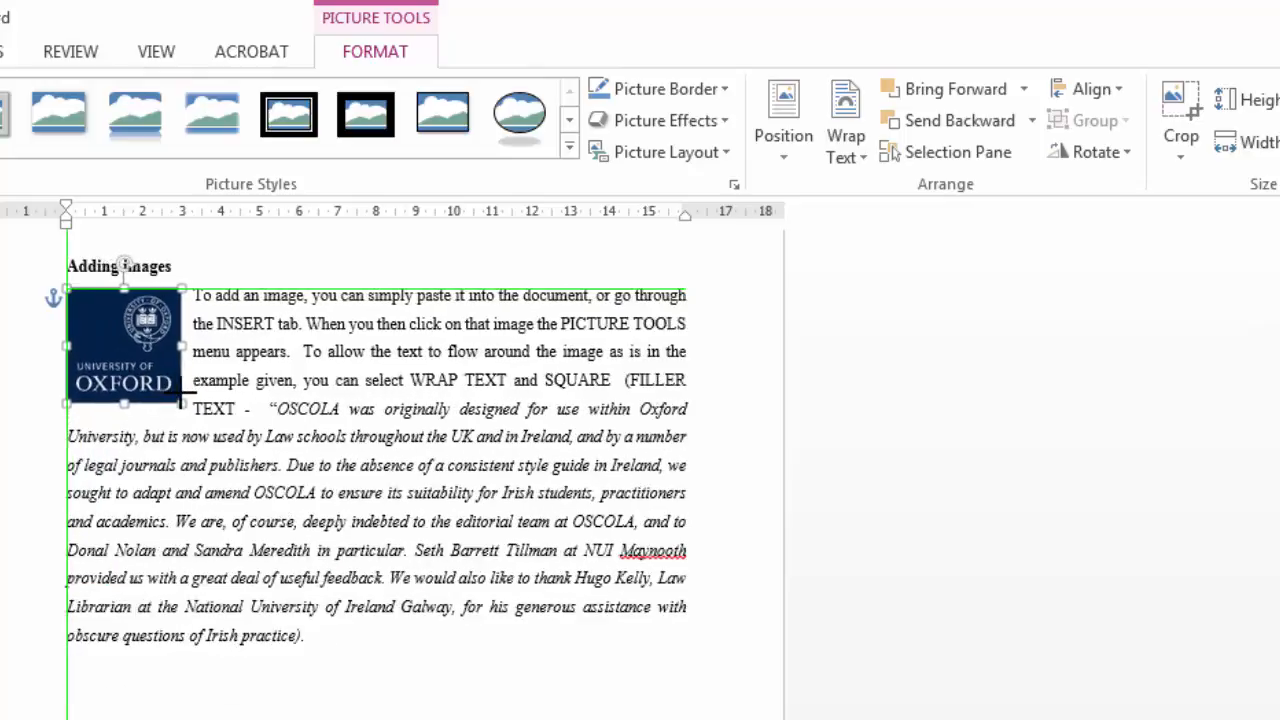
{"action": "left_click", "coordinate": [239, 410]}
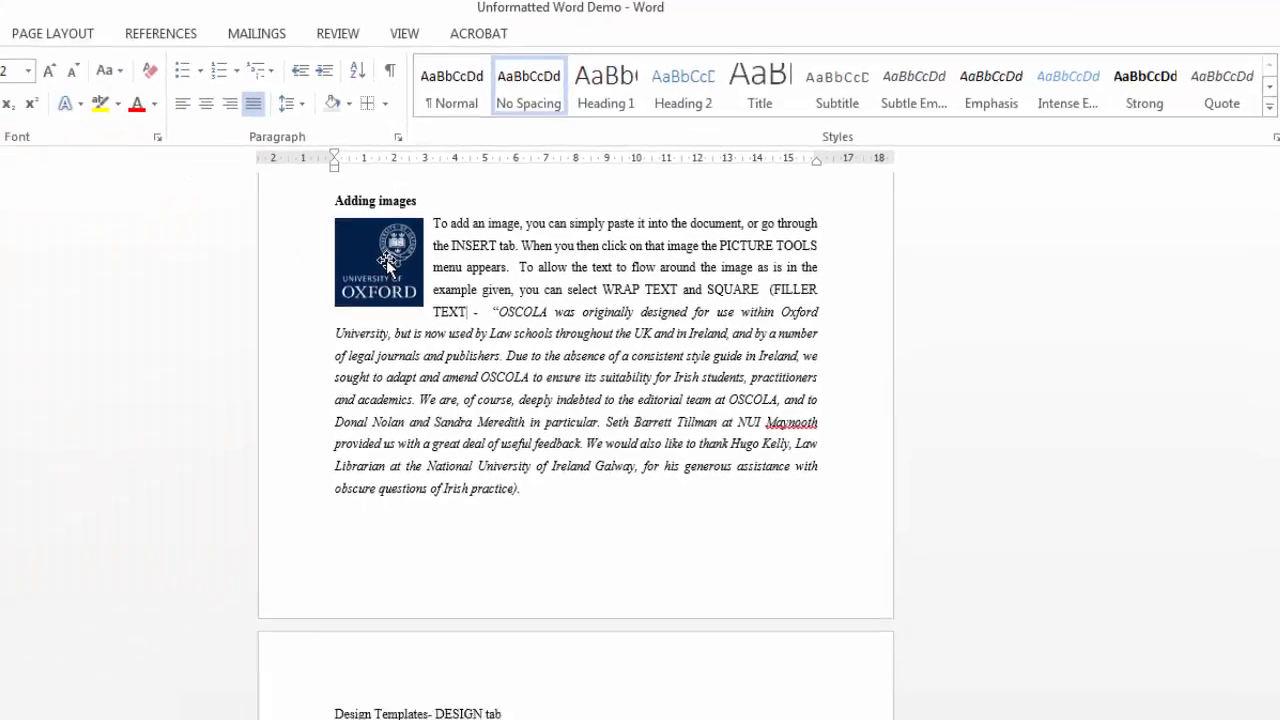
Step: Apply the picture style with rounded corners and a reflection to the University of Oxford logo
{"action": "left_click", "coordinate": [385, 260]}
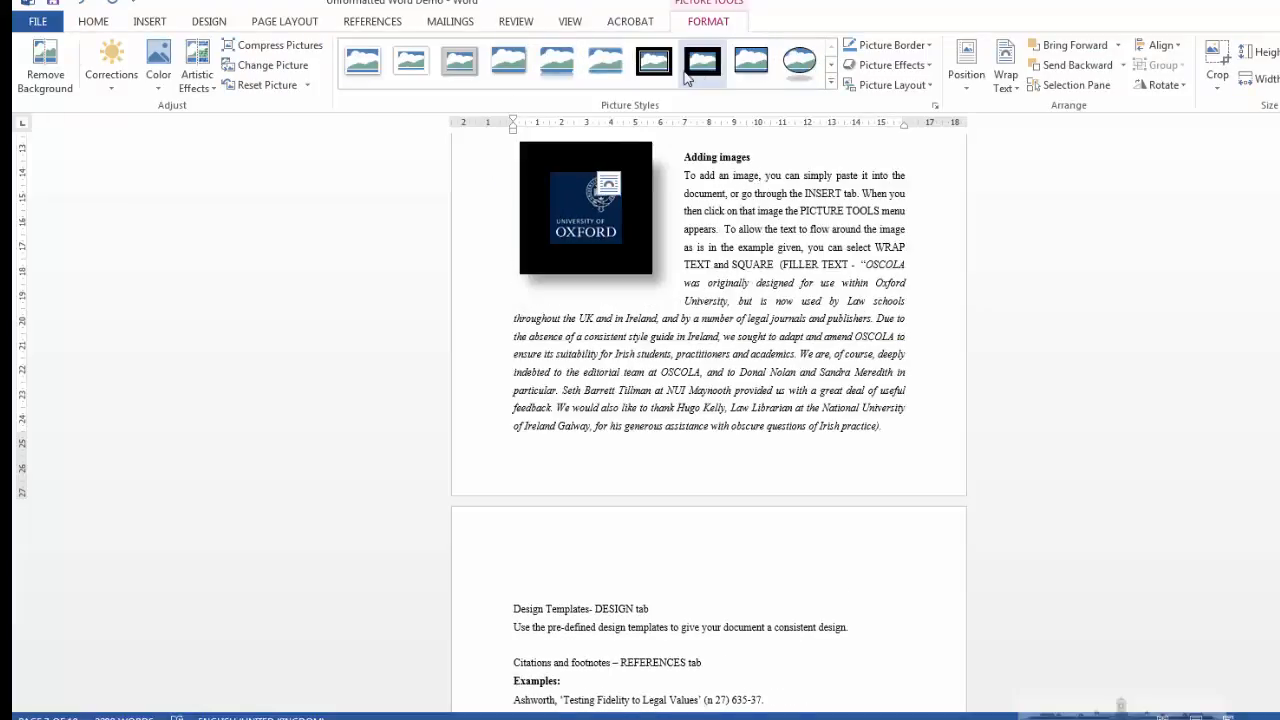
{"action": "left_click", "coordinate": [560, 64]}
{"action": "left_click", "coordinate": [633, 322]}
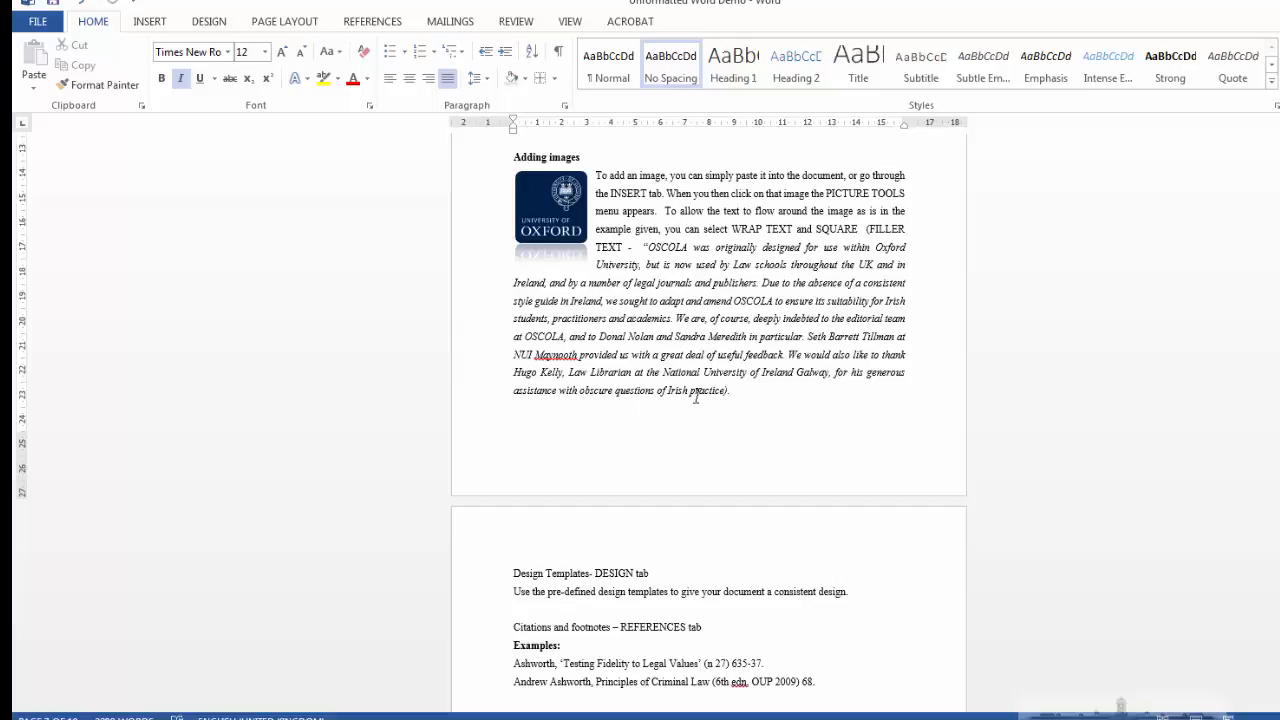
Step: Try different document style sets and apply the one that gives large green headings without underlines
{"action": "scroll", "coordinate": [696, 397], "scroll_direction": "up", "scroll_amount": 10}
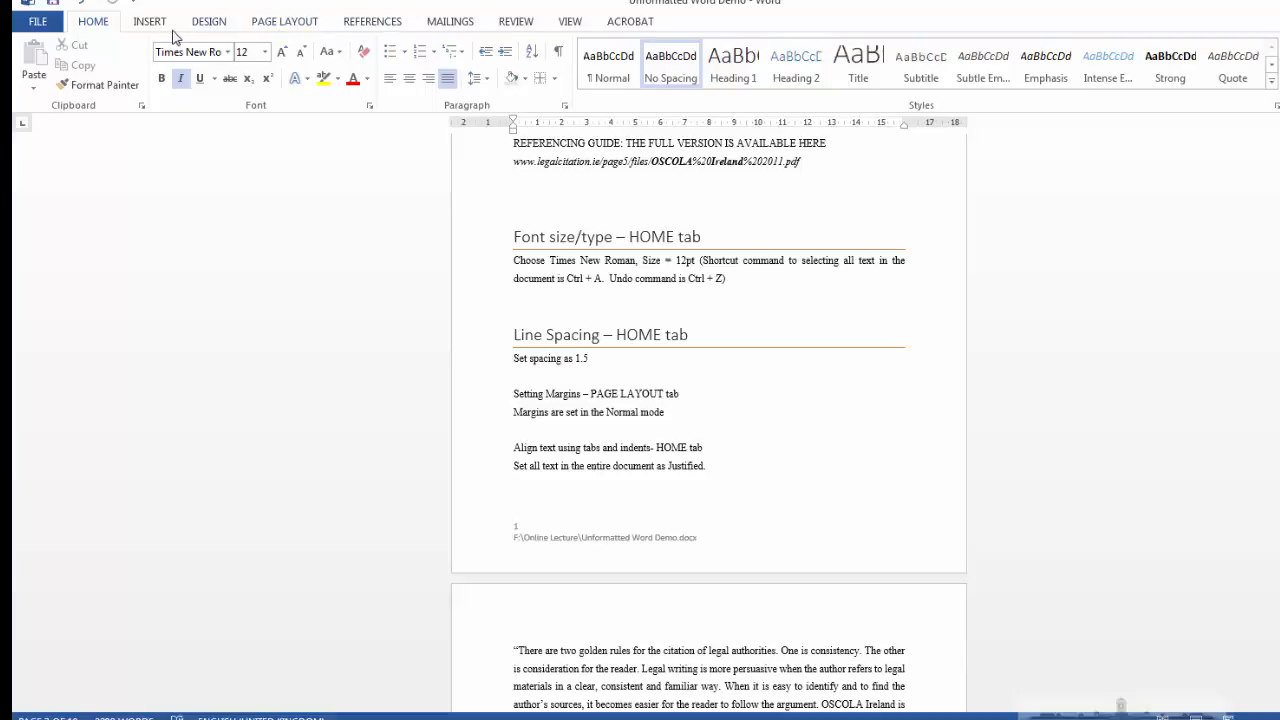
{"action": "left_click", "coordinate": [210, 21]}
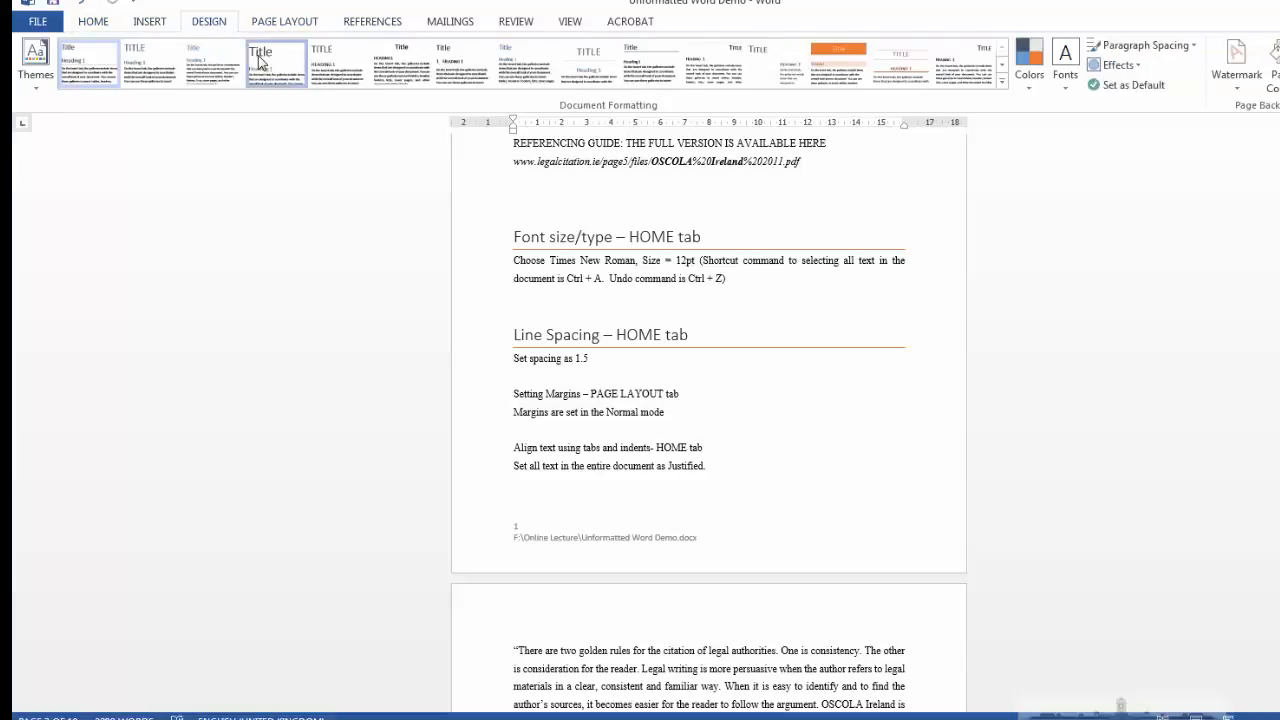
{"action": "left_click", "coordinate": [215, 63]}
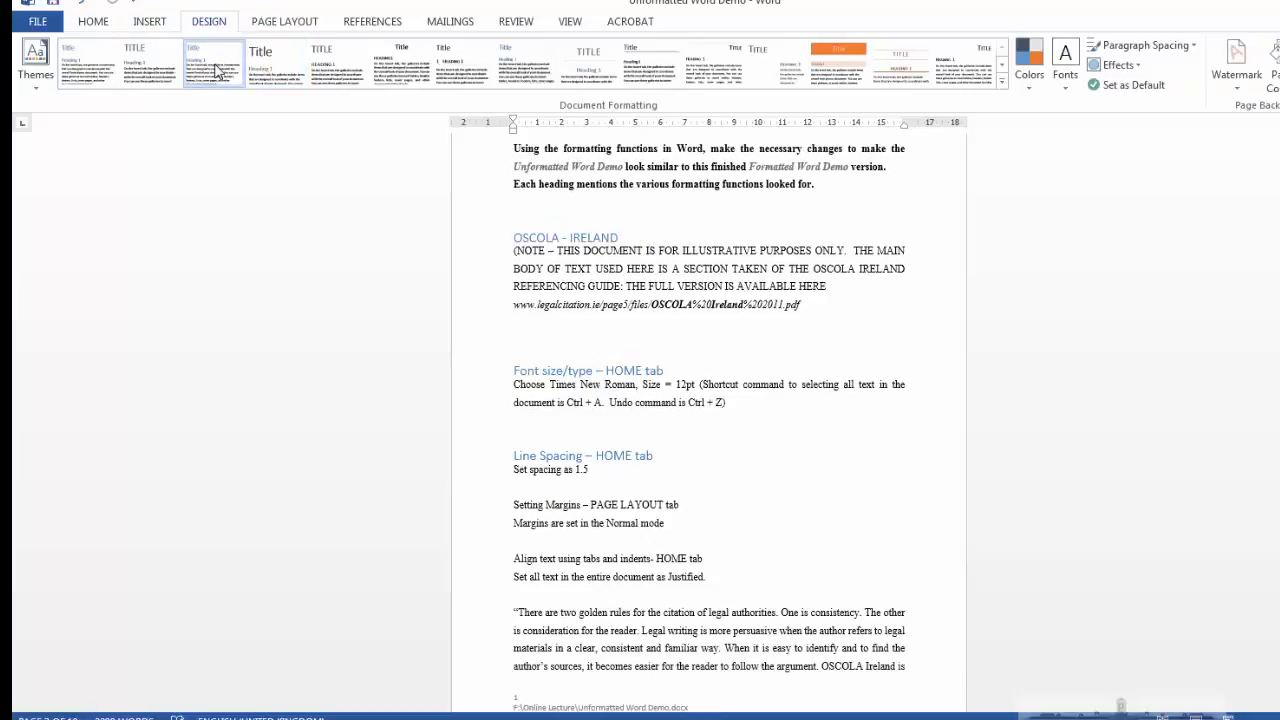
{"action": "left_click", "coordinate": [477, 68]}
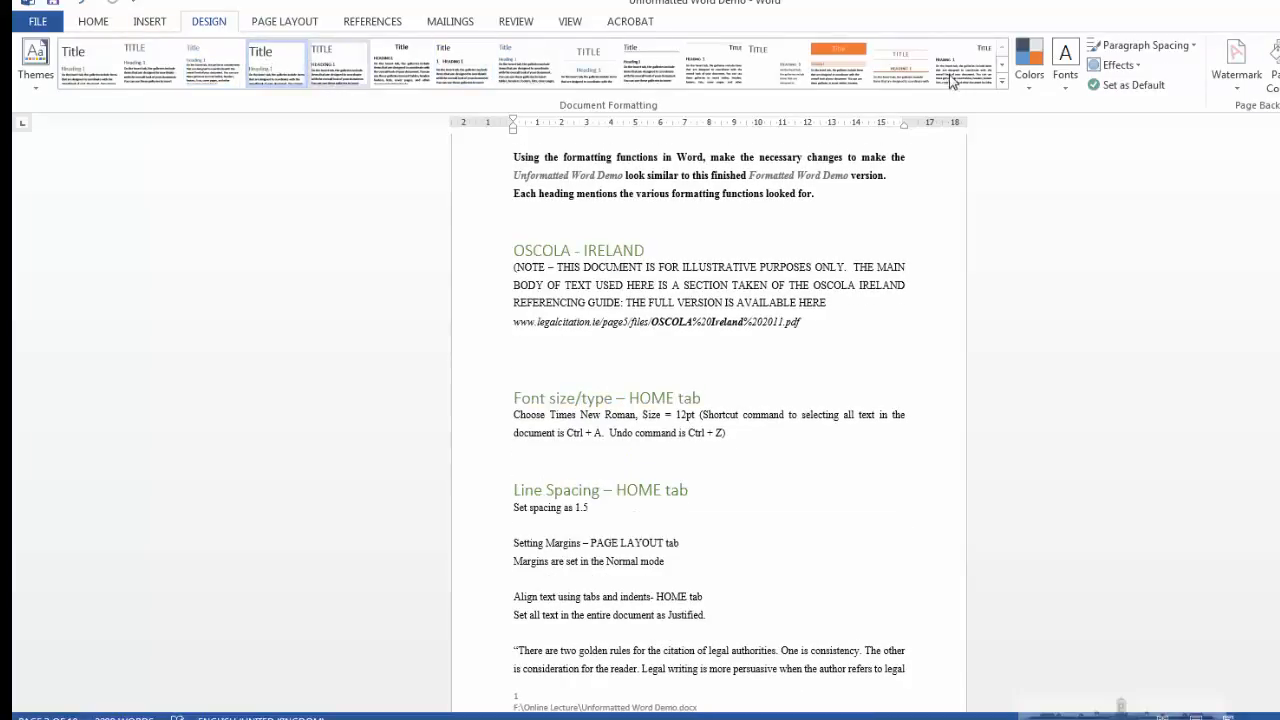
{"action": "left_click", "coordinate": [1031, 88]}
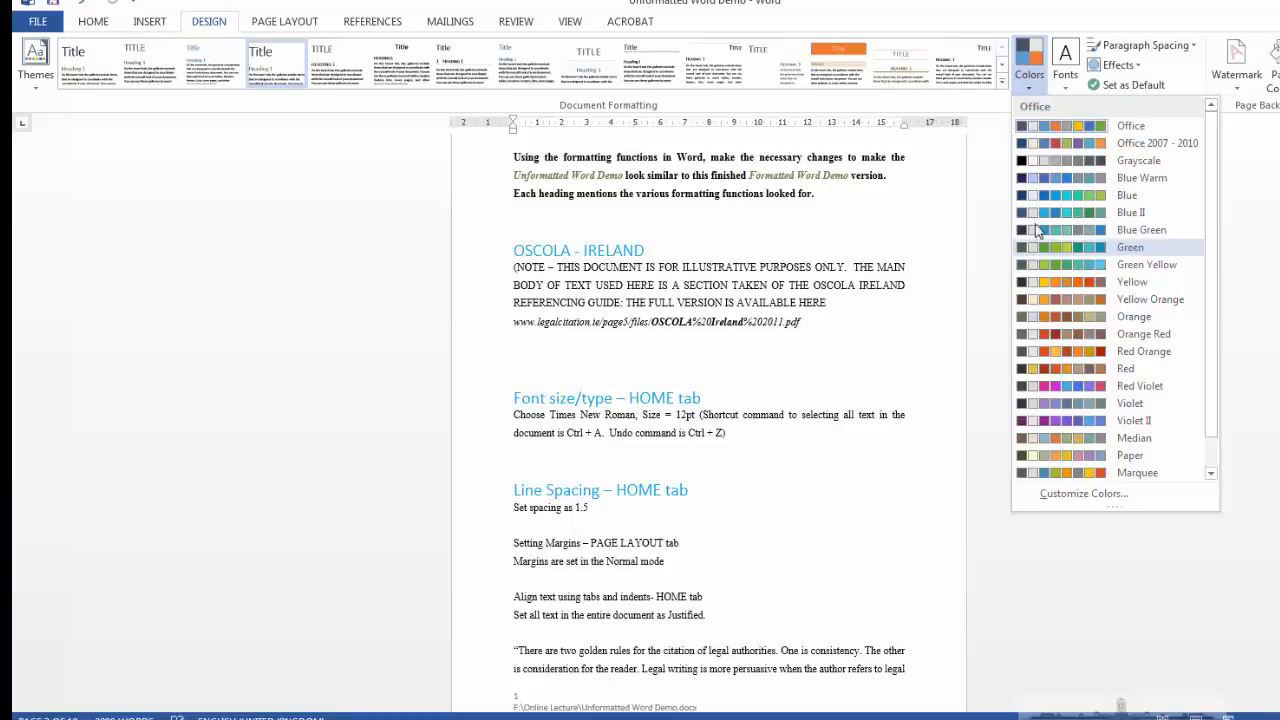
{"action": "left_click", "coordinate": [1065, 62]}
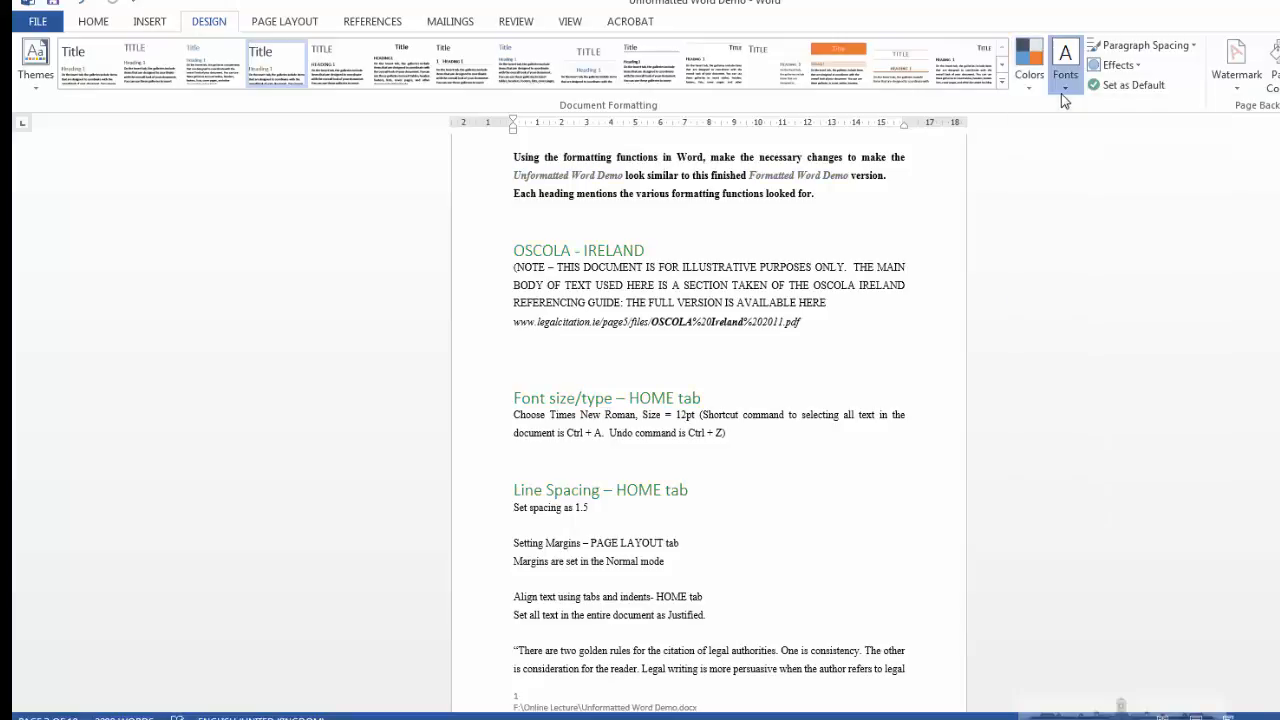
{"action": "left_click", "coordinate": [614, 371]}
Step: Change the document's theme colours to Green from the cover page and check the cover and contents pages
{"action": "scroll", "coordinate": [614, 371], "scroll_direction": "down", "scroll_amount": 10}
{"action": "scroll", "coordinate": [650, 323], "scroll_direction": "down", "scroll_amount": 18}
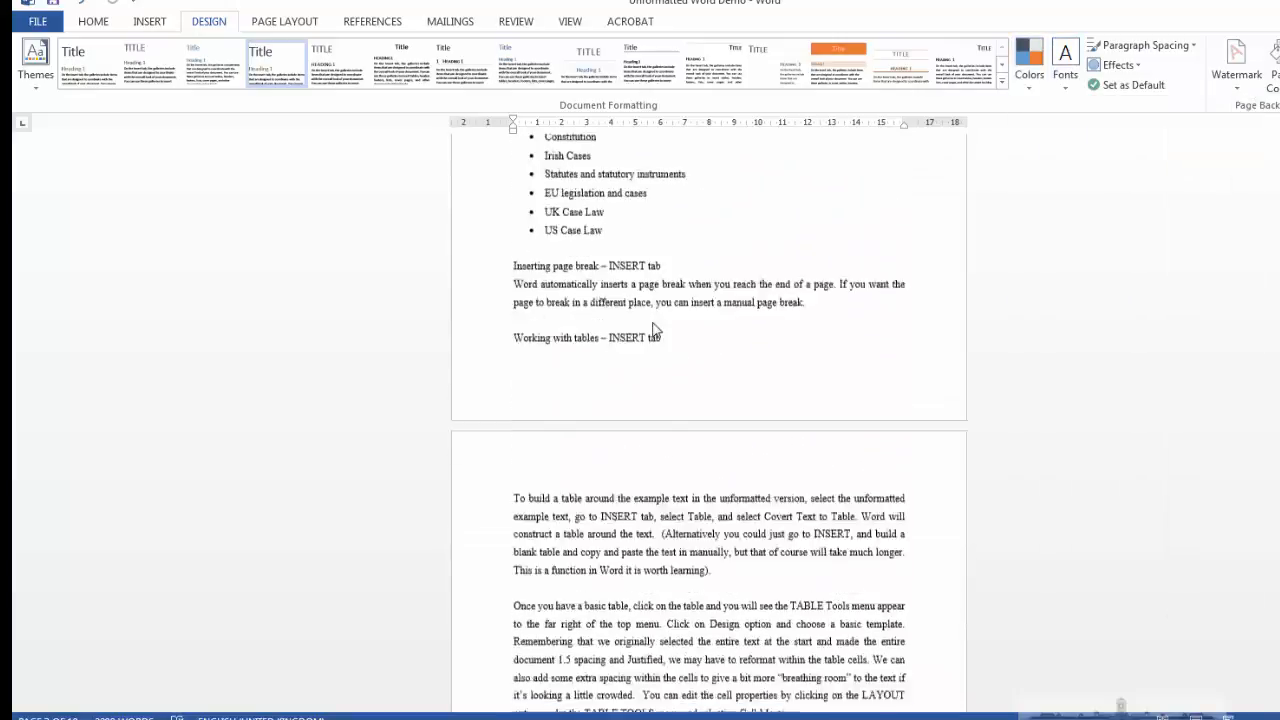
{"action": "scroll", "coordinate": [650, 340], "scroll_direction": "up", "scroll_amount": 6}
{"action": "scroll", "coordinate": [648, 340], "scroll_direction": "up", "scroll_amount": 10}
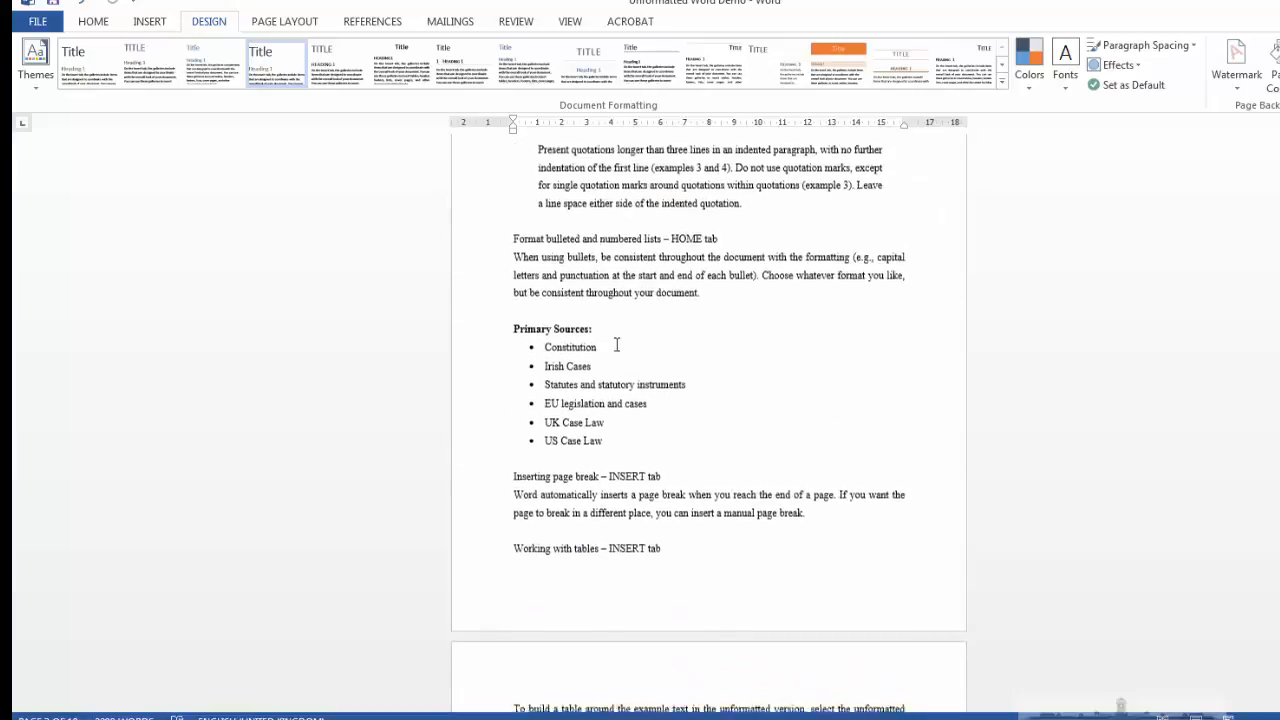
{"action": "scroll", "coordinate": [314, 251], "scroll_direction": "up", "scroll_amount": 15}
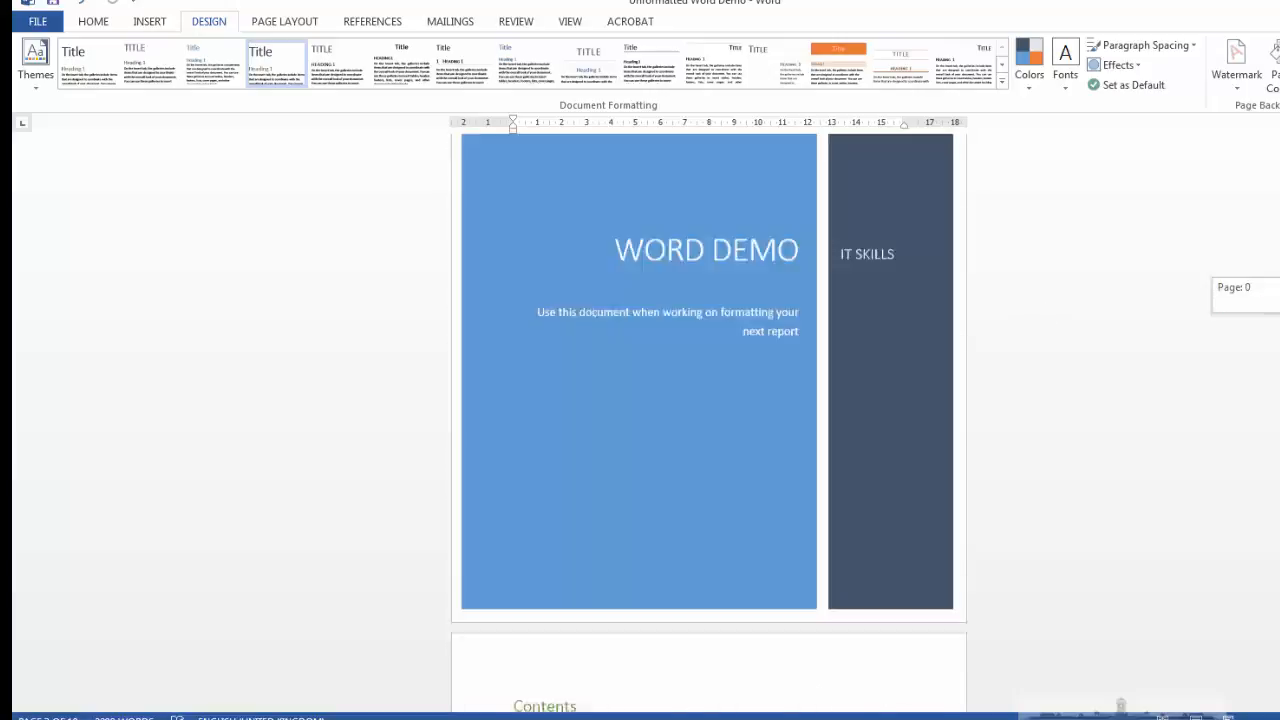
{"action": "left_click", "coordinate": [757, 246]}
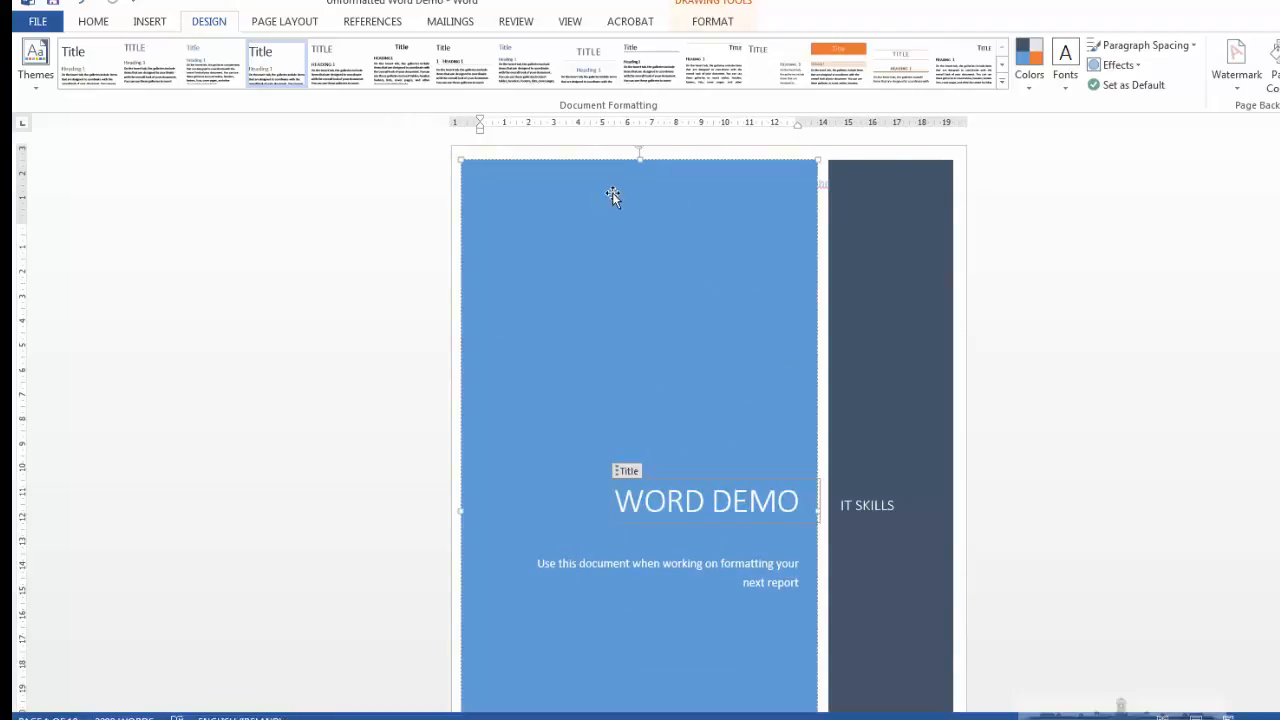
{"action": "left_click", "coordinate": [1029, 80]}
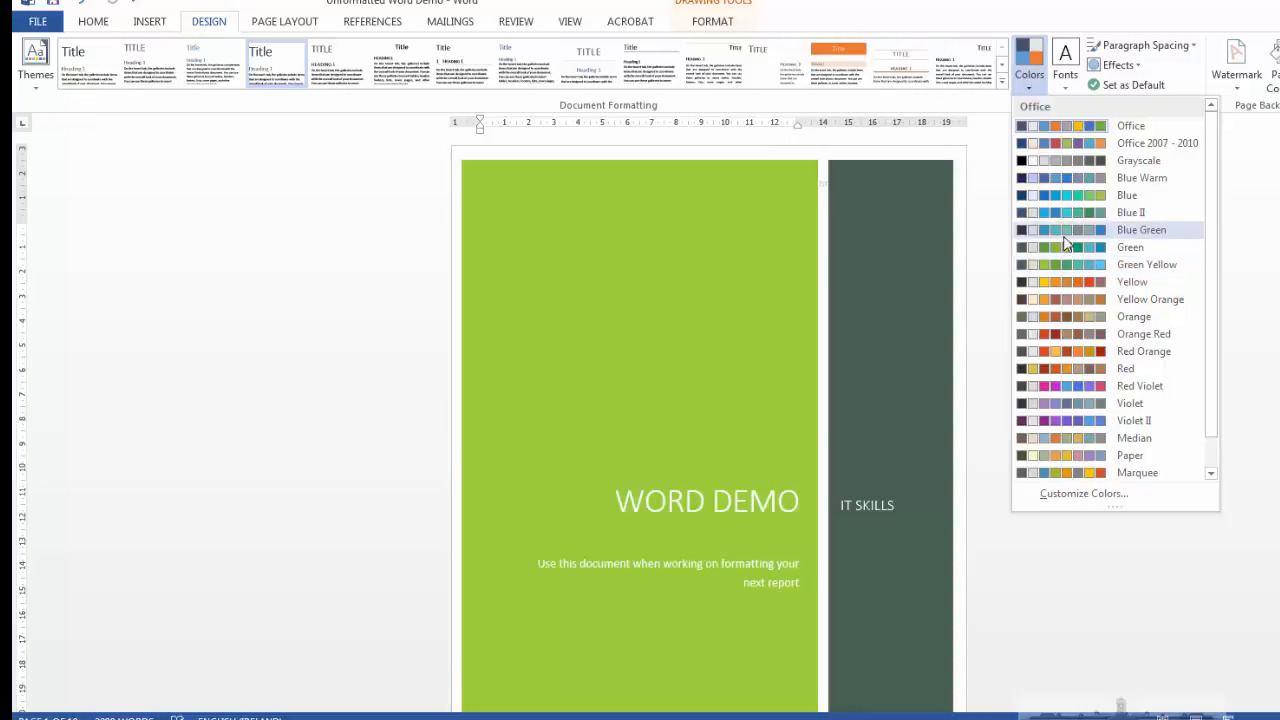
{"action": "left_click", "coordinate": [1064, 245]}
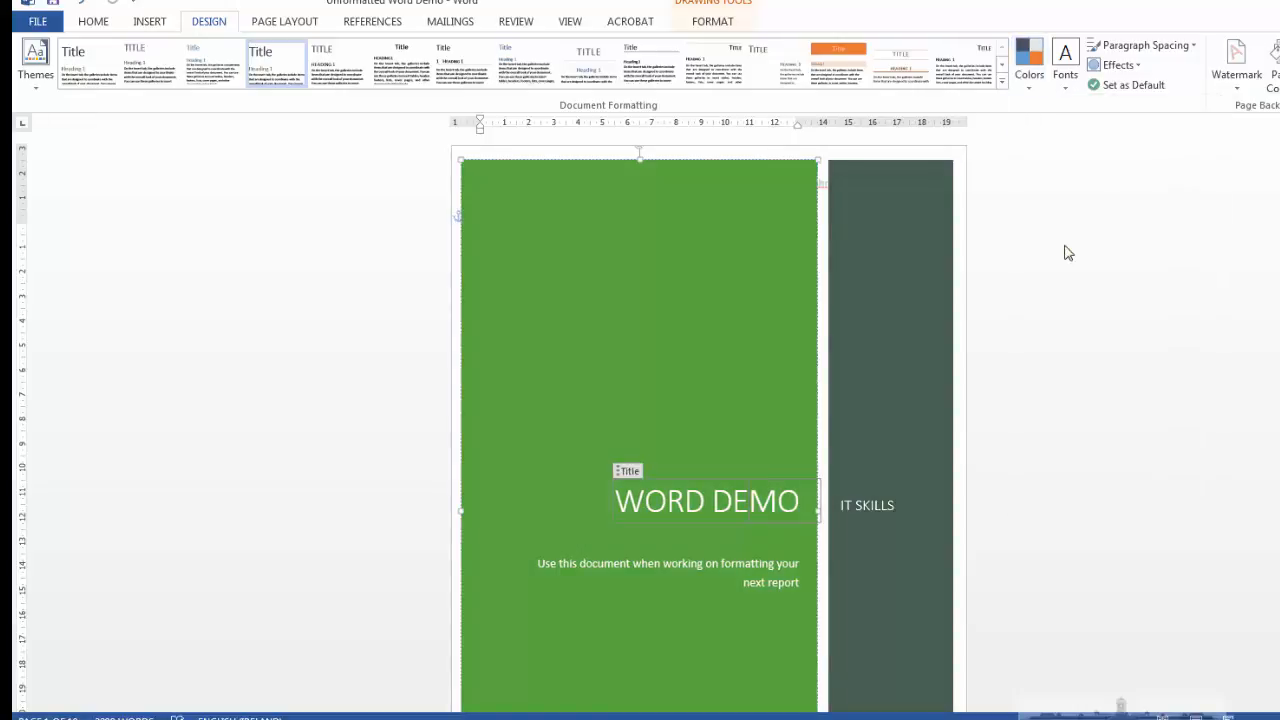
{"action": "scroll", "coordinate": [532, 472], "scroll_direction": "down", "scroll_amount": 3}
{"action": "scroll", "coordinate": [532, 472], "scroll_direction": "down", "scroll_amount": 6}
{"action": "scroll", "coordinate": [560, 471], "scroll_direction": "up", "scroll_amount": 3}
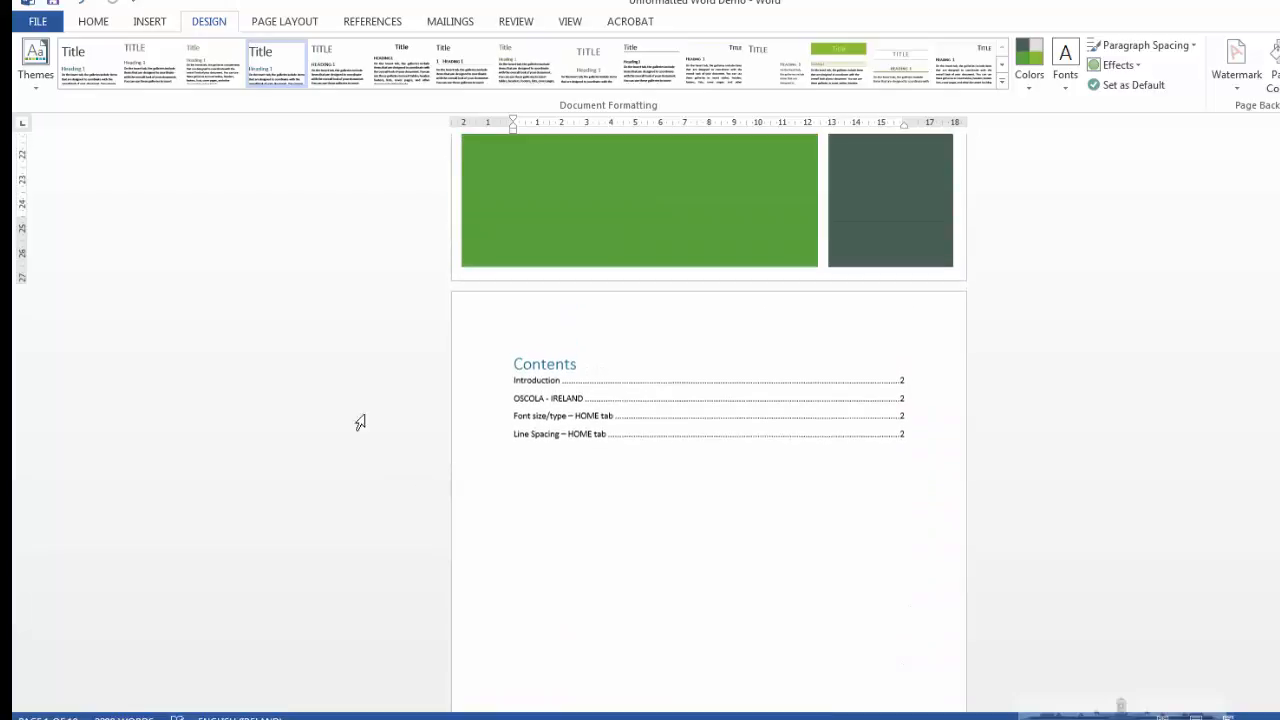
{"action": "left_click", "coordinate": [256, 412]}
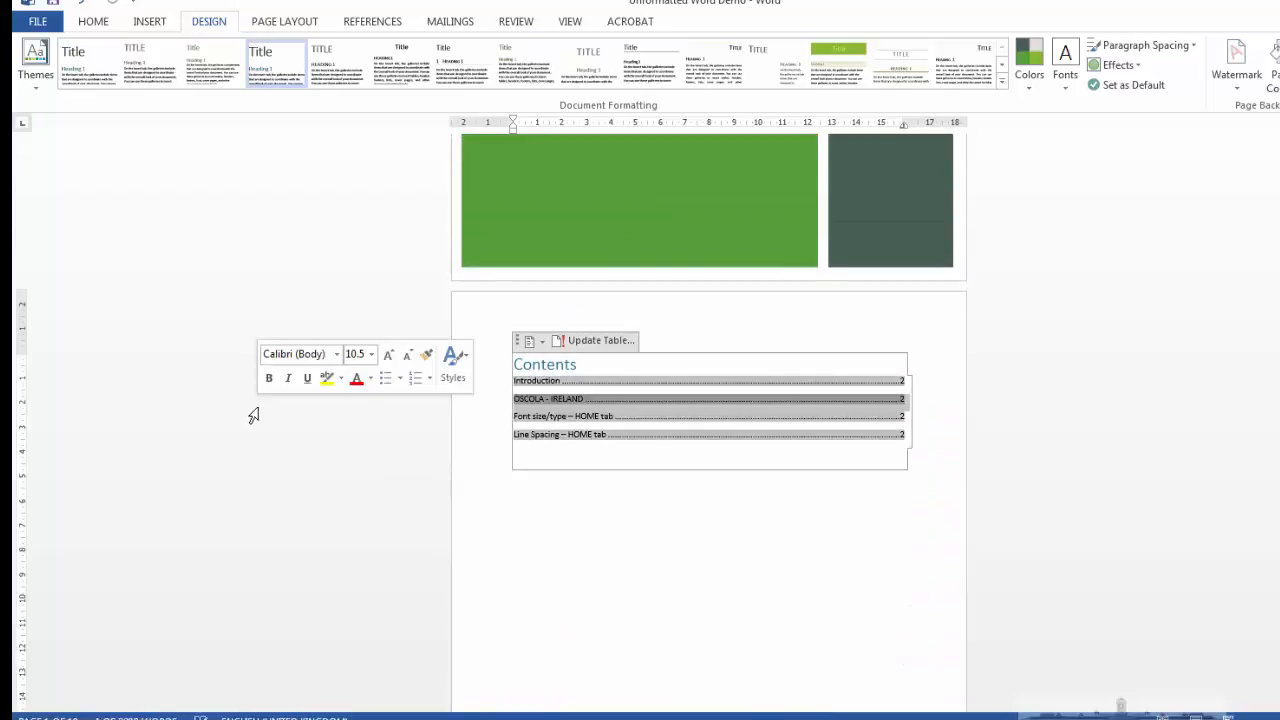
Step: Copy the 'Testing Fidelity to Legal Values' example citation into a new footnote after "in the style indicated in OSCOLA" in the citations and footnotes section
{"action": "scroll", "coordinate": [817, 474], "scroll_direction": "down", "scroll_amount": 4}
{"action": "scroll", "coordinate": [511, 308], "scroll_direction": "down", "scroll_amount": 6}
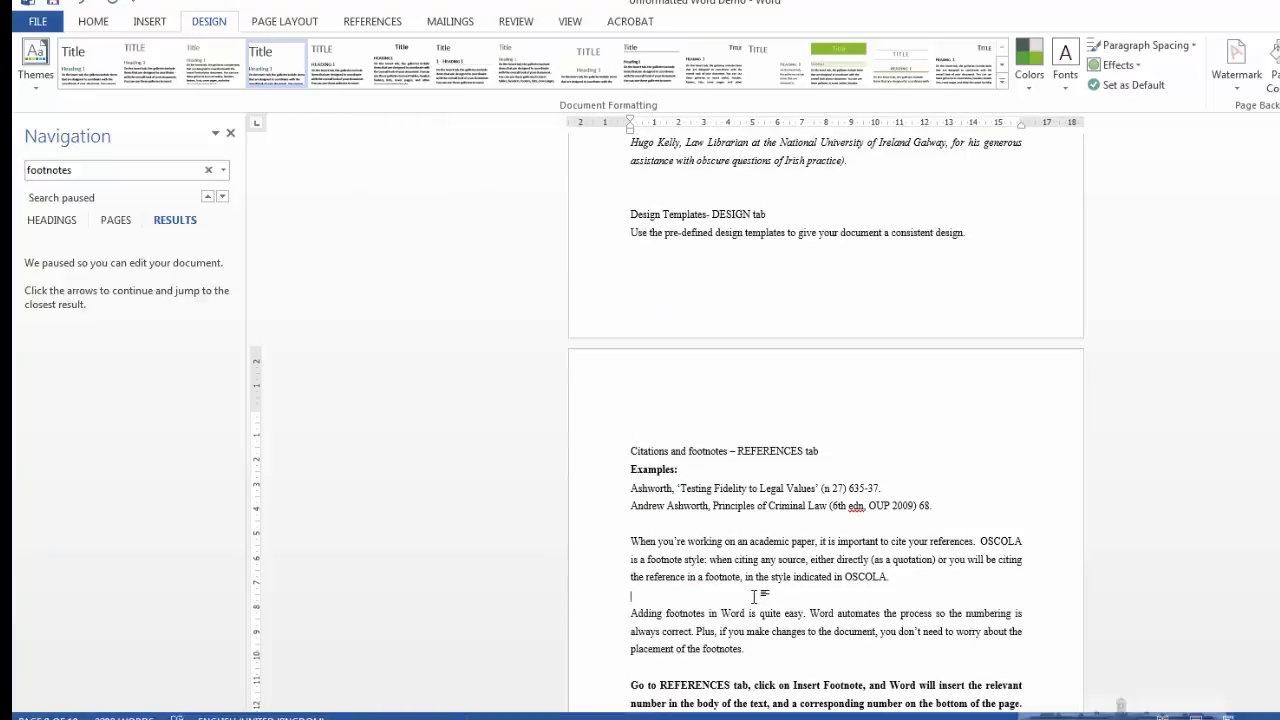
{"action": "scroll", "coordinate": [715, 541], "scroll_direction": "down", "scroll_amount": 2}
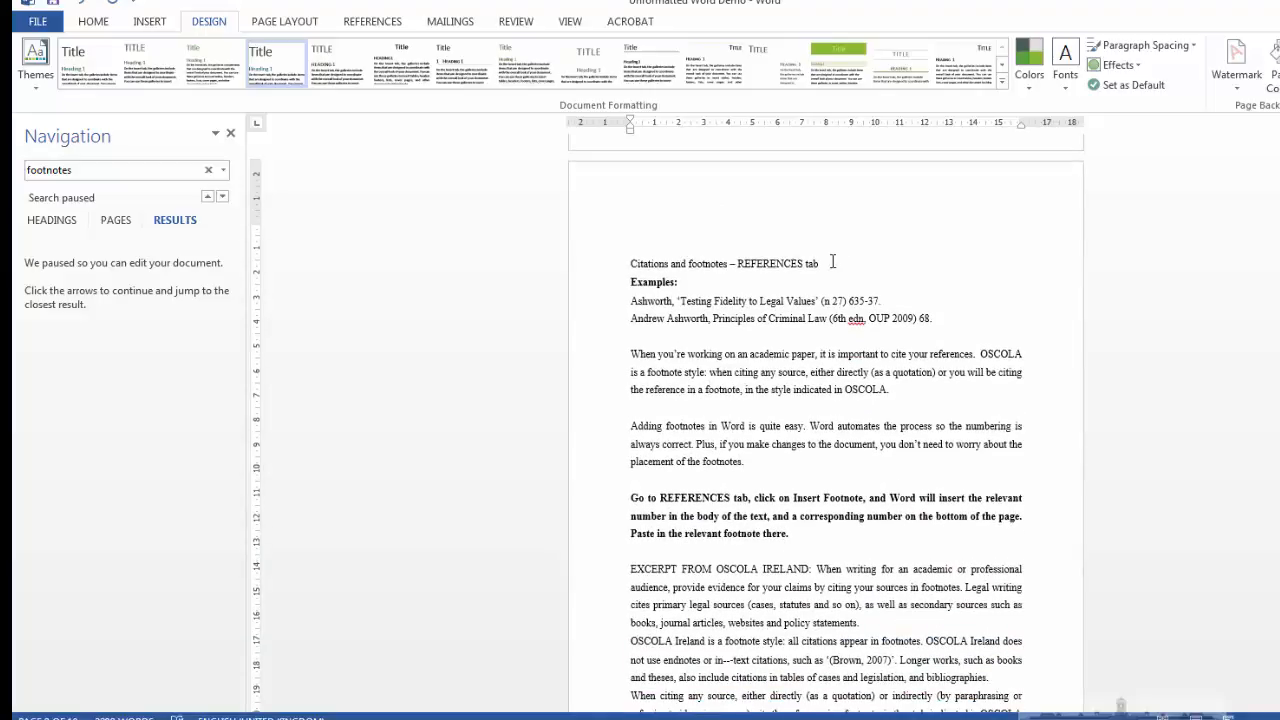
{"action": "left_click_drag", "start_coordinate": [632, 303], "coordinate": [883, 300]}
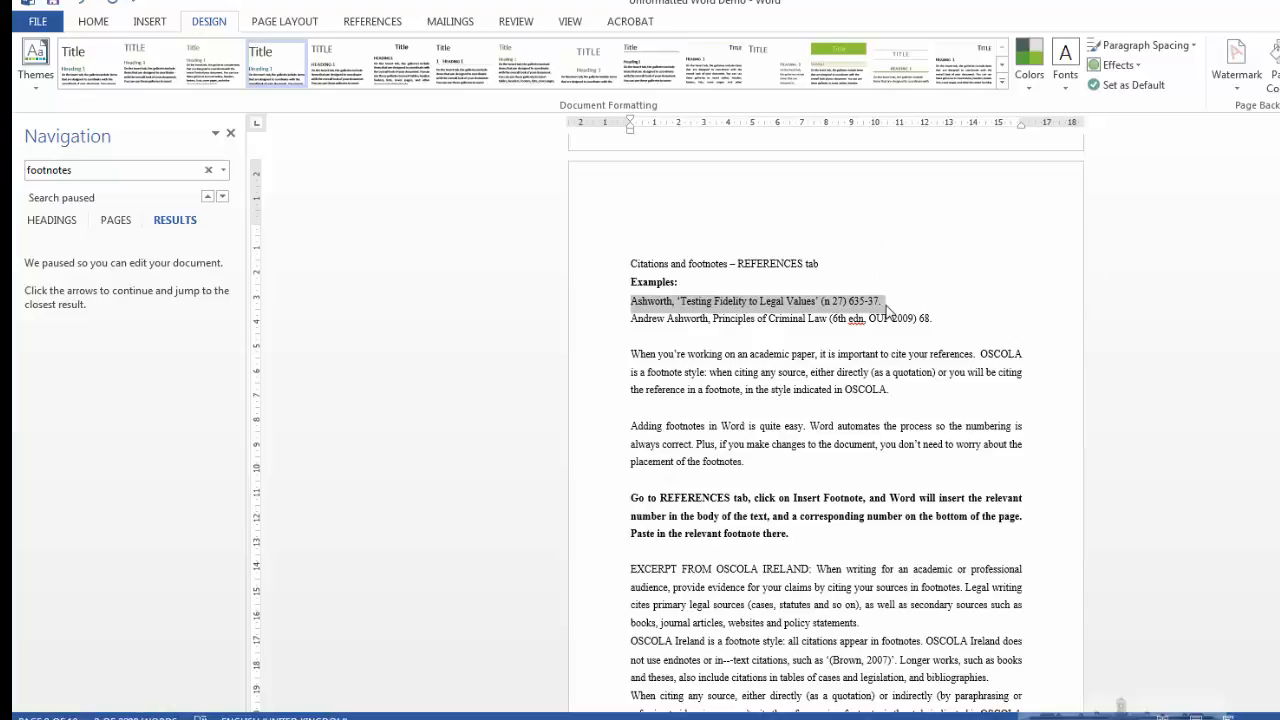
{"action": "scroll", "coordinate": [807, 445], "scroll_direction": "down", "scroll_amount": 1}
{"action": "left_click", "coordinate": [885, 328]}
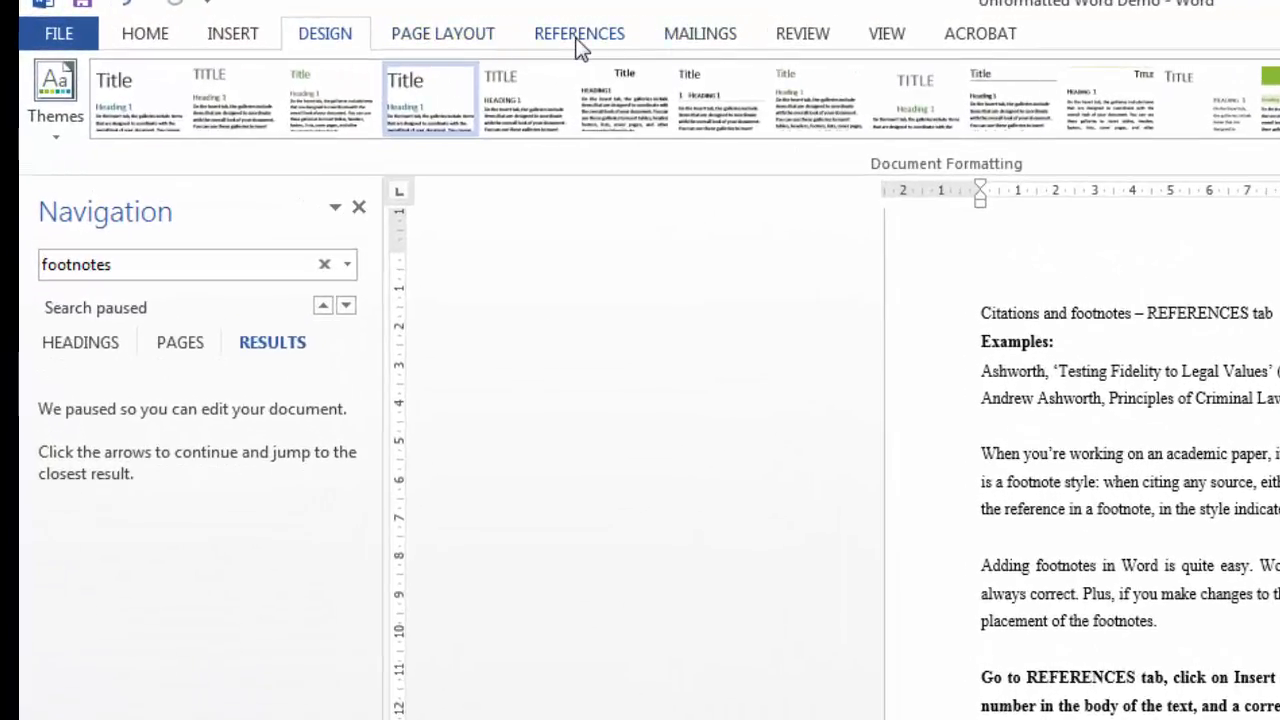
{"action": "left_click", "coordinate": [578, 36]}
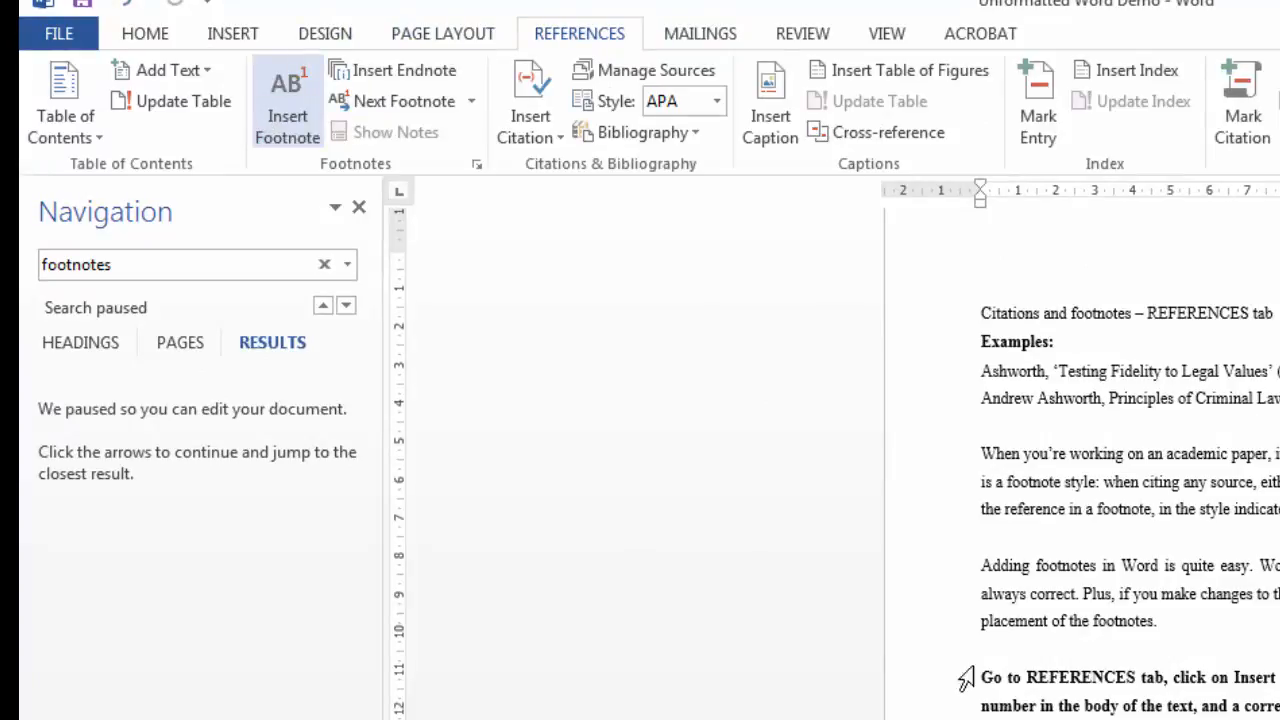
{"action": "scroll", "coordinate": [915, 690], "scroll_direction": "down", "scroll_amount": 3}
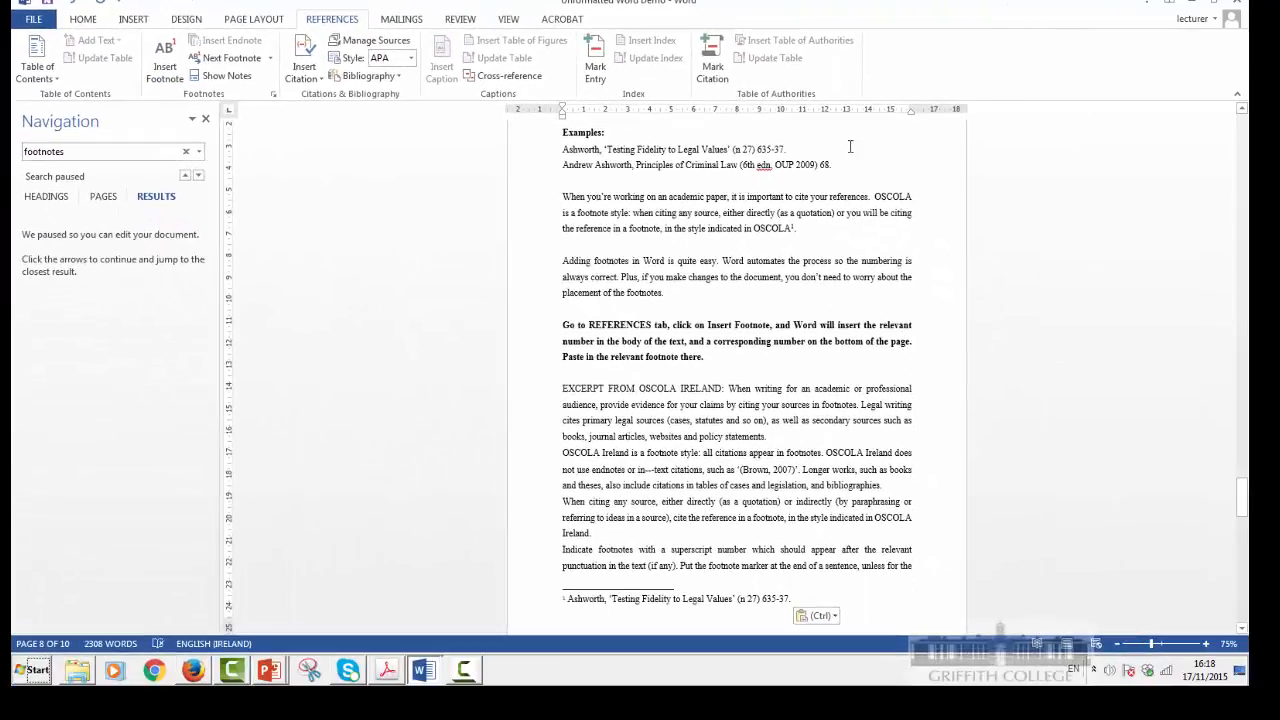
Step: Copy the 'Principles of Criminal Law' example citation into a new footnote after "websites and policy statements" in the OSCOLA Ireland excerpt
{"action": "left_click_drag", "start_coordinate": [836, 169], "coordinate": [576, 177]}
{"action": "key", "text": "ctrl+c"}
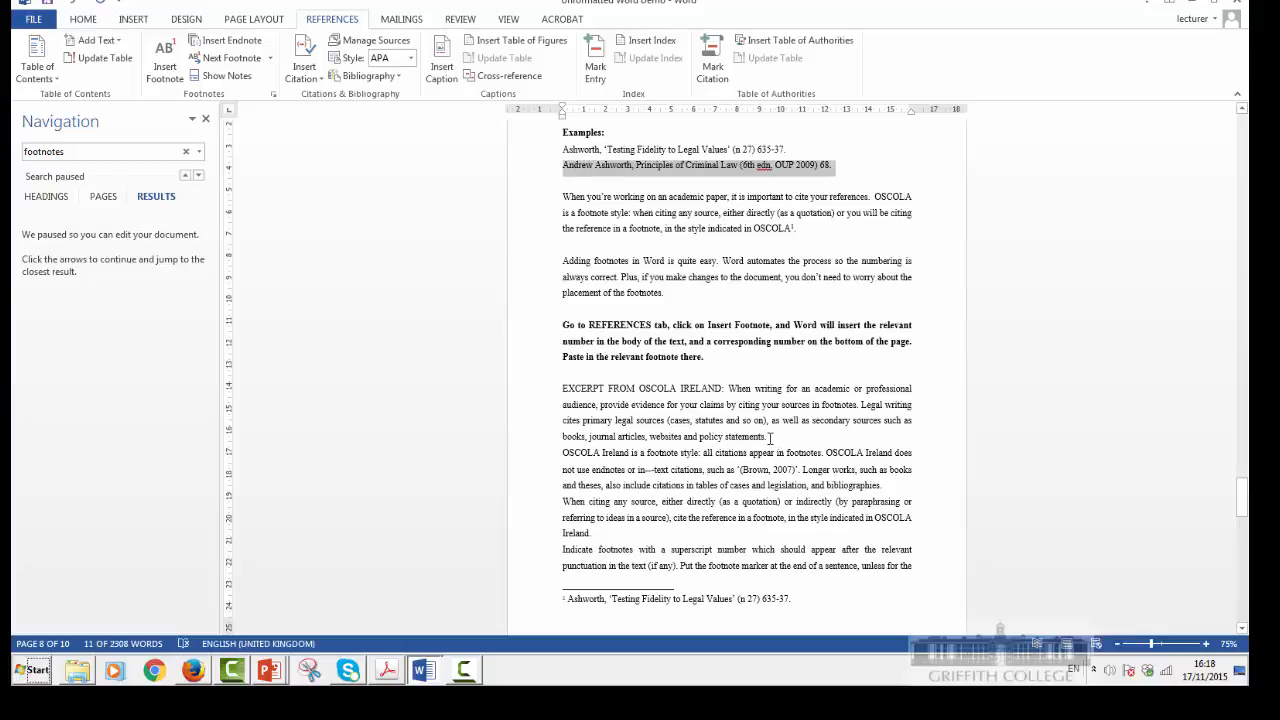
{"action": "left_click", "coordinate": [765, 437]}
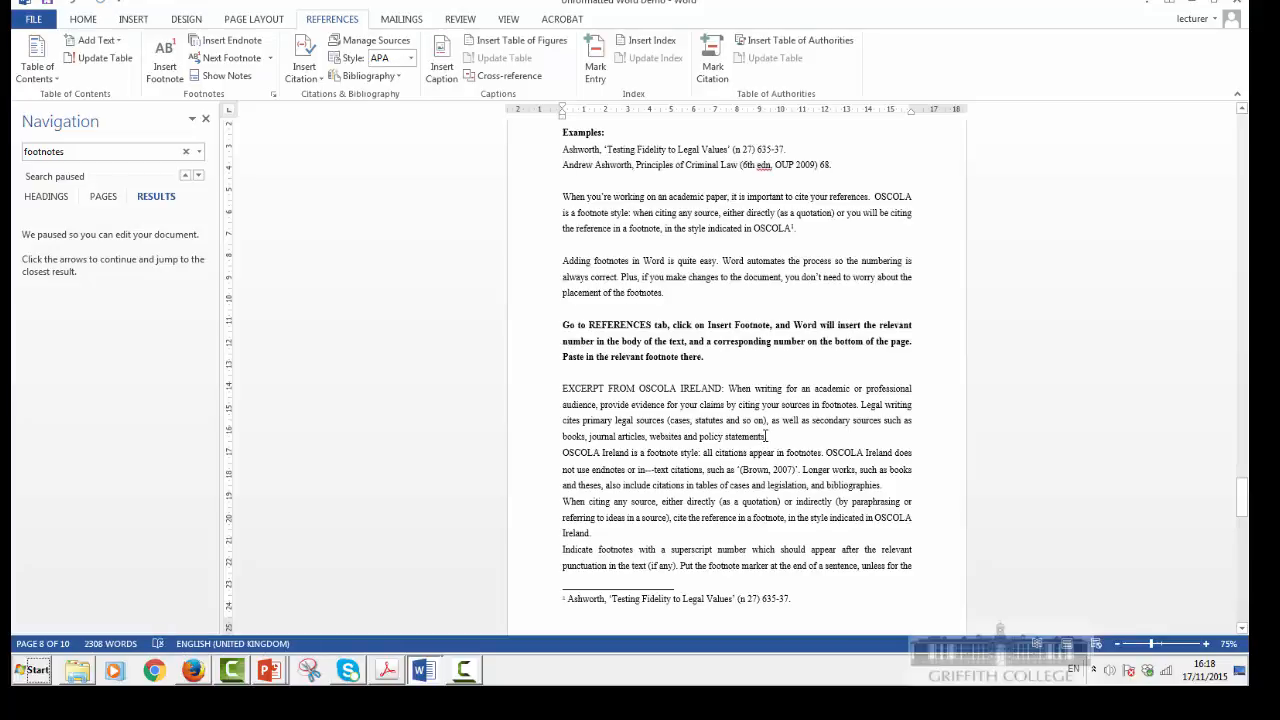
{"action": "left_click", "coordinate": [165, 62]}
{"action": "key", "text": "ctrl+v"}
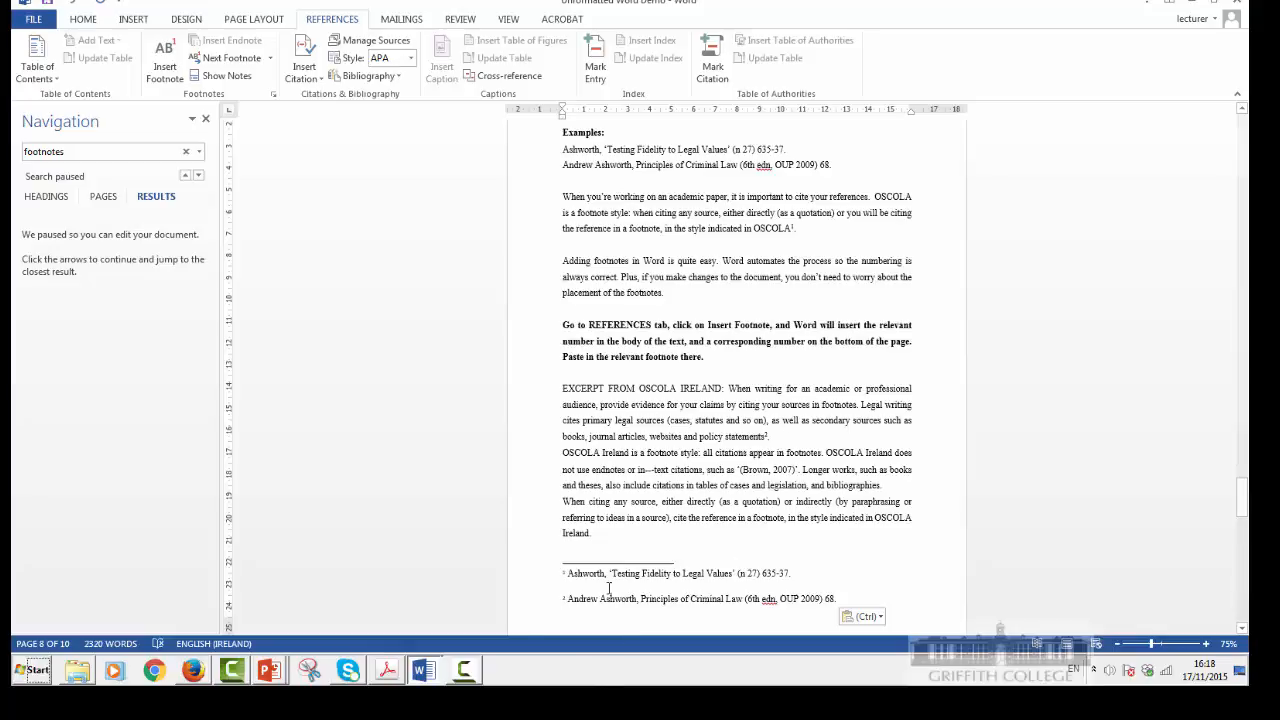
Step: Sort the entries under Secondary Sources in the bibliography section by paragraph text in ascending order, with no header row
{"action": "scroll", "coordinate": [600, 503], "scroll_direction": "down", "scroll_amount": 5}
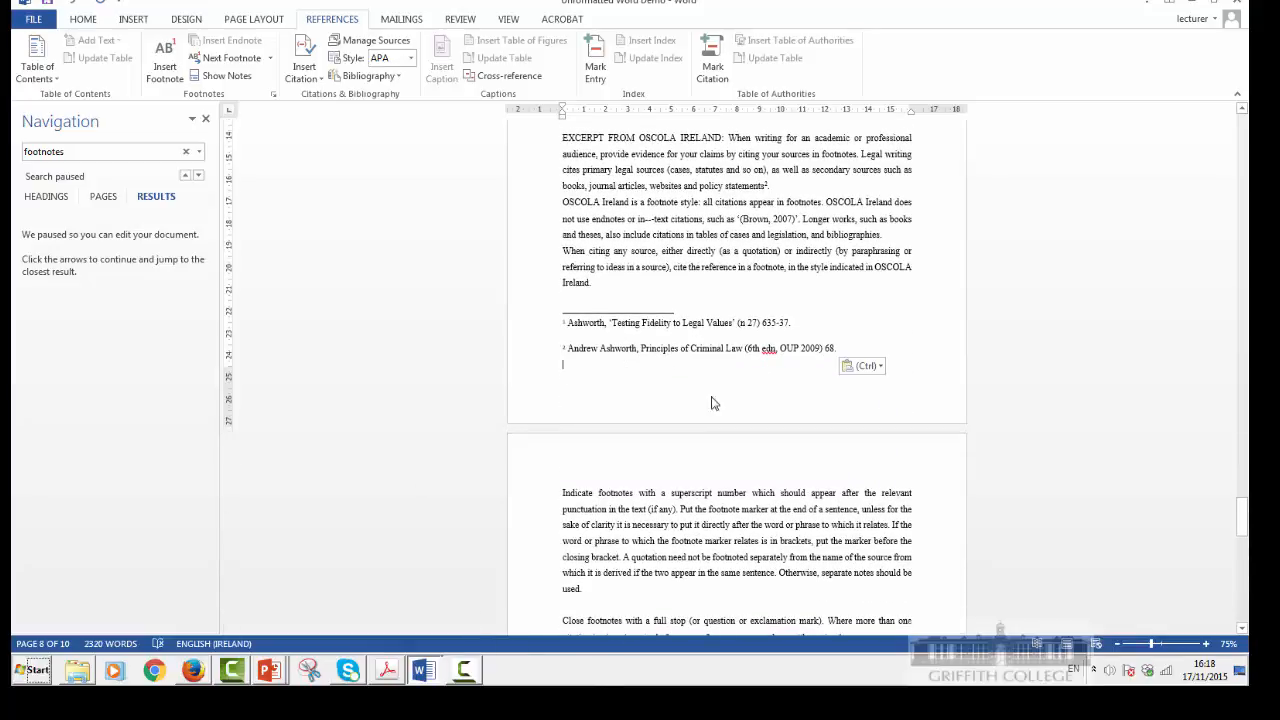
{"action": "scroll", "coordinate": [736, 380], "scroll_direction": "down", "scroll_amount": 4}
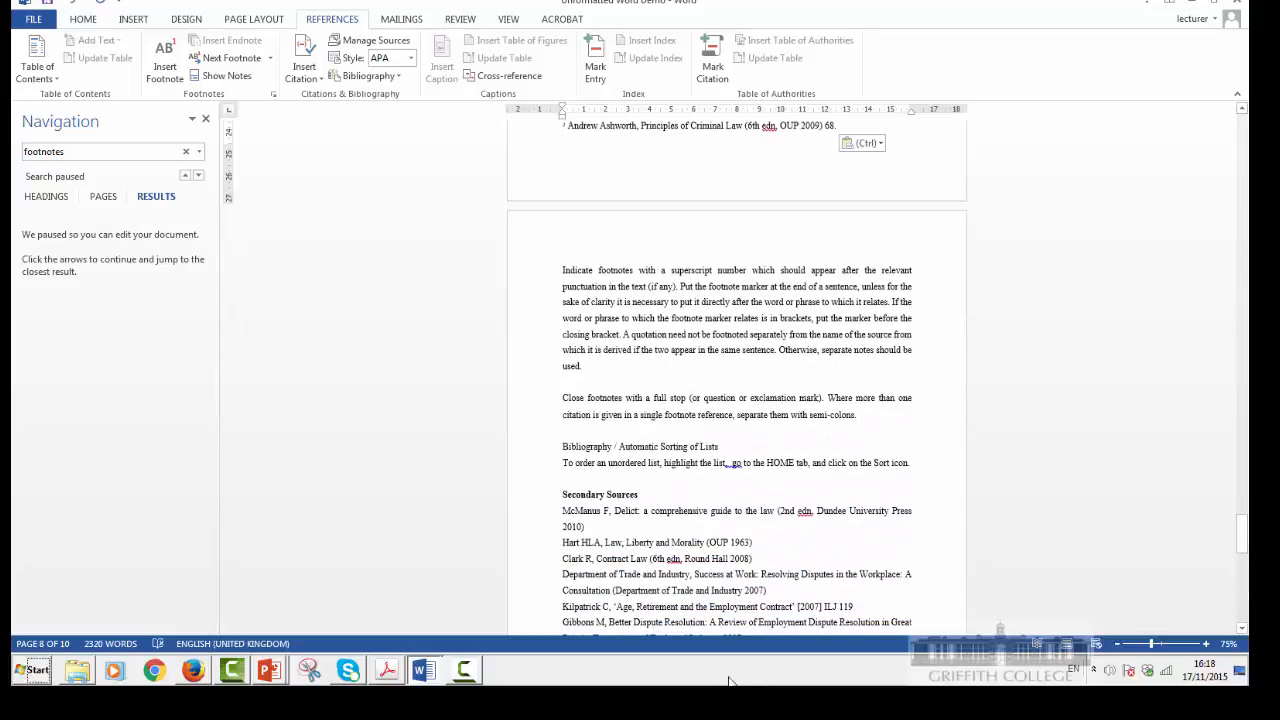
{"action": "scroll", "coordinate": [839, 488], "scroll_direction": "down", "scroll_amount": 4}
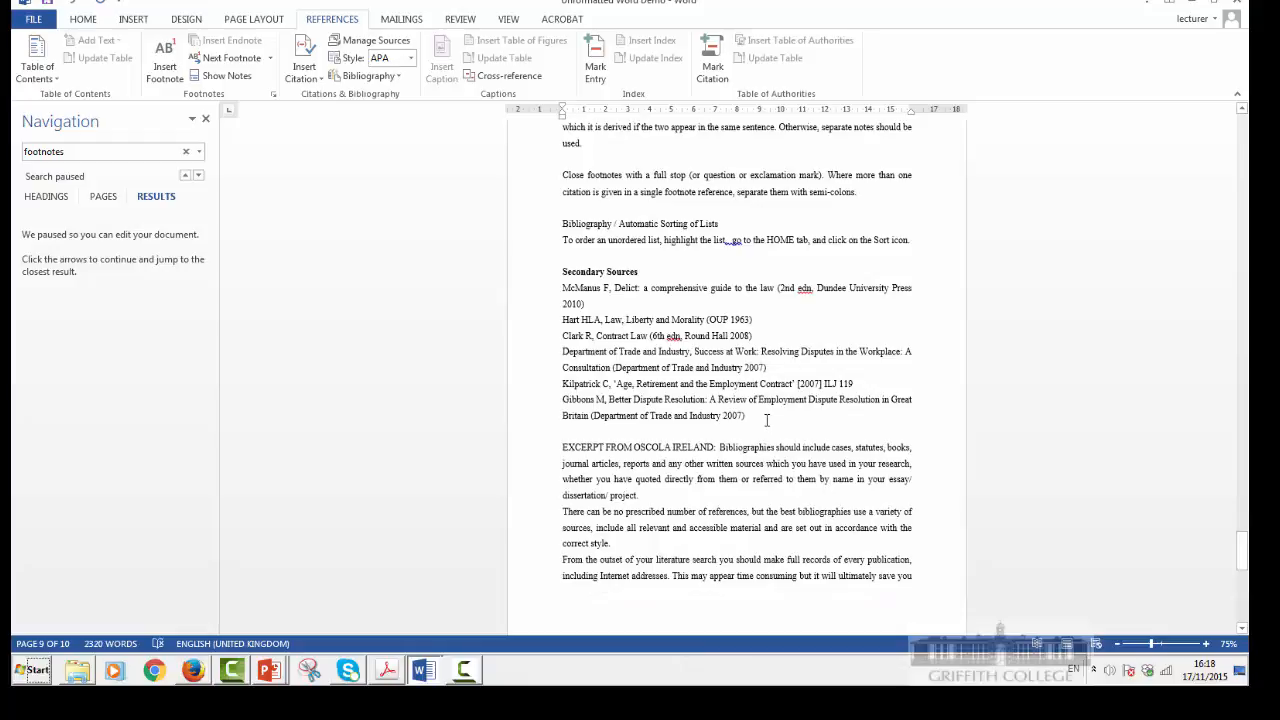
{"action": "left_click_drag", "start_coordinate": [767, 420], "coordinate": [535, 289]}
{"action": "left_click", "coordinate": [609, 368]}
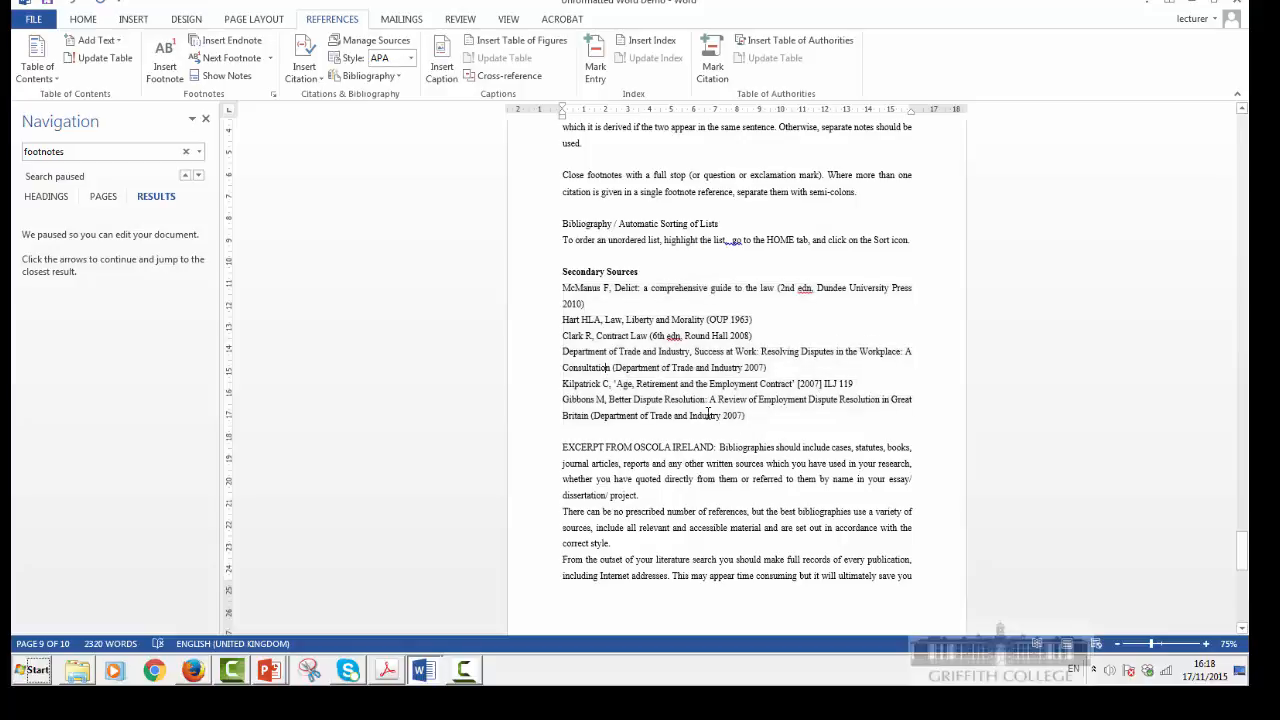
{"action": "left_click_drag", "start_coordinate": [781, 421], "coordinate": [552, 296]}
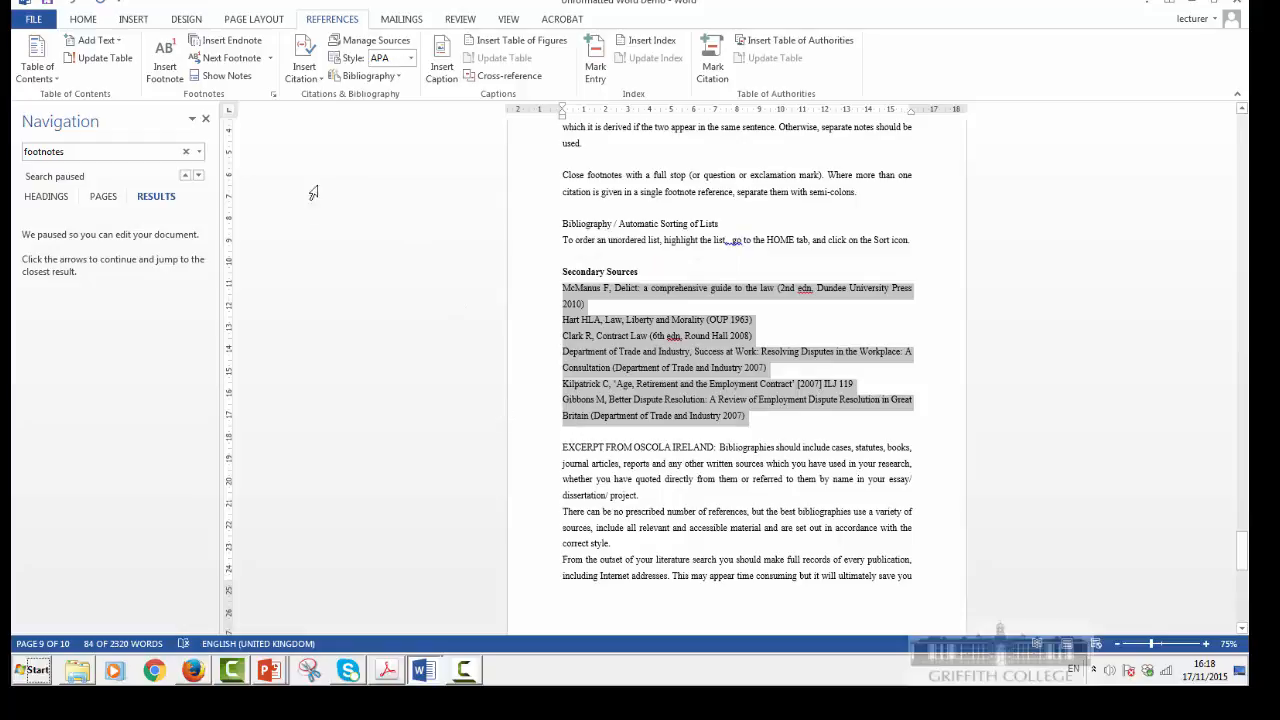
{"action": "left_click", "coordinate": [80, 20]}
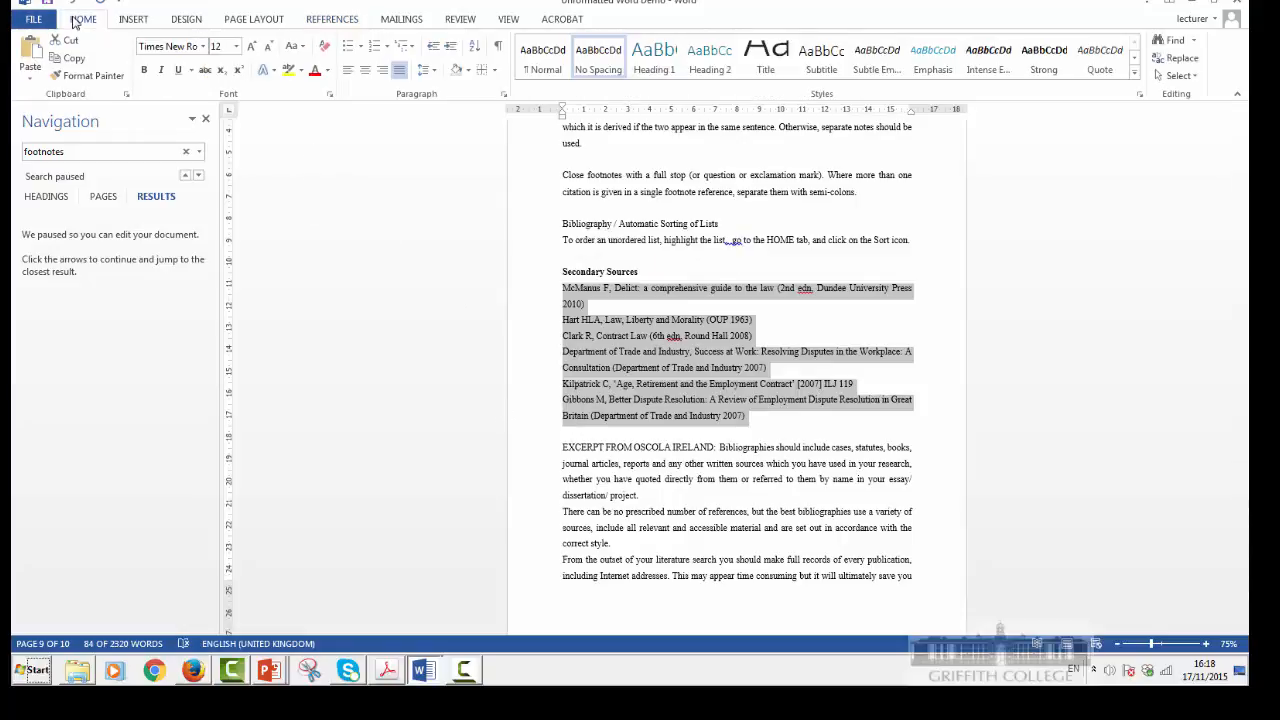
{"action": "left_click", "coordinate": [474, 50]}
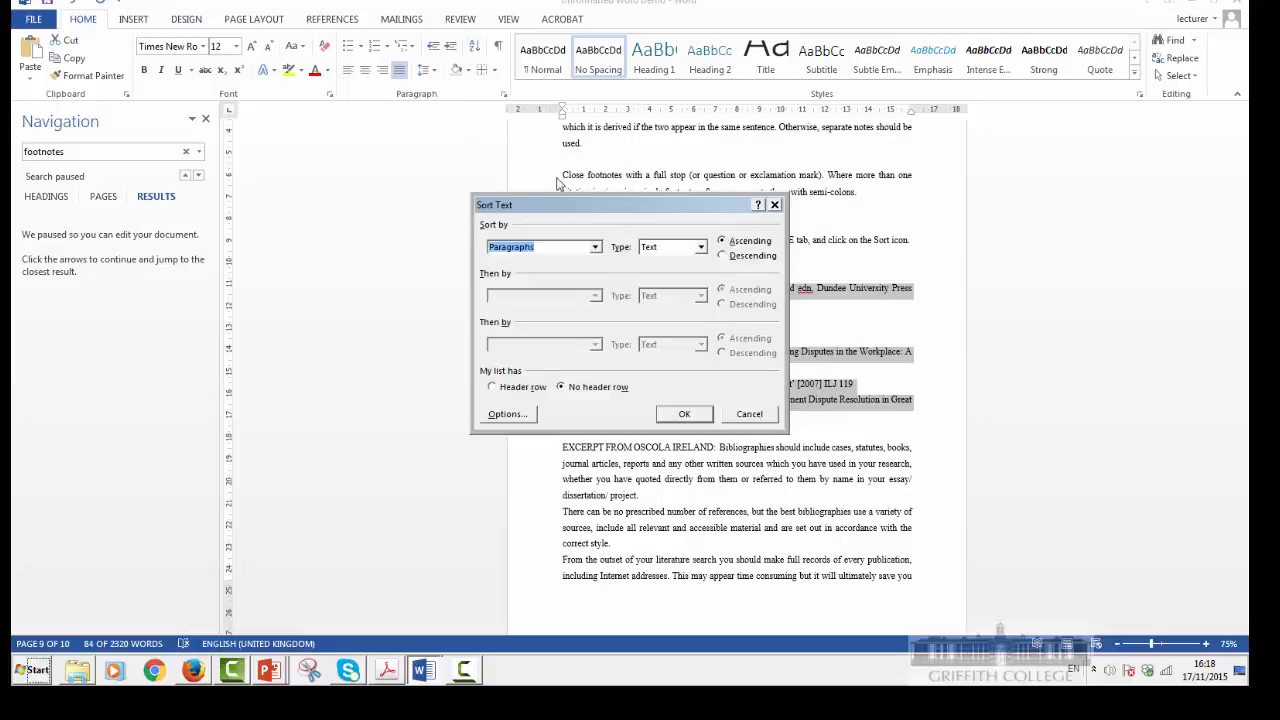
{"action": "left_click", "coordinate": [685, 423]}
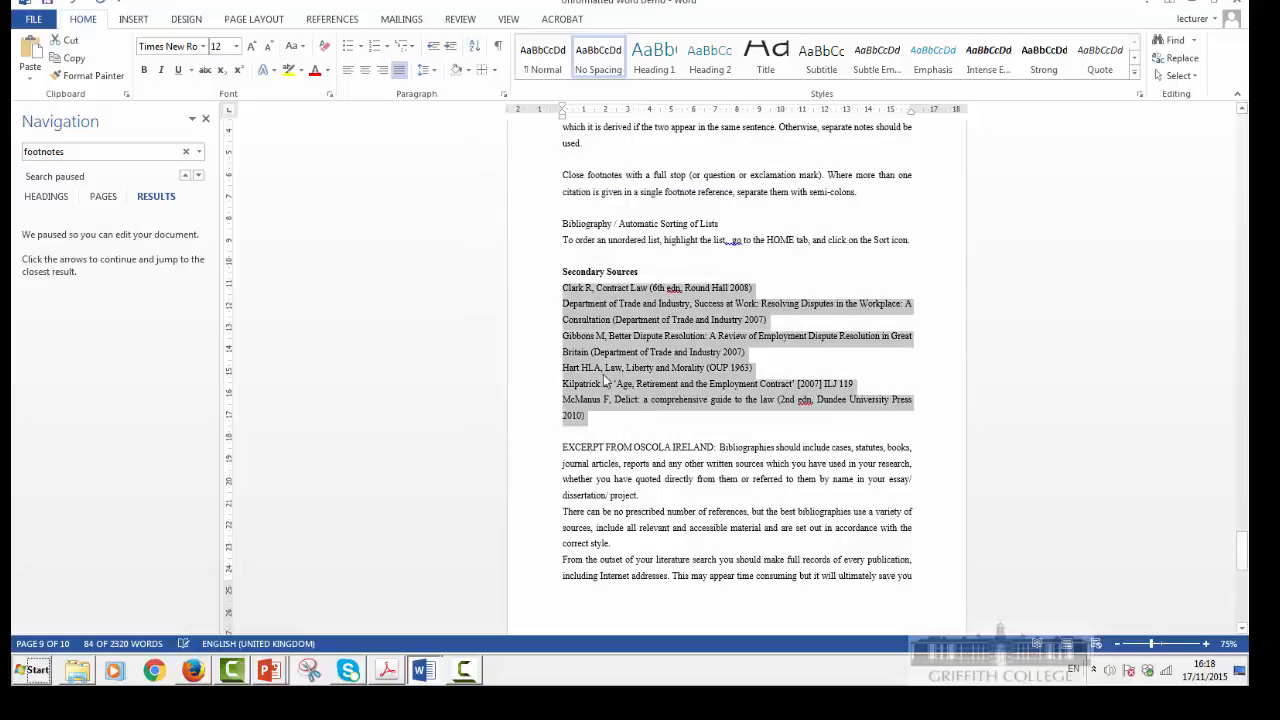
{"action": "left_click", "coordinate": [570, 318]}
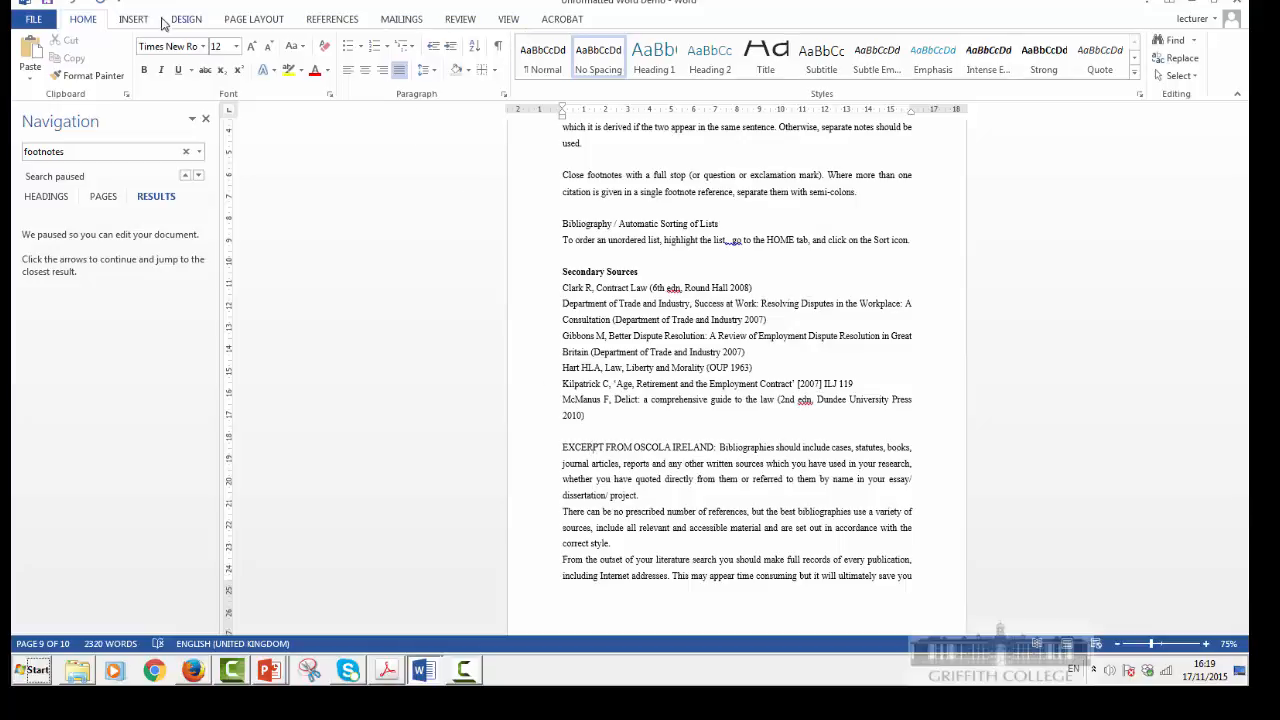
Step: Add a custom diagonal text watermark reading "Draft" to the document and check it on the pages
{"action": "left_click", "coordinate": [192, 22]}
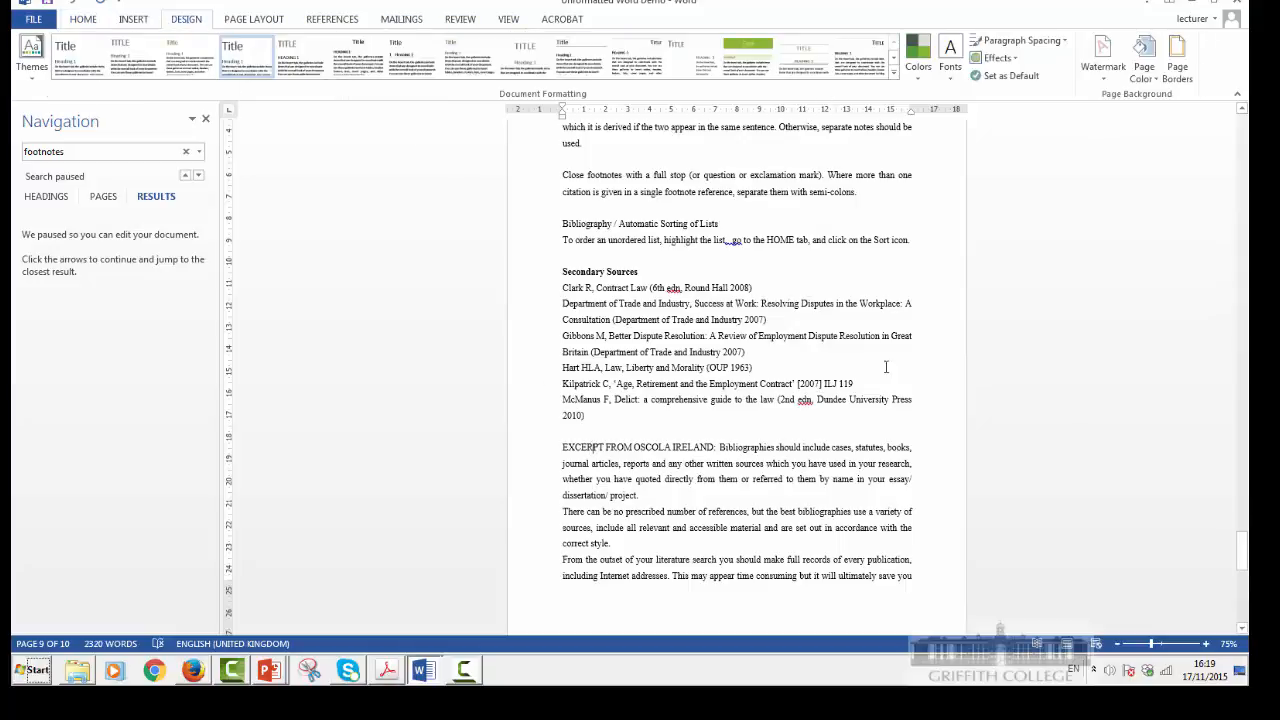
{"action": "left_click", "coordinate": [1103, 62]}
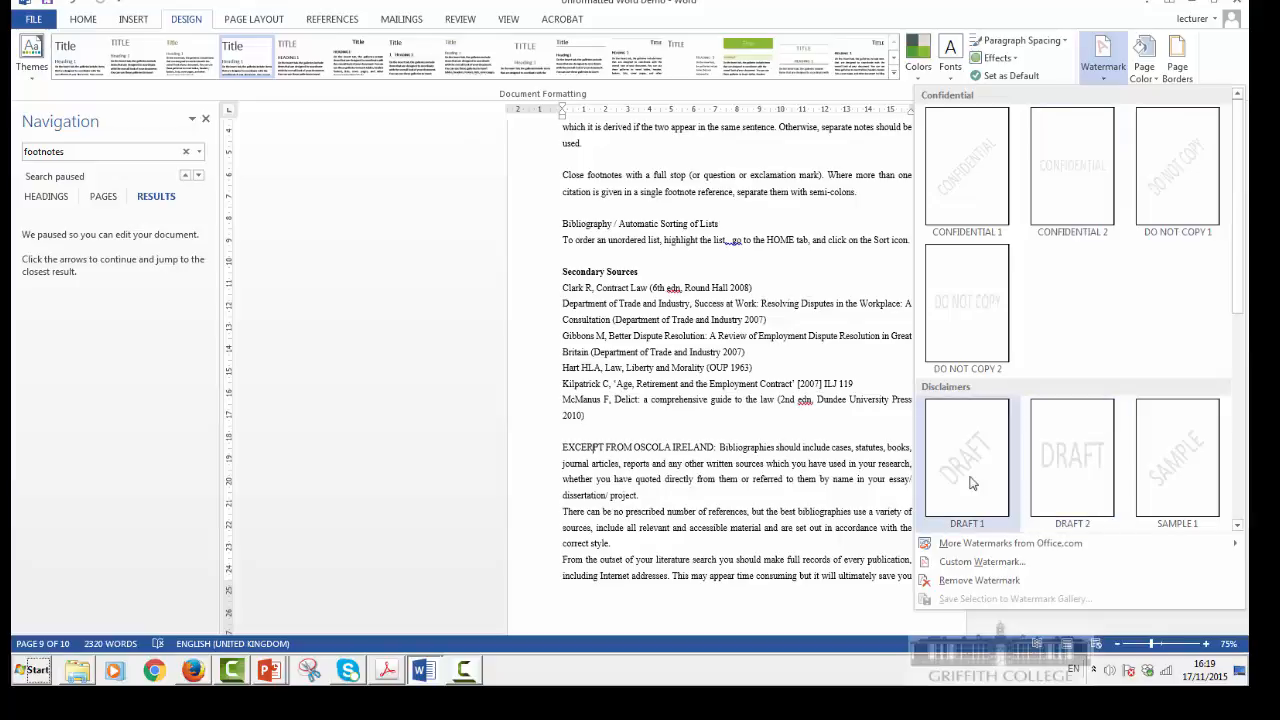
{"action": "left_click", "coordinate": [980, 563]}
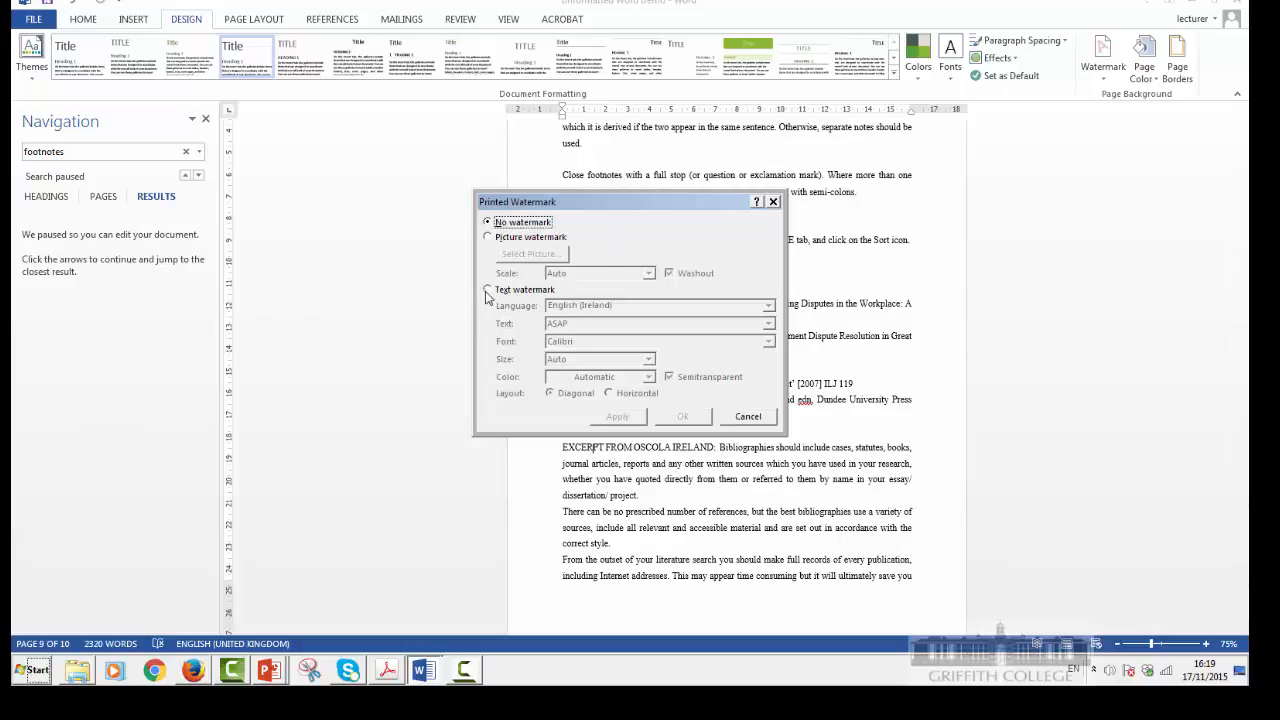
{"action": "left_click", "coordinate": [487, 290]}
{"action": "left_click_drag", "start_coordinate": [603, 324], "coordinate": [540, 326]}
{"action": "type", "text": "Draft"}
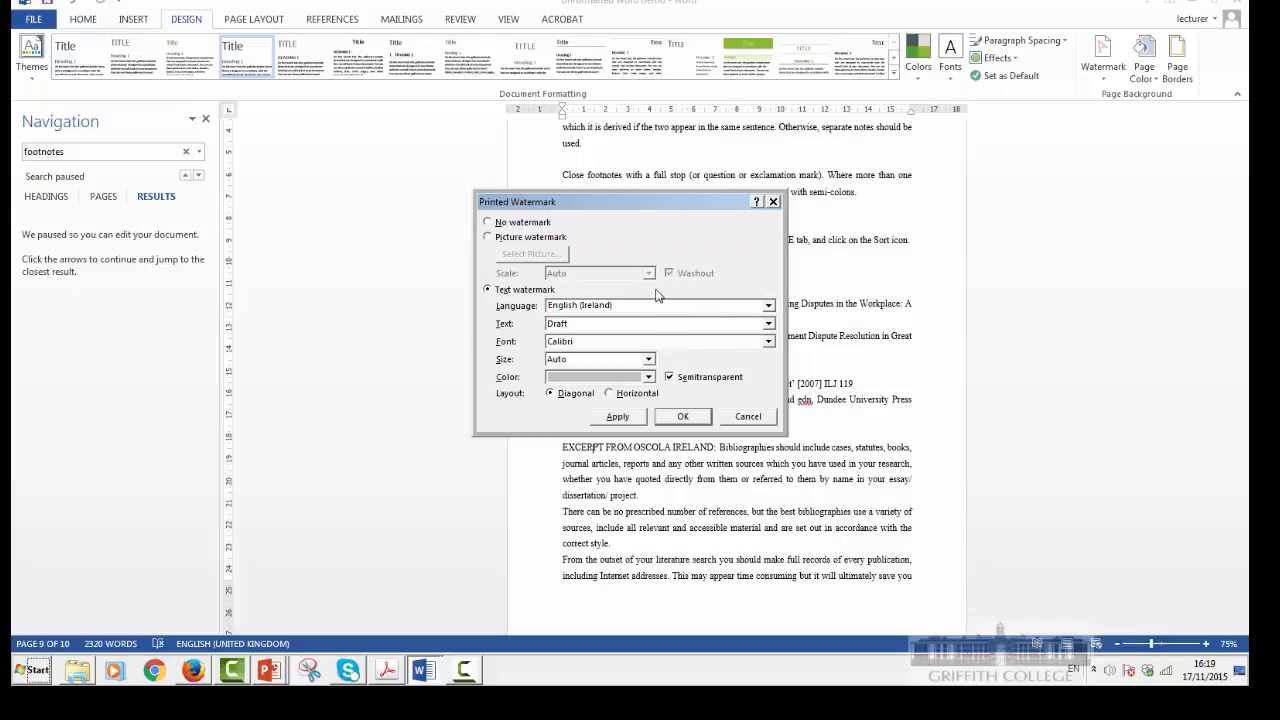
{"action": "left_click", "coordinate": [683, 418]}
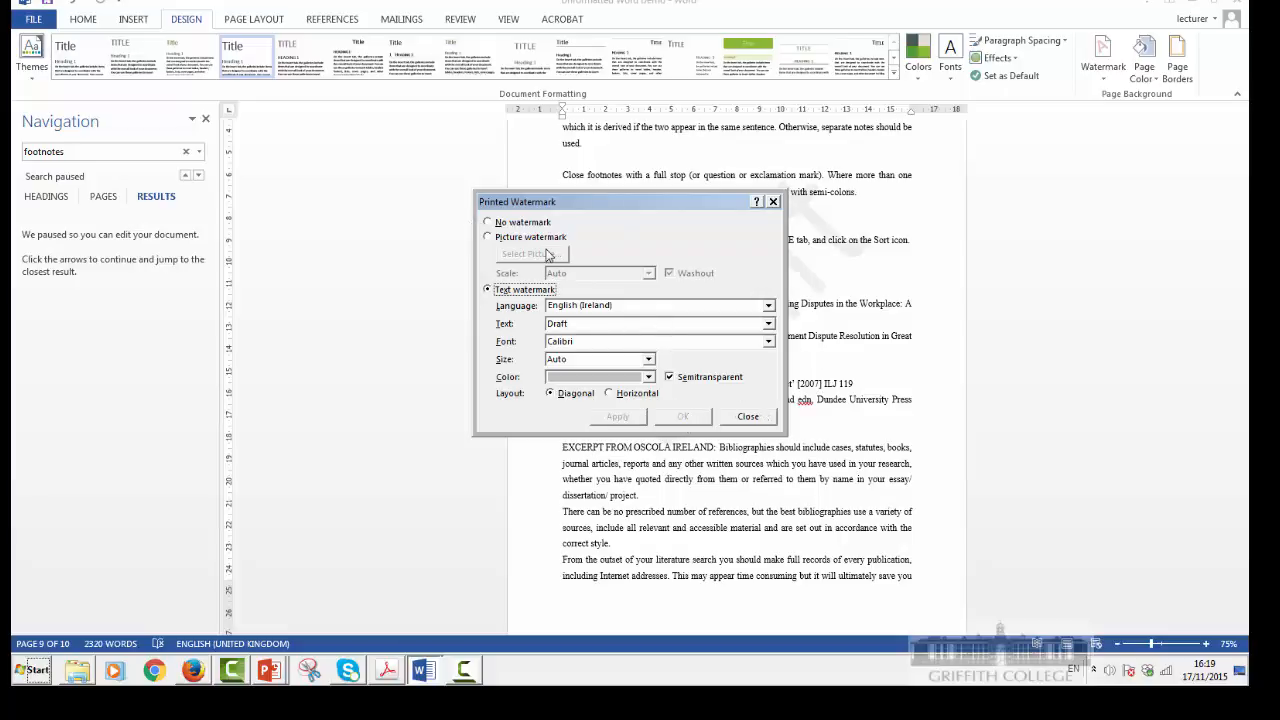
{"action": "left_click", "coordinate": [746, 417]}
{"action": "scroll", "coordinate": [721, 467], "scroll_direction": "down", "scroll_amount": 3}
{"action": "scroll", "coordinate": [680, 285], "scroll_direction": "up", "scroll_amount": 6}
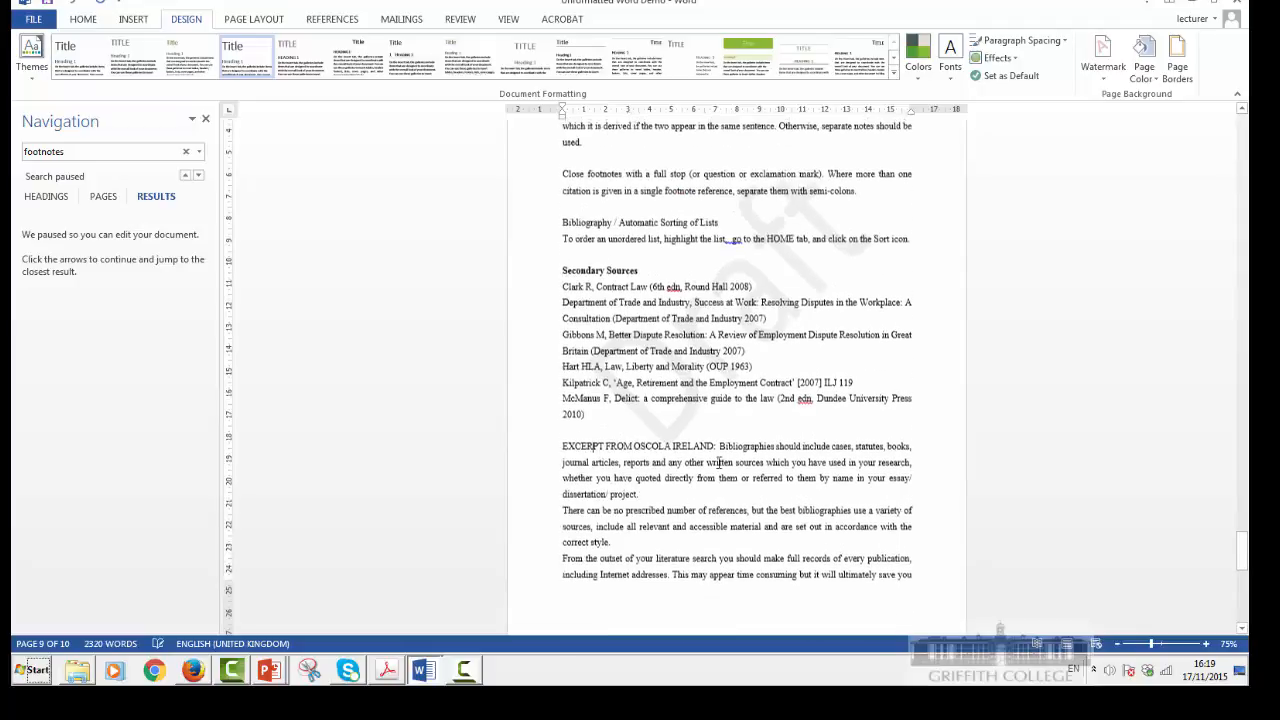
Step: Delete the extra space after "highlight the list," in the bibliography instructions and switch to the WordOnlineLecture slide show in PowerPoint
{"action": "scroll", "coordinate": [670, 512], "scroll_direction": "down", "scroll_amount": 3}
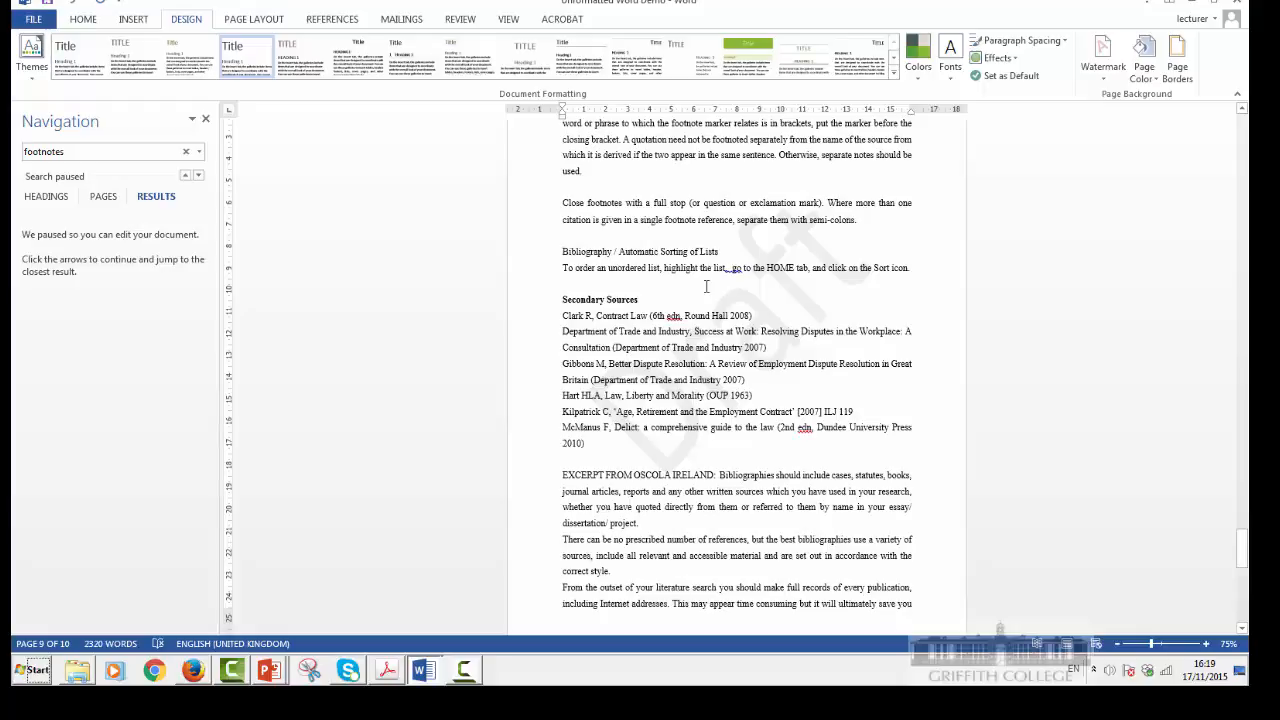
{"action": "key", "text": "BackSpace"}
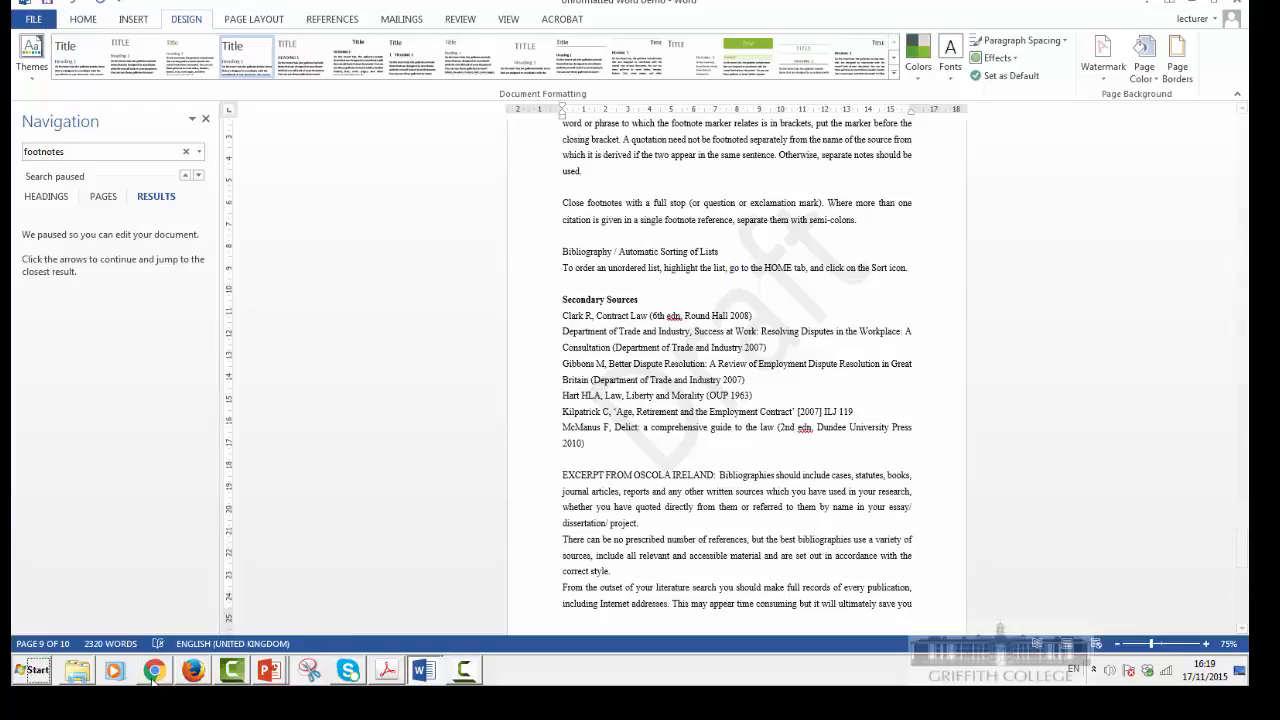
{"action": "mouse_move", "coordinate": [268, 668]}
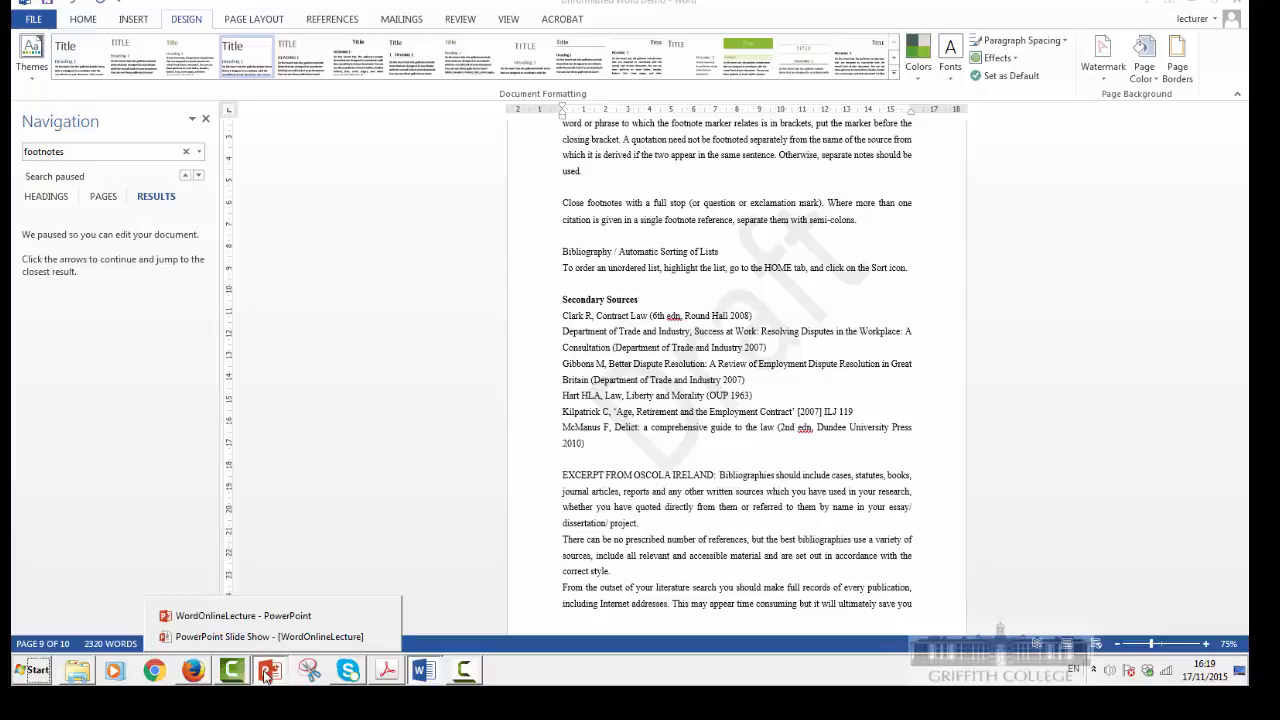
{"action": "left_click", "coordinate": [254, 636]}
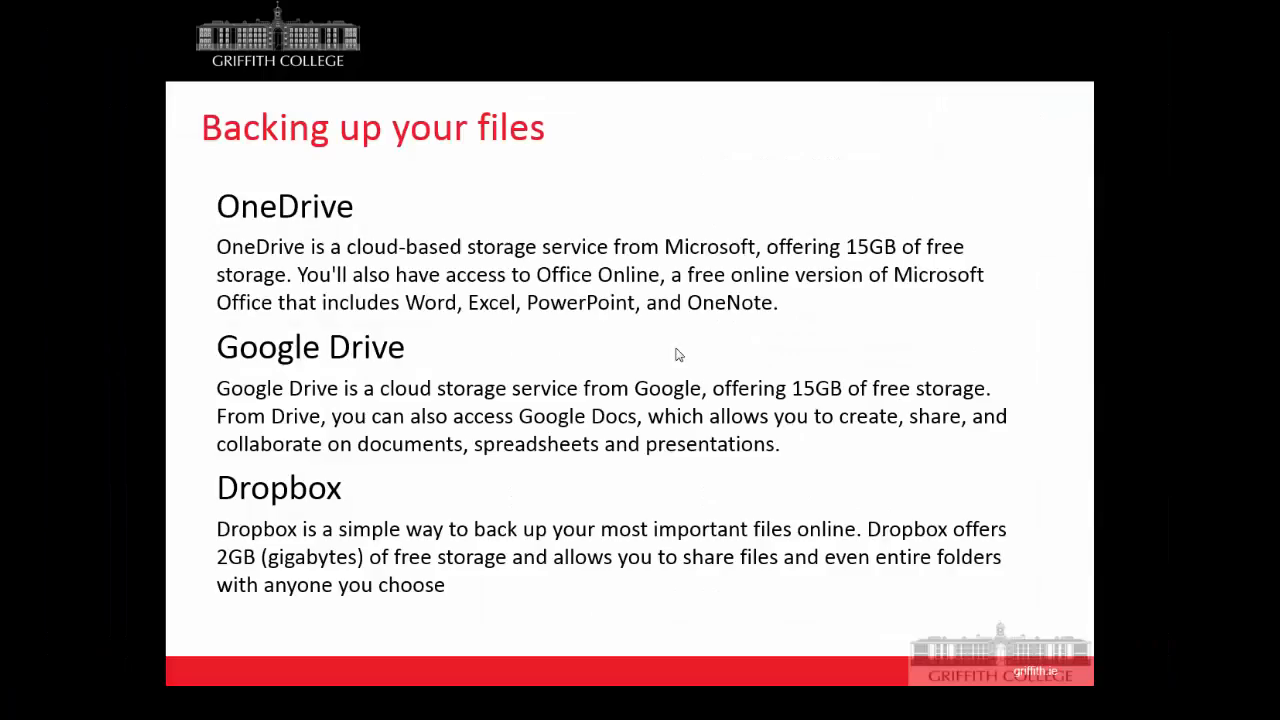